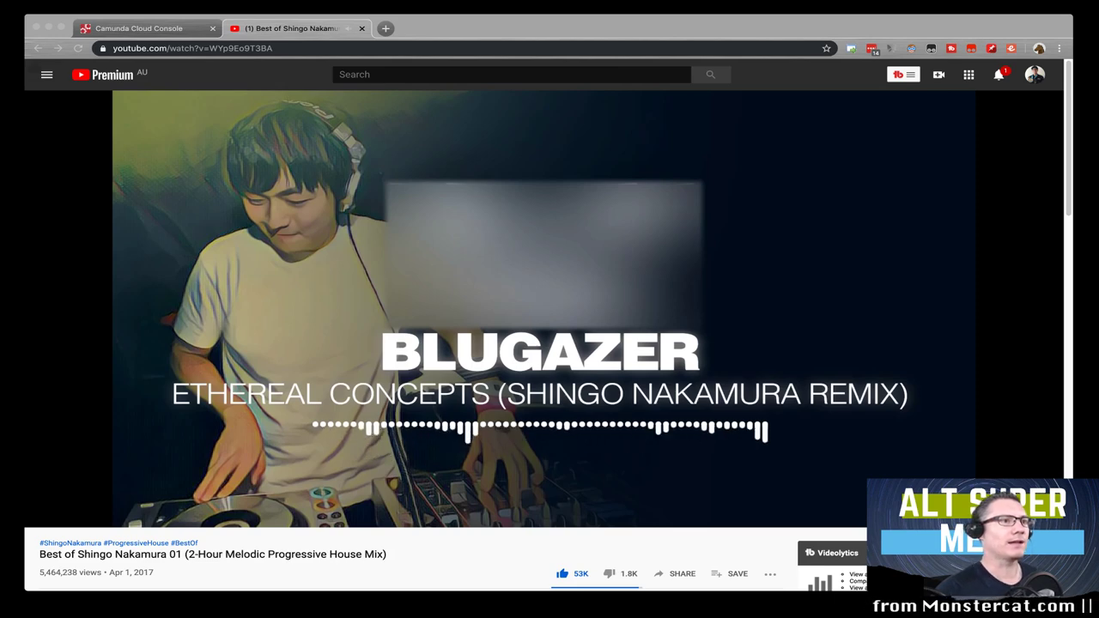
Step: Open the github.com/zeebe-io/zeebe repository in a new tab and look over its open issues
key(super+t)
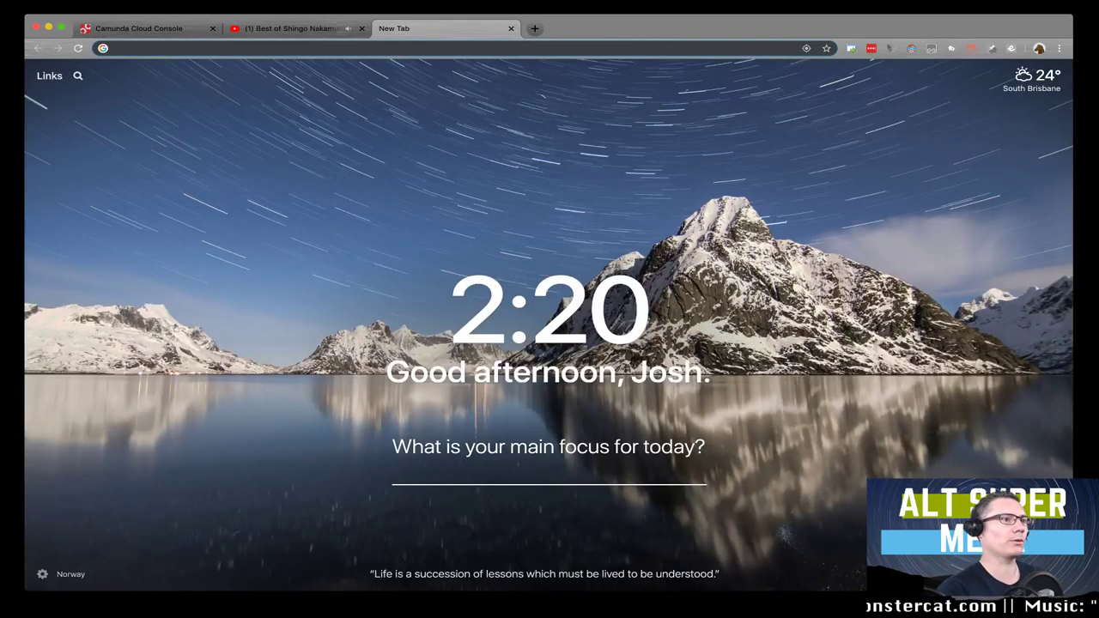
text(github.com/zeebe-io/zeebe)
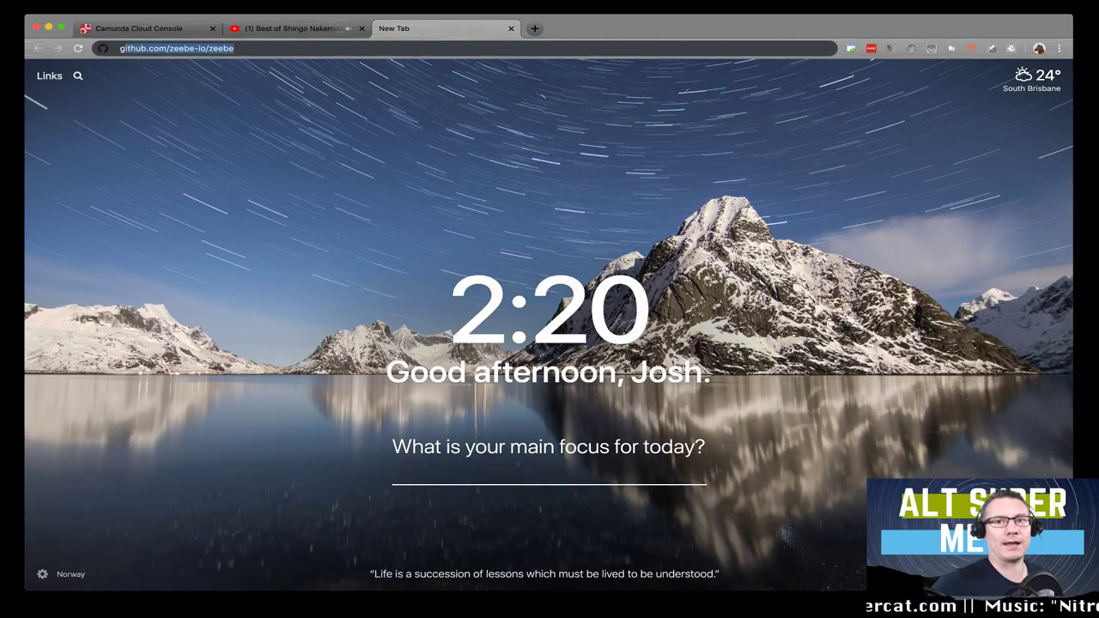
key(Return)
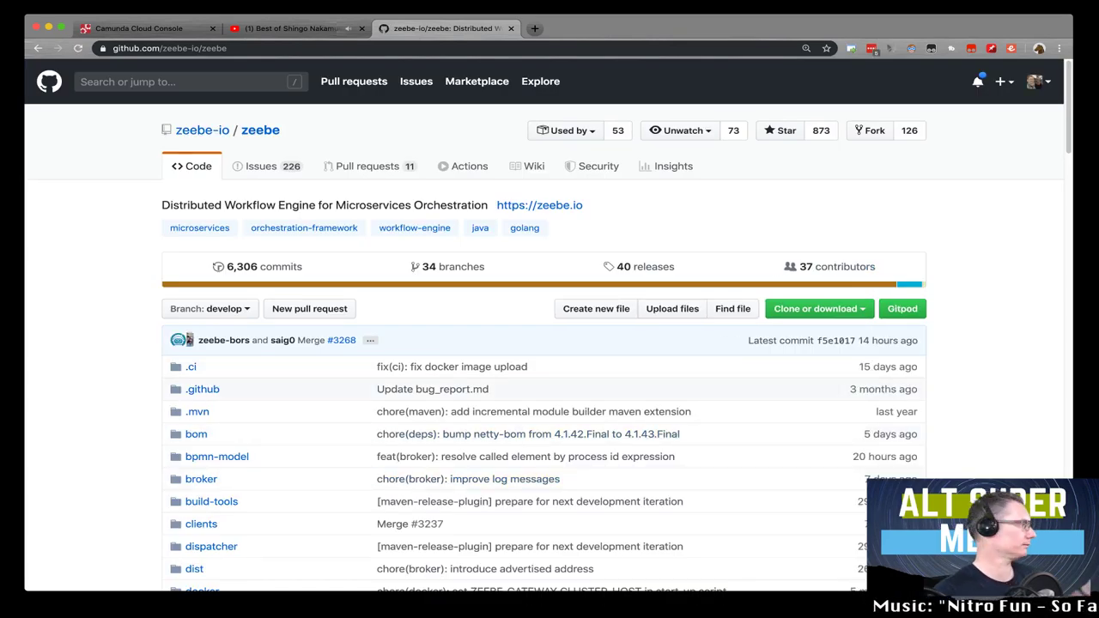
click(261, 166)
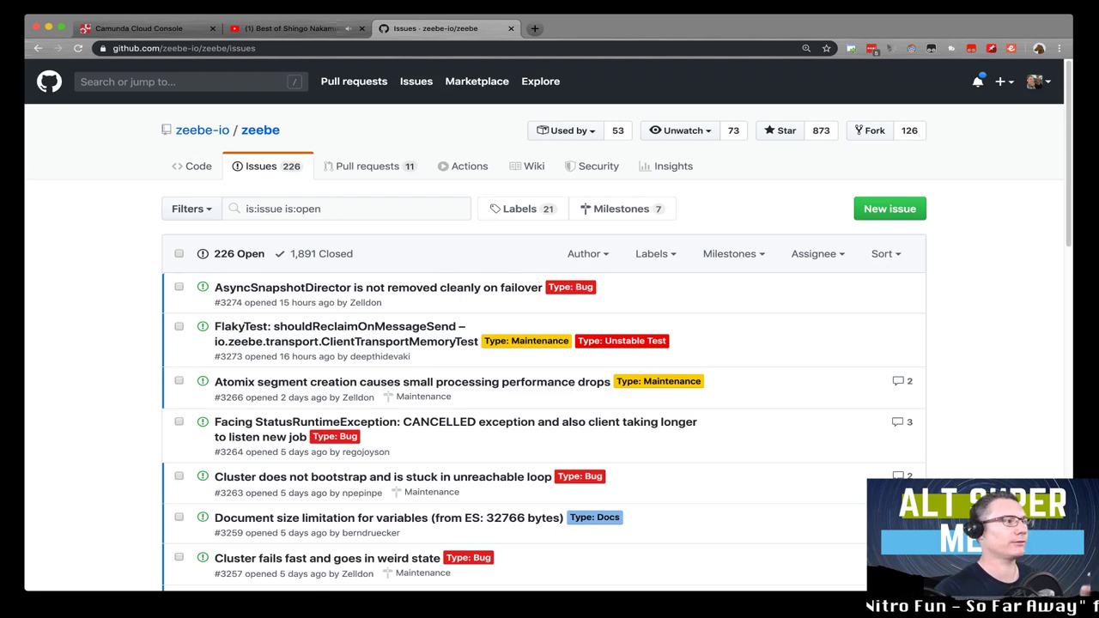
mouse_move(382, 288)
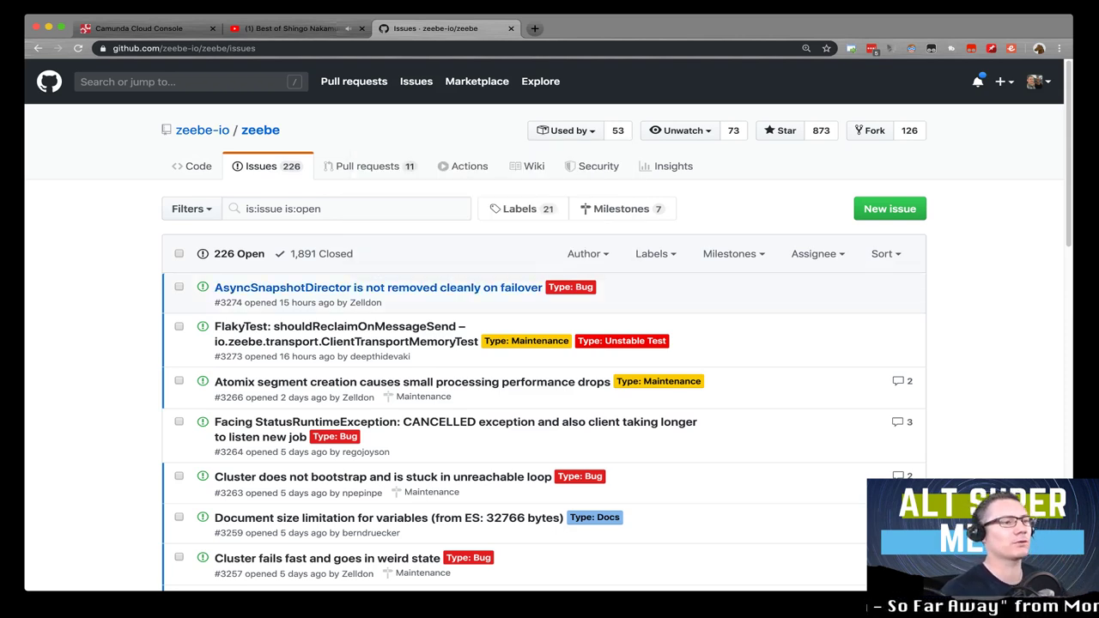
scroll(382, 288, down, 1)
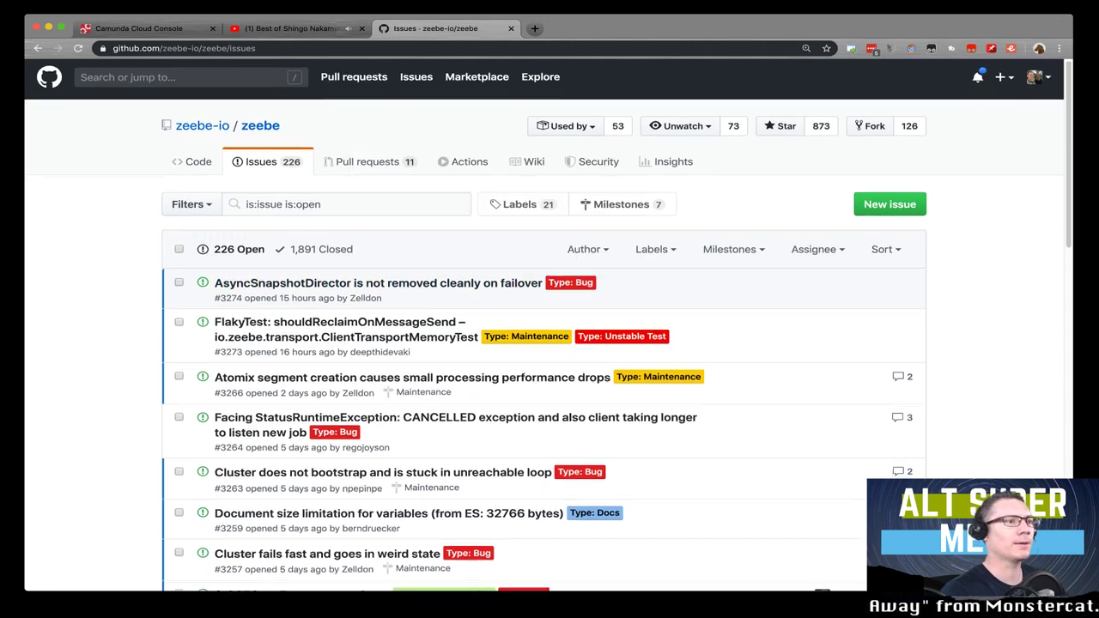
scroll(378, 257, down, 2)
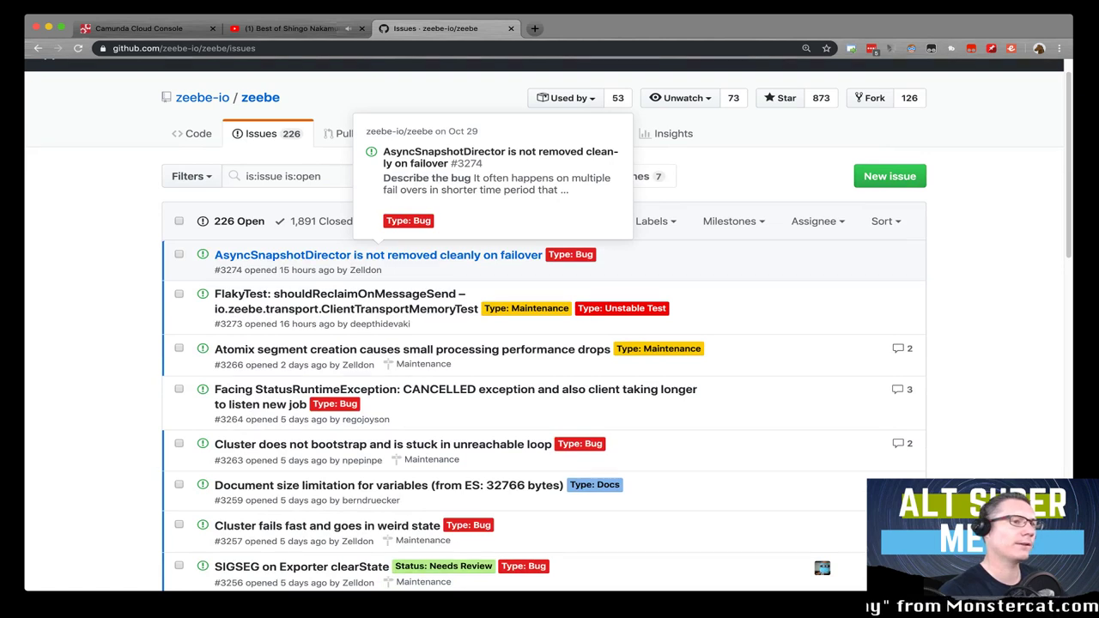
scroll(377, 258, down, 1)
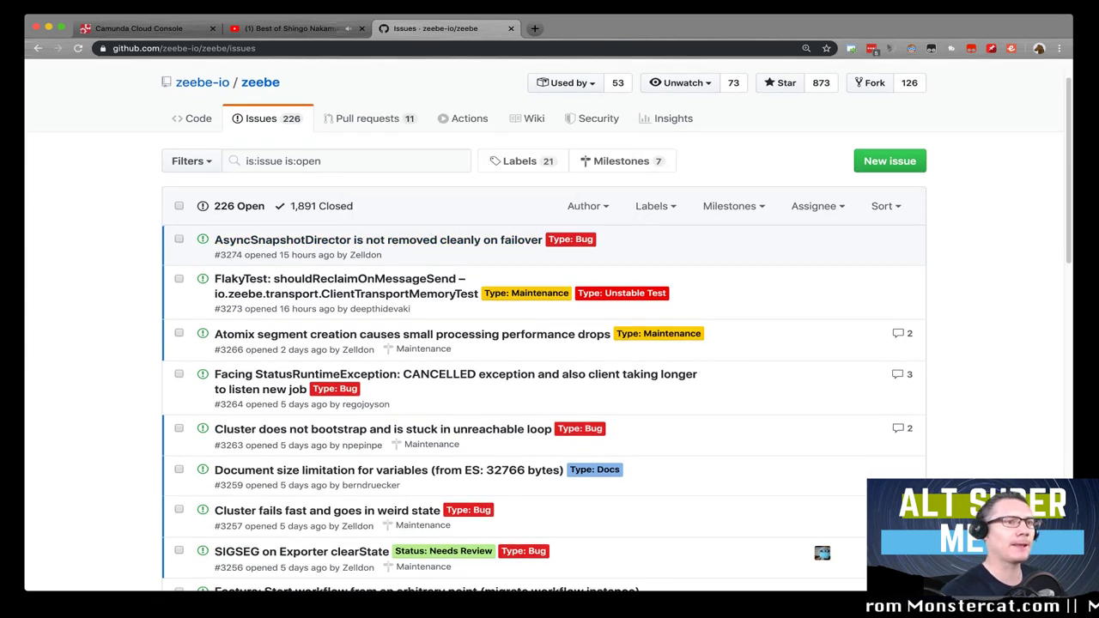
scroll(377, 257, up, 3)
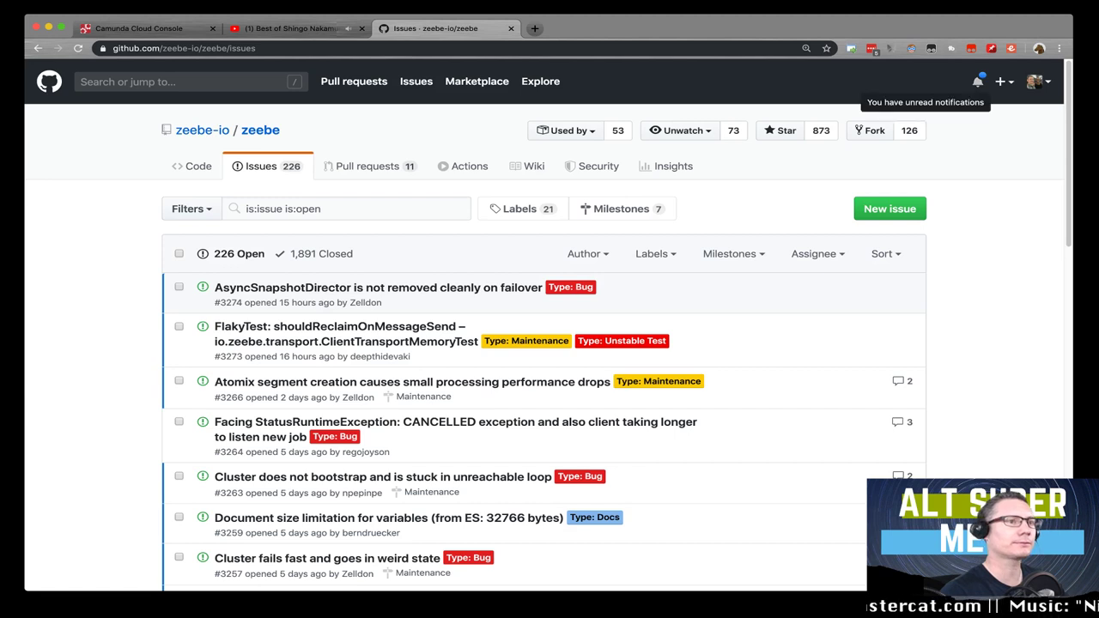
Step: Open the GitHub notifications in a separate tab and go to the zeebe-io/zeebe group
super+click(976, 81)
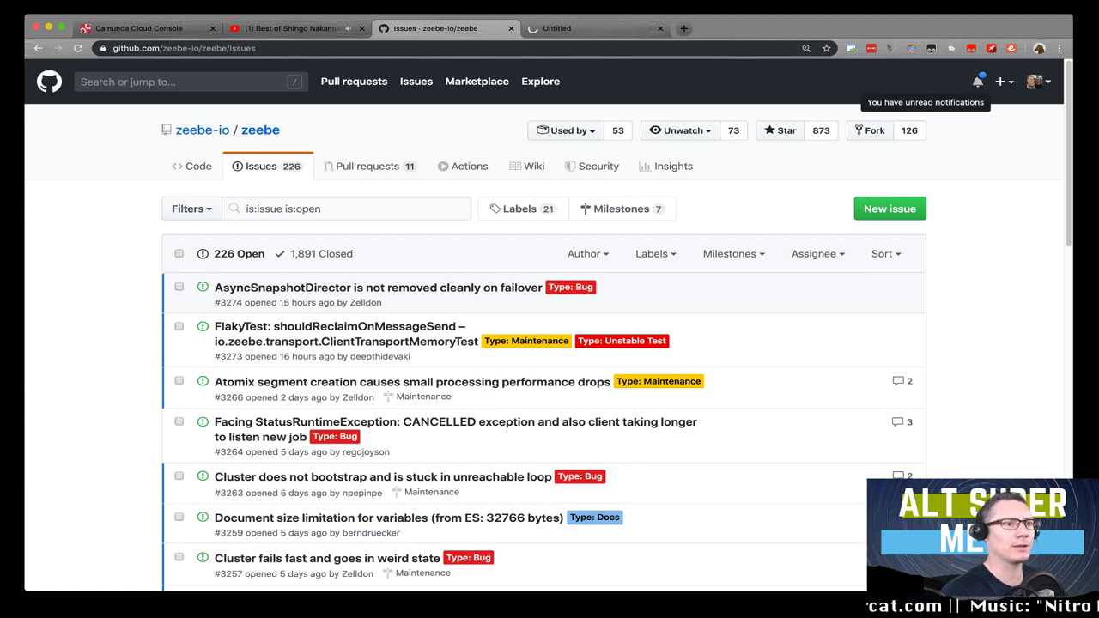
key(ctrl+Tab)
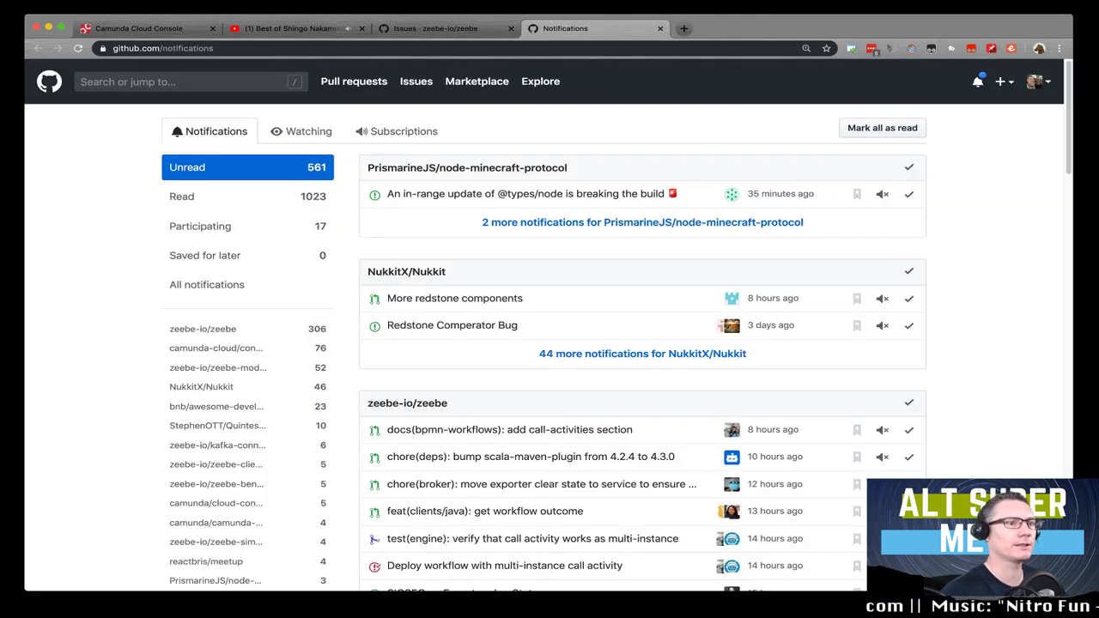
scroll(550, 225, down, 2)
scroll(540, 324, down, 8)
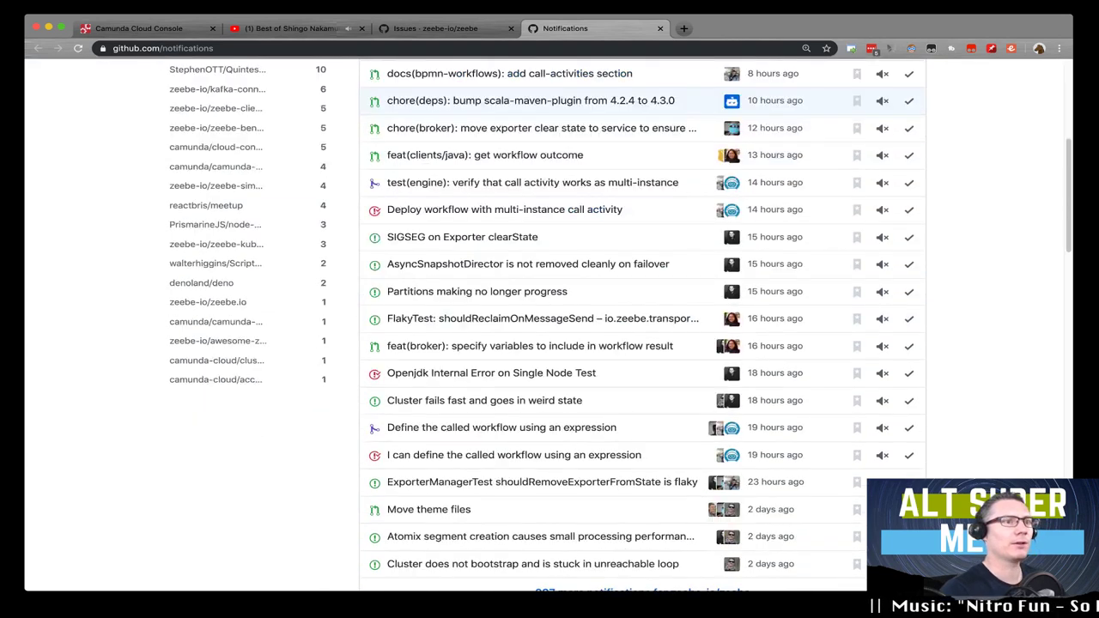
scroll(549, 327, up, 1)
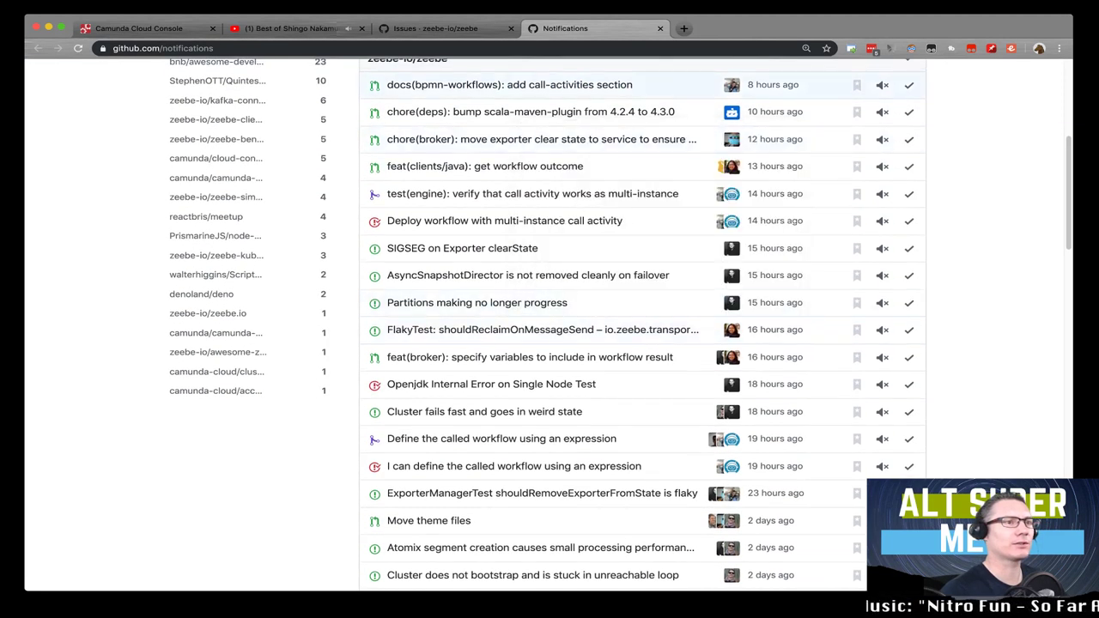
Step: Open the "docs(bpmn-workflows): add call-activities section" notification in a background tab and mark the scala-maven-plugin bump notification as read
drag(387, 84, 632, 84)
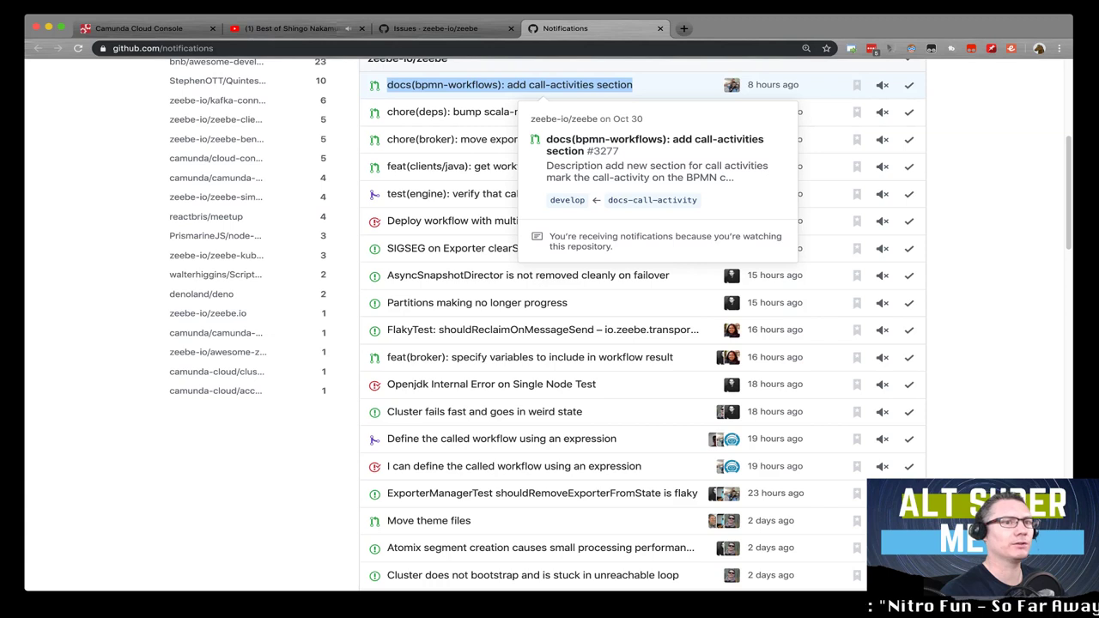
super+click(515, 112)
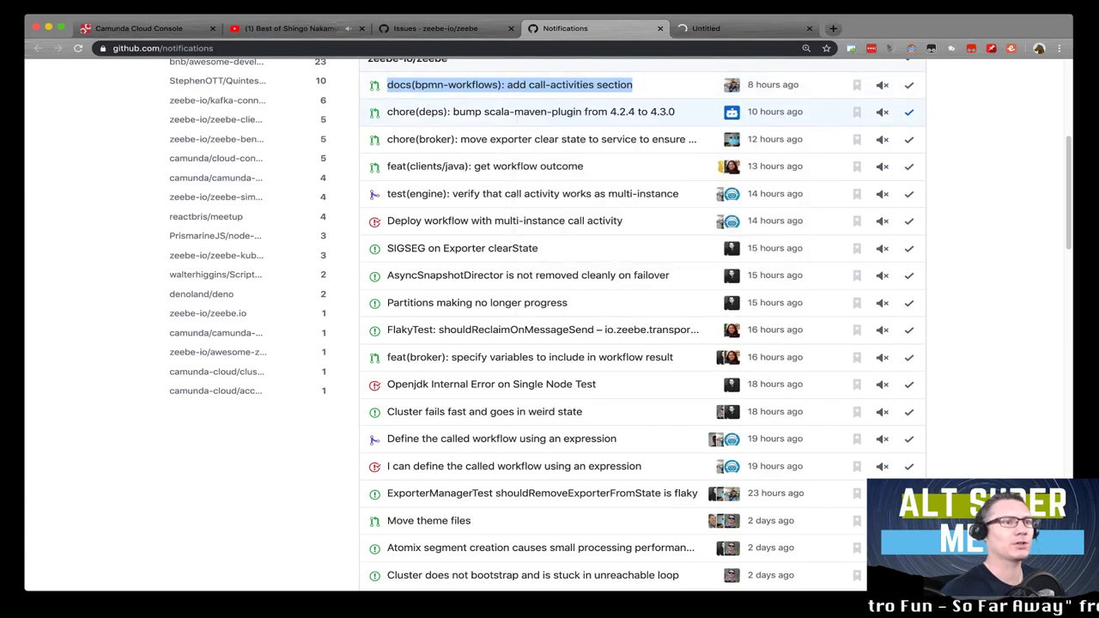
click(909, 112)
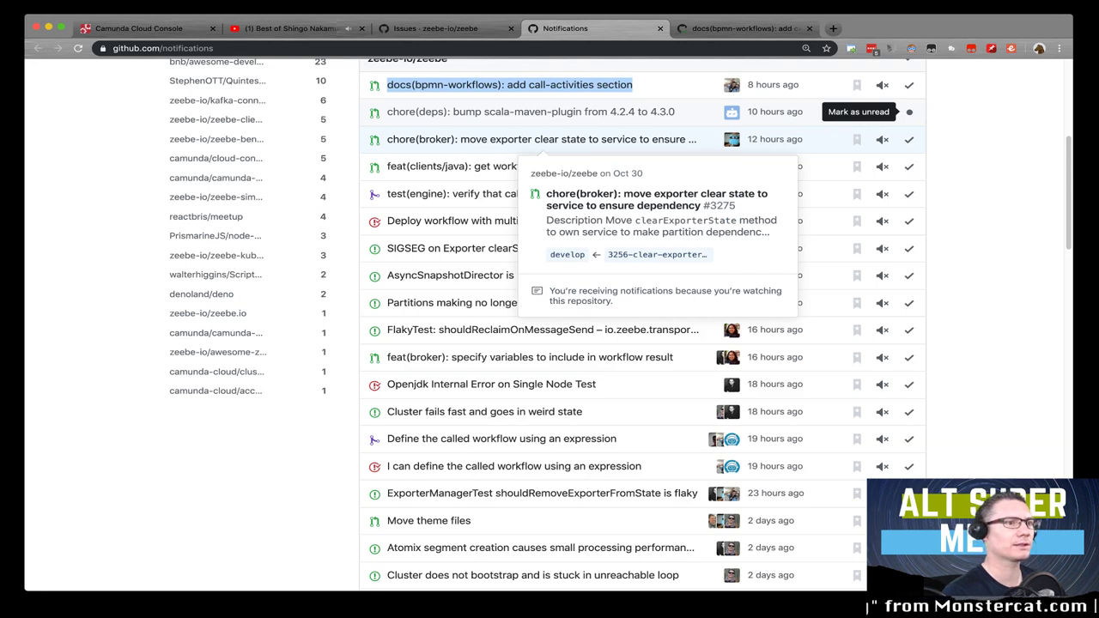
Step: Open the "chore(broker): move exporter clear state" and "test(engine): verify that call activity works as multi-instance" notifications in background tabs
drag(387, 139, 696, 139)
super+click(536, 139)
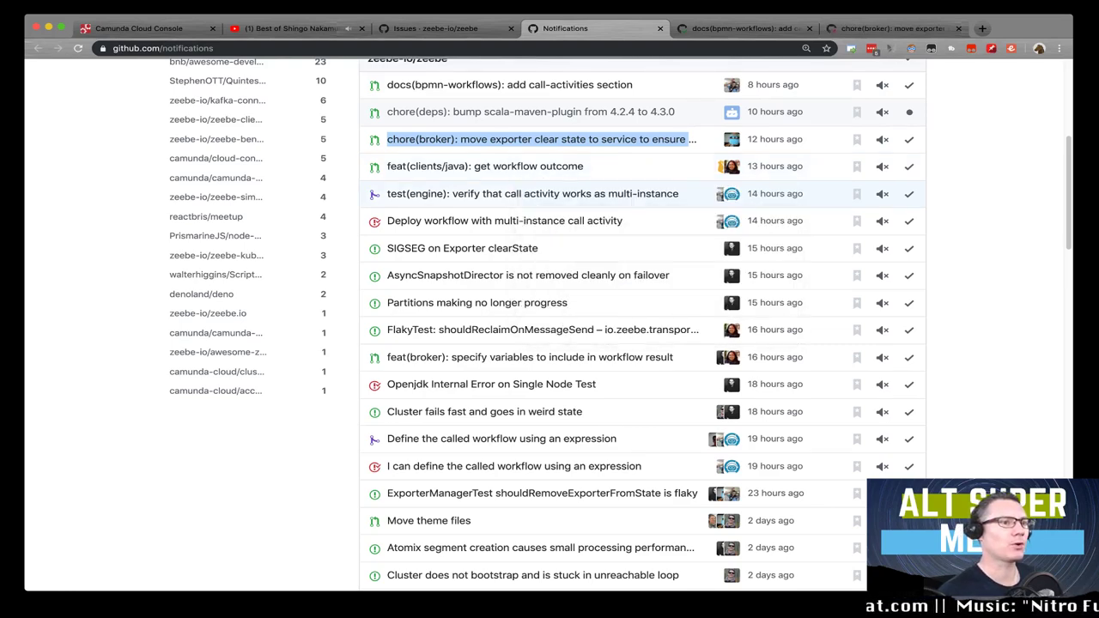
mouse_move(532, 194)
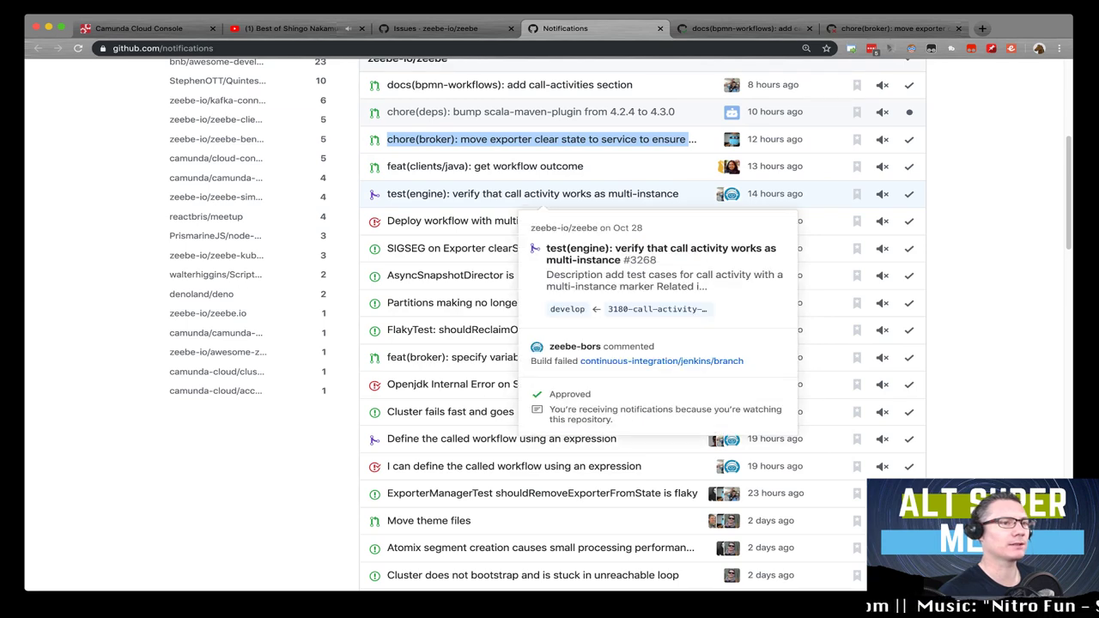
scroll(532, 194, down, 1)
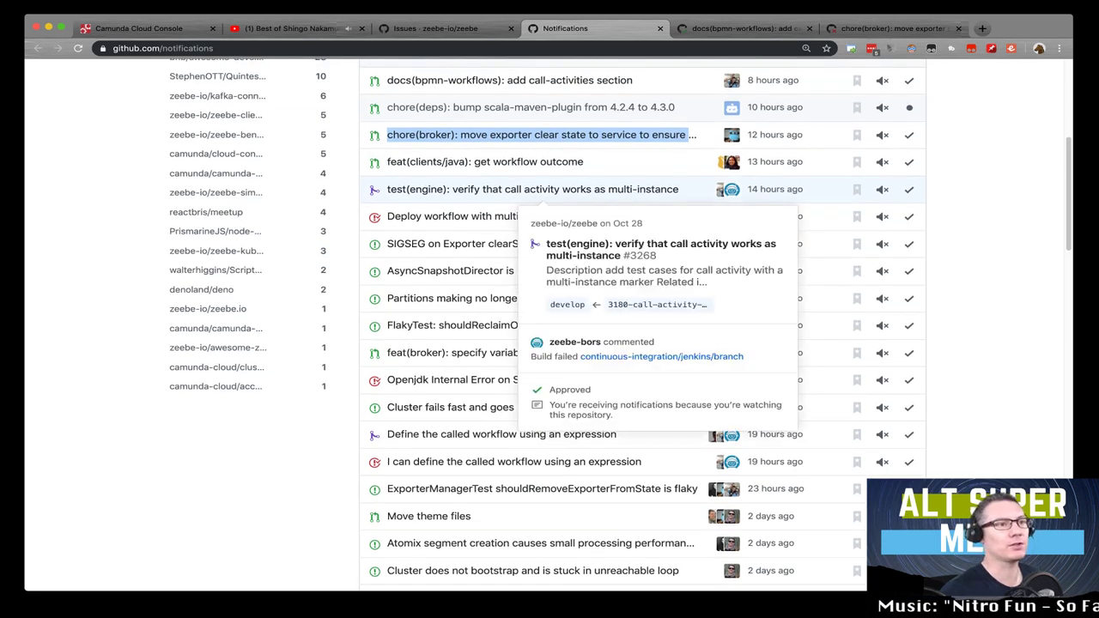
key(j)
key(j)
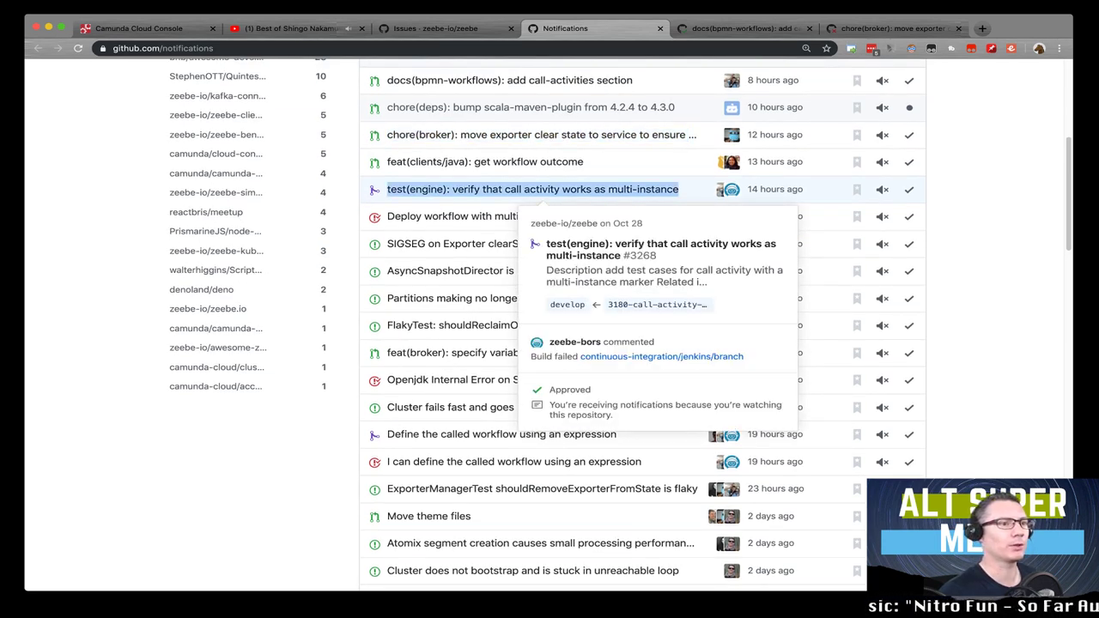
mouse_move(515, 218)
key(o)
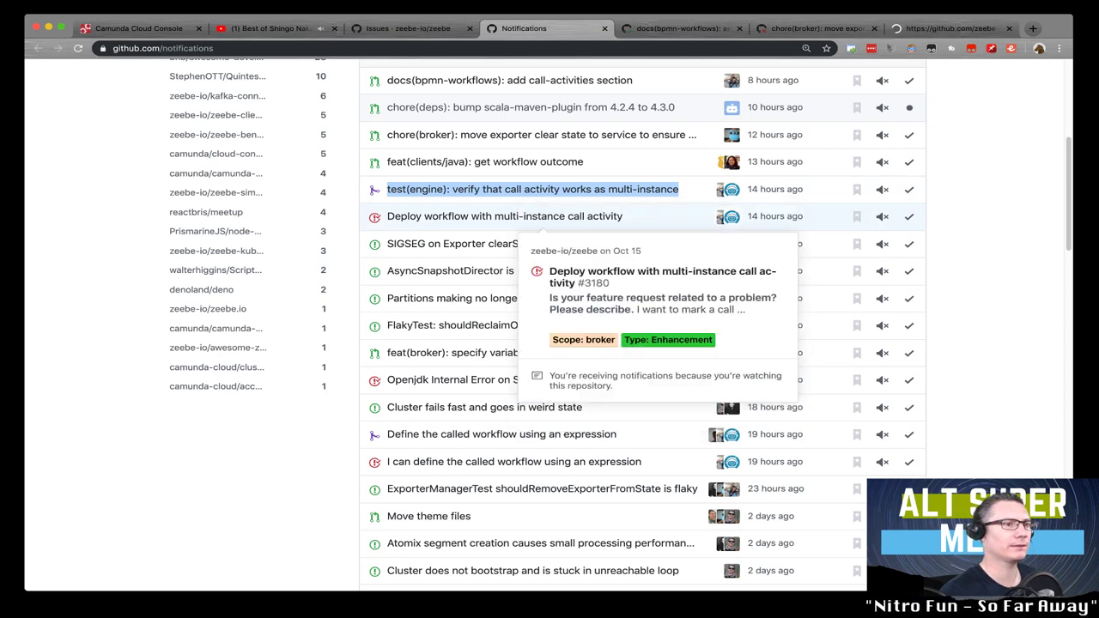
Step: Mark the "SIGSEG on Exporter clearState" and "FlakyTest: shouldReclaimOnMessageSend" notifications as read
scroll(550, 326, down, 2)
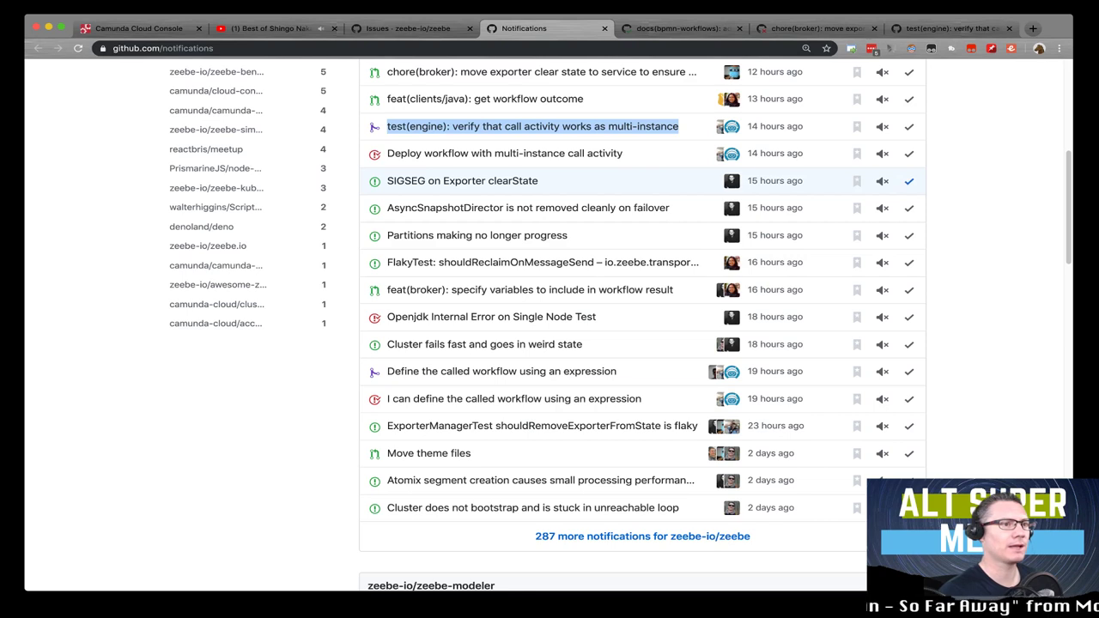
click(909, 180)
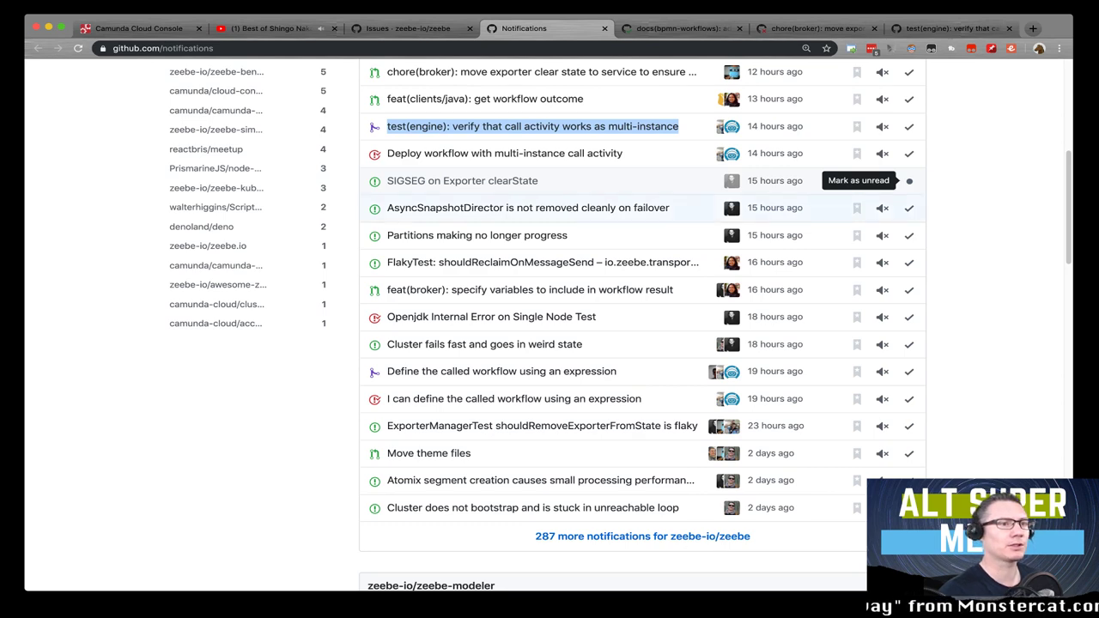
scroll(908, 180, down, 1)
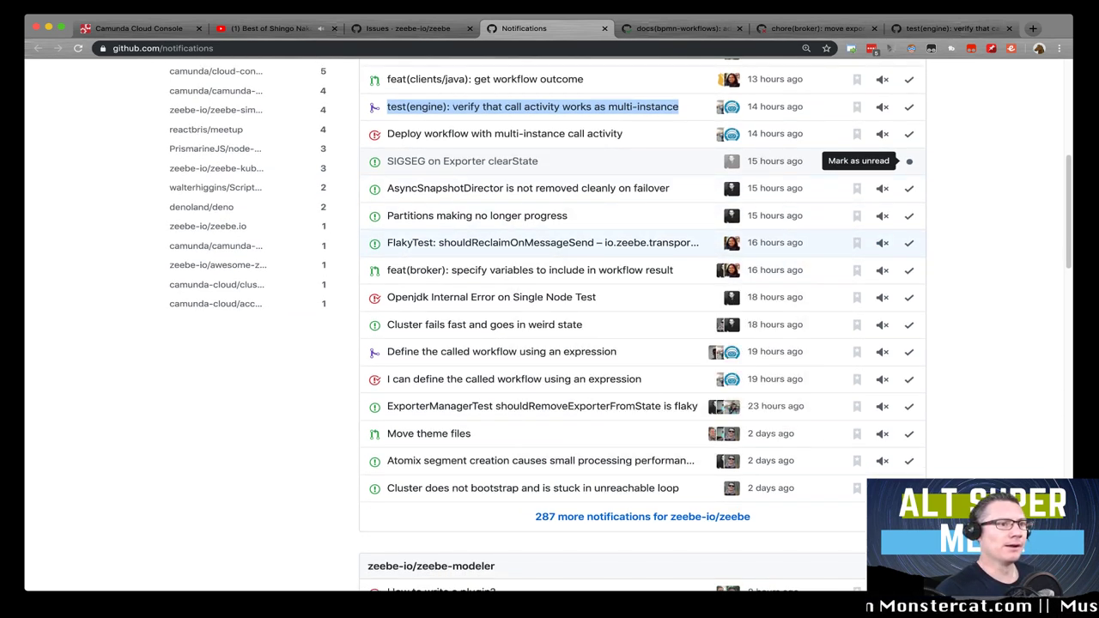
click(909, 243)
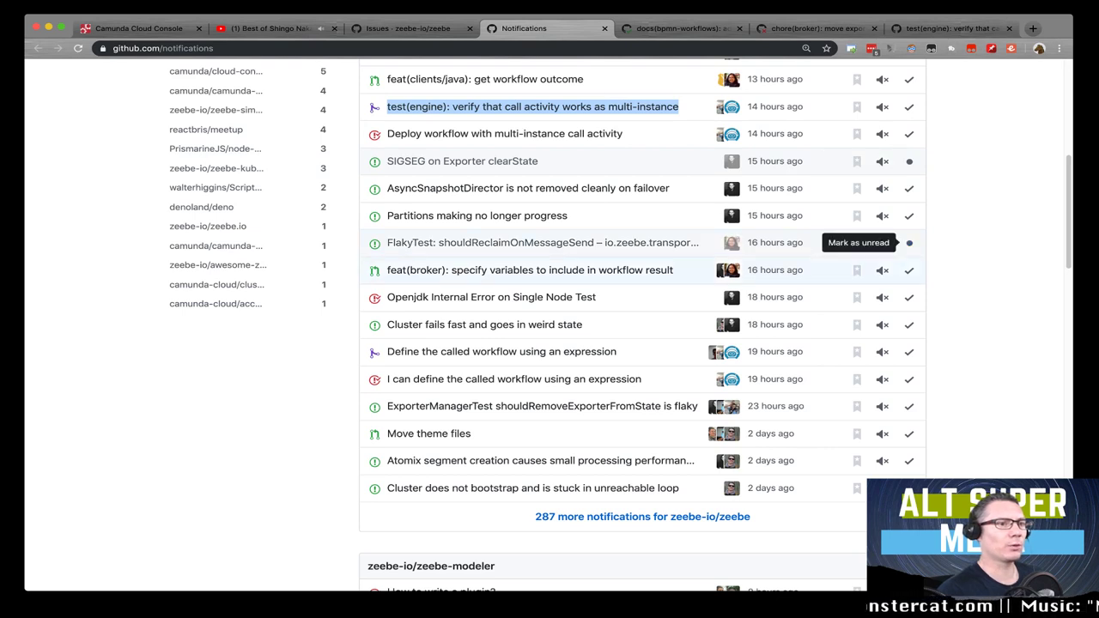
Step: Open the "feat(broker): specify variables" notification in a background tab and mark the ExporterManagerTest and "Move theme files" notifications as read
triple_click(529, 270)
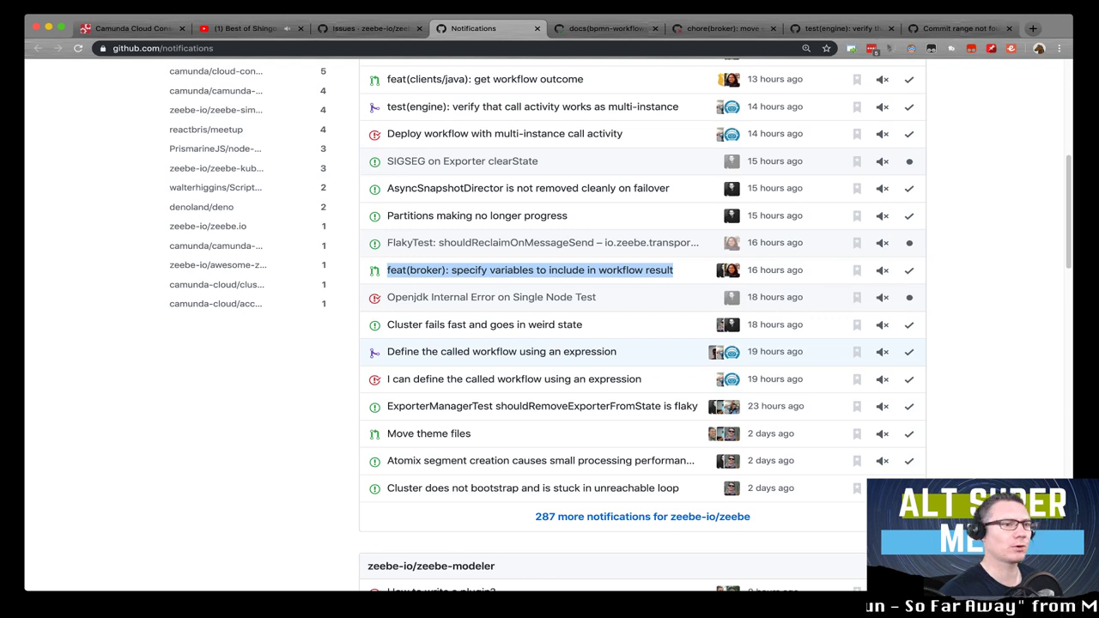
scroll(601, 360, down, 1)
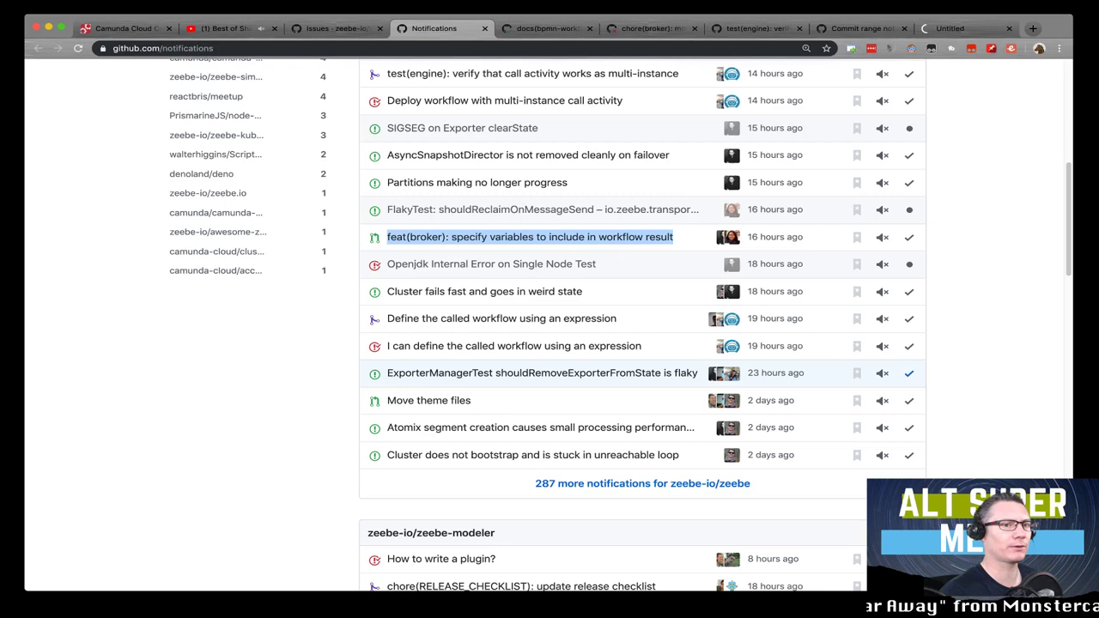
click(909, 373)
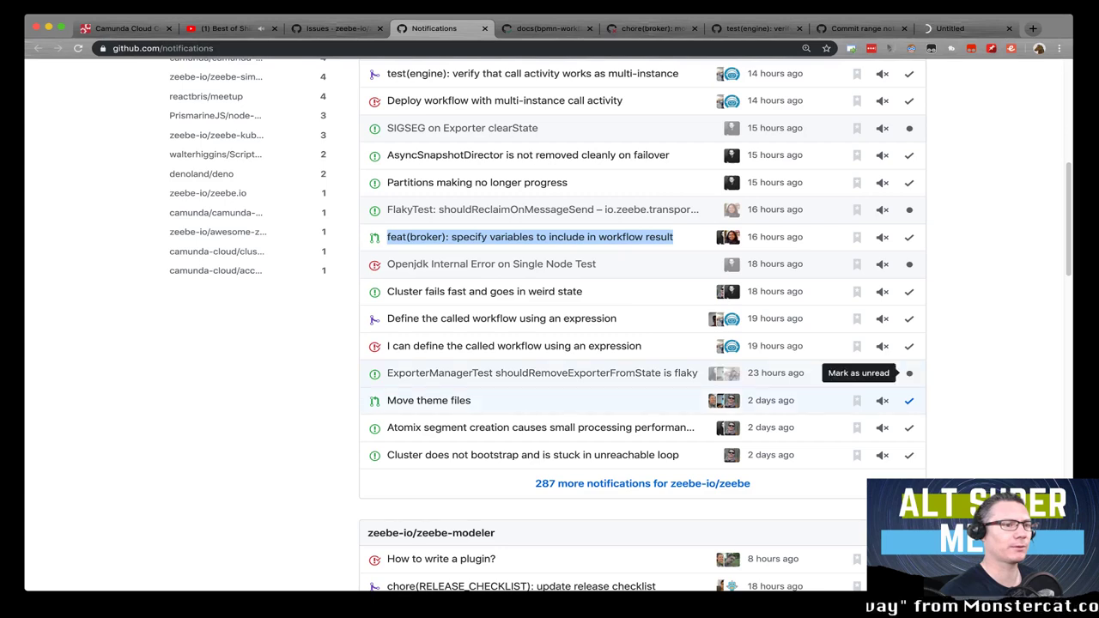
click(909, 400)
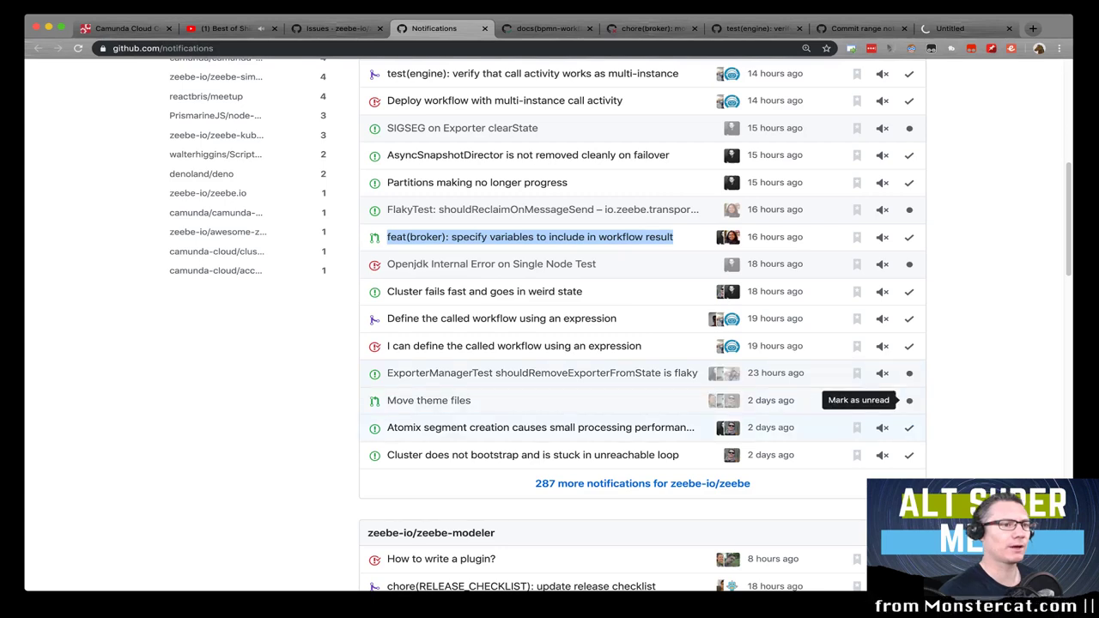
Step: Open the "Atomix segment creation" and "Cluster does not bootstrap" notifications in background tabs, then request the remaining zeebe-io/zeebe notifications
scroll(909, 400, down, 1)
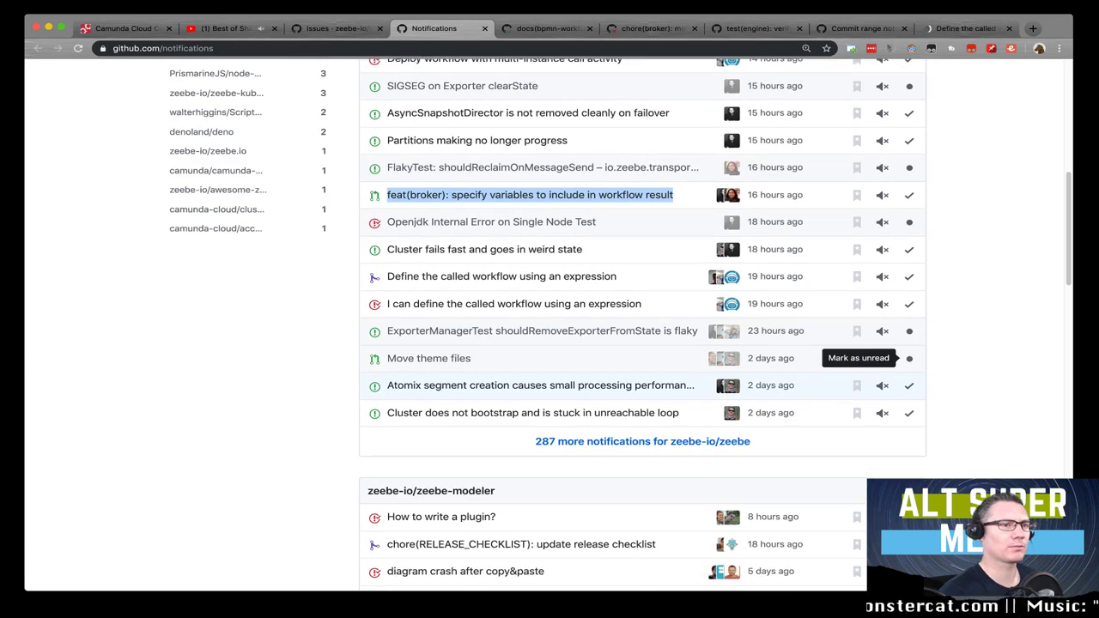
mouse_move(541, 384)
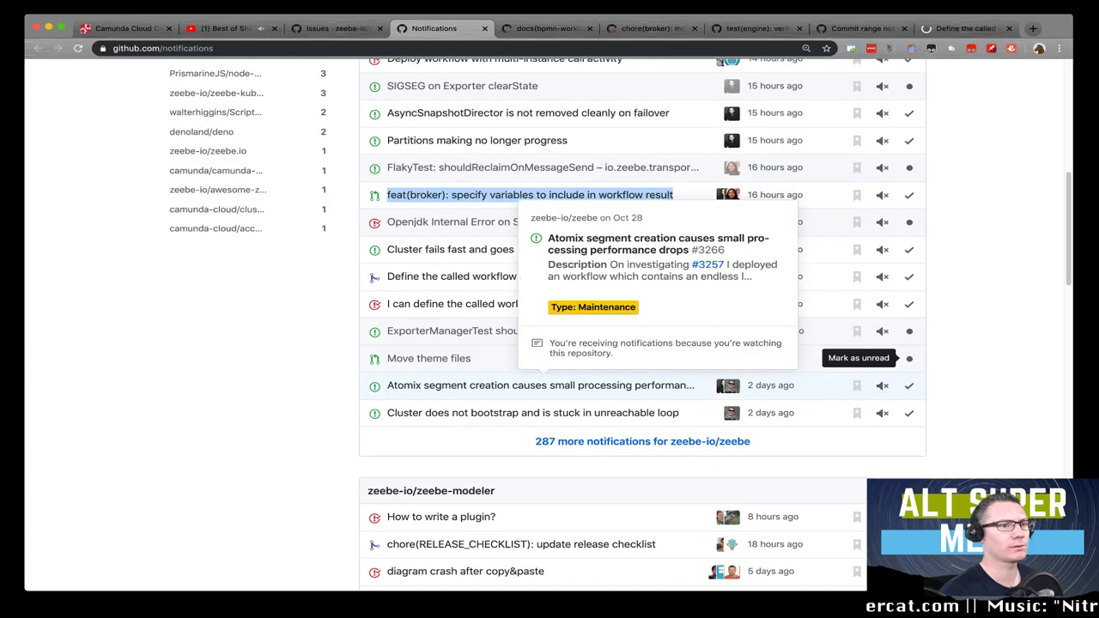
click(541, 384)
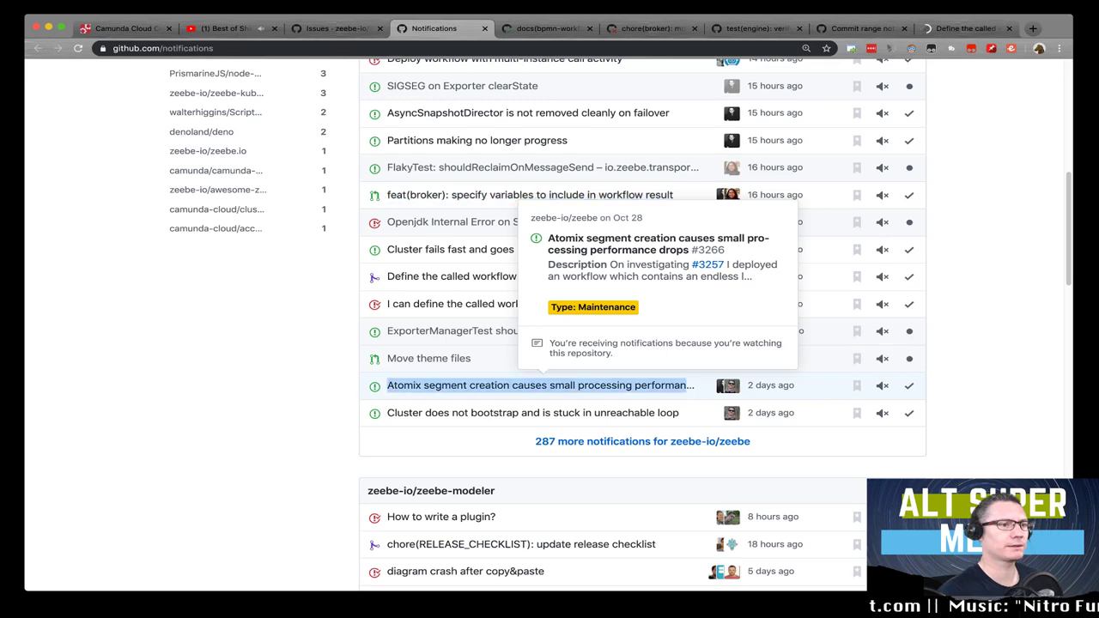
mouse_move(541, 412)
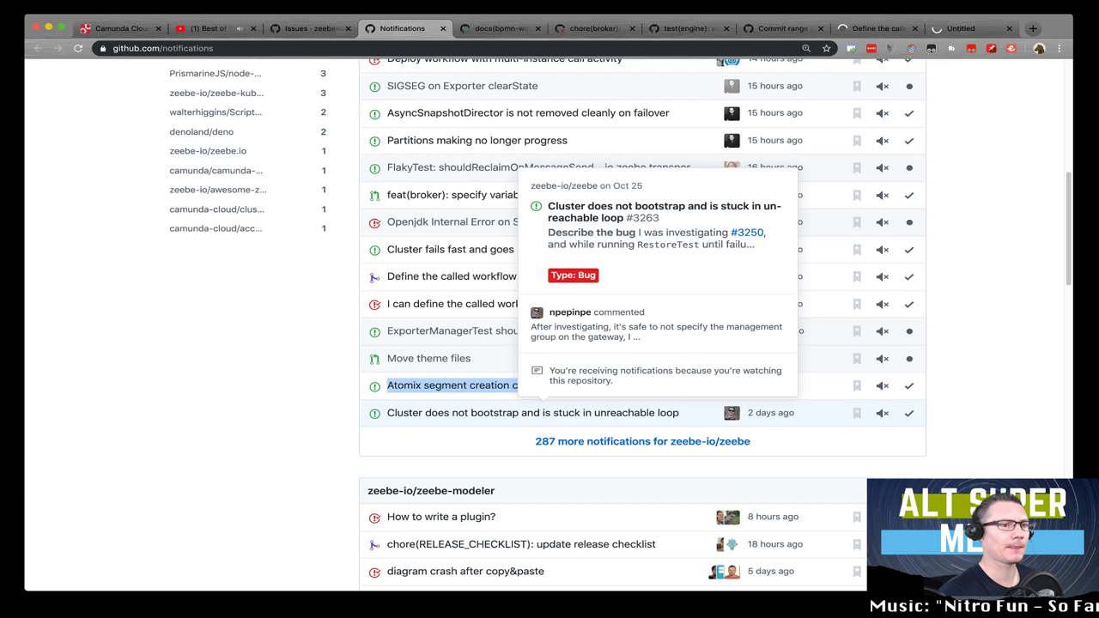
super+click(541, 412)
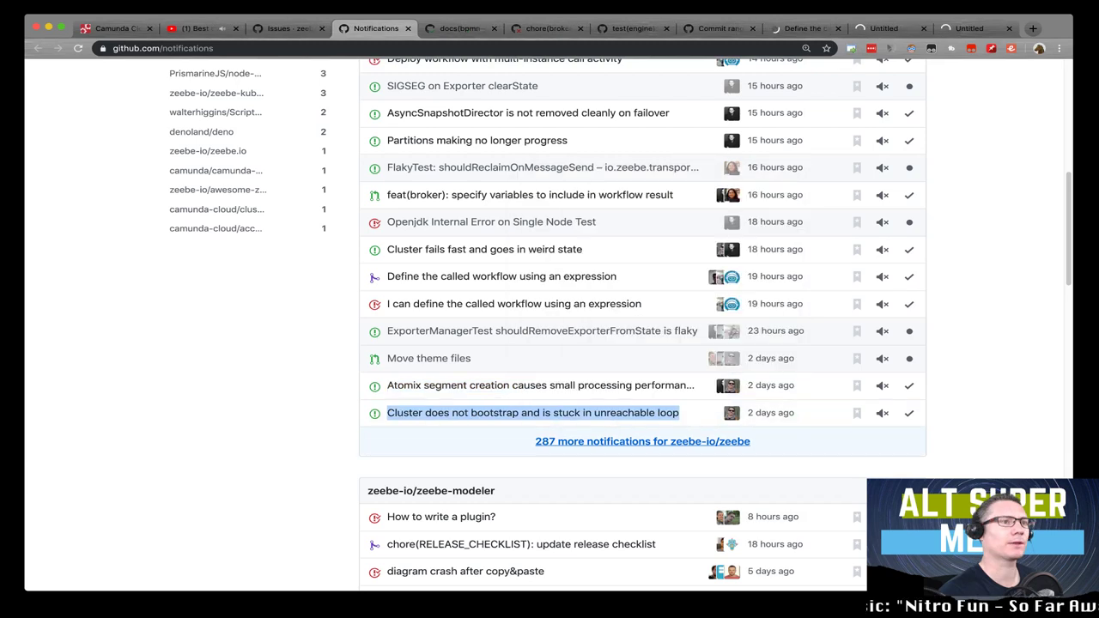
click(642, 442)
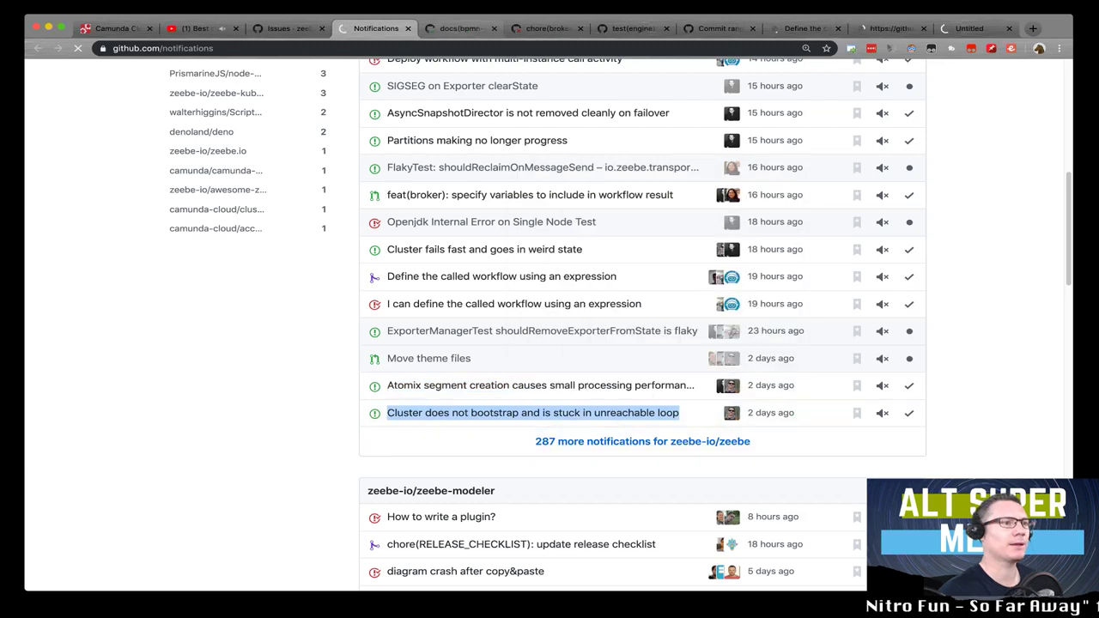
Step: Review the description, requested review and check results of pull request #3277, "docs(bpmn-workflows): add call-activities section"
key(ctrl+Tab)
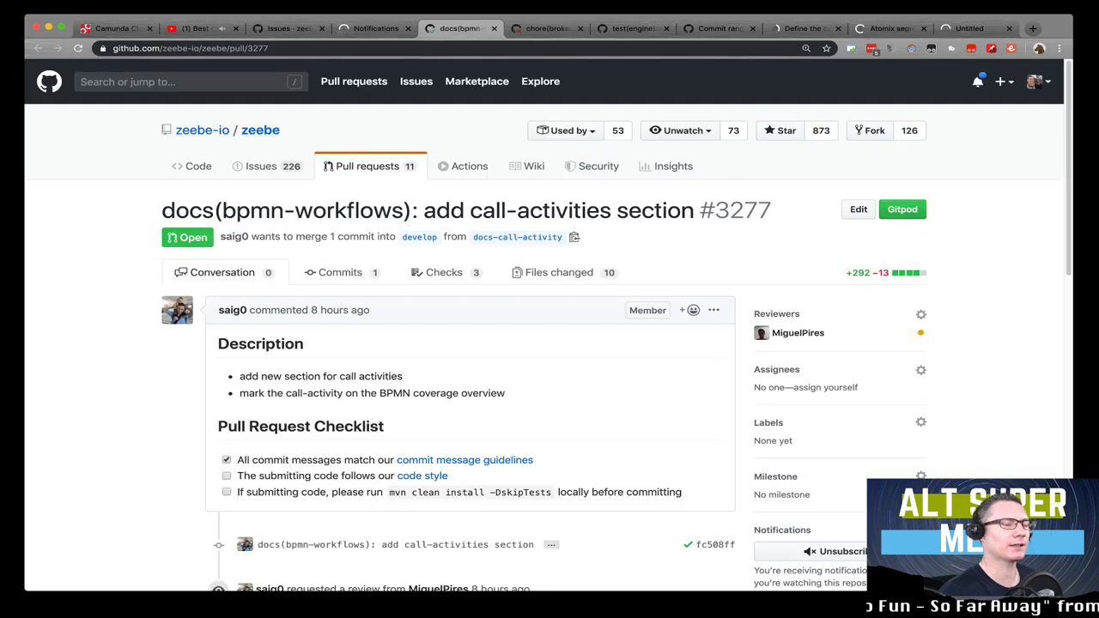
scroll(550, 326, down, 1)
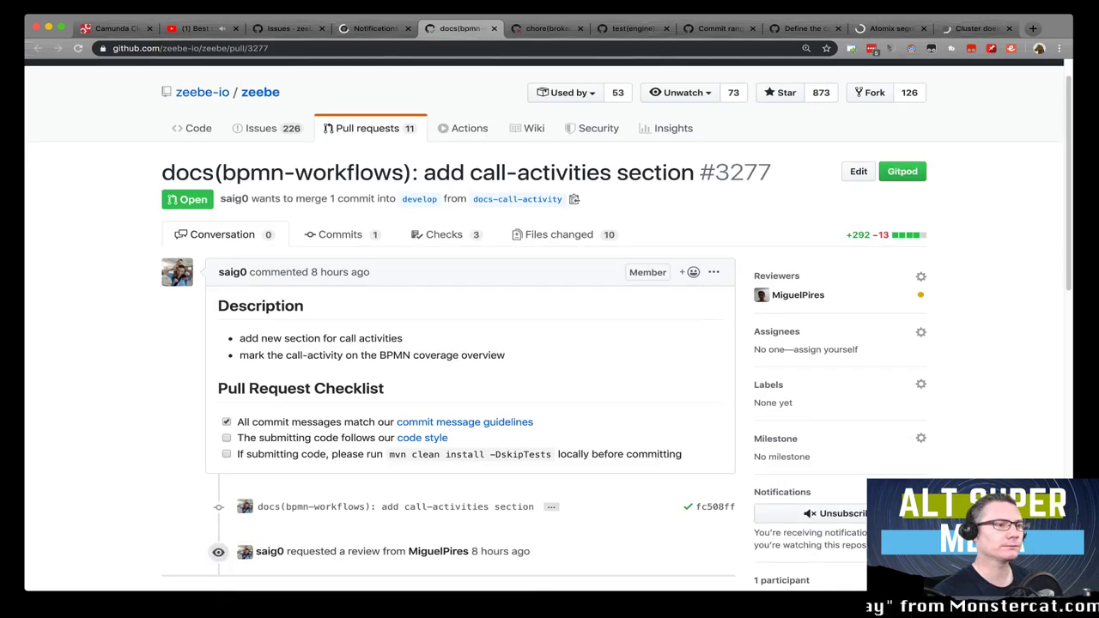
scroll(549, 326, down, 4)
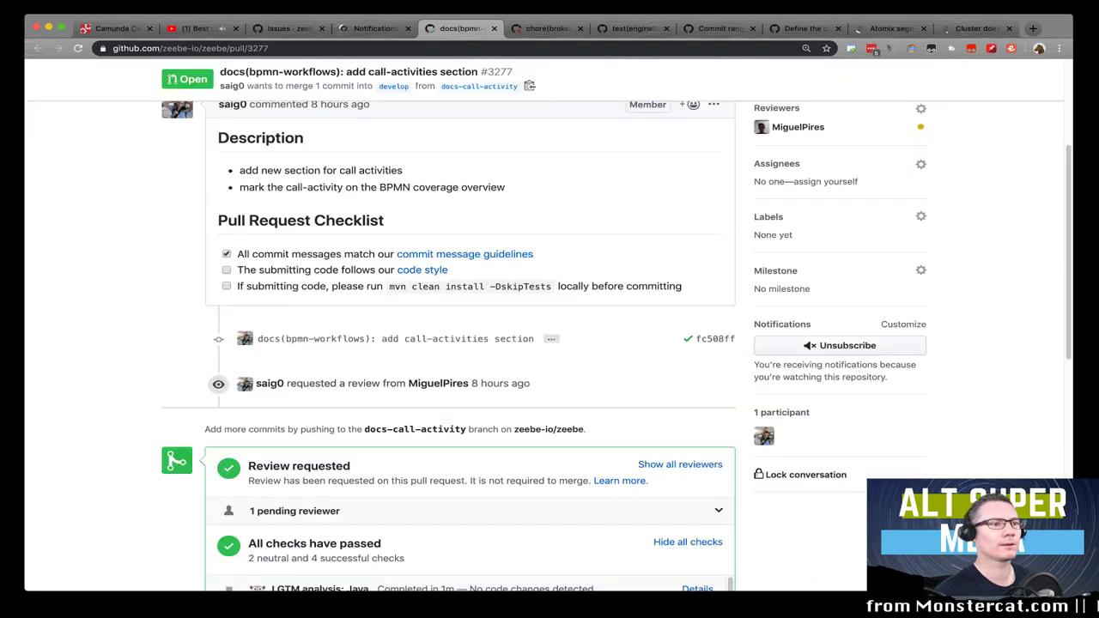
scroll(471, 343, down, 8)
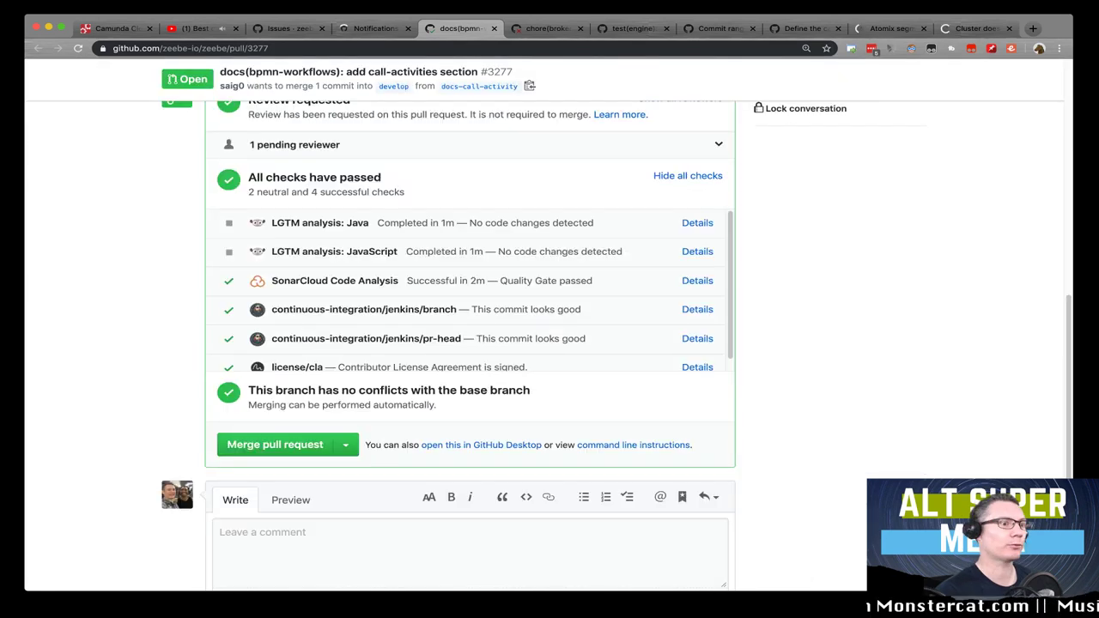
scroll(549, 326, up, 12)
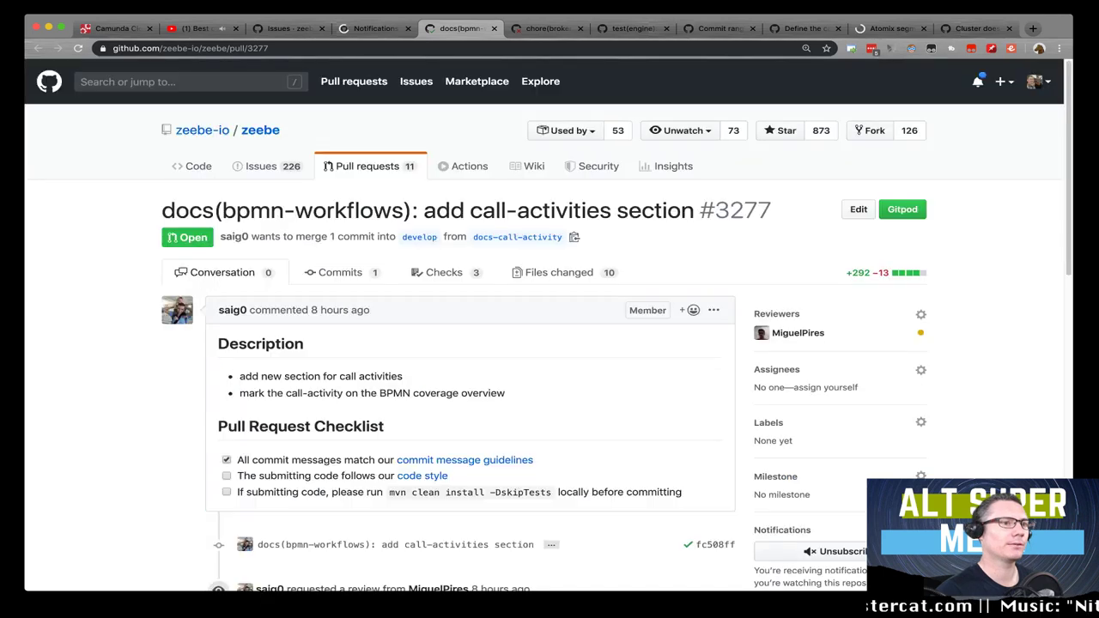
Step: Examine the files changed in pull request #3277, from the call-activities BPMN sources through SUMMARY.md to bpmn-coverage.md
click(559, 272)
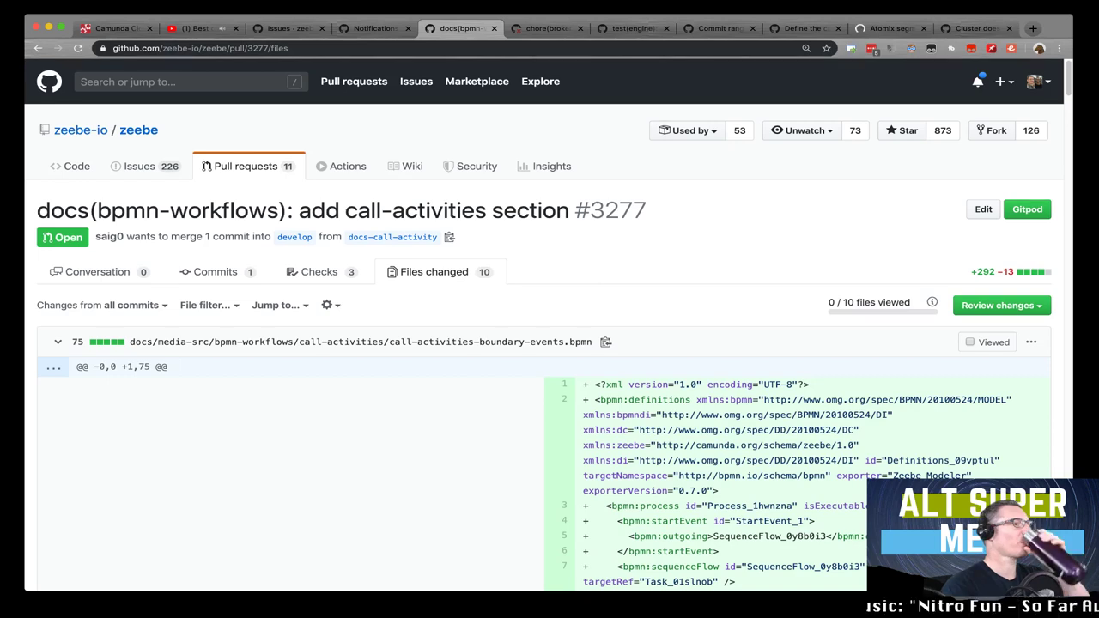
scroll(550, 343, down, 3)
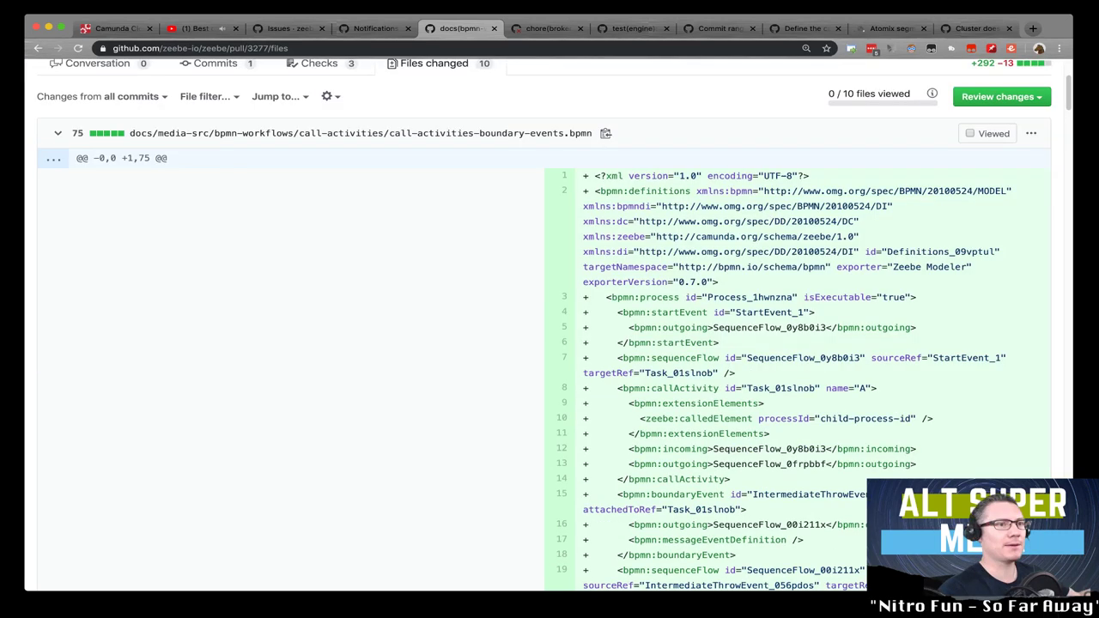
scroll(549, 343, down, 5)
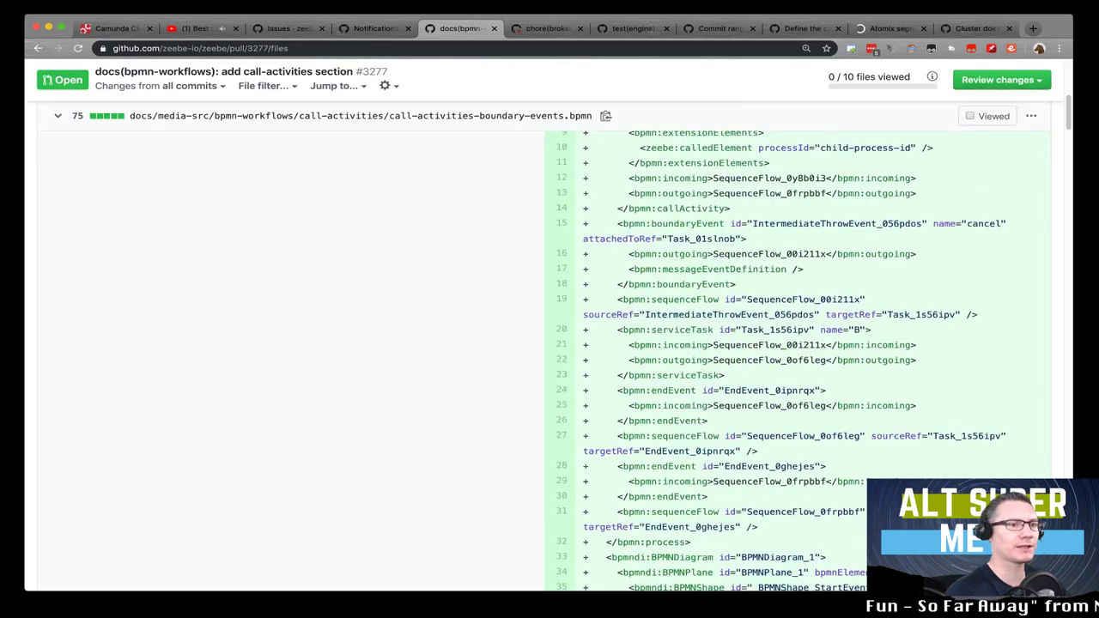
scroll(549, 343, down, 10)
scroll(549, 343, down, 10)
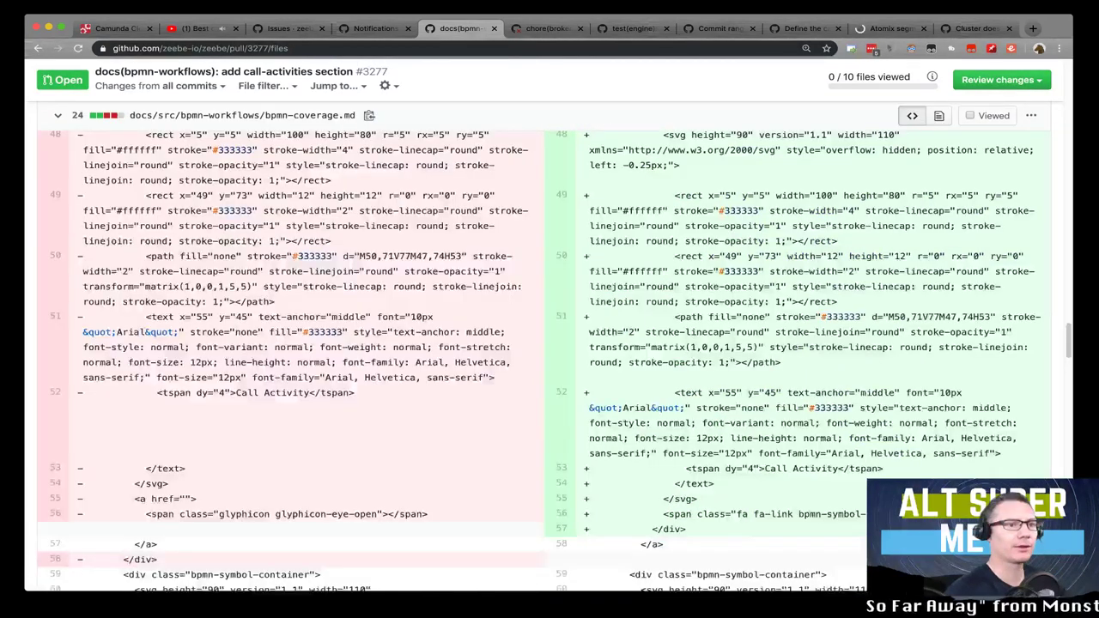
scroll(550, 343, up, 1)
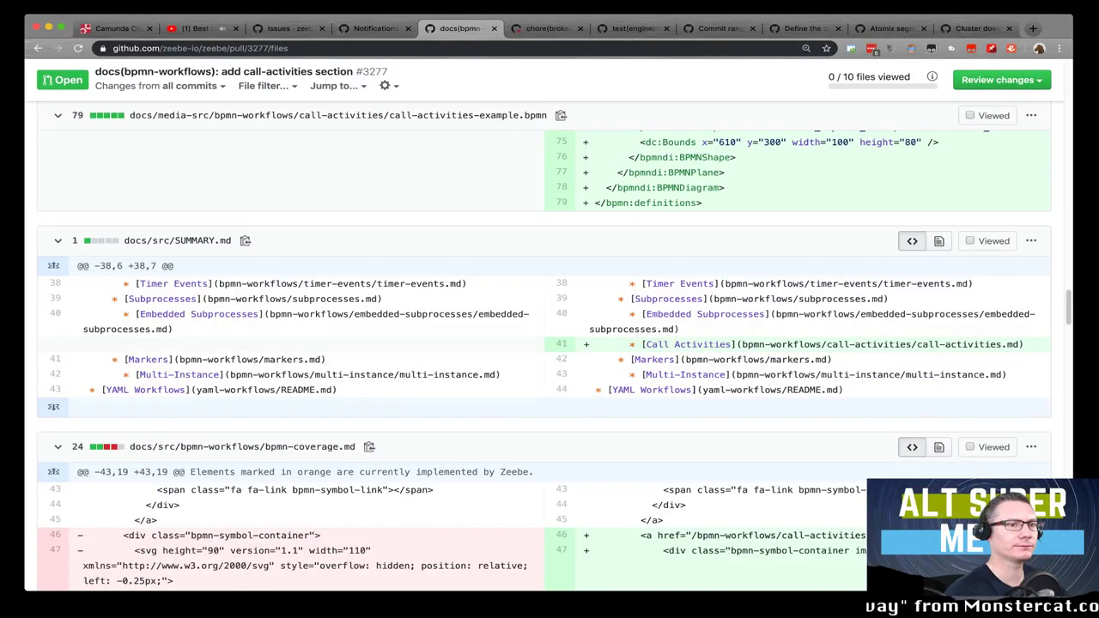
scroll(549, 344, down, 2)
scroll(550, 344, down, 10)
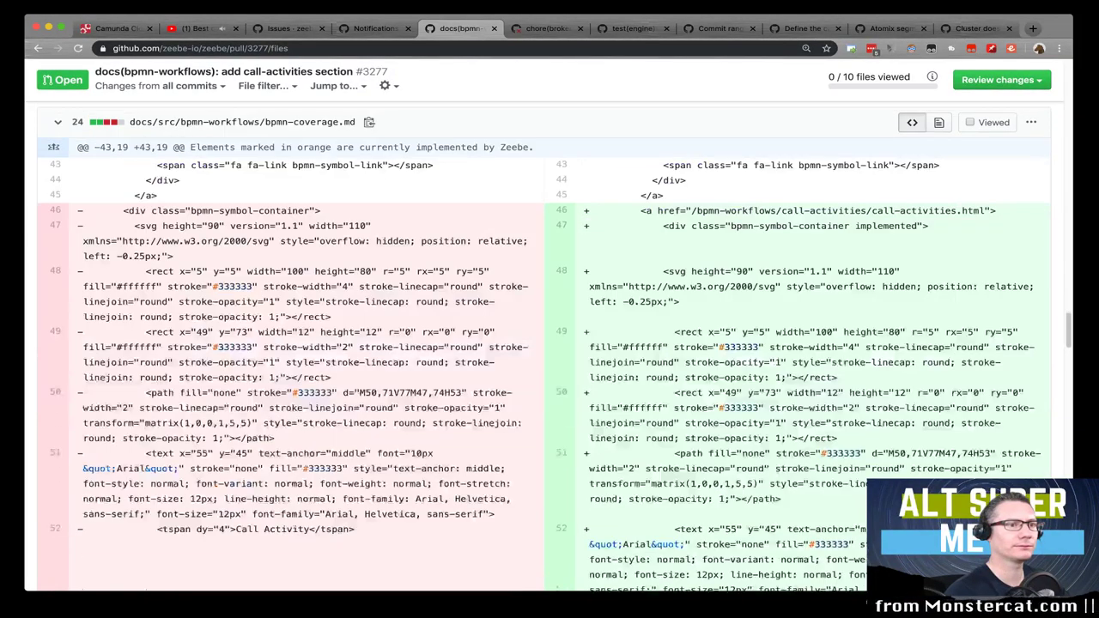
Step: Read the introduction, "Defining the Called Workflow" and "Boundary Events" sections of the new call-activities.md
scroll(550, 343, down, 7)
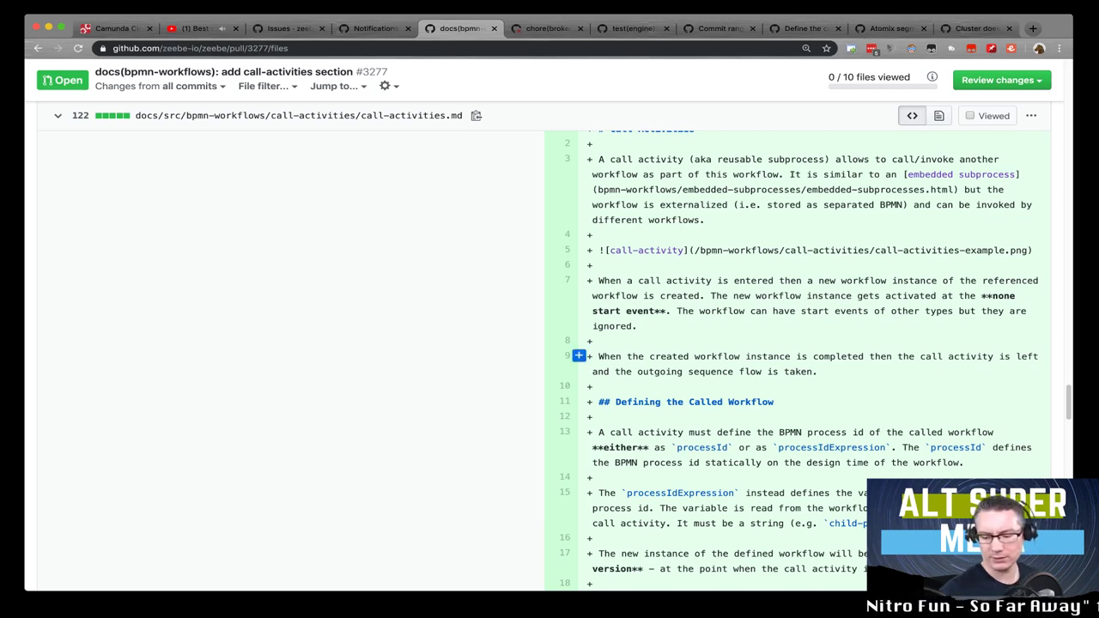
scroll(579, 354, down, 1)
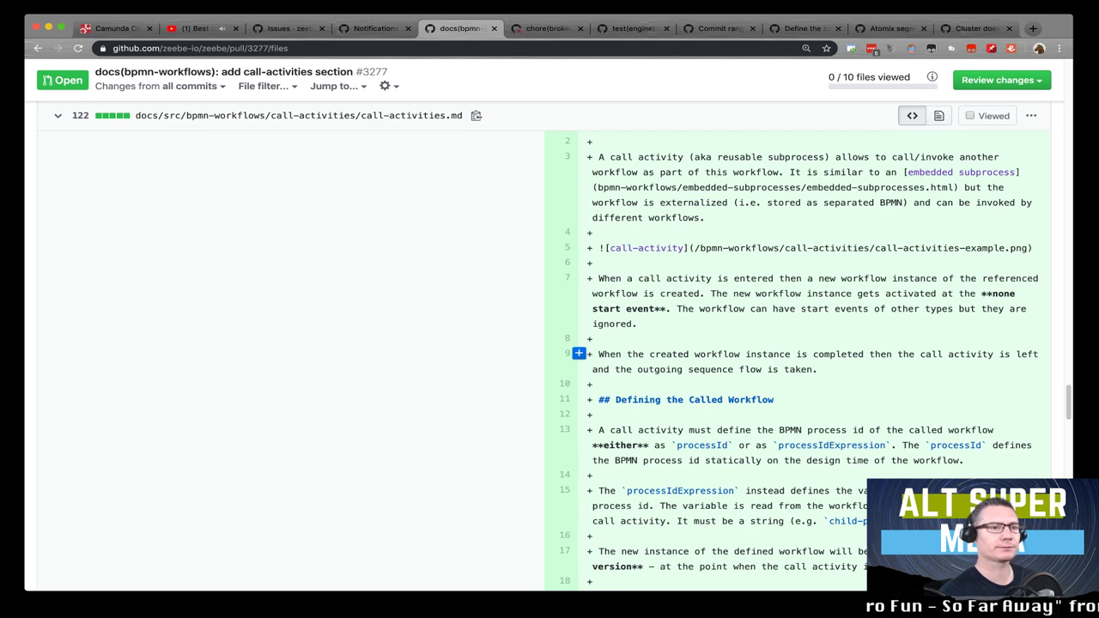
scroll(799, 351, down, 3)
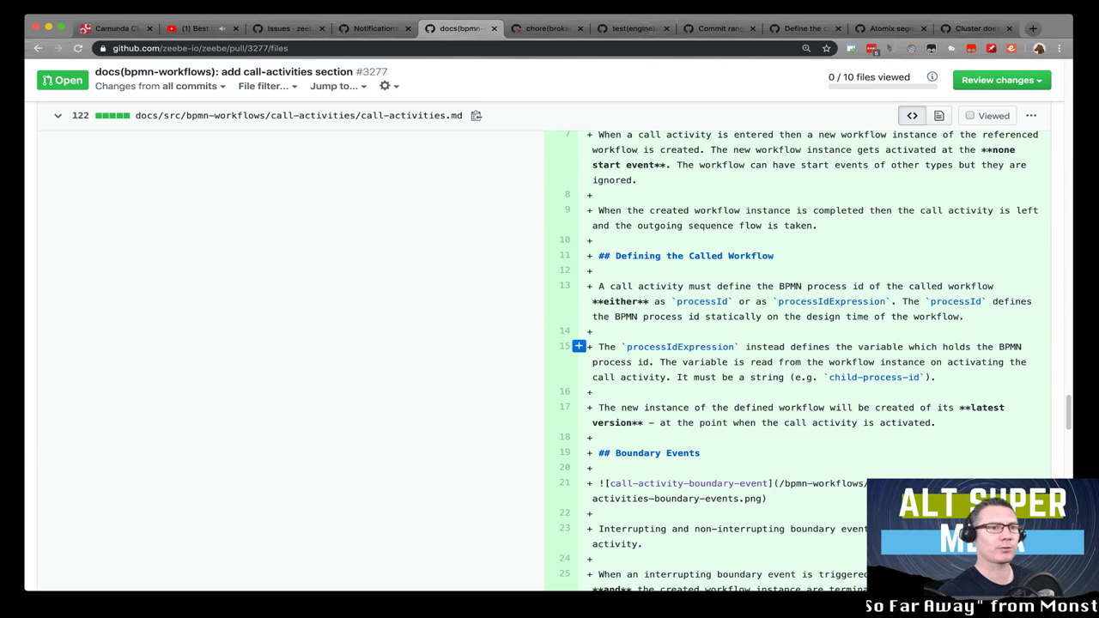
scroll(578, 346, down, 1)
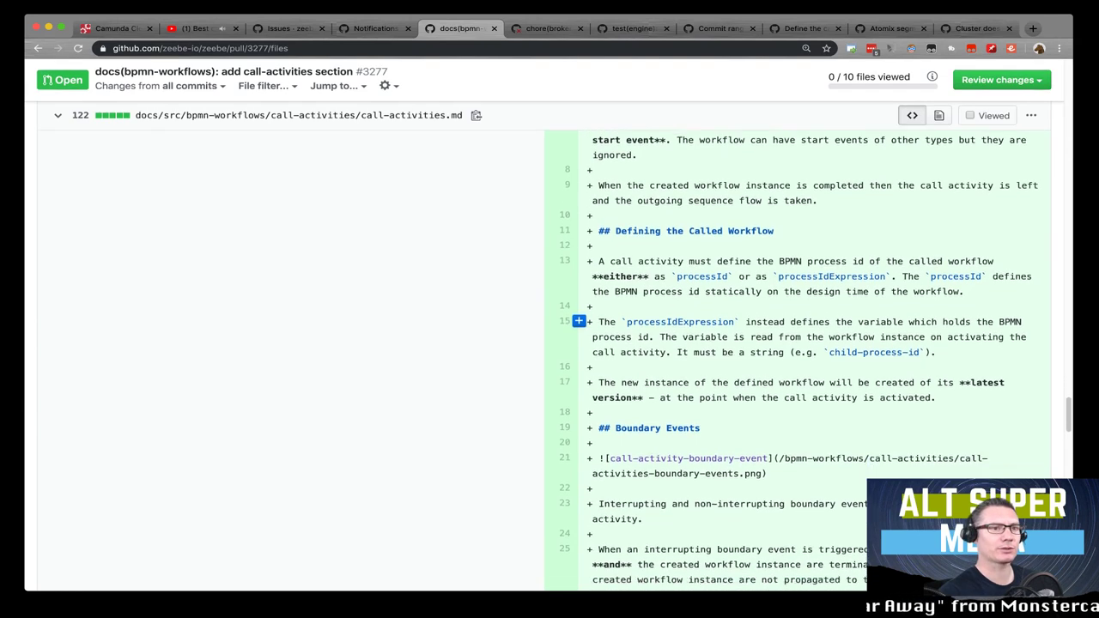
scroll(578, 321, down, 2)
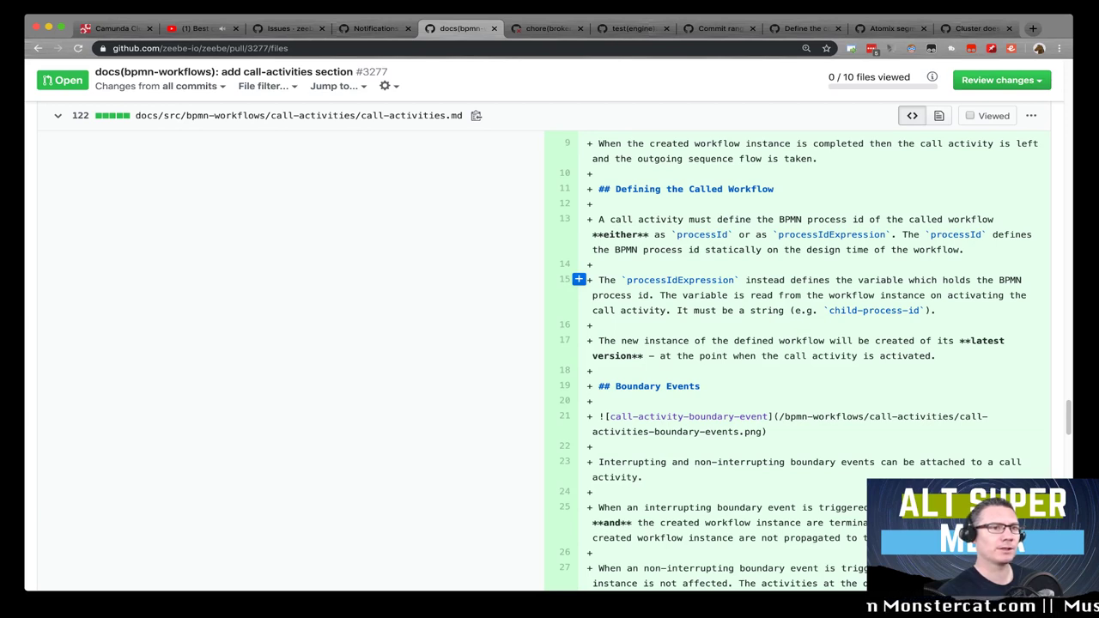
scroll(578, 311, down, 3)
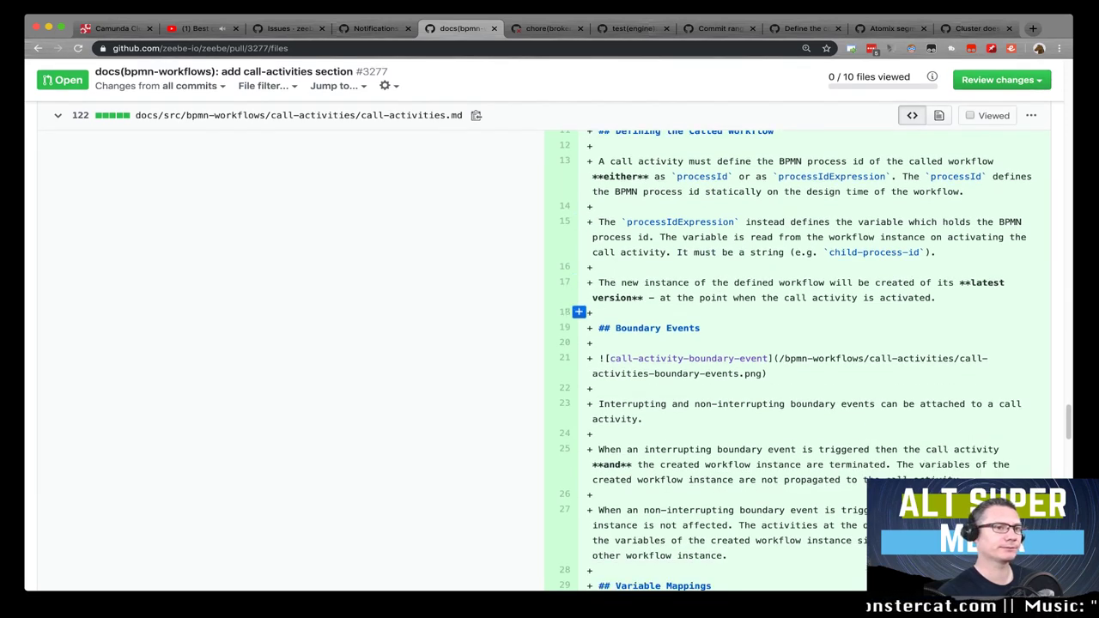
scroll(578, 312, down, 1)
scroll(579, 310, down, 2)
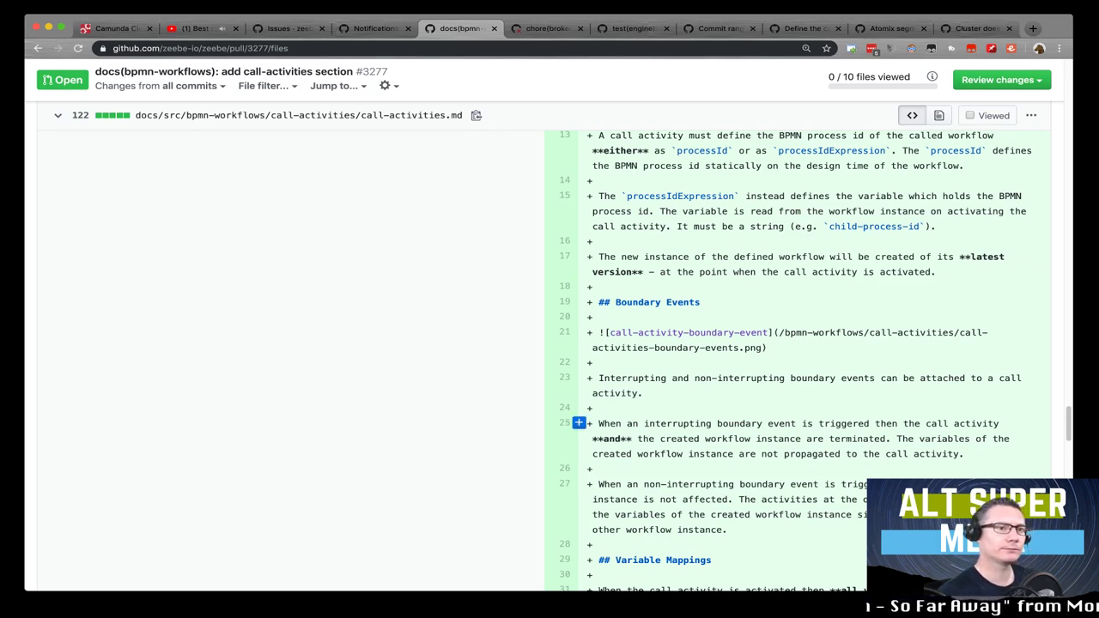
Step: Read the "Variable Mappings" and "Additional Resources" sections of call-activities.md, then return to the start of the diff
scroll(584, 422, down, 5)
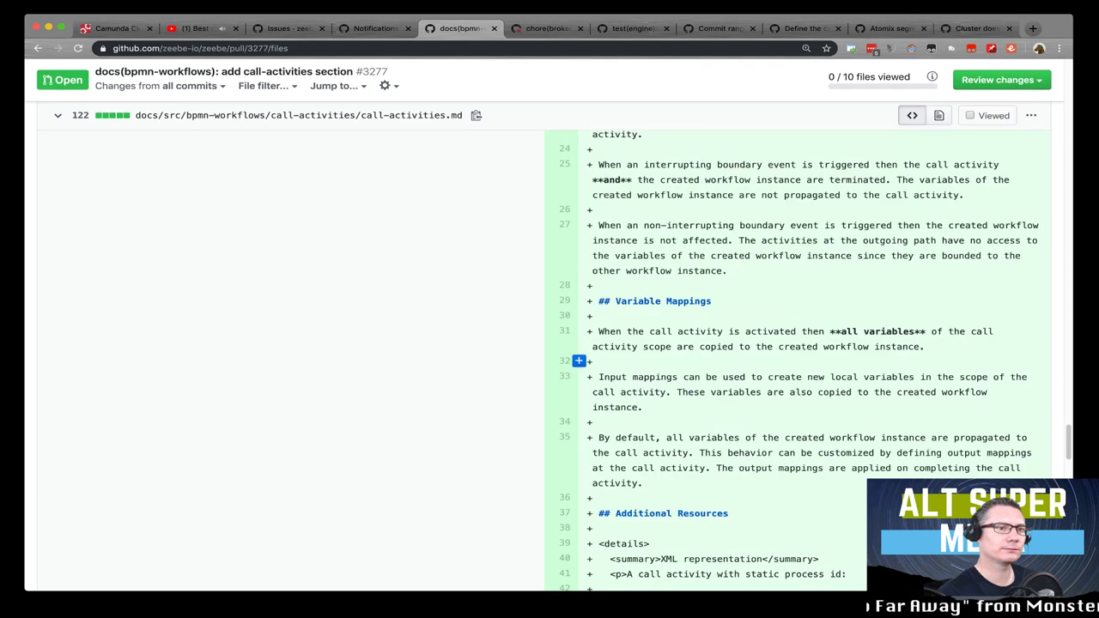
scroll(579, 360, down, 3)
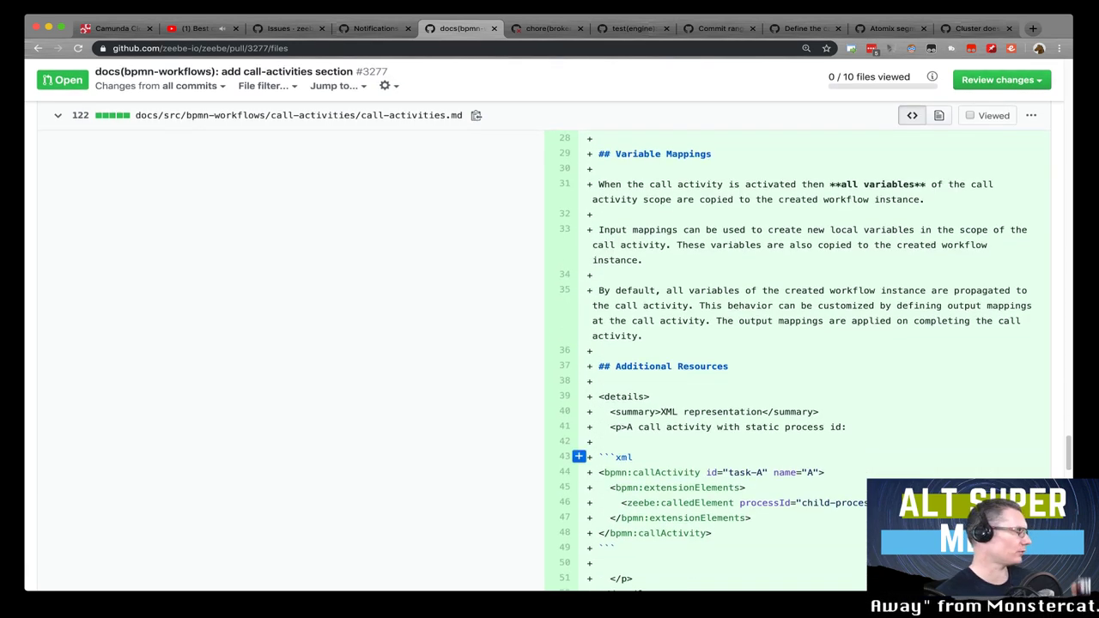
scroll(579, 457, down, 4)
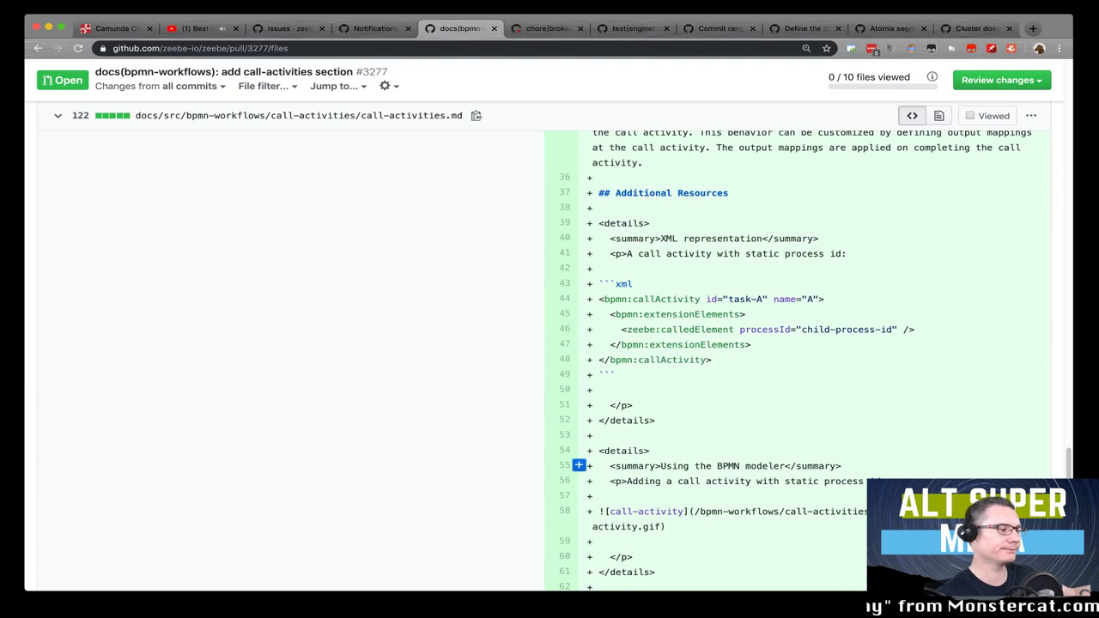
scroll(580, 464, down, 1)
scroll(579, 457, down, 1)
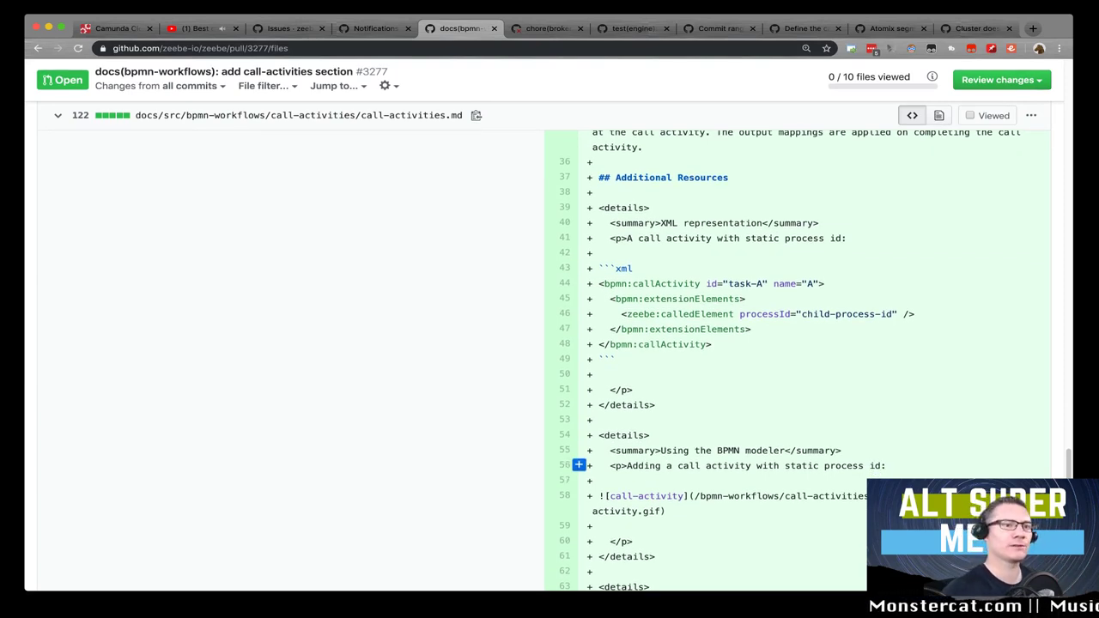
scroll(580, 464, down, 12)
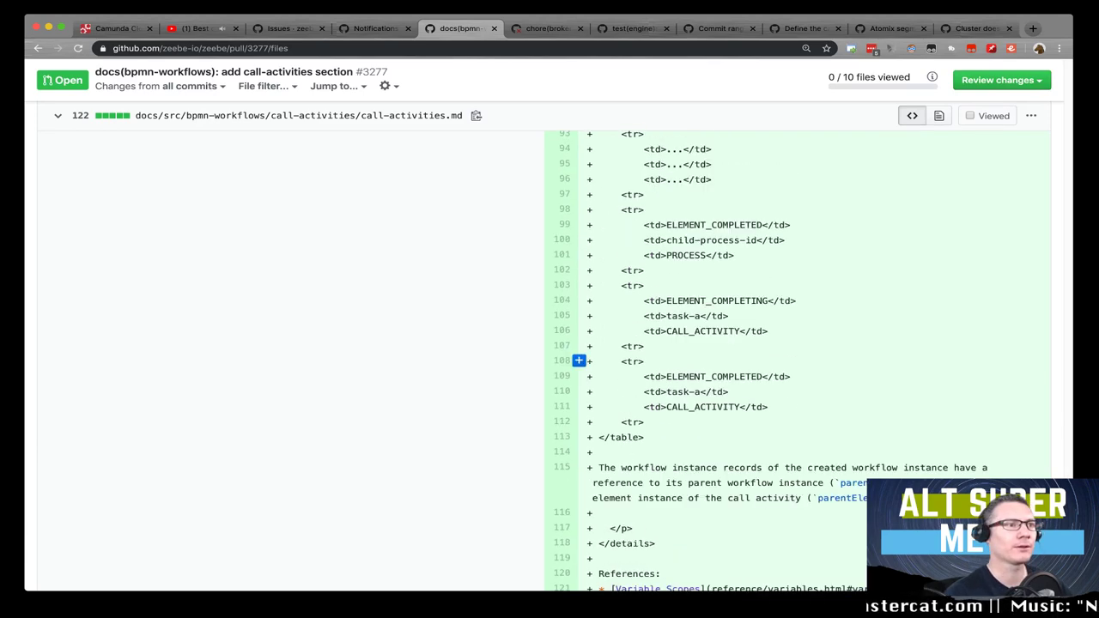
scroll(579, 456, up, 20)
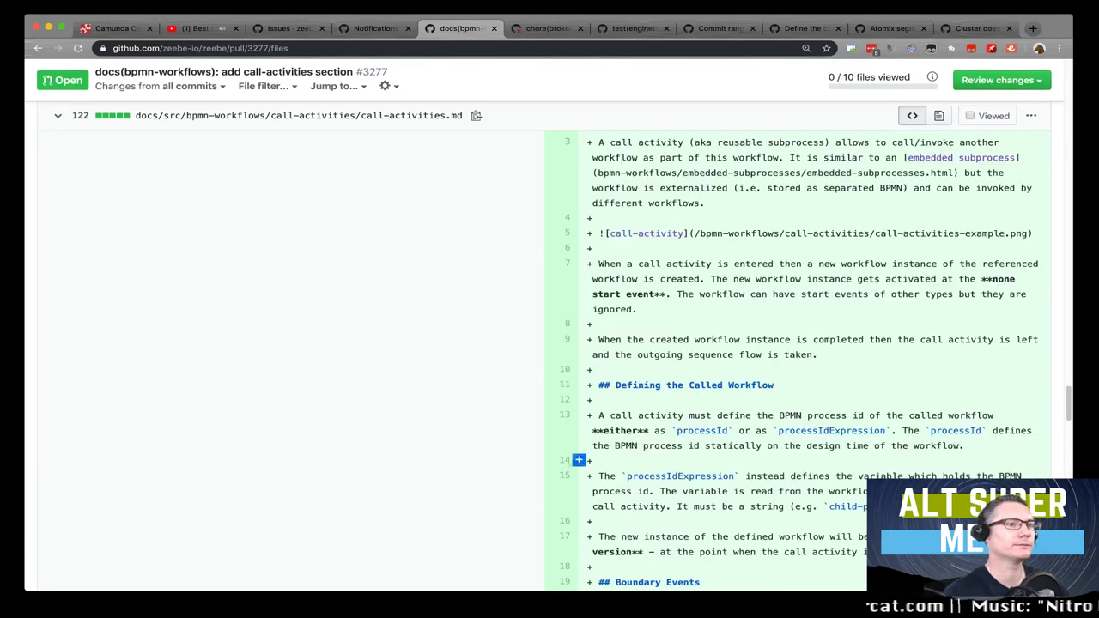
scroll(580, 447, up, 20)
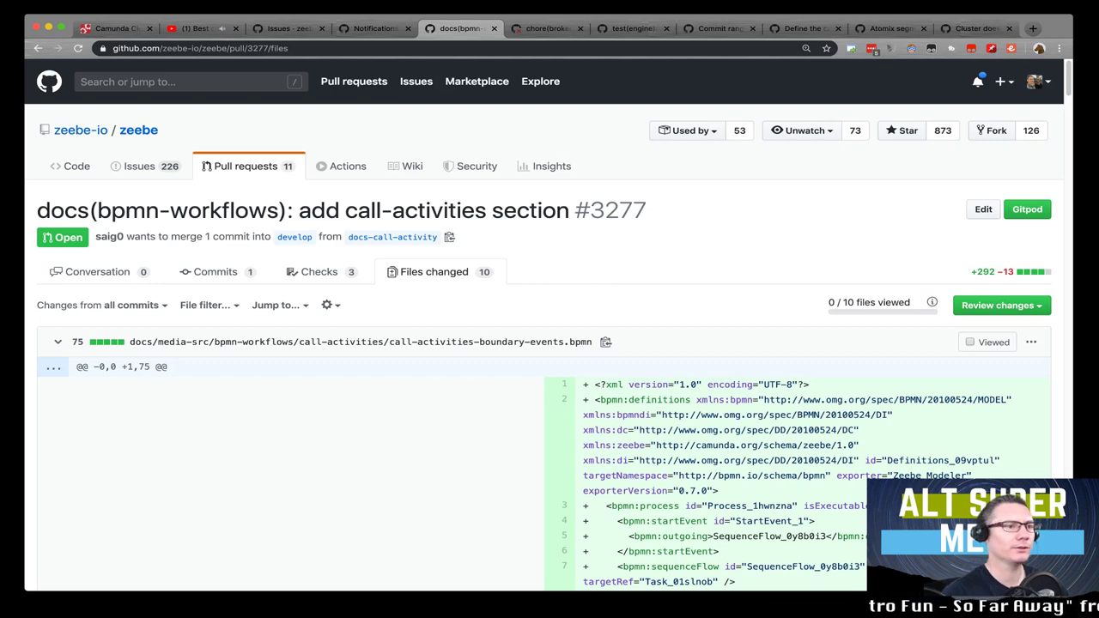
Step: Return to the conversation of pull request #3277 and apply the "Needs Release Note" and "Release: 0.22.0" labels
key(super+bracketleft)
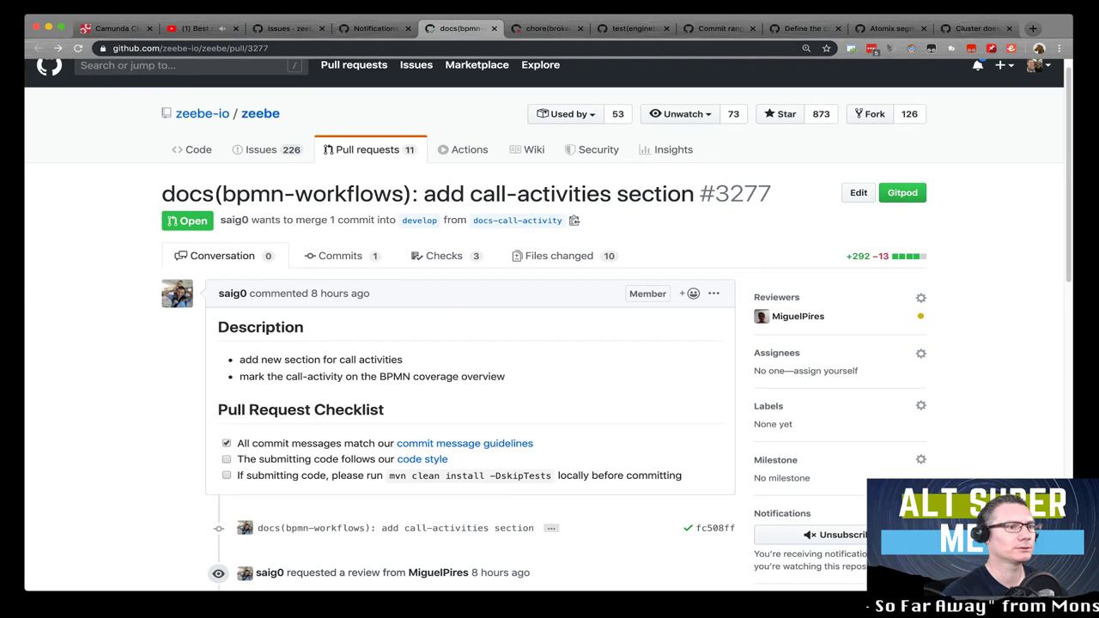
scroll(549, 326, down, 10)
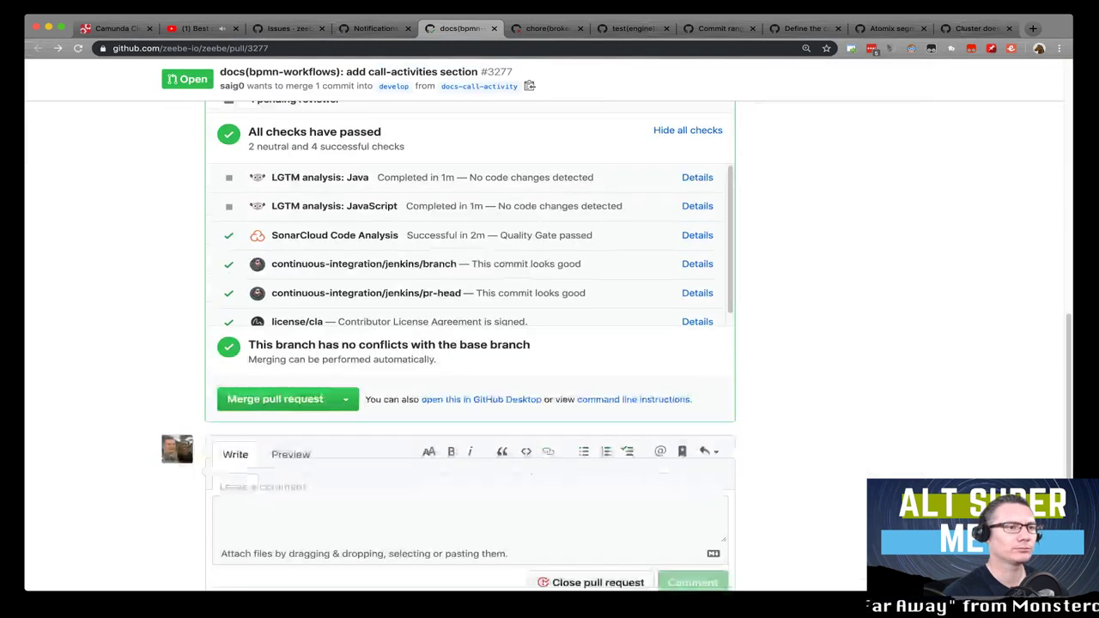
scroll(549, 326, up, 15)
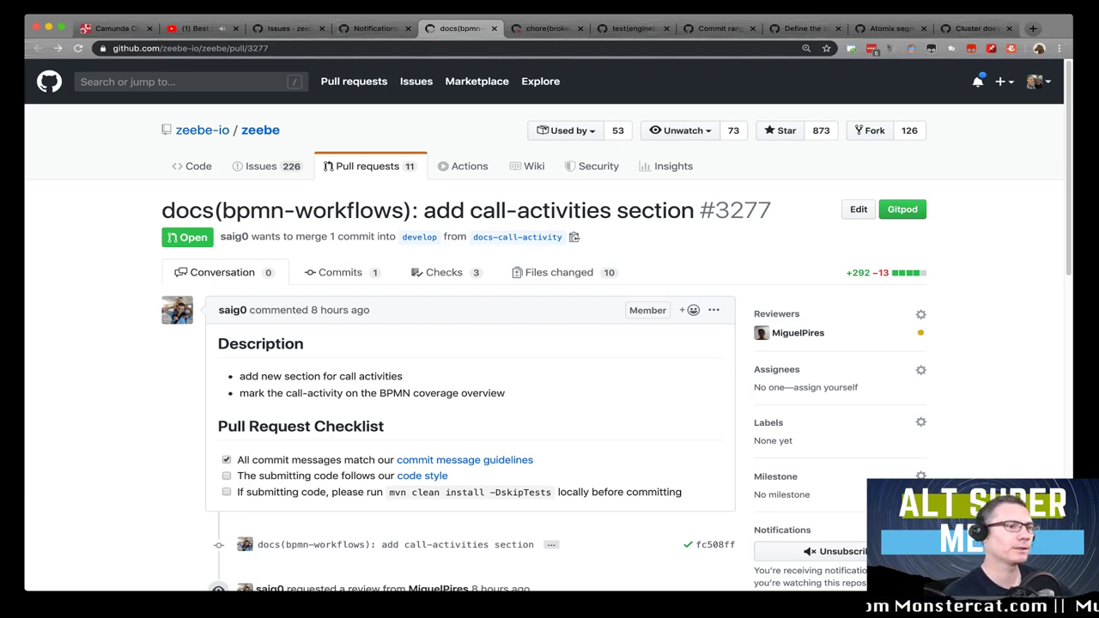
click(920, 421)
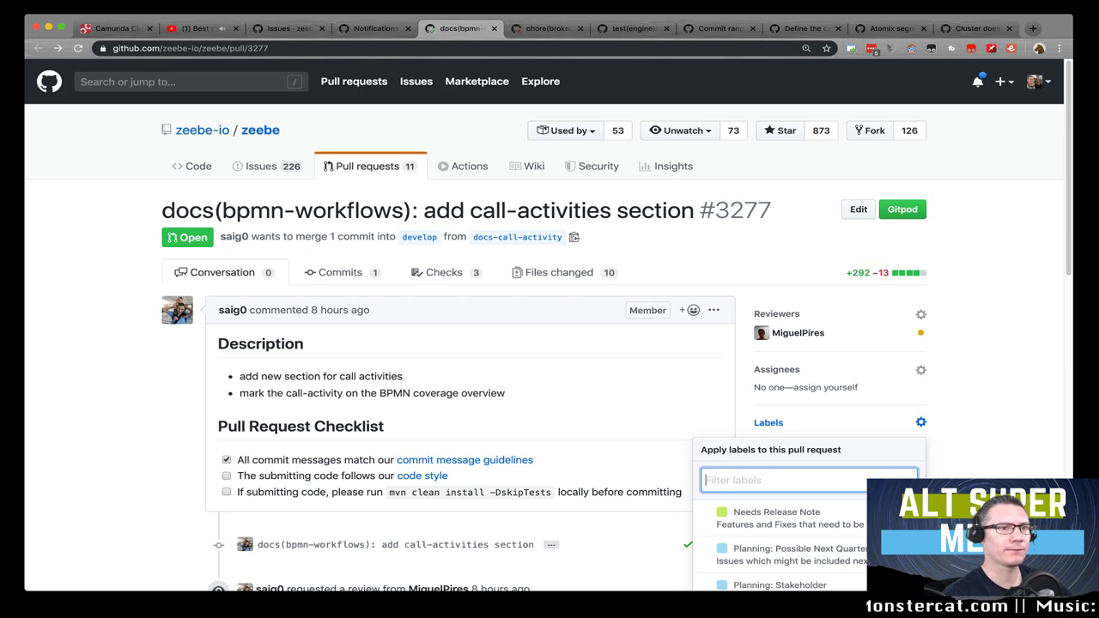
scroll(772, 429, down, 5)
click(772, 319)
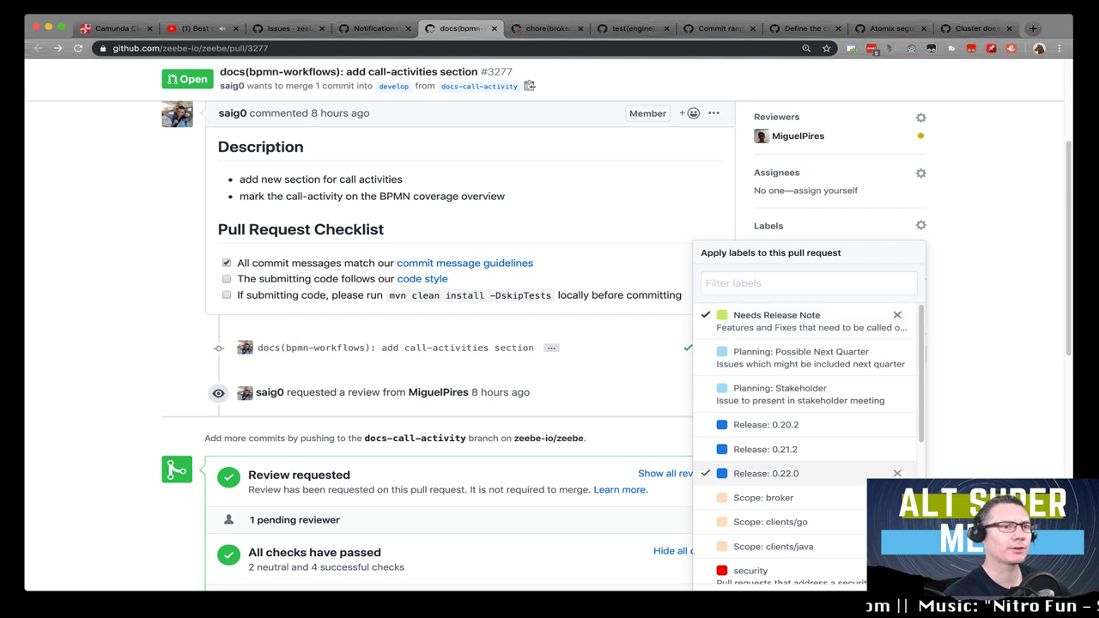
key(Escape)
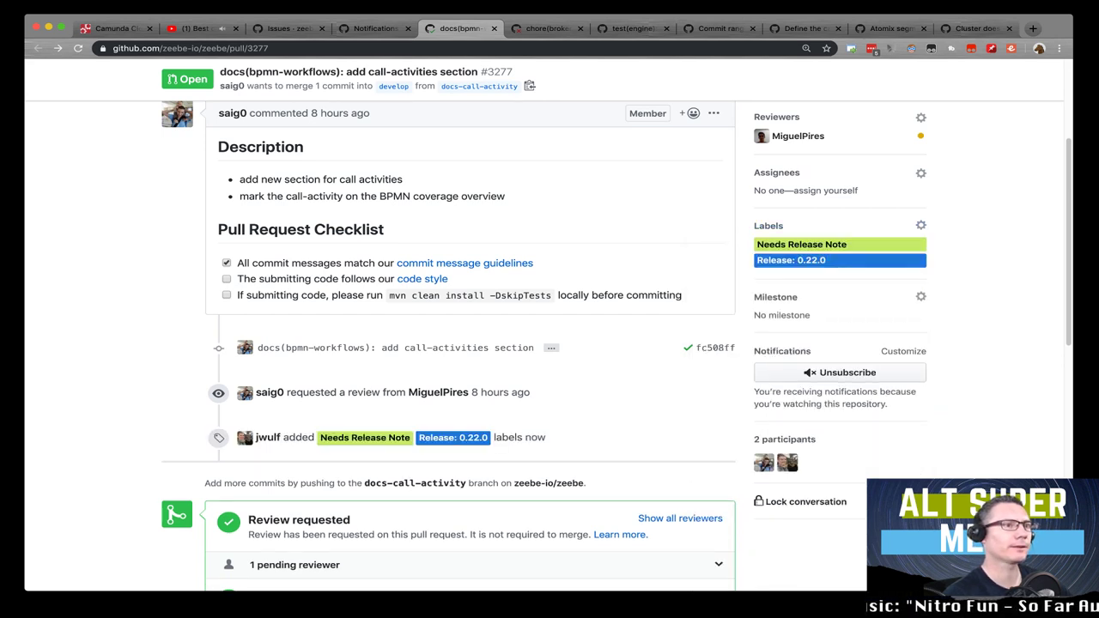
scroll(549, 343, up, 5)
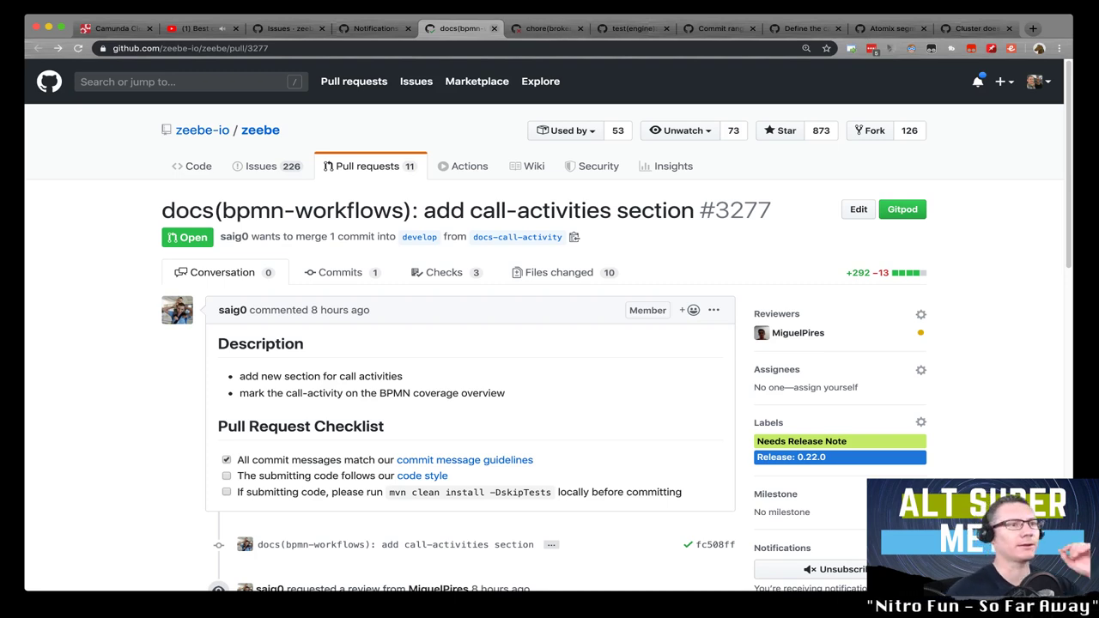
Step: Close pull request #3277 and examine the description, comment and check results of pull request #3275
key(super+w)
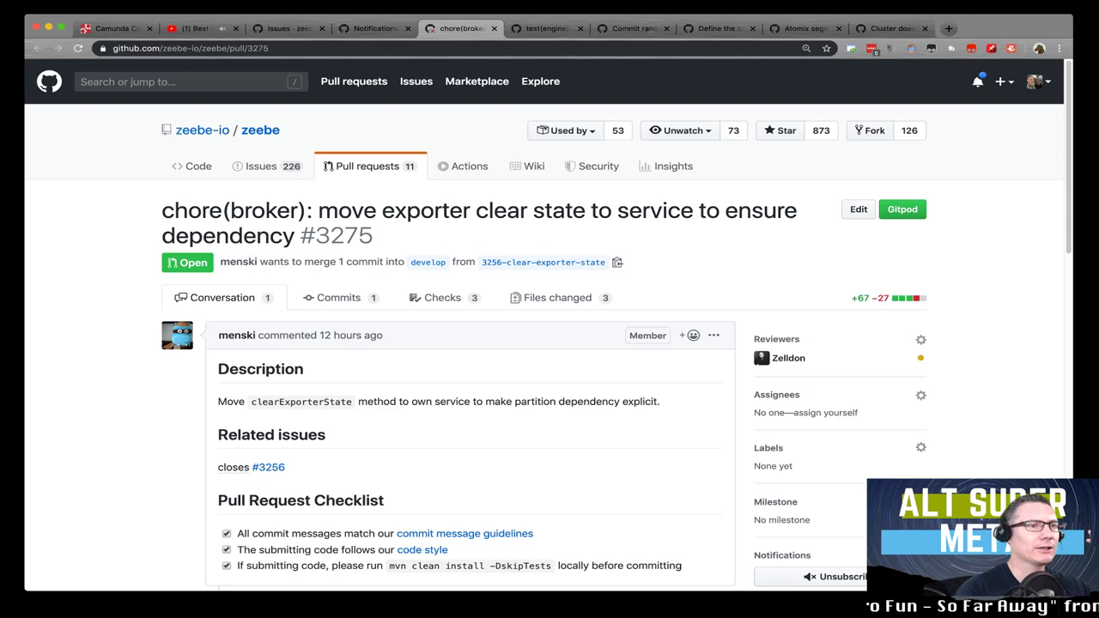
scroll(549, 343, down, 3)
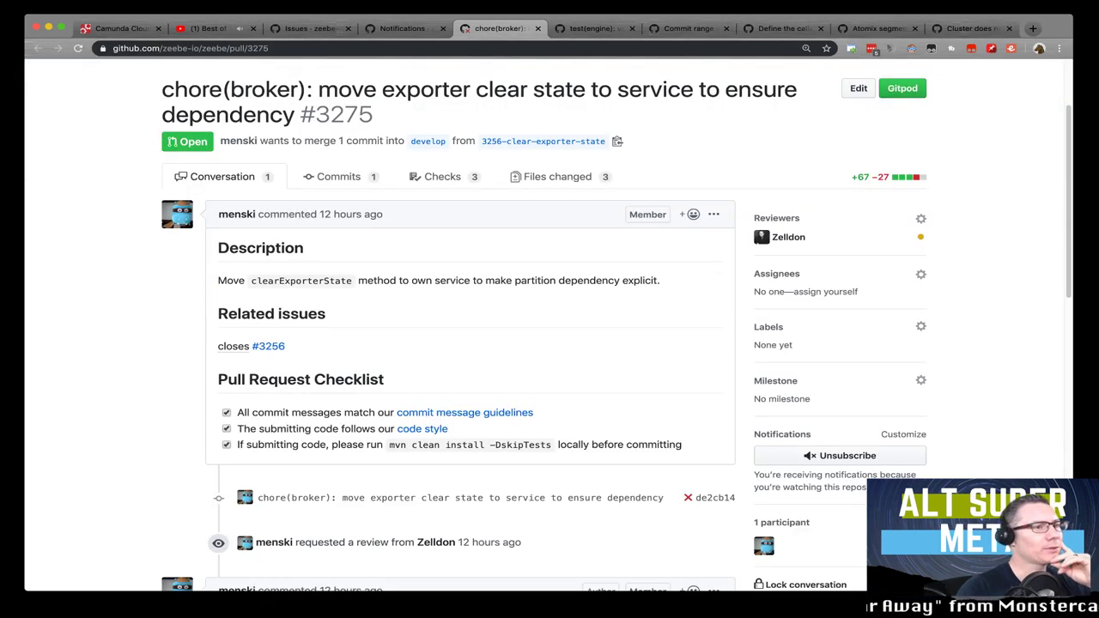
scroll(550, 343, down, 1)
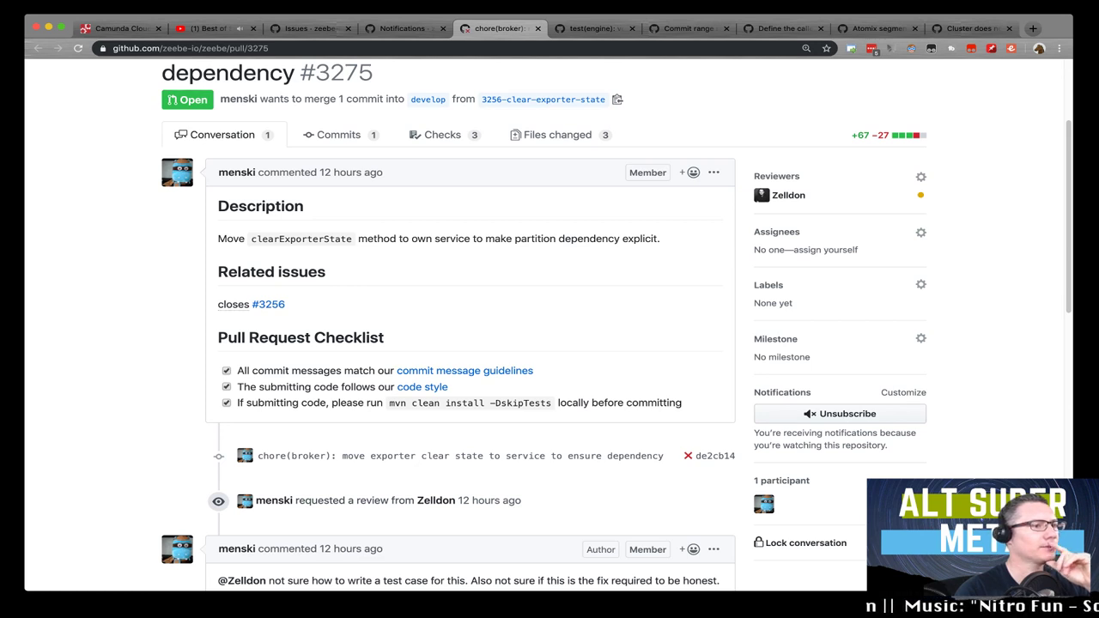
scroll(544, 322, down, 1)
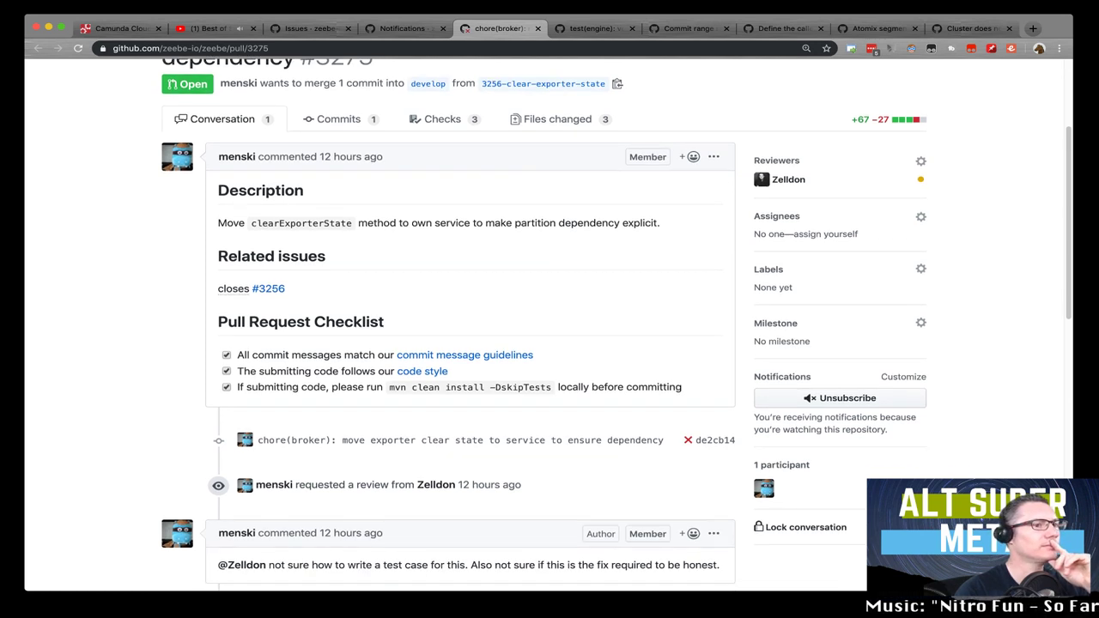
scroll(544, 323, down, 5)
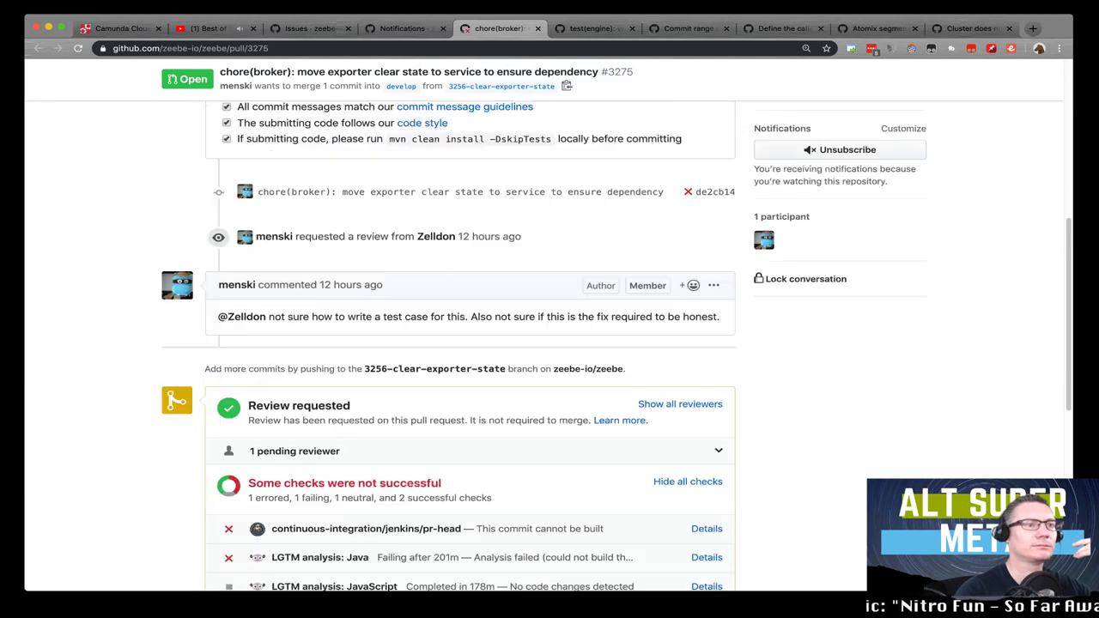
scroll(544, 323, down, 2)
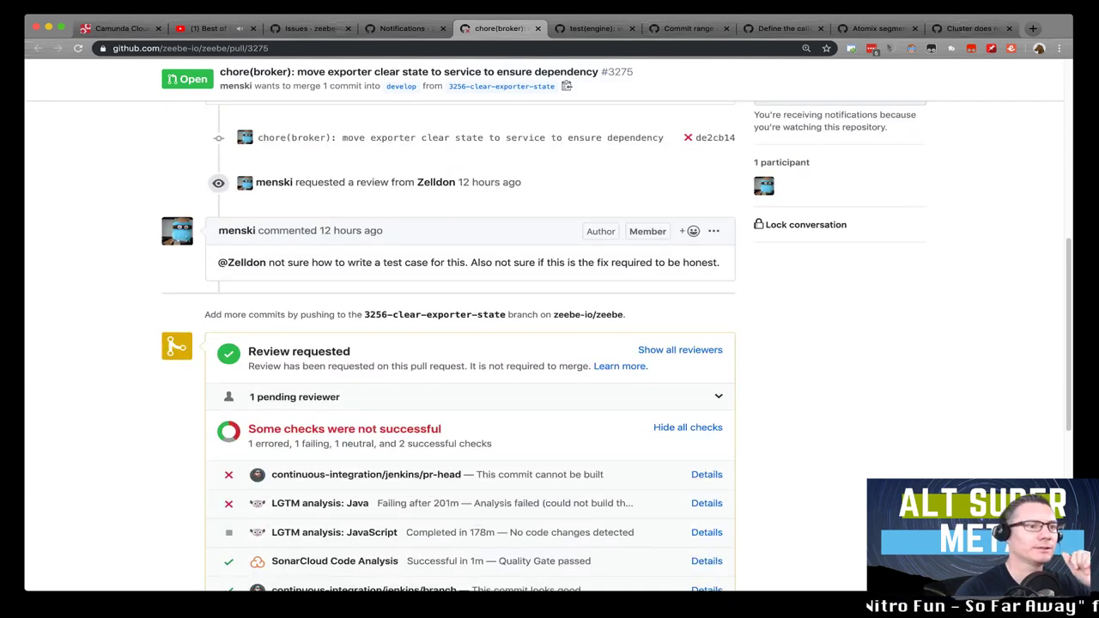
scroll(545, 322, down, 5)
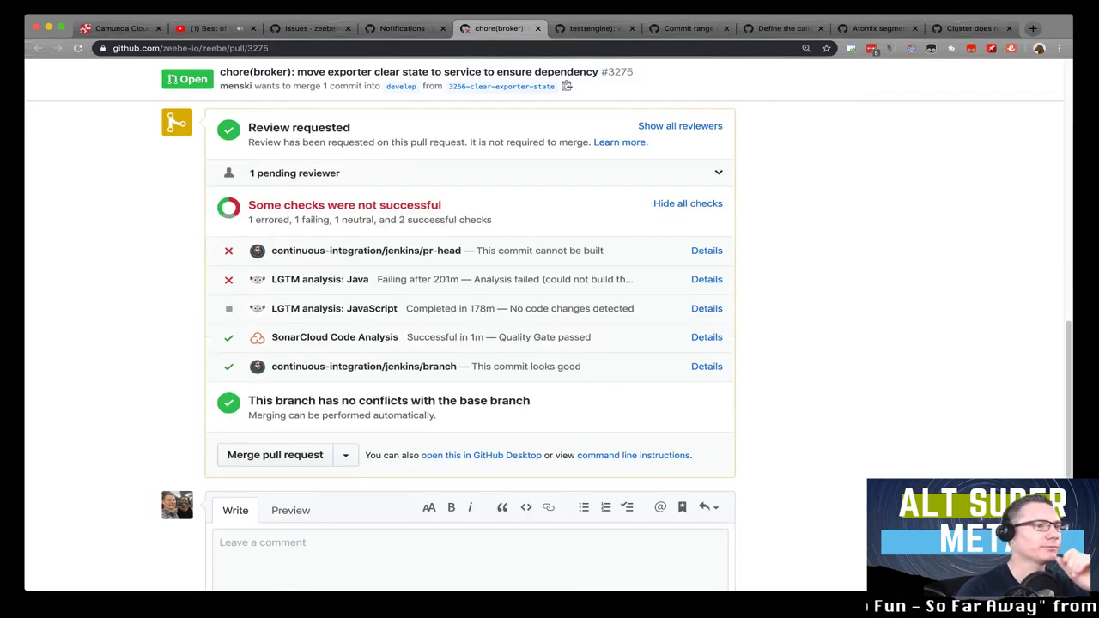
scroll(544, 322, up, 10)
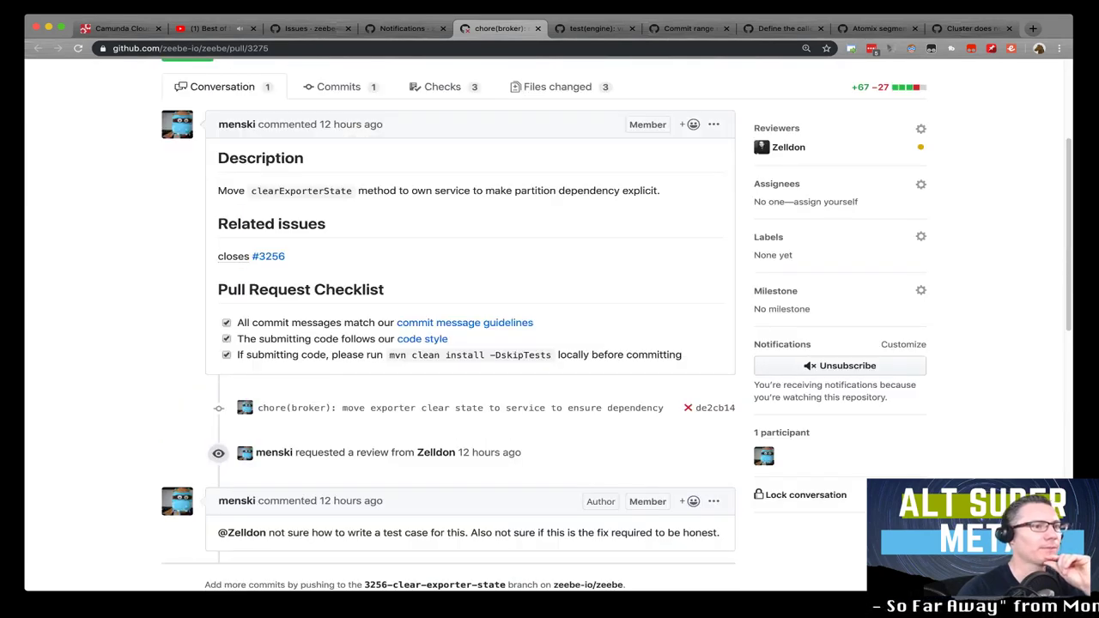
scroll(544, 322, down, 4)
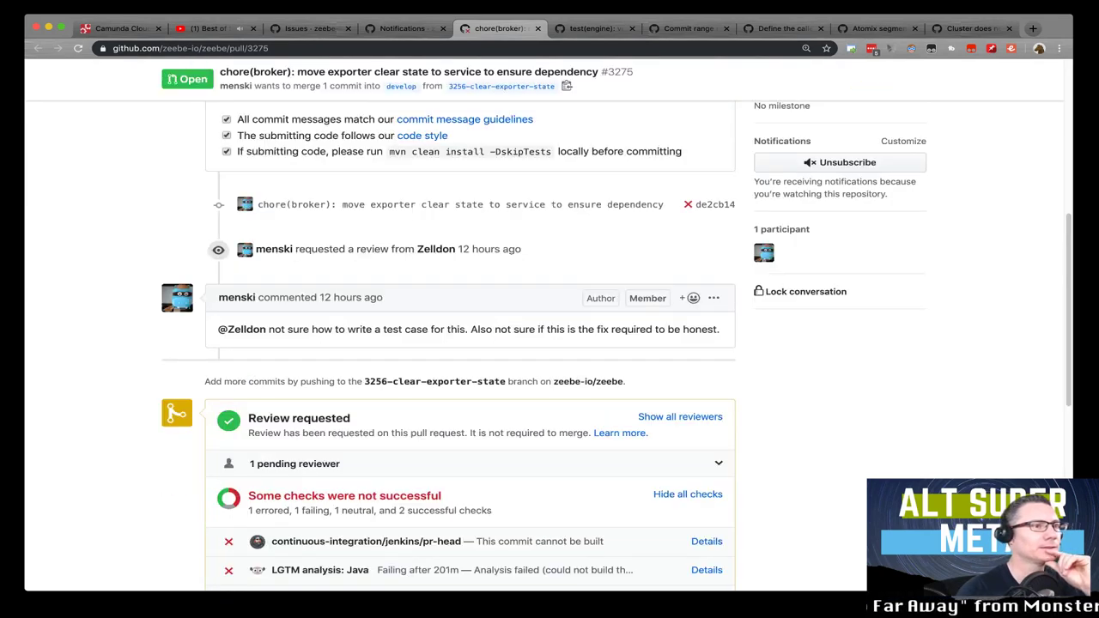
scroll(544, 322, up, 5)
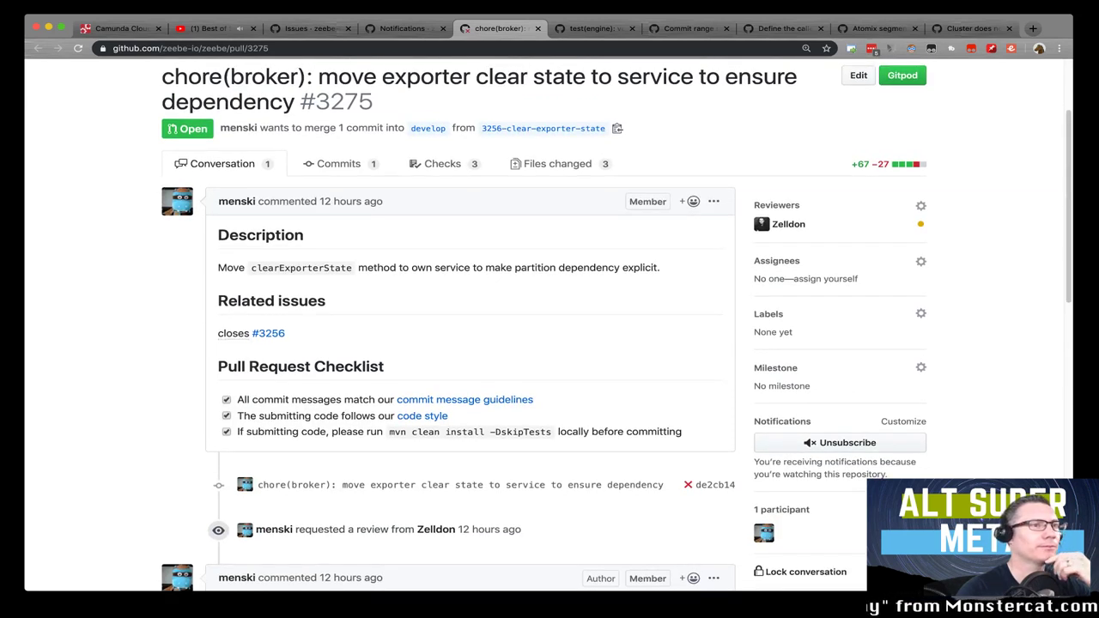
Step: Close pull request #3275 and review the build comments and description of pull request #3268
key(super+w)
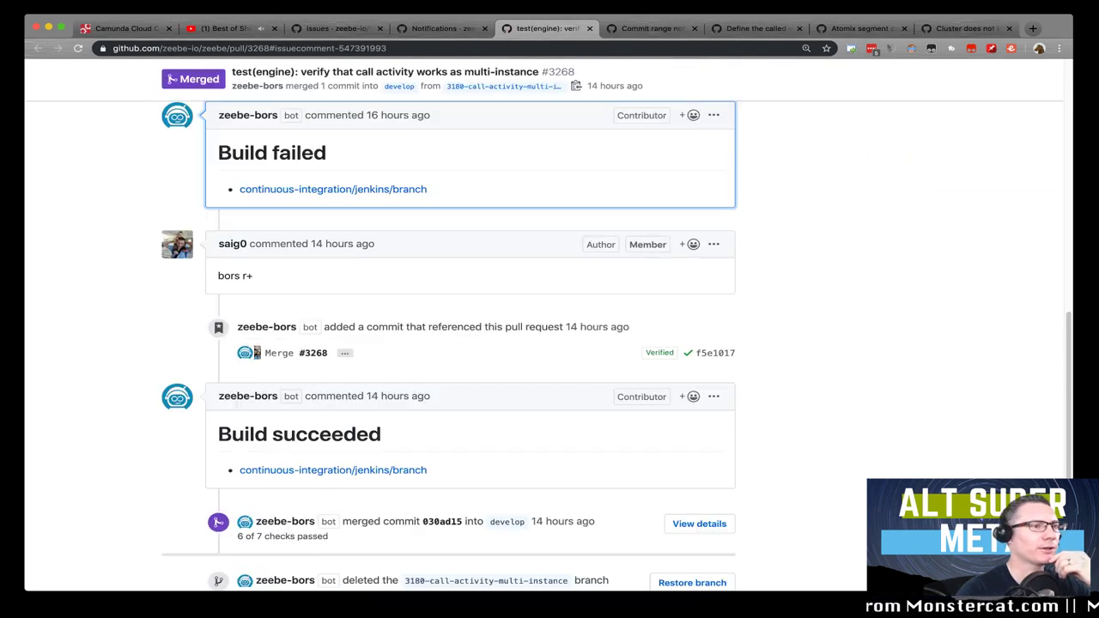
scroll(549, 344, up, 10)
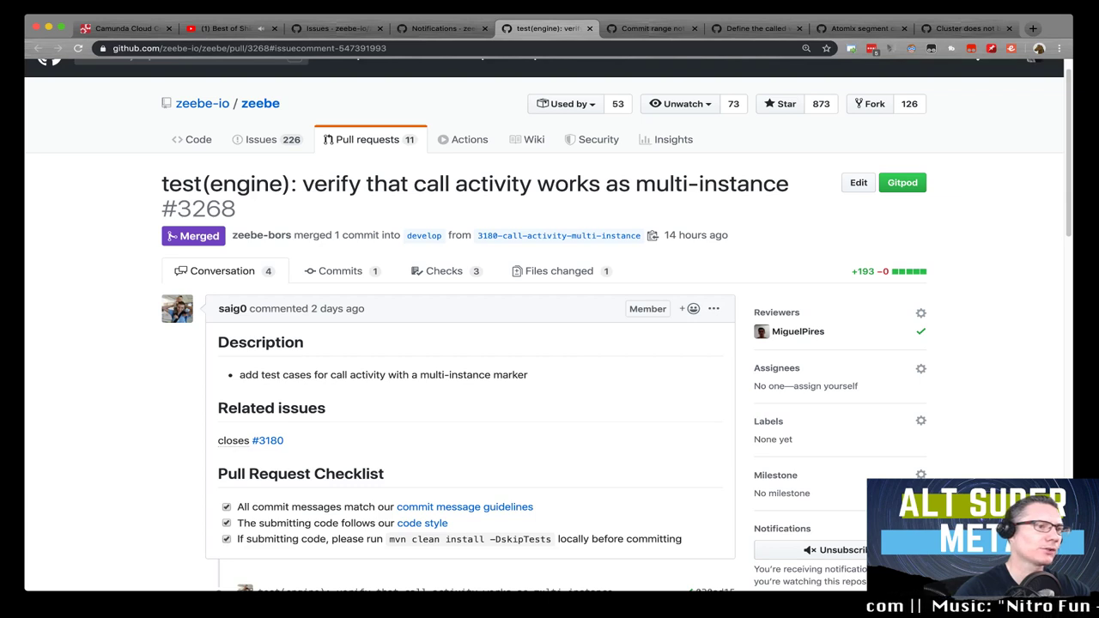
scroll(549, 344, down, 3)
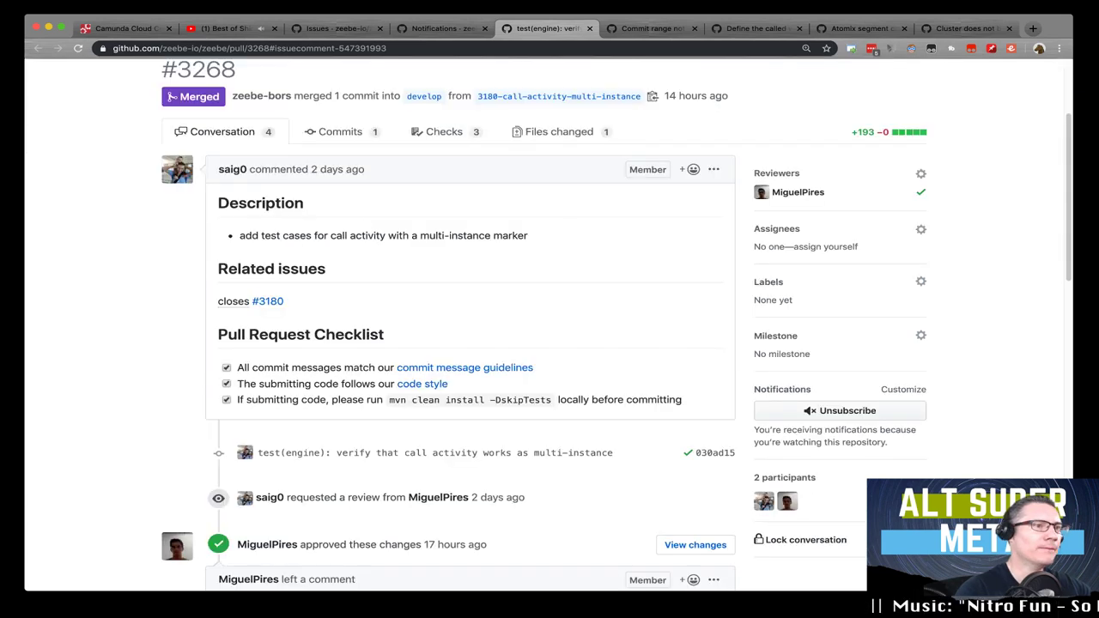
scroll(549, 343, up, 4)
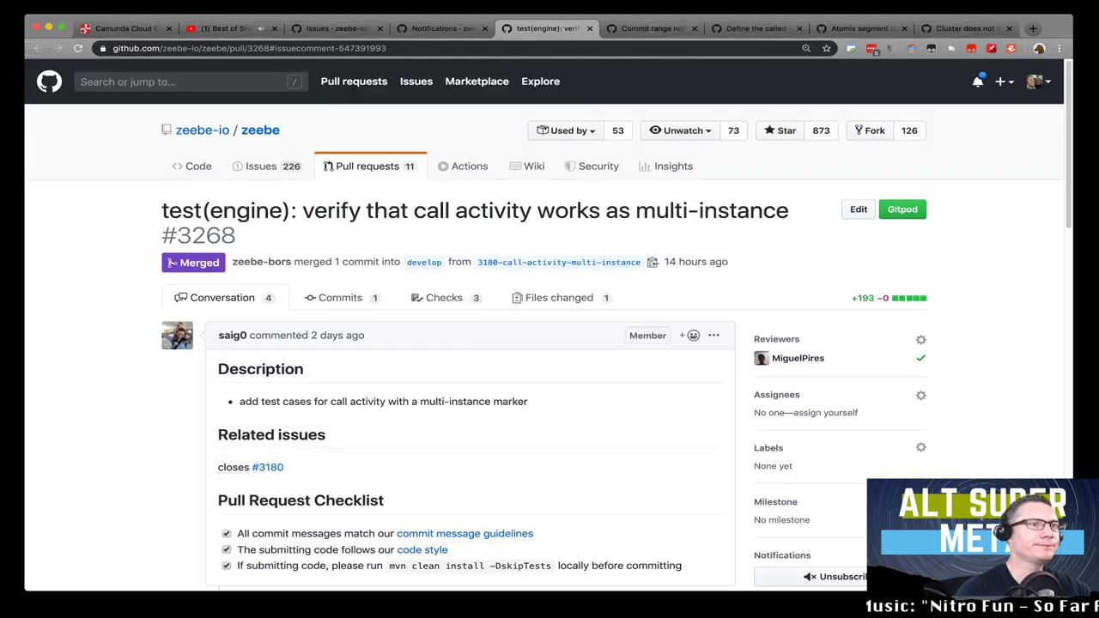
Step: Close pull request #3268, then open the conversation of #3253 and highlight CreateWorkflowInstanceWithResultRequest in its description
key(ctrl+w)
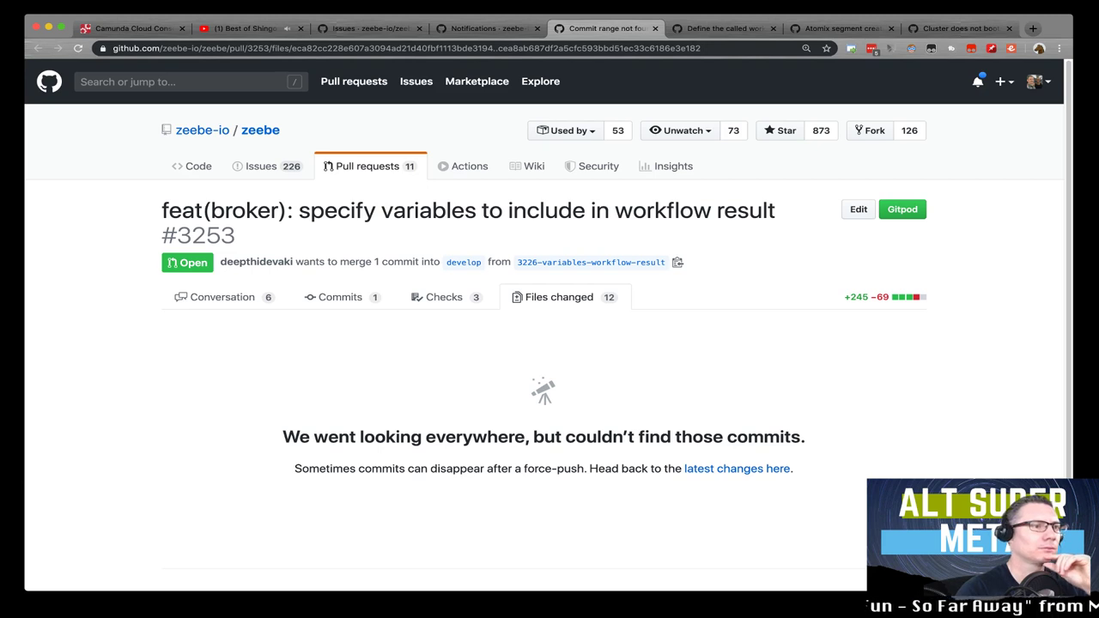
key(super+r)
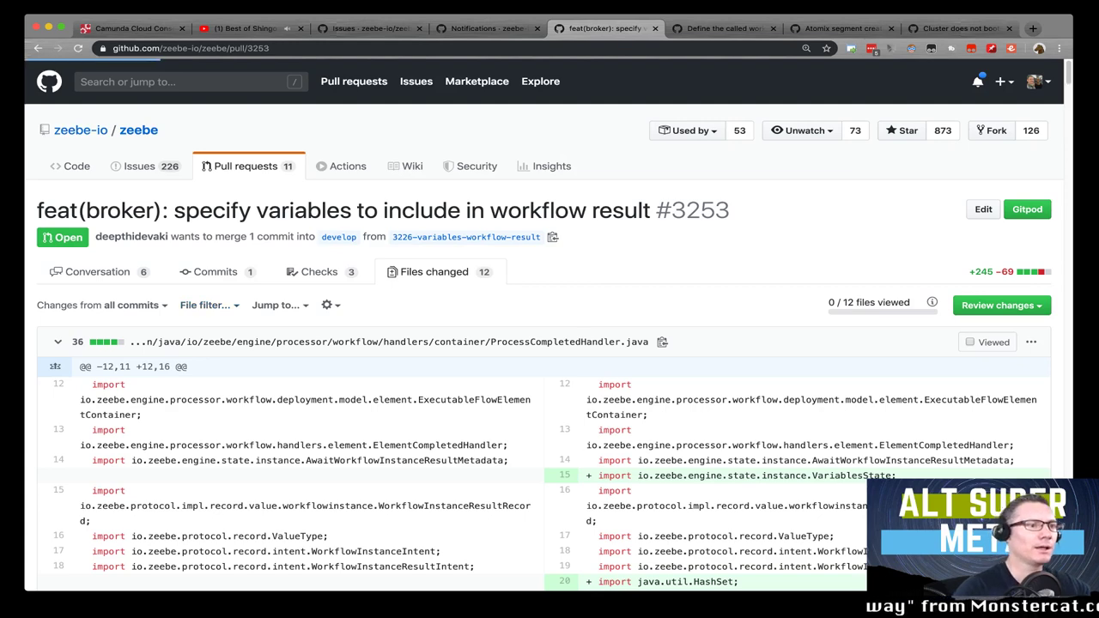
scroll(549, 326, down, 5)
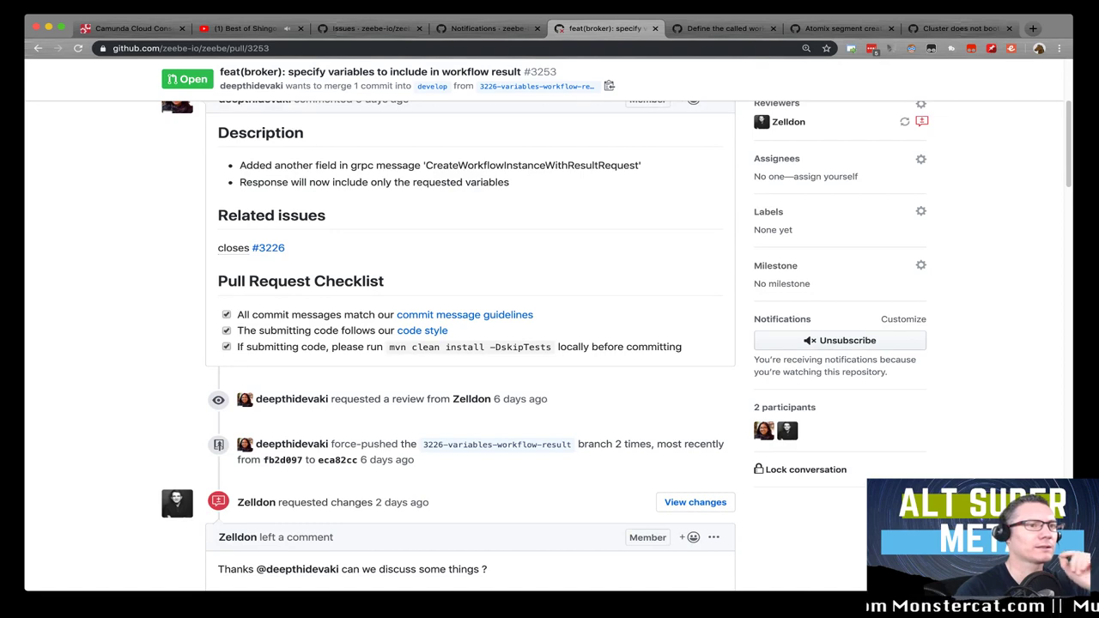
triple_click(532, 165)
double_click(533, 164)
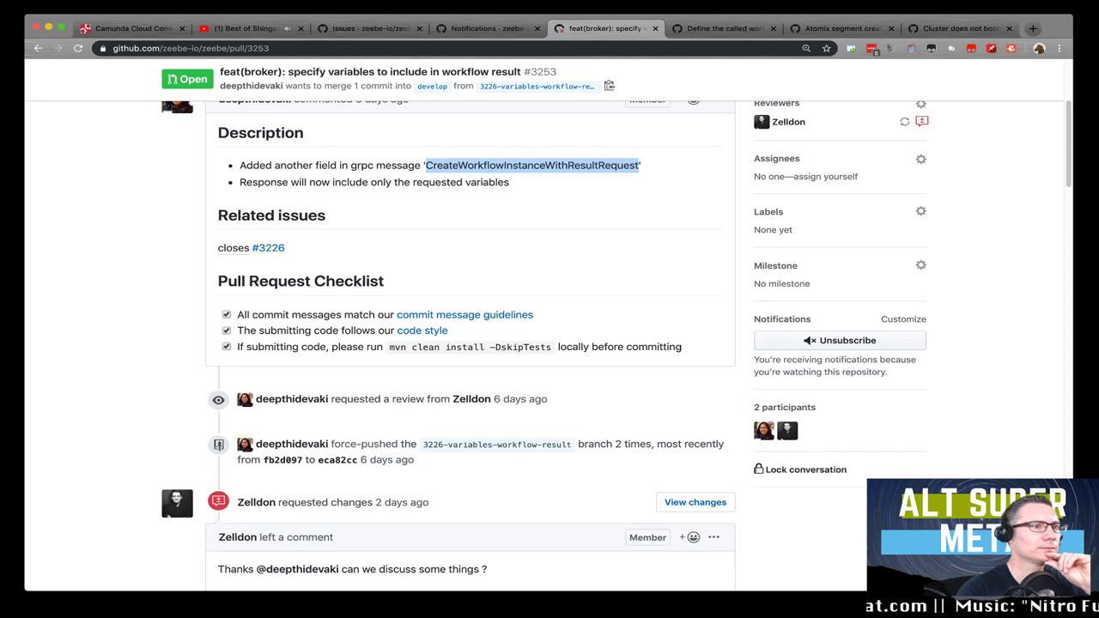
Step: Read the review comments on pull request #3253 through to the merge section, then return to its description
scroll(469, 344, down, 10)
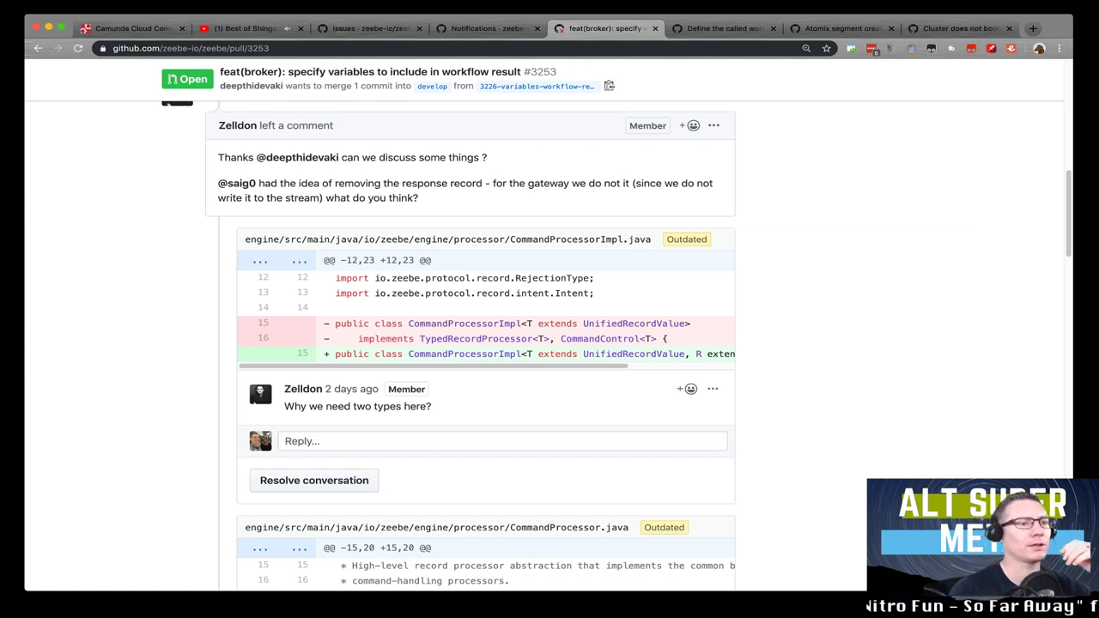
scroll(549, 344, down, 2)
scroll(549, 343, down, 5)
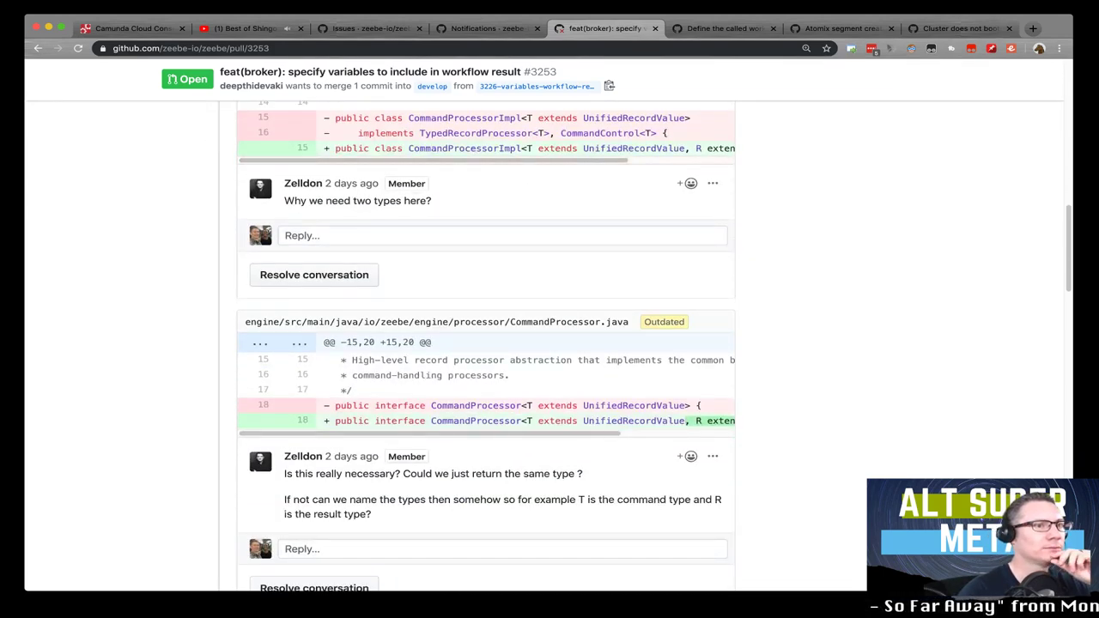
scroll(257, 185, up, 2)
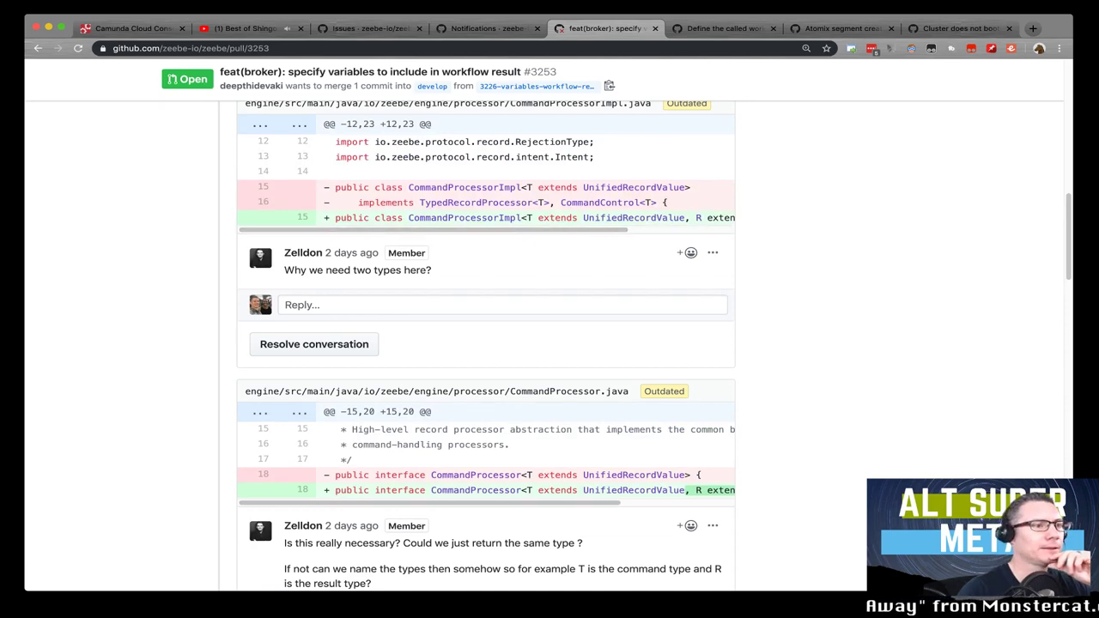
scroll(258, 237, down, 6)
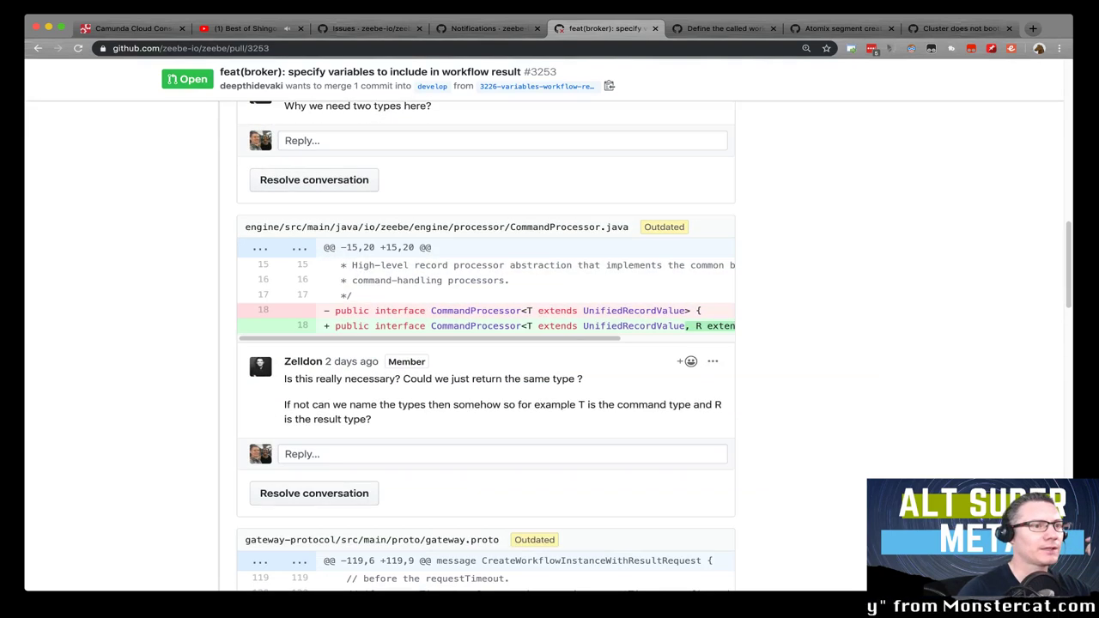
scroll(258, 343, down, 4)
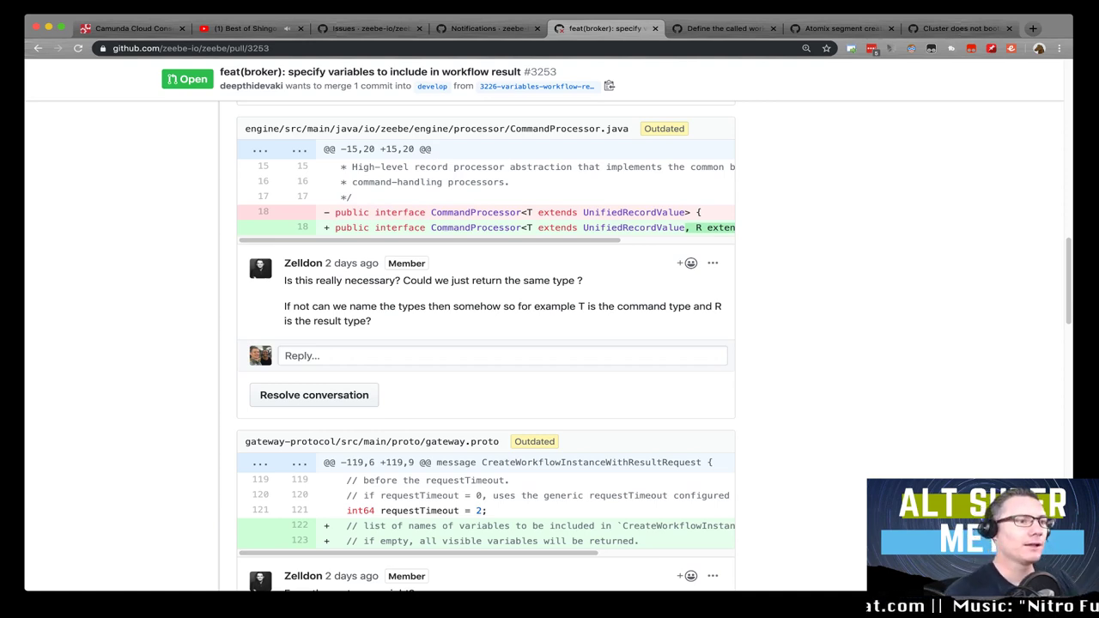
scroll(258, 247, down, 10)
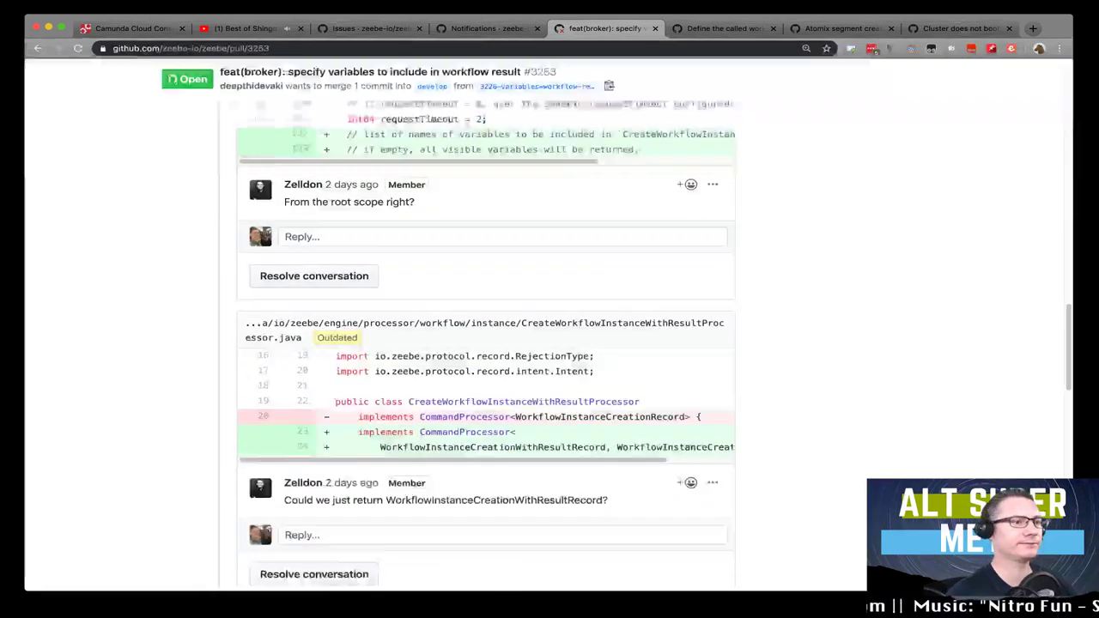
scroll(550, 343, down, 15)
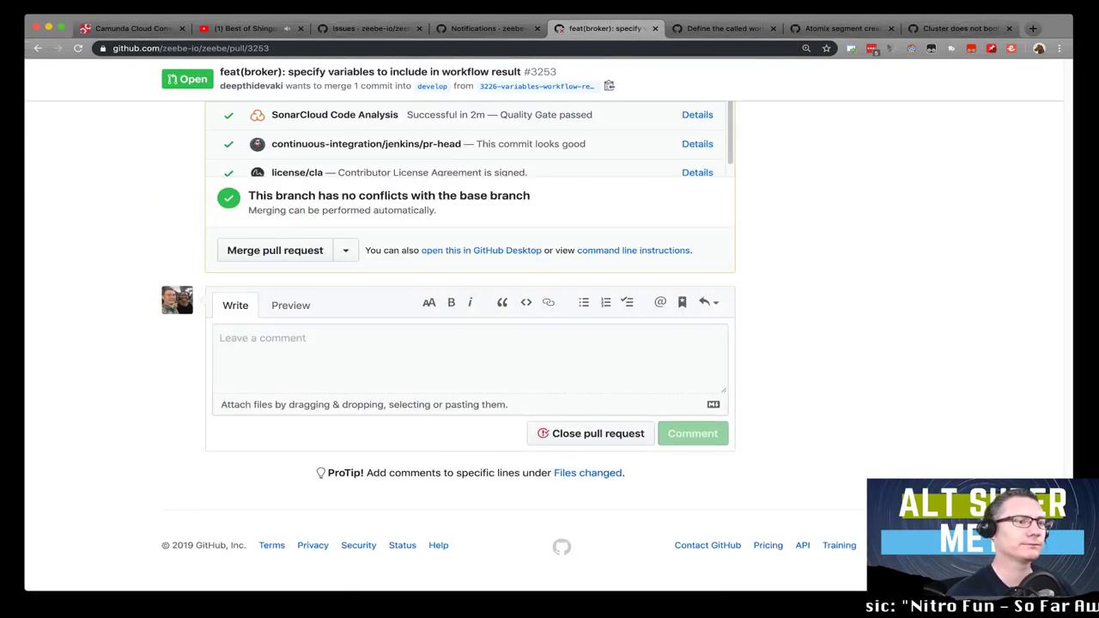
scroll(550, 343, up, 20)
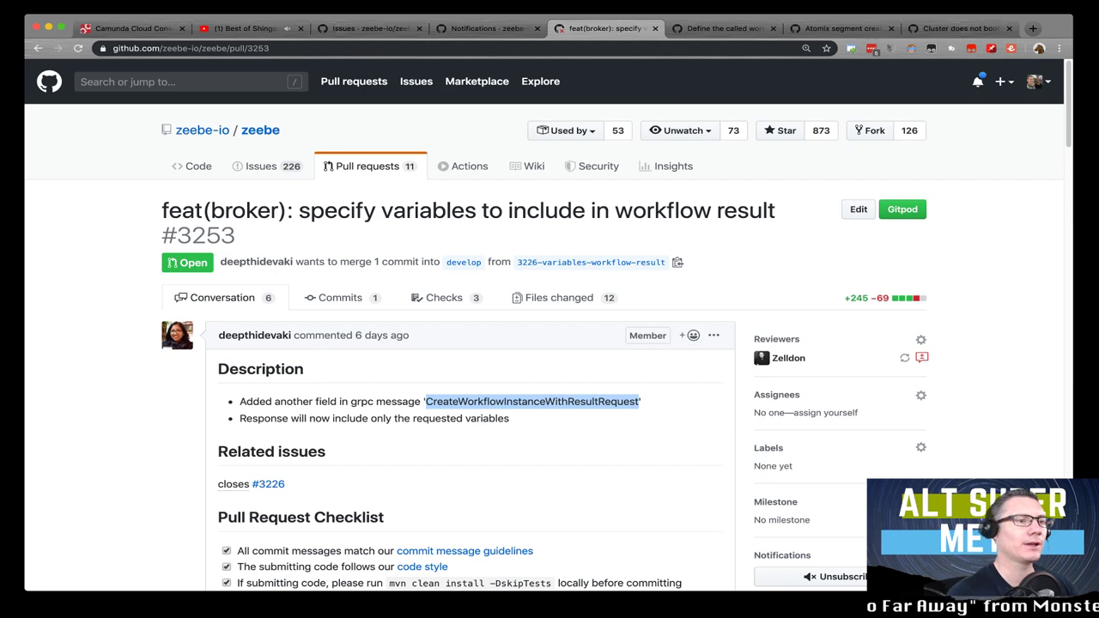
Step: Keep pull request #3253 open, review the description of pull request #3251, and close #3251
key(ctrl+Tab)
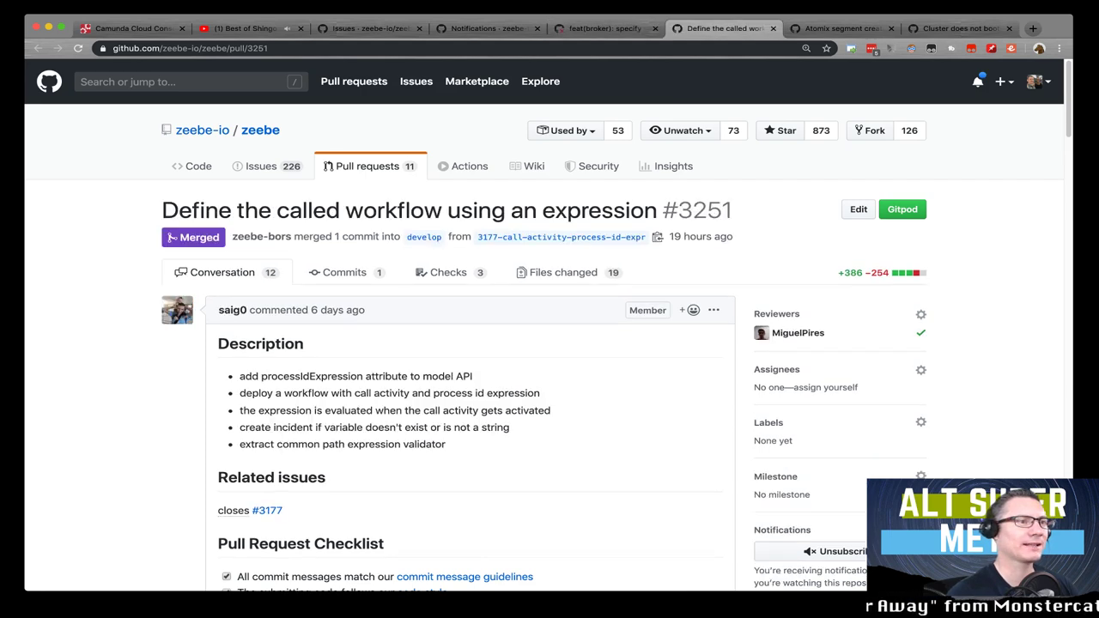
scroll(549, 343, down, 5)
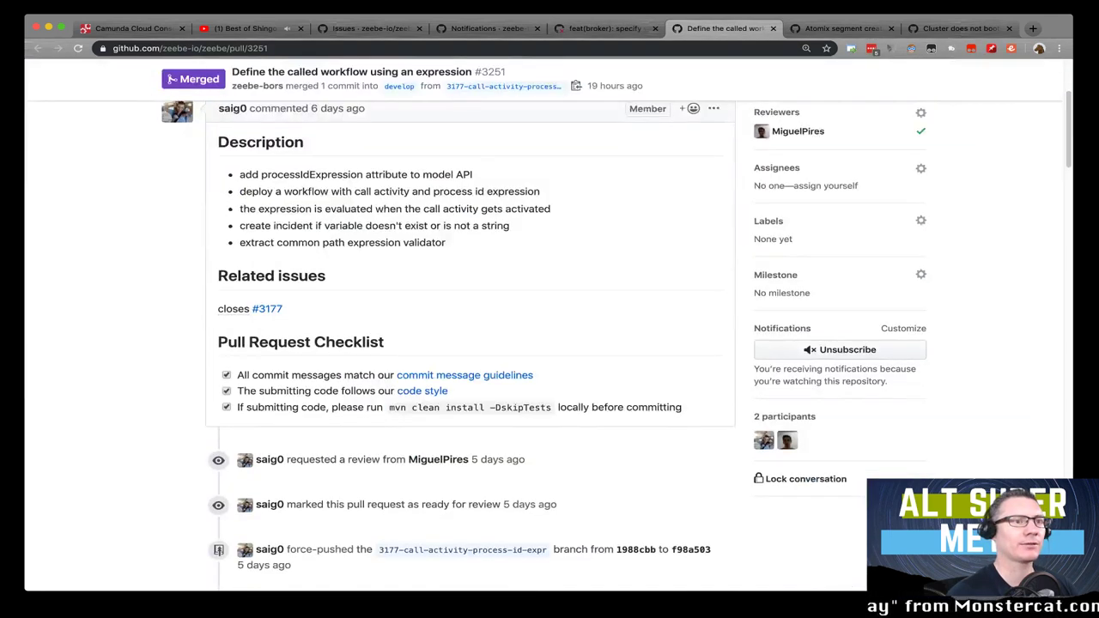
key(super+w)
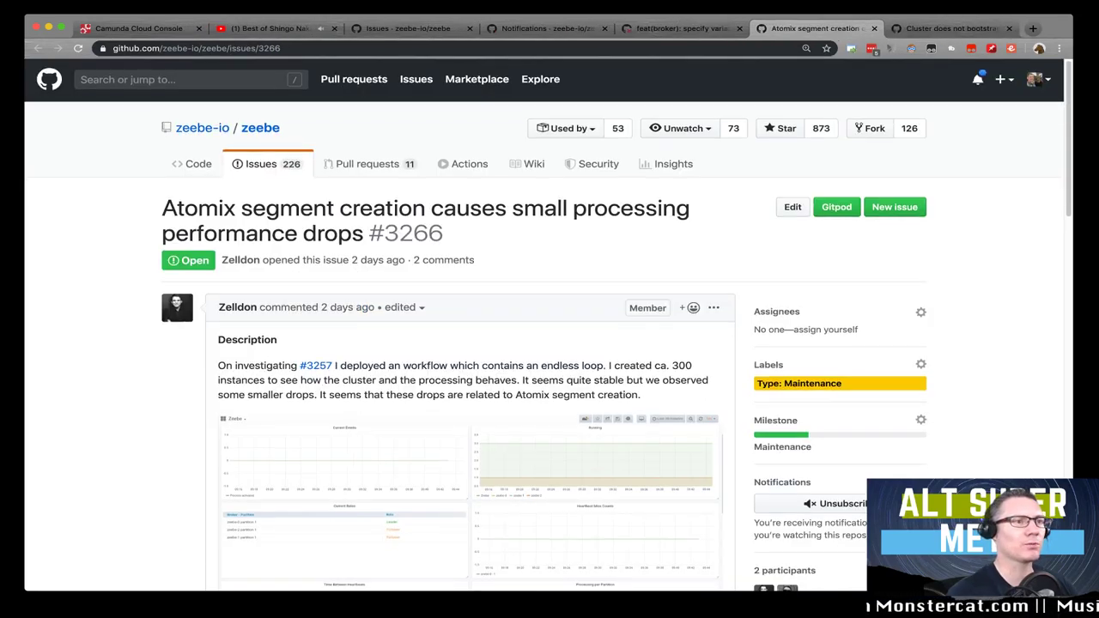
Step: Examine the description, performance graphs and log excerpt of issue #3266 on Atomix segment creation
scroll(544, 325, down, 1)
scroll(545, 325, down, 1)
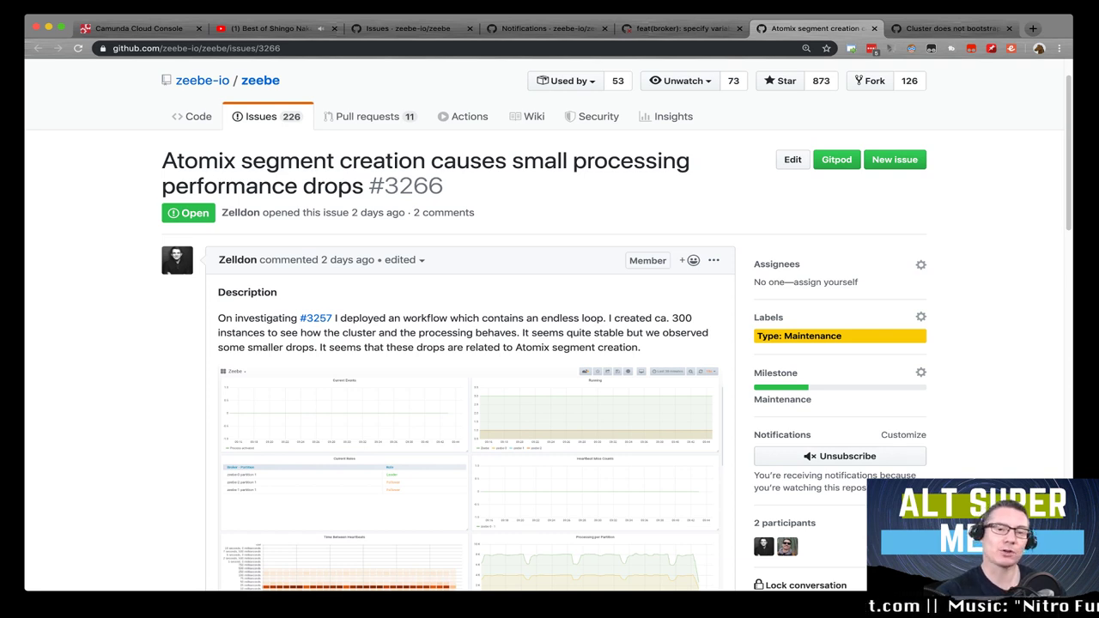
scroll(549, 326, down, 1)
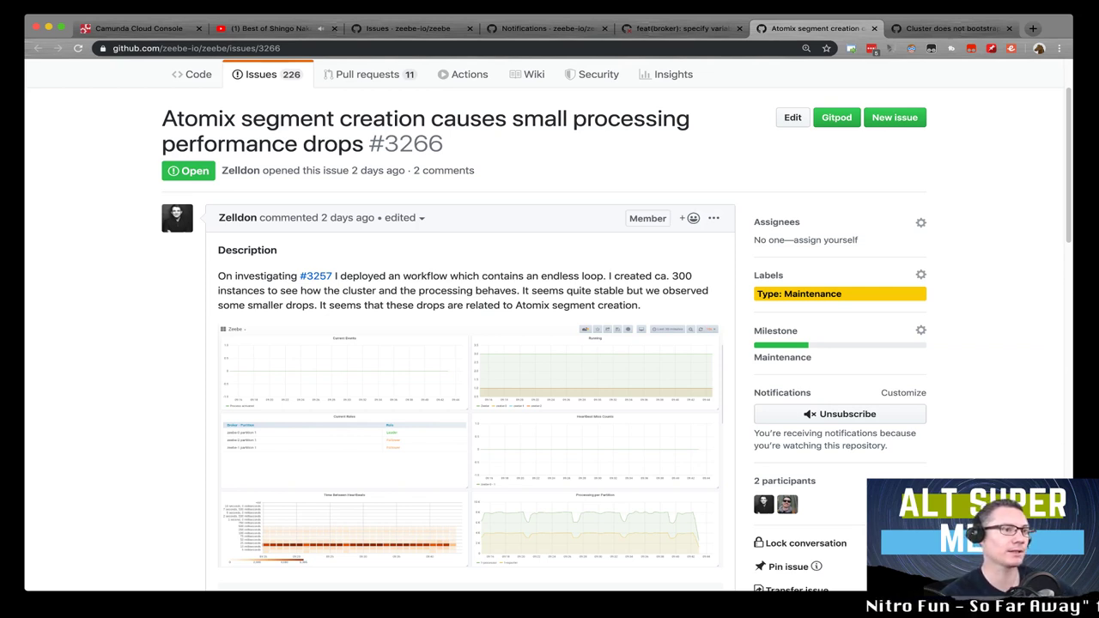
scroll(550, 326, down, 1)
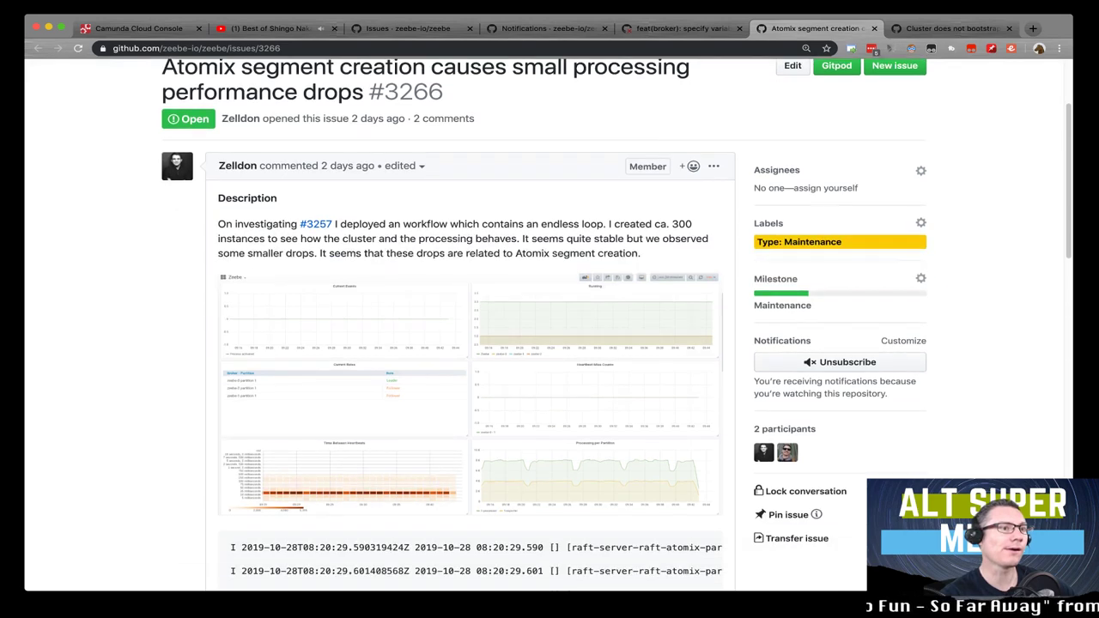
scroll(545, 321, down, 1)
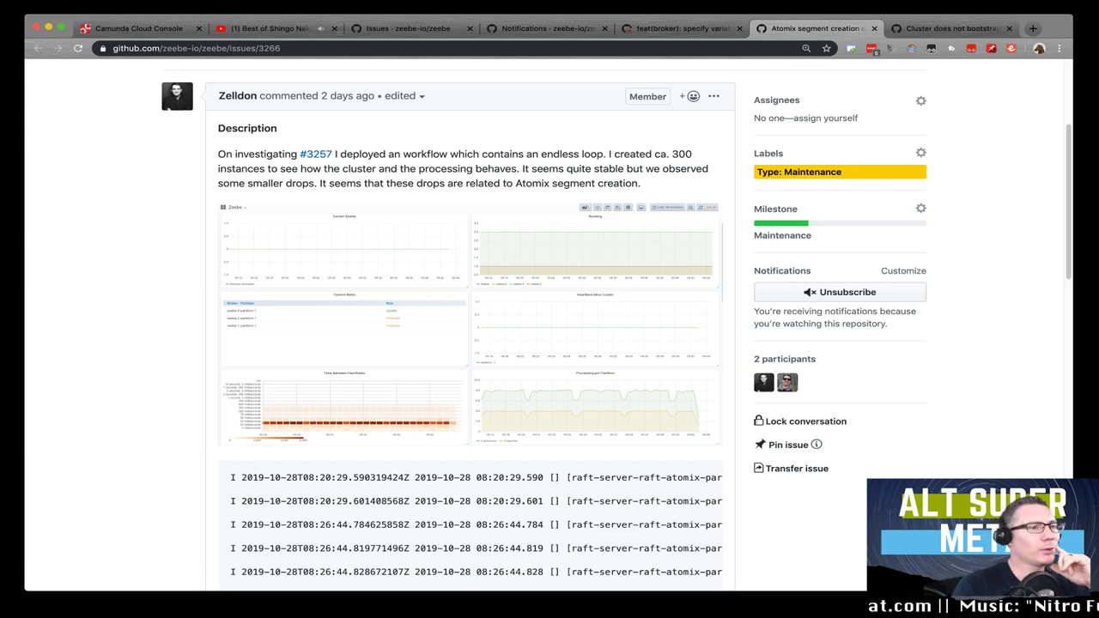
scroll(549, 326, down, 1)
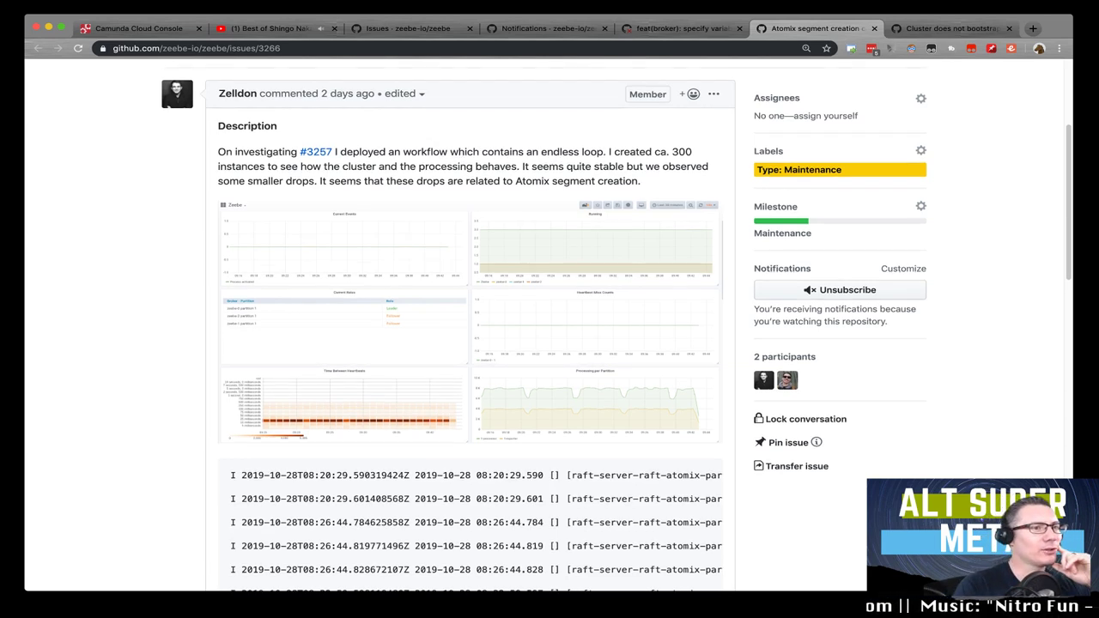
scroll(549, 326, down, 1)
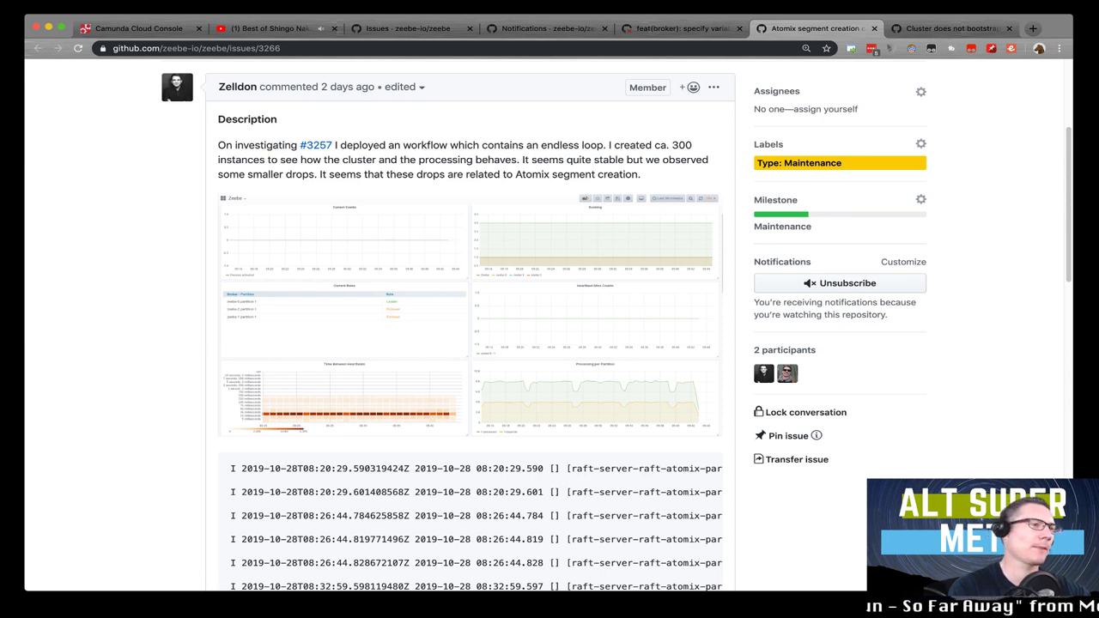
Step: Read the full width of the segment-creation log lines in issue #3266, followed by its comments on compaction and snapshots
drag(671, 145, 692, 145)
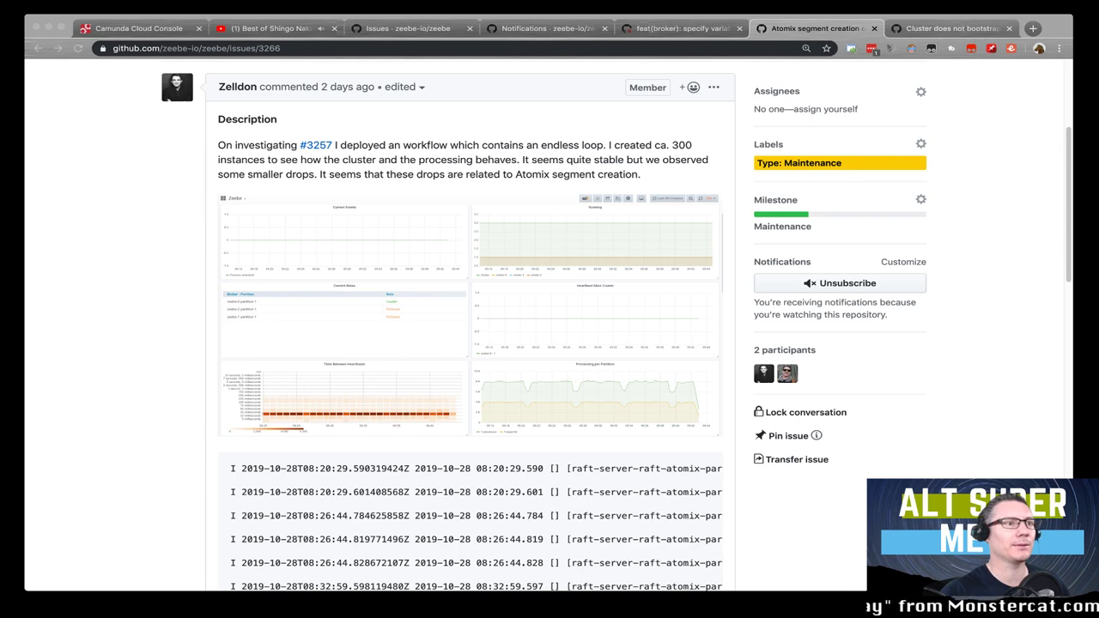
key(ctrl+Tab)
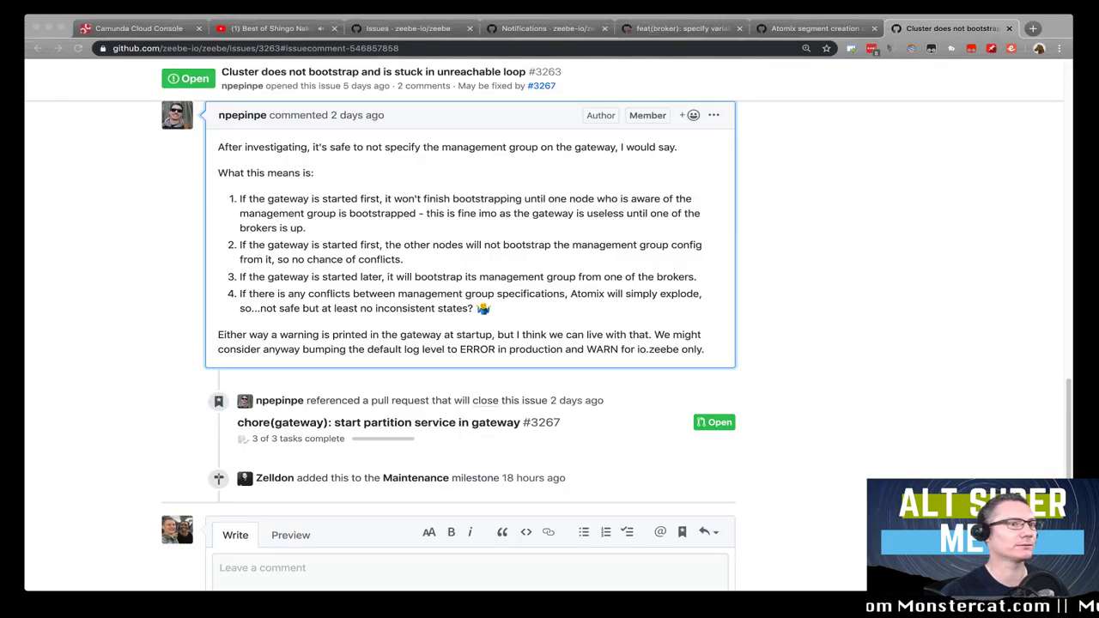
key(ctrl+shift+Tab)
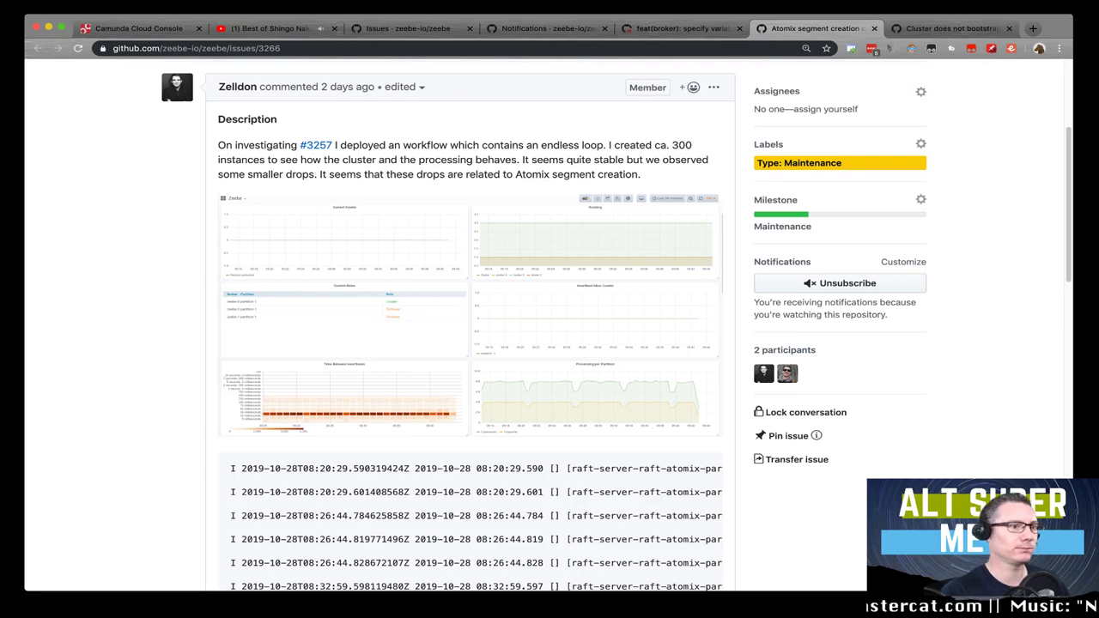
scroll(470, 343, down, 5)
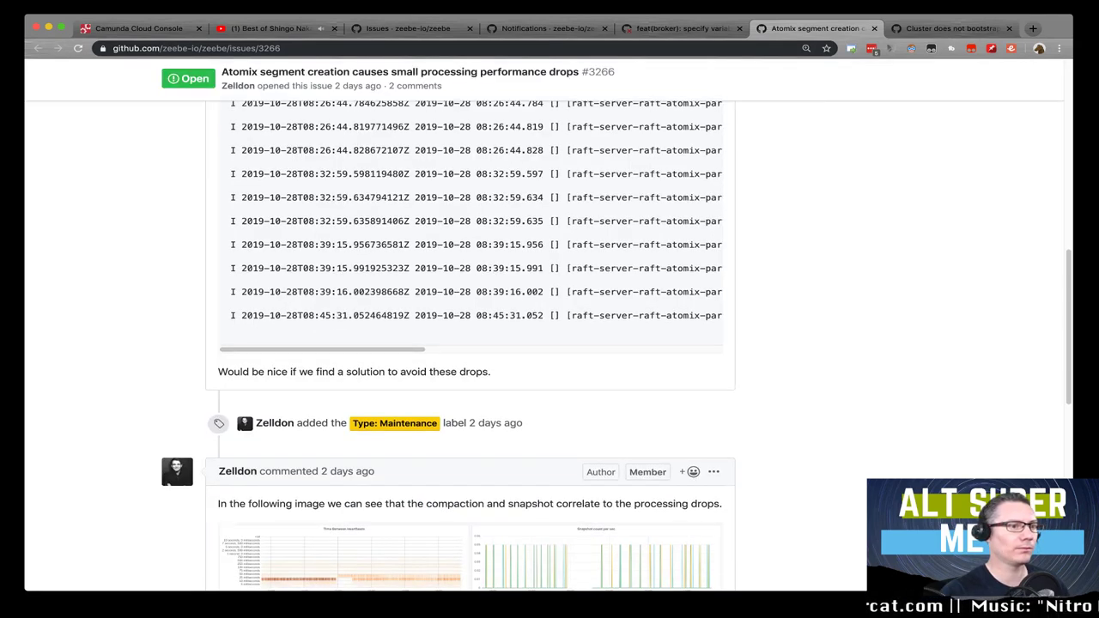
scroll(471, 344, up, 3)
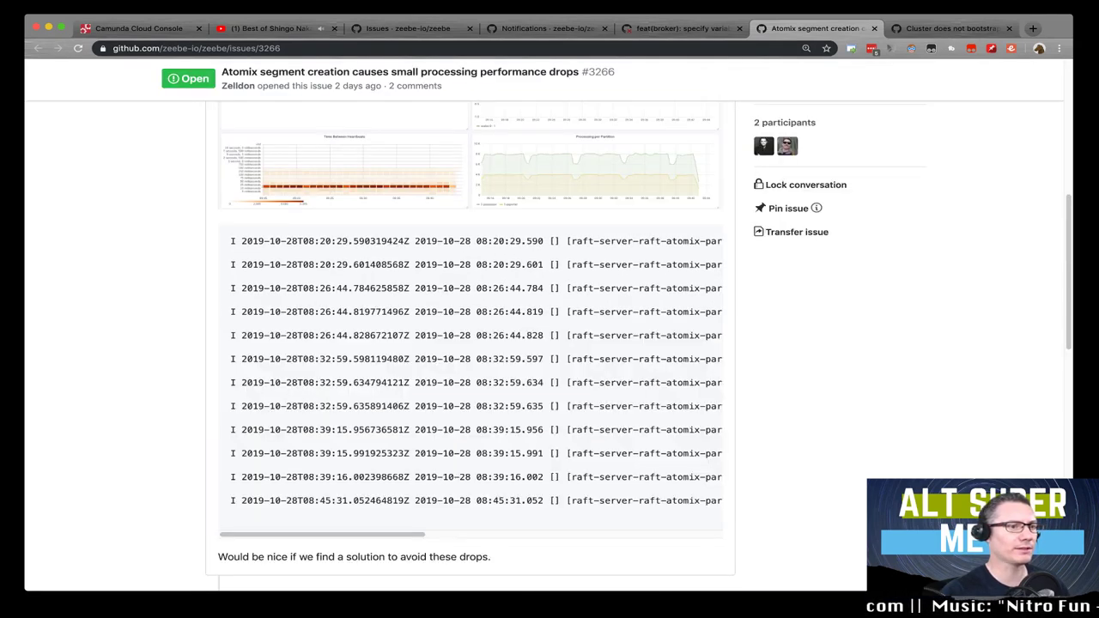
scroll(470, 369, right, 5)
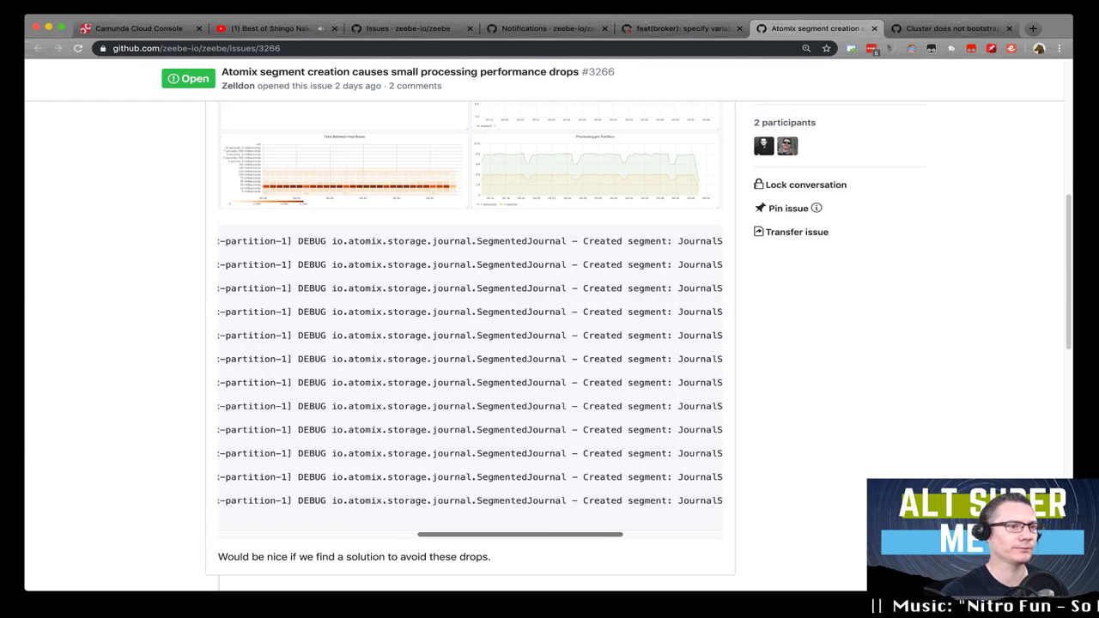
scroll(470, 369, right, 5)
scroll(471, 369, left, 15)
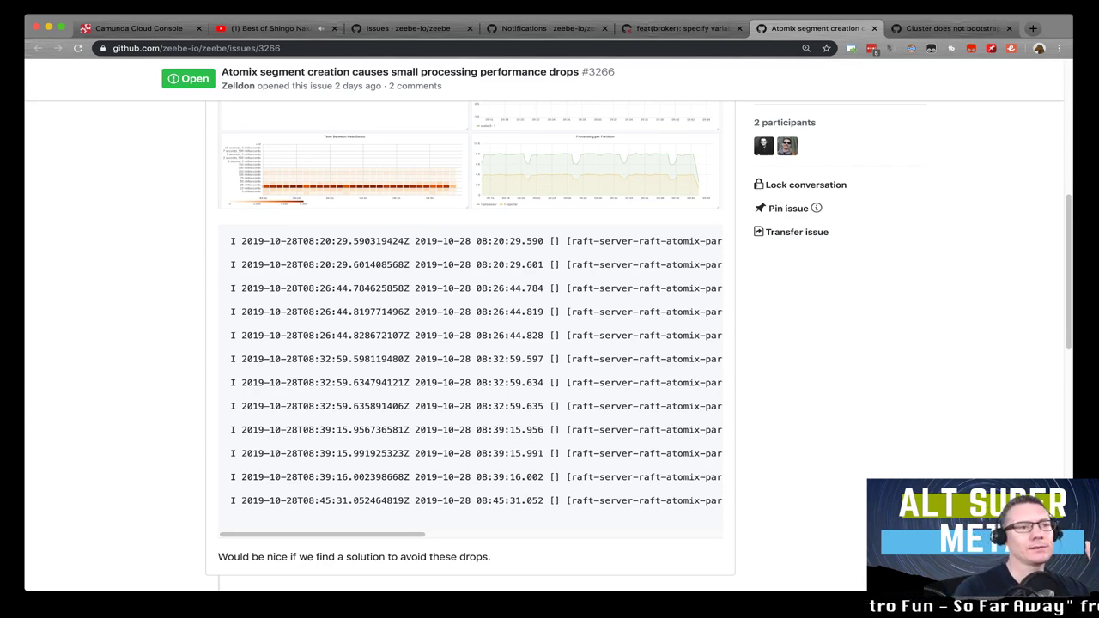
scroll(470, 369, right, 10)
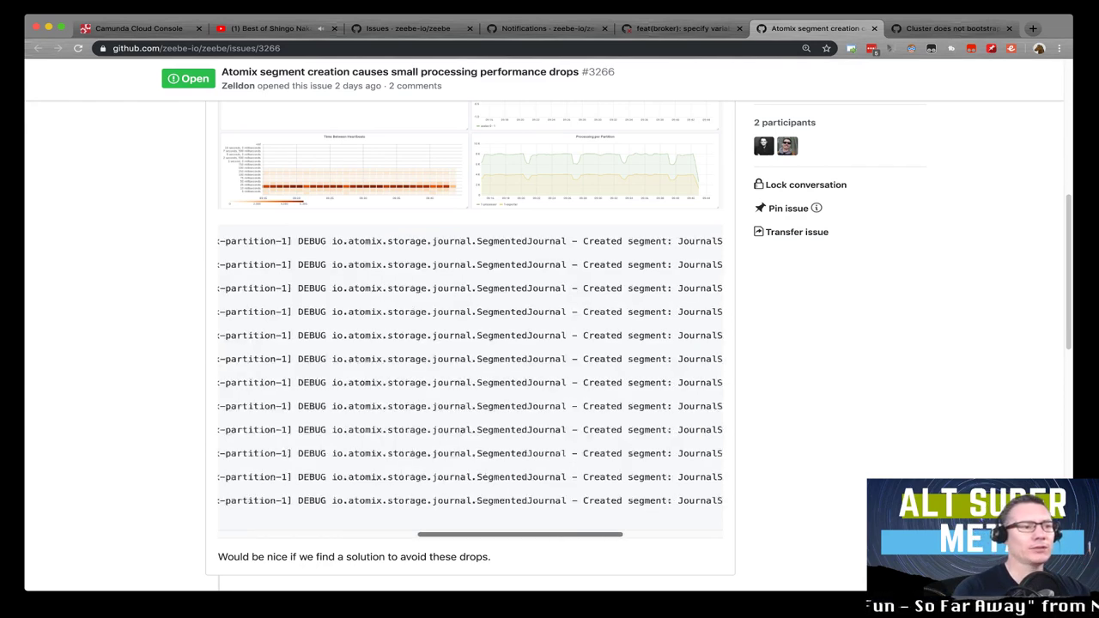
scroll(470, 369, left, 10)
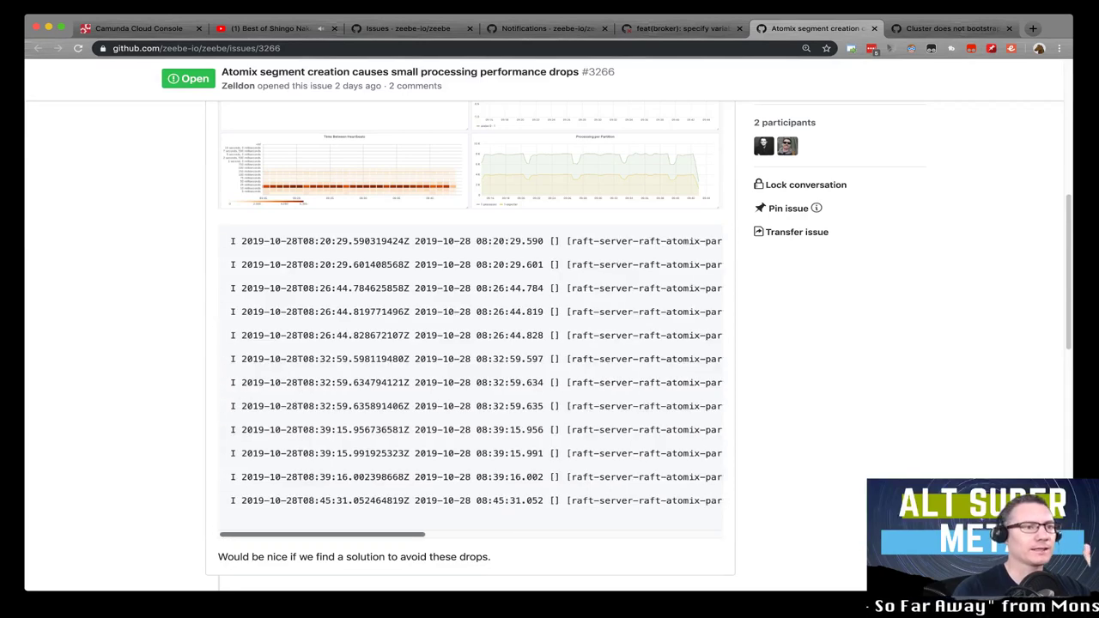
scroll(470, 344, down, 6)
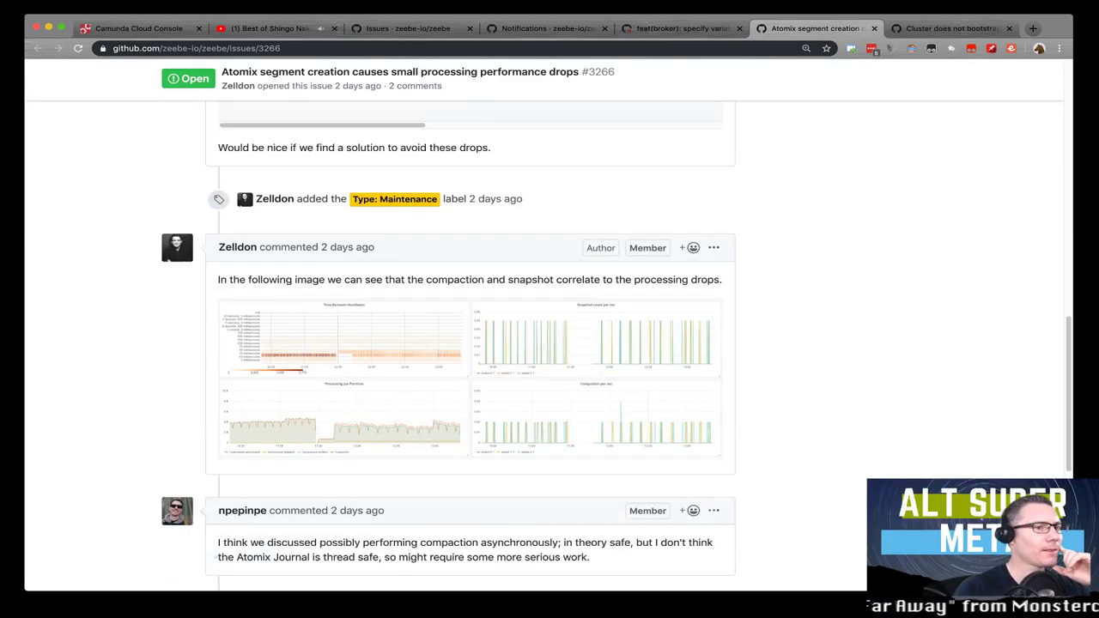
scroll(470, 344, down, 3)
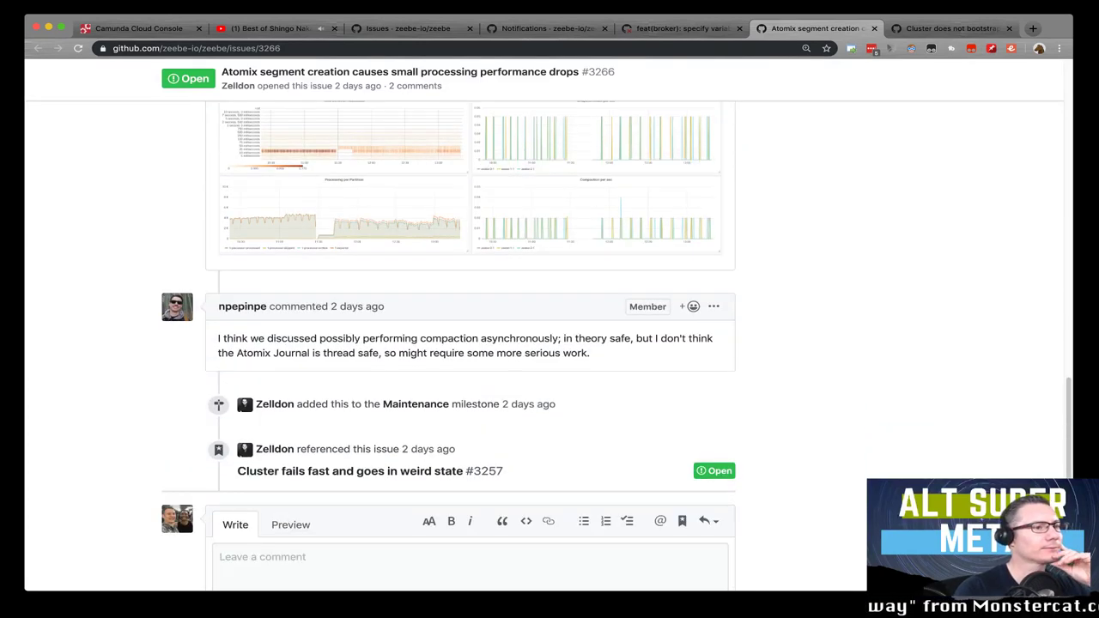
scroll(470, 343, down, 3)
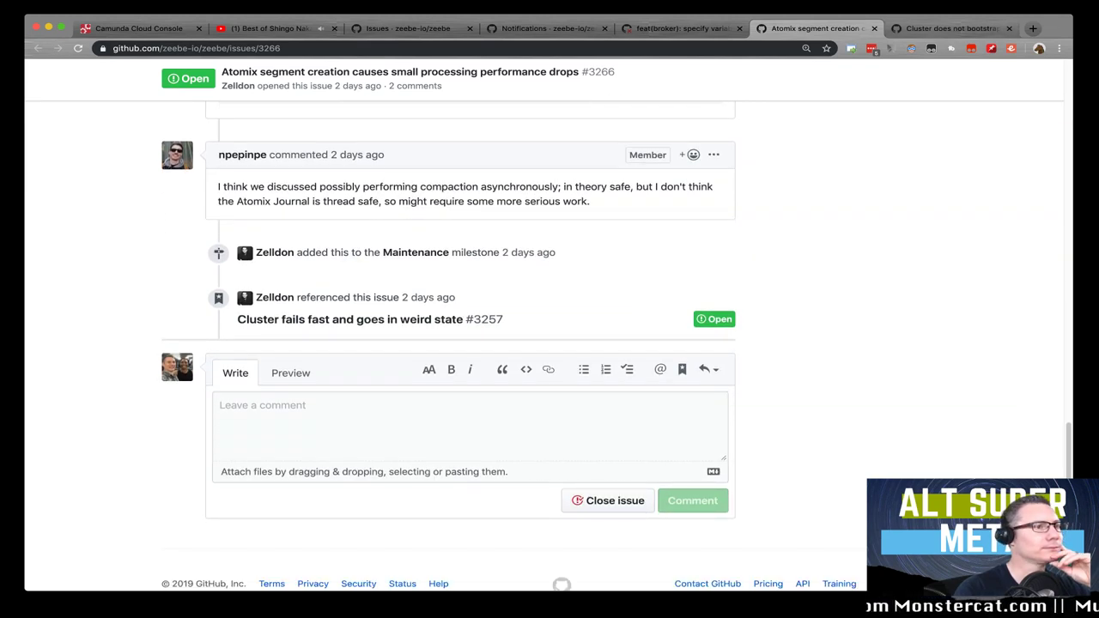
Step: Switch to issue #3263 and review its latest comment, linked pull request and bug description with reproduction steps and environment
key(ctrl+Tab)
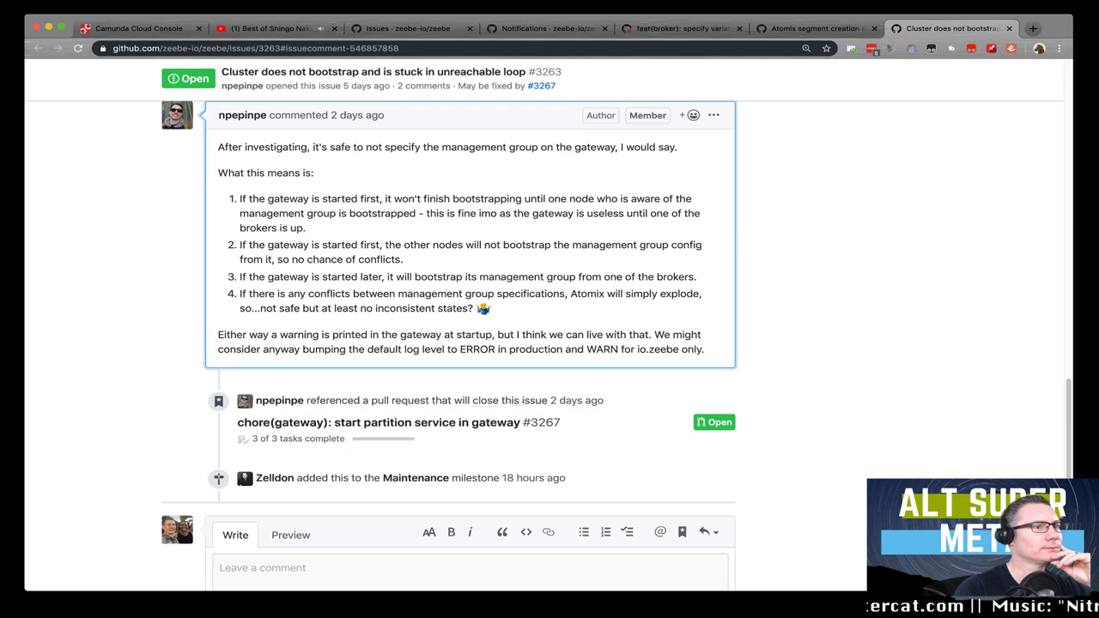
scroll(470, 344, up, 1)
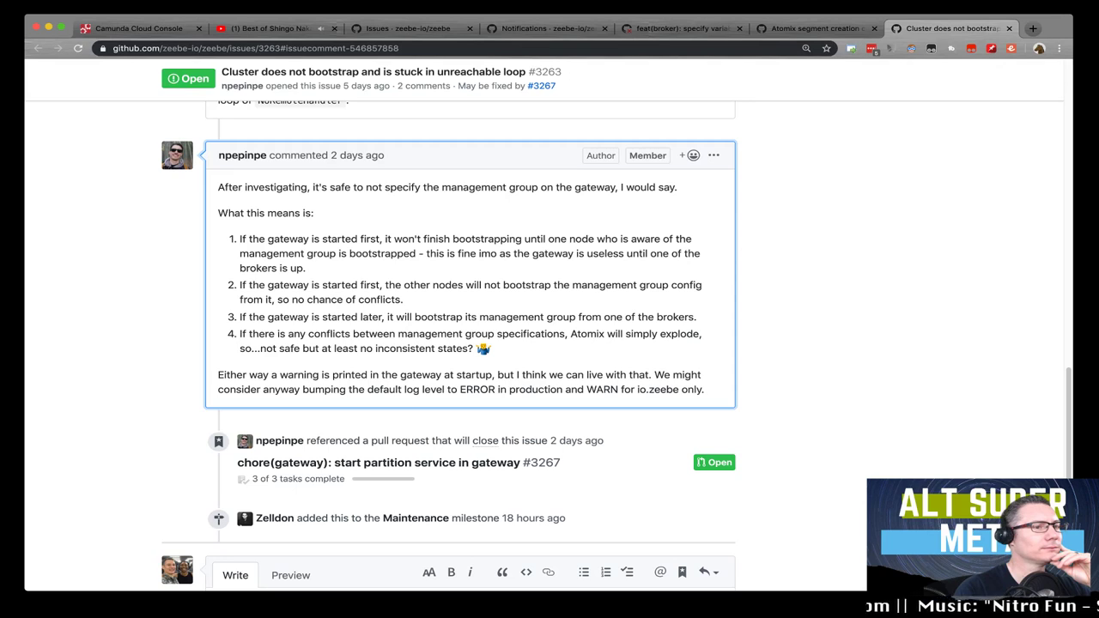
scroll(470, 343, down, 1)
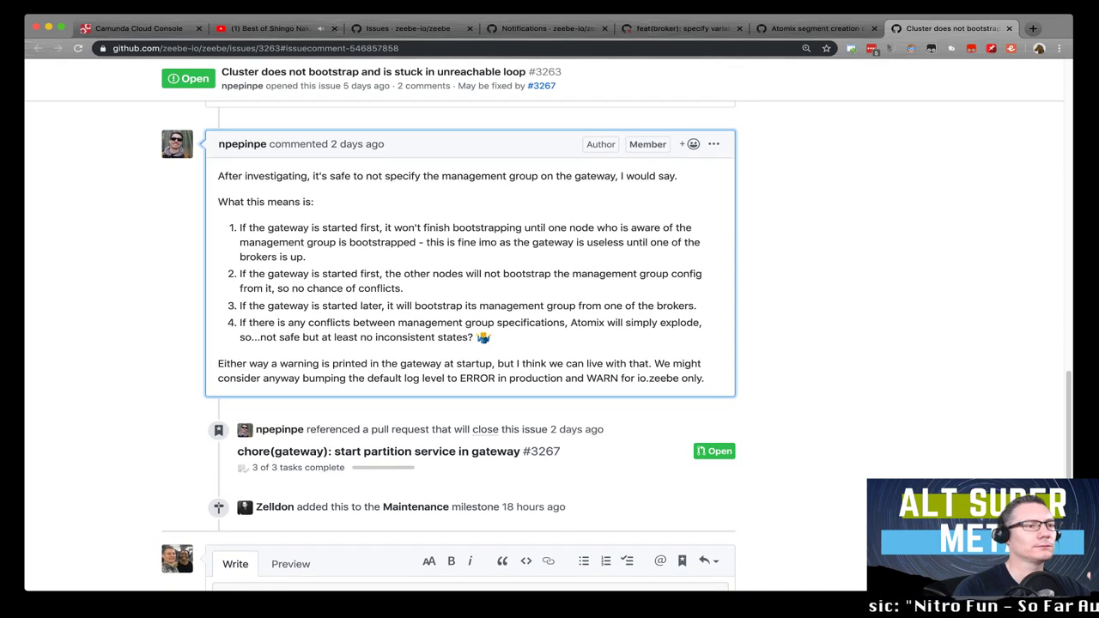
scroll(471, 343, down, 1)
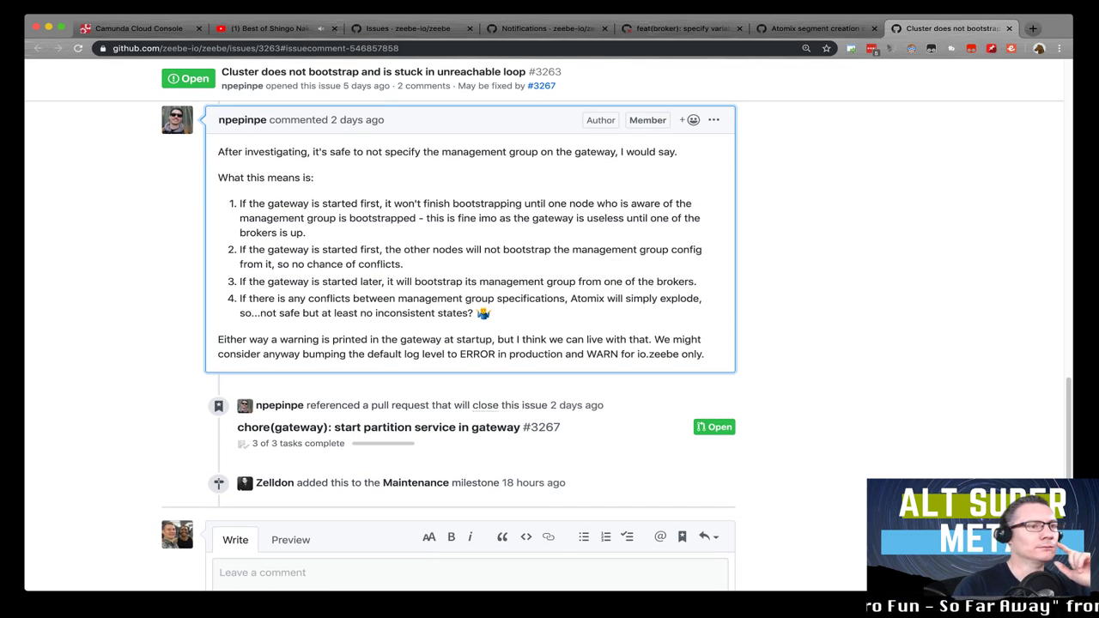
scroll(471, 343, down, 1)
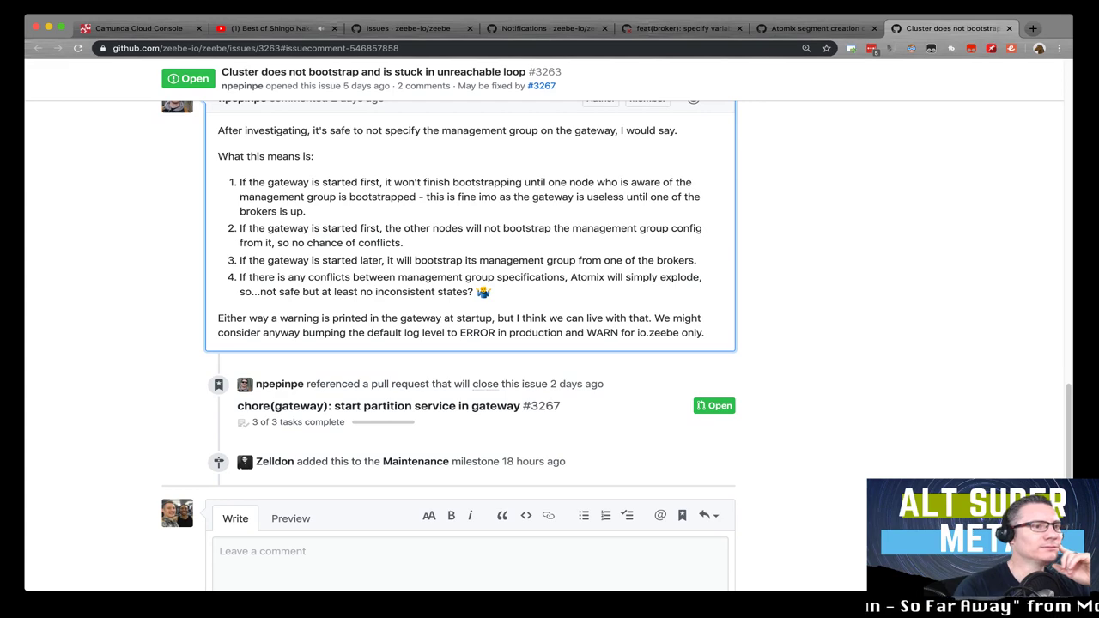
scroll(550, 344, down, 3)
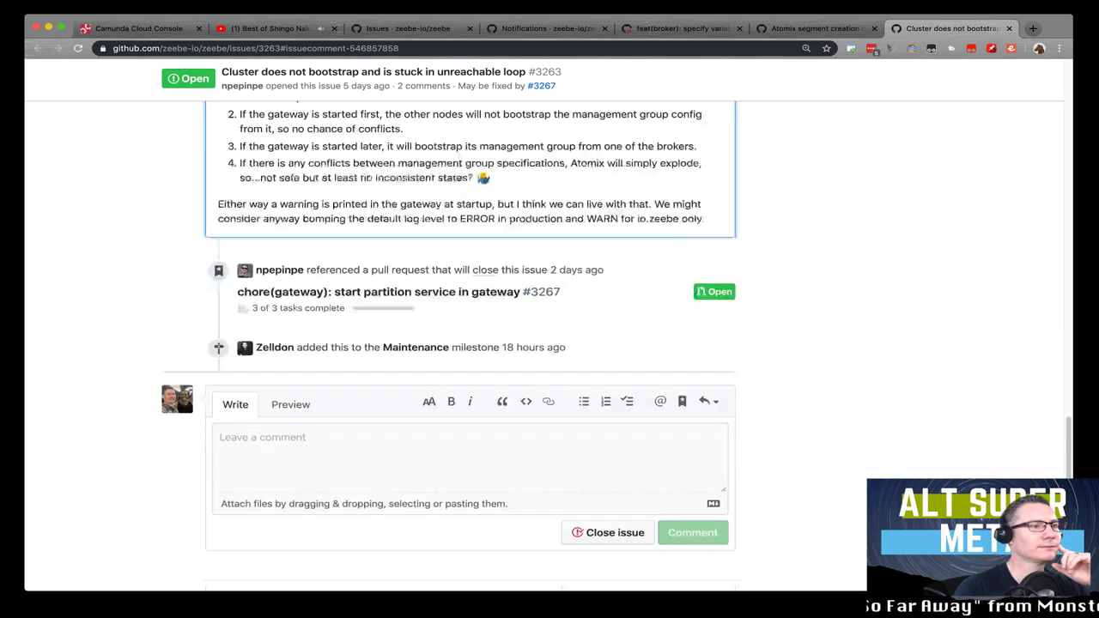
scroll(550, 343, up, 20)
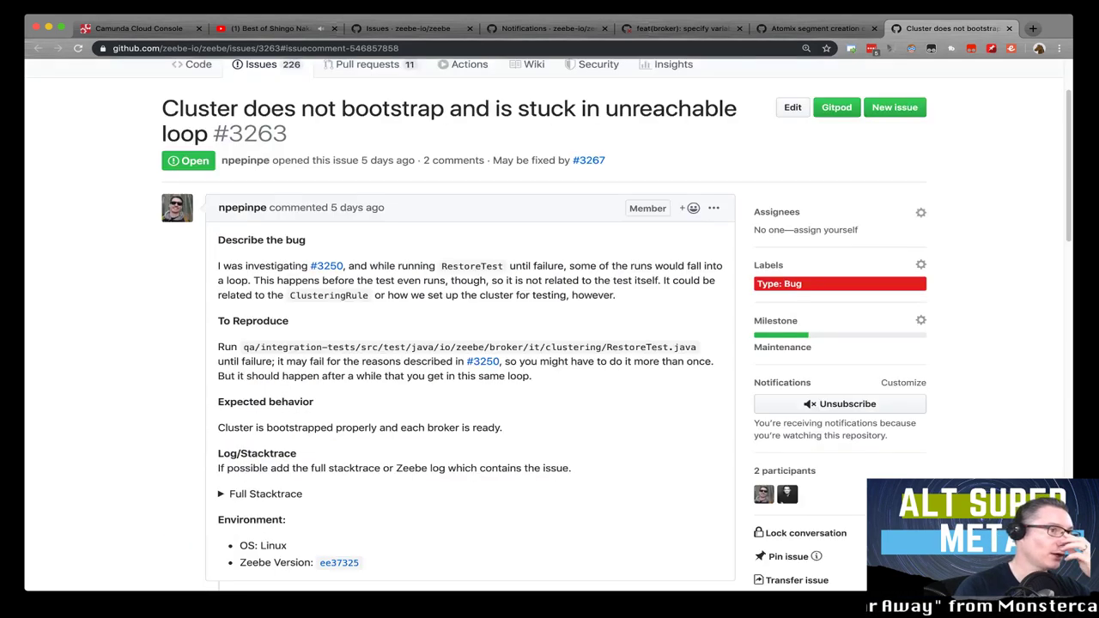
scroll(549, 343, down, 2)
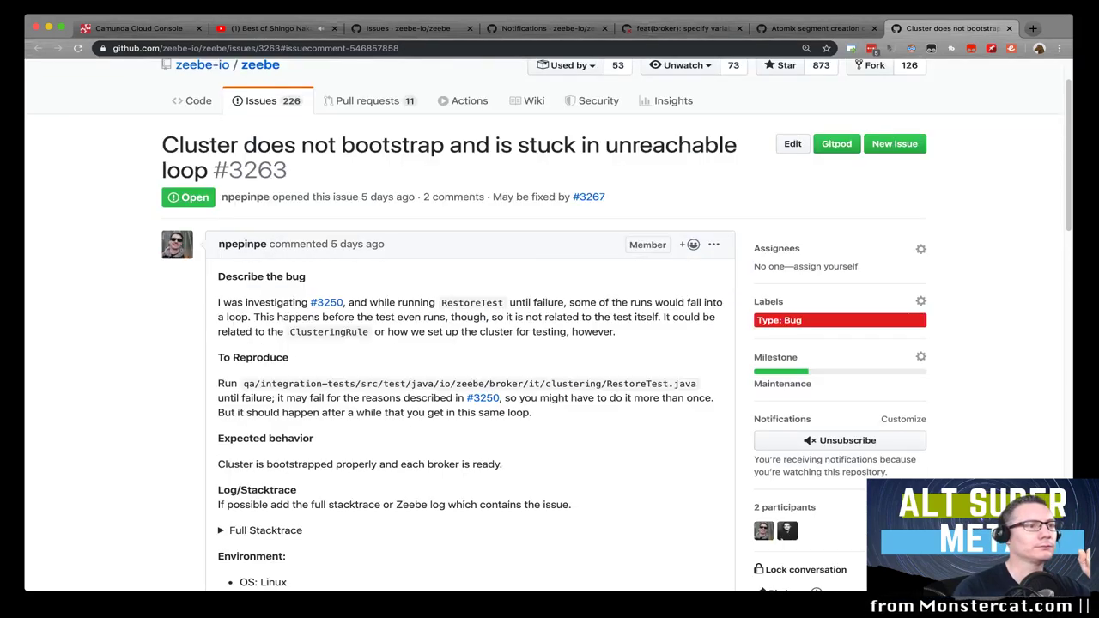
scroll(857, 63, down, 1)
scroll(549, 344, down, 1)
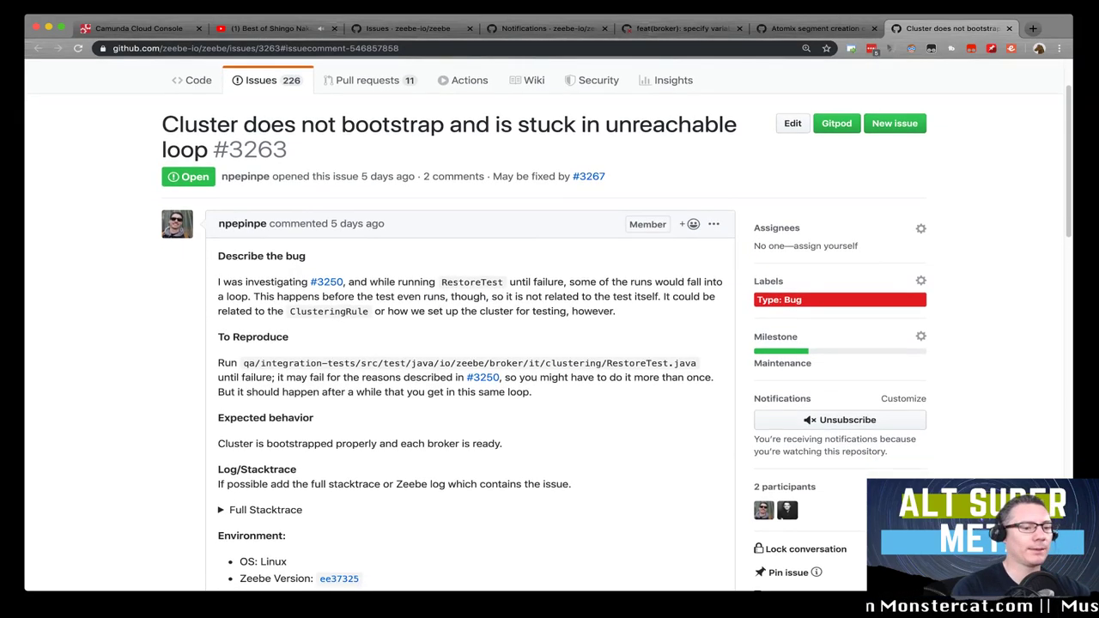
scroll(550, 344, down, 1)
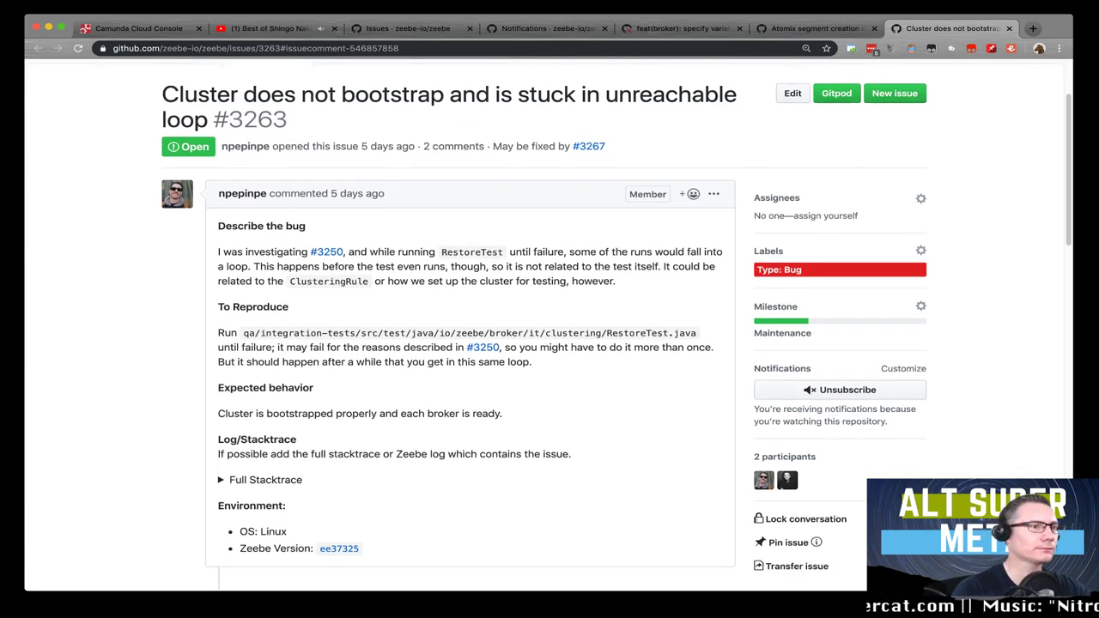
scroll(549, 343, down, 2)
Step: Read the comments on issue #3263 about DefaultPartitionGroupMembershipService and the gateway's management group
scroll(549, 344, down, 5)
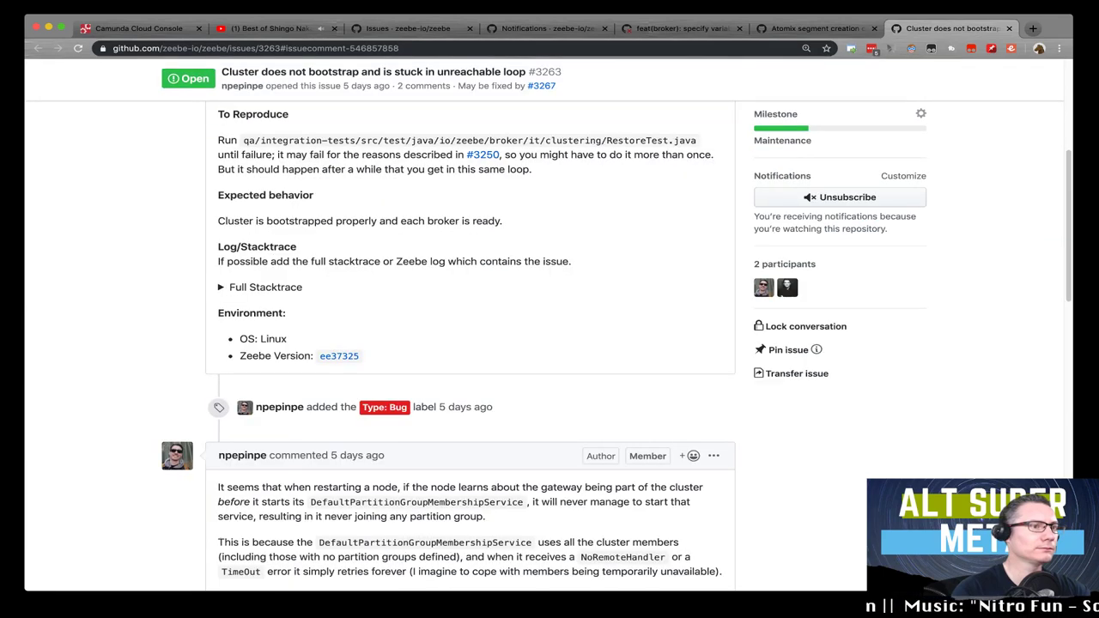
scroll(549, 343, down, 5)
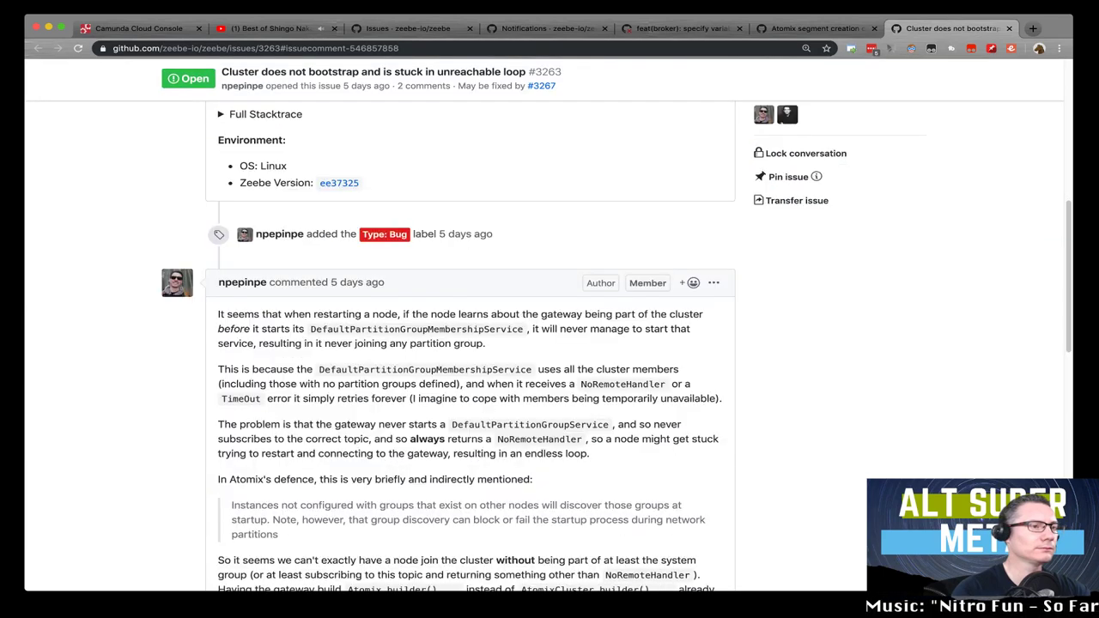
scroll(550, 343, down, 3)
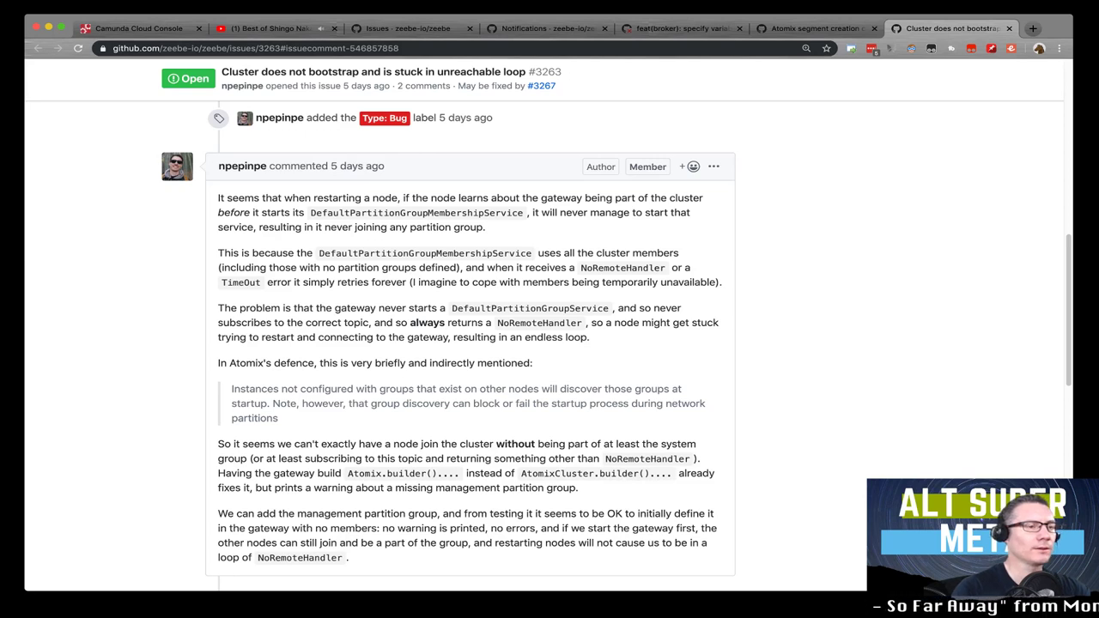
scroll(449, 346, down, 1)
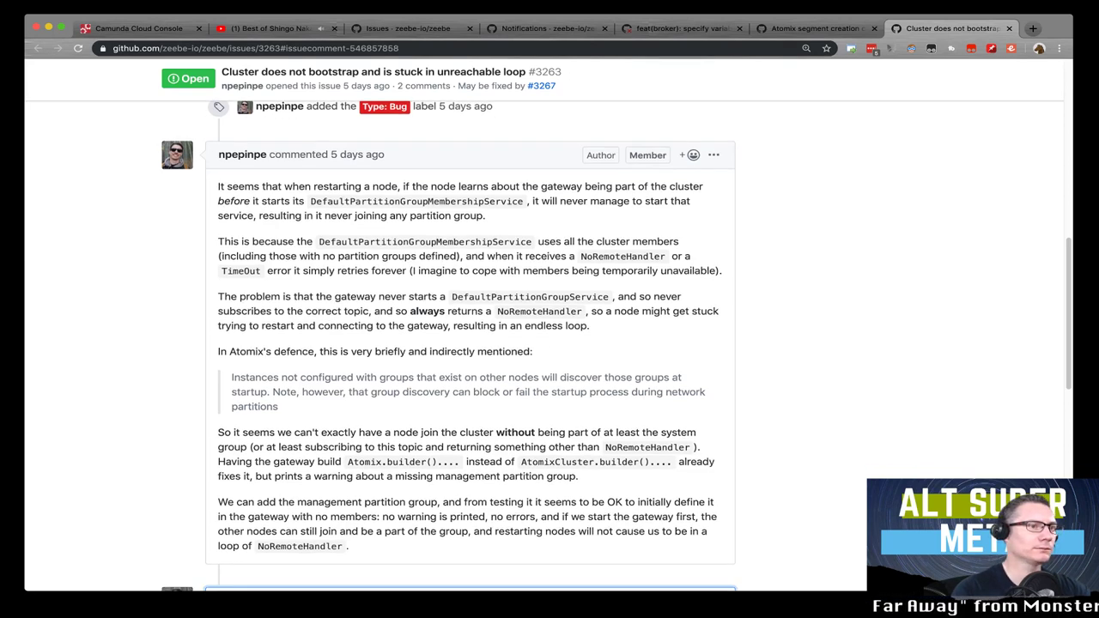
scroll(617, 346, down, 3)
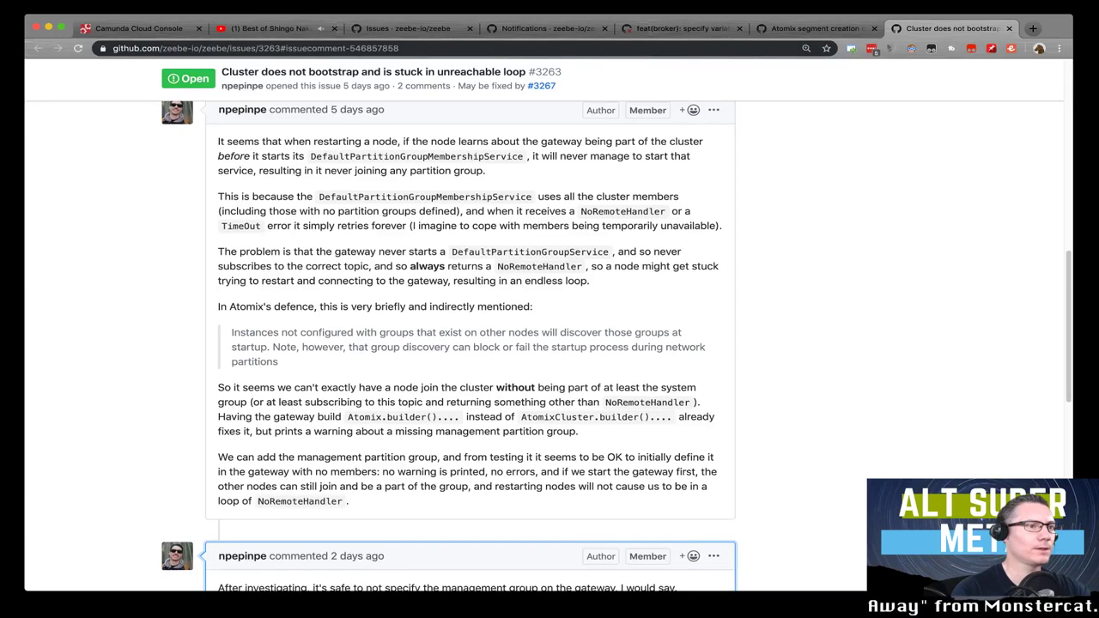
scroll(549, 343, down, 1)
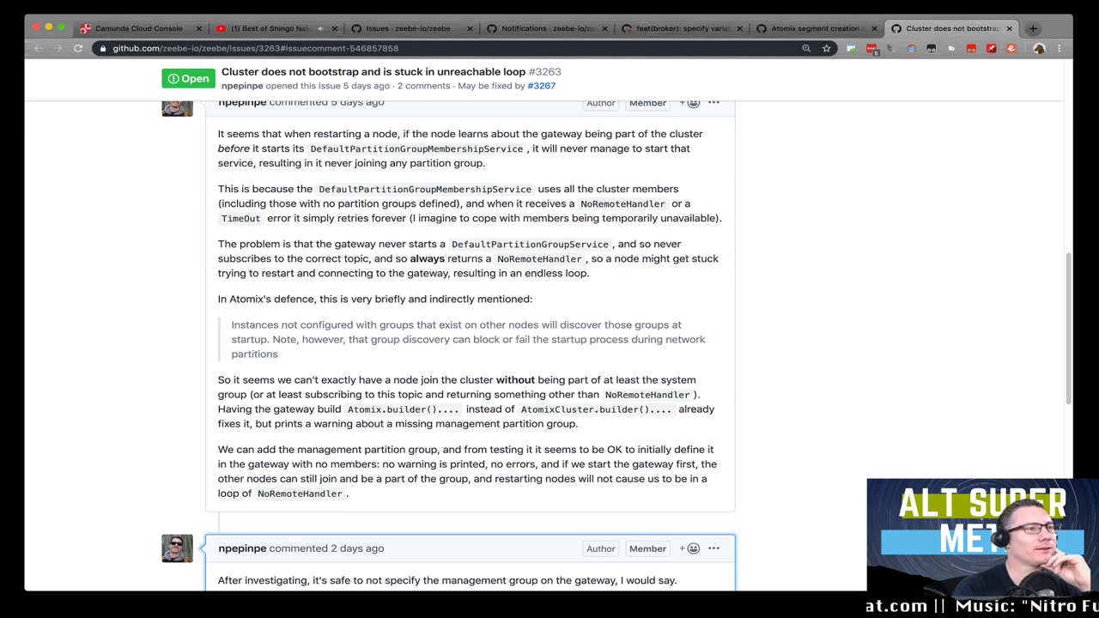
scroll(470, 343, down, 2)
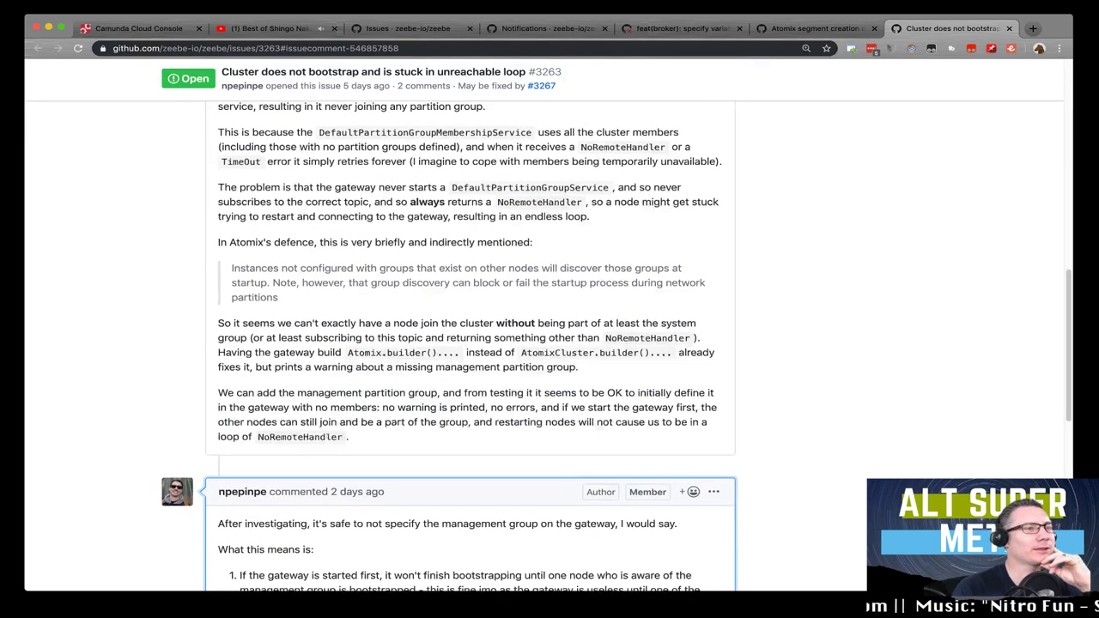
scroll(470, 344, down, 2)
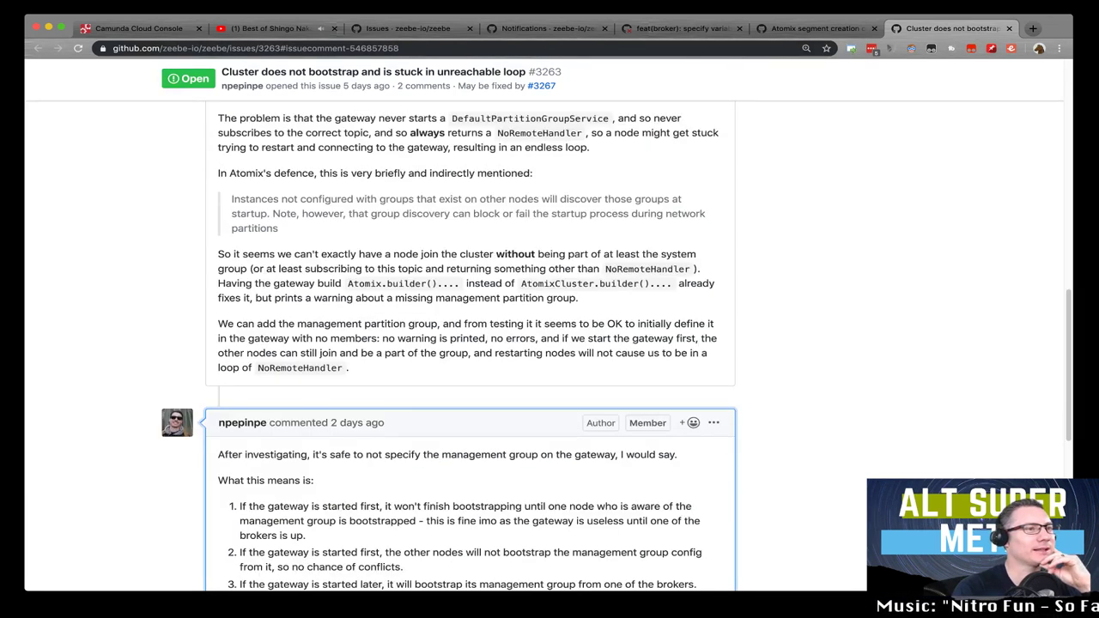
scroll(470, 343, down, 1)
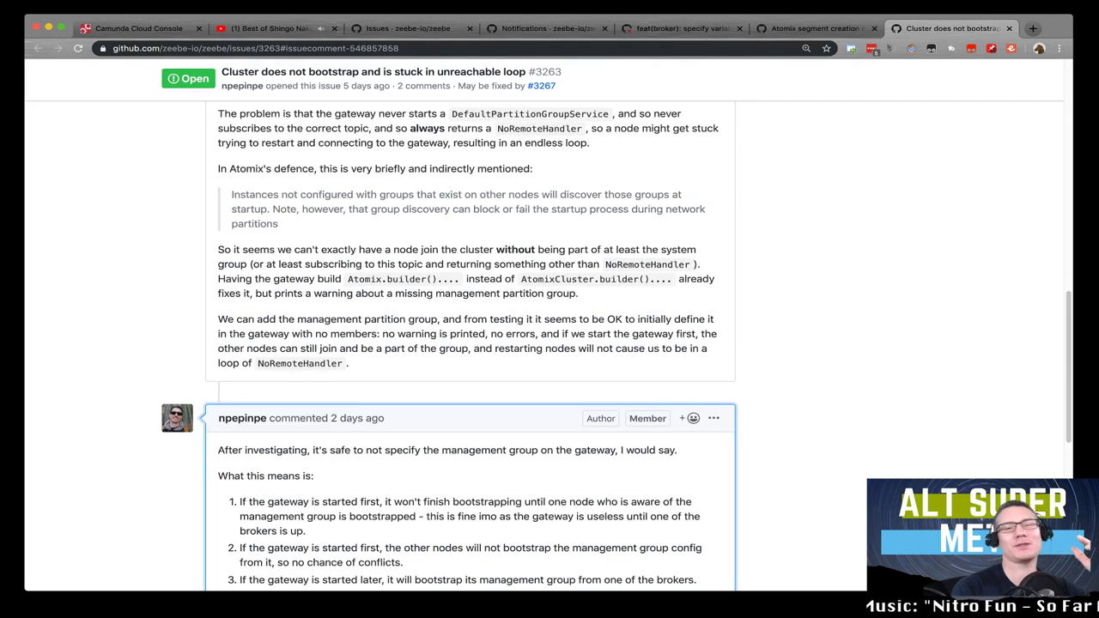
scroll(470, 343, down, 1)
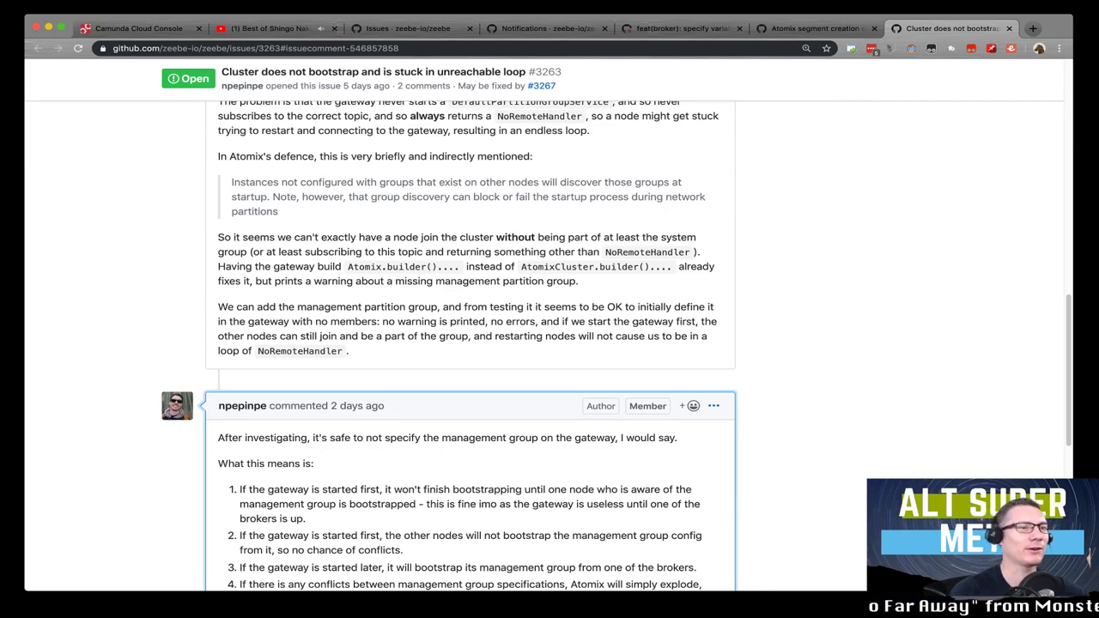
scroll(470, 343, down, 5)
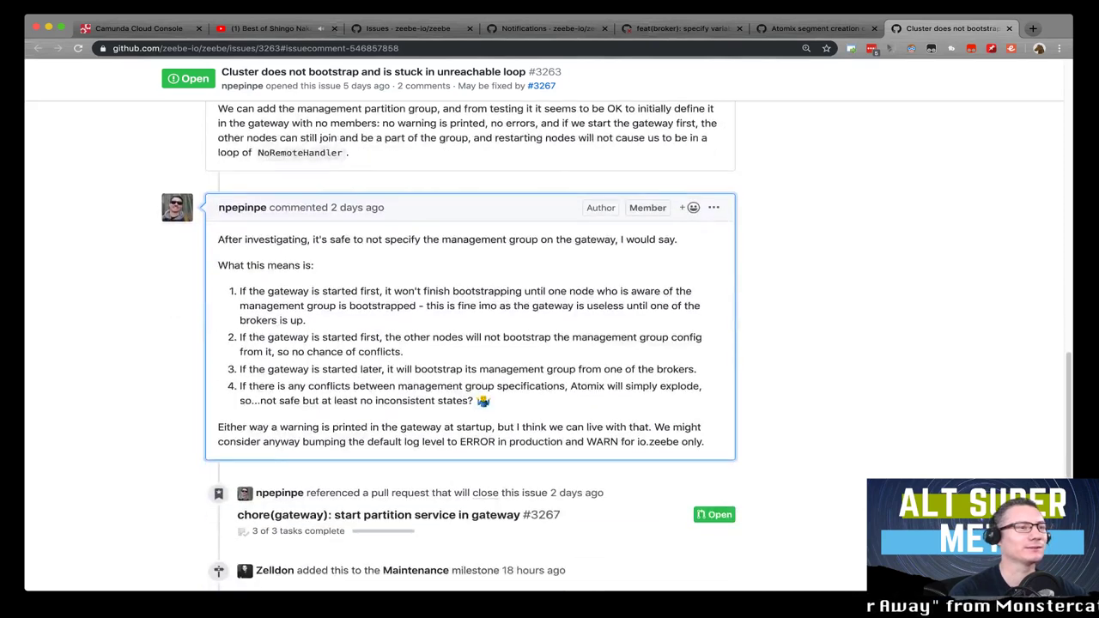
scroll(470, 343, down, 7)
scroll(470, 343, up, 9)
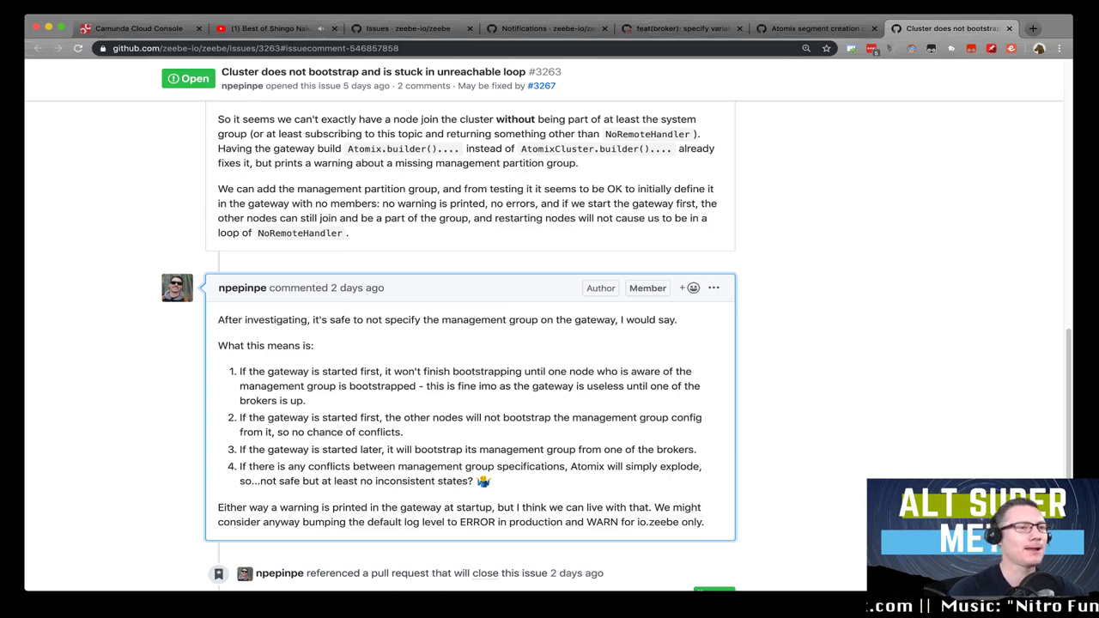
scroll(549, 343, up, 1)
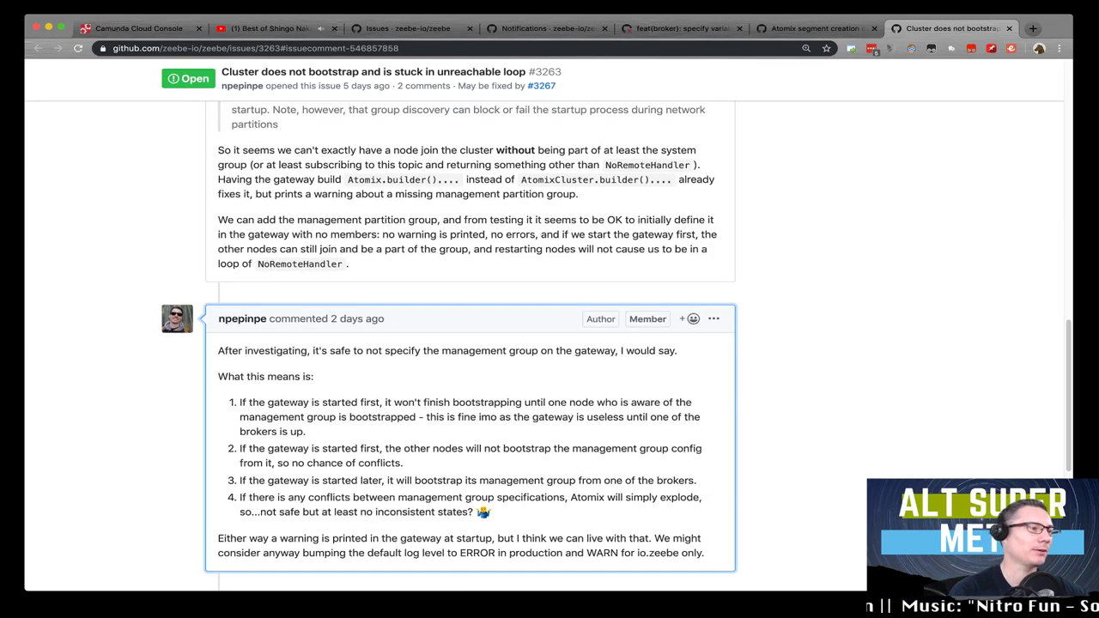
Step: Go back over issue #3263 from its comments to the bug description, labels and milestone
scroll(549, 343, up, 5)
scroll(550, 344, up, 8)
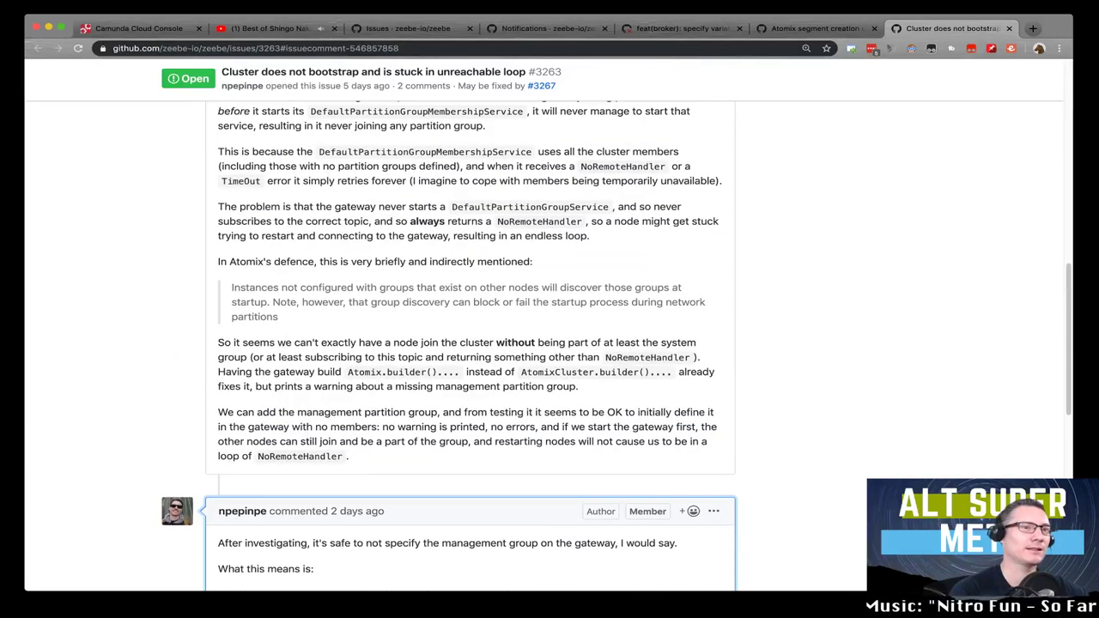
scroll(549, 343, up, 8)
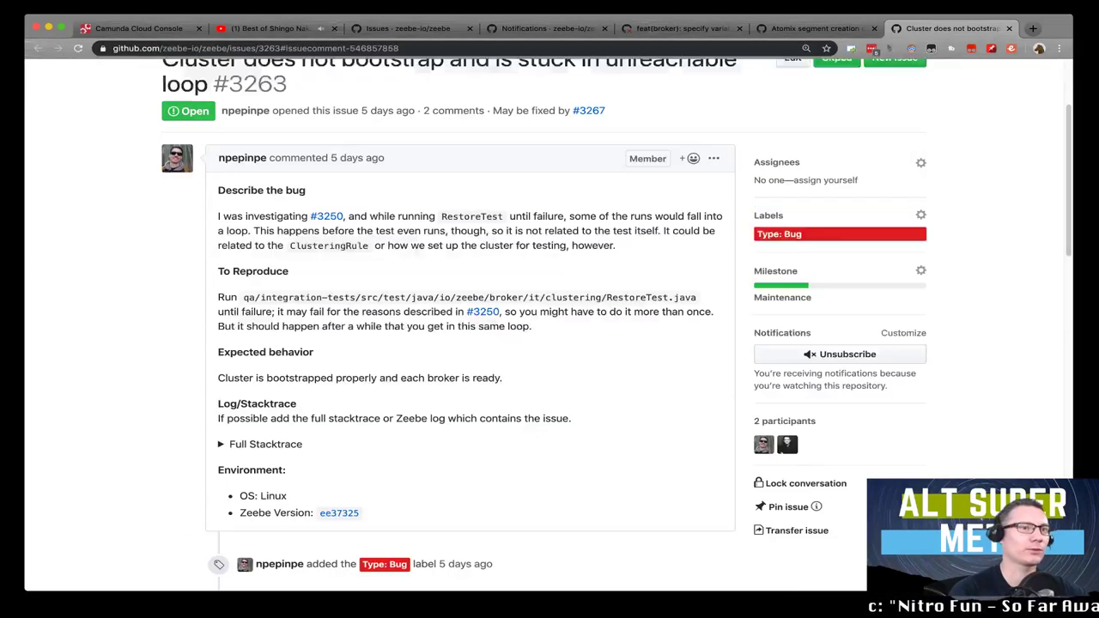
scroll(550, 344, up, 4)
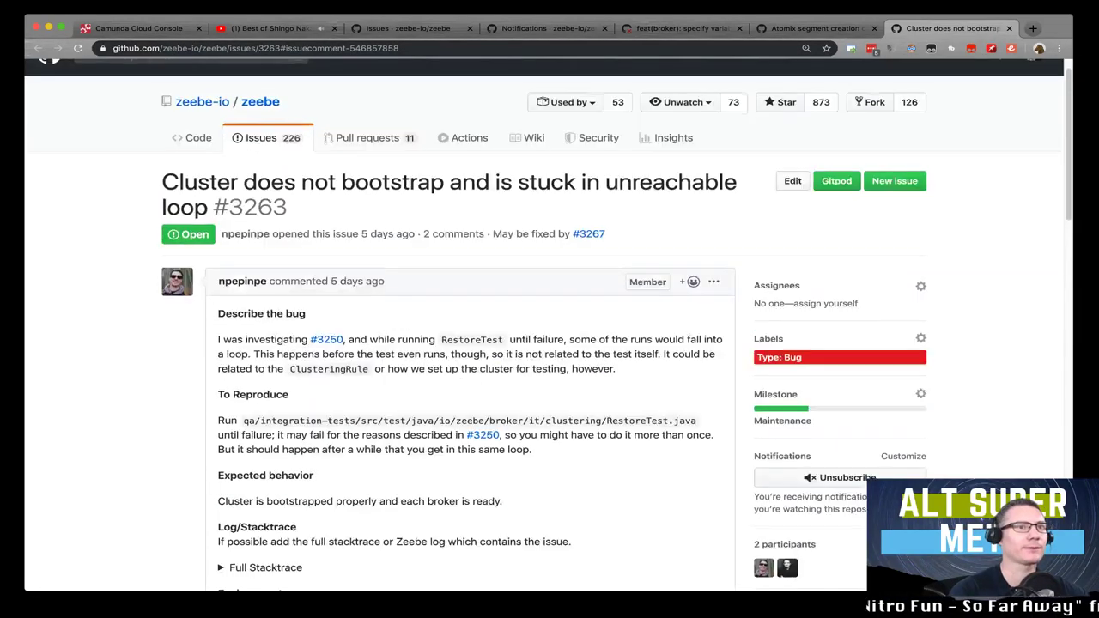
Step: Switch to the zeebe-io/zeebe issues list and look through the first page of open issues
key(ctrl+shift+Tab)
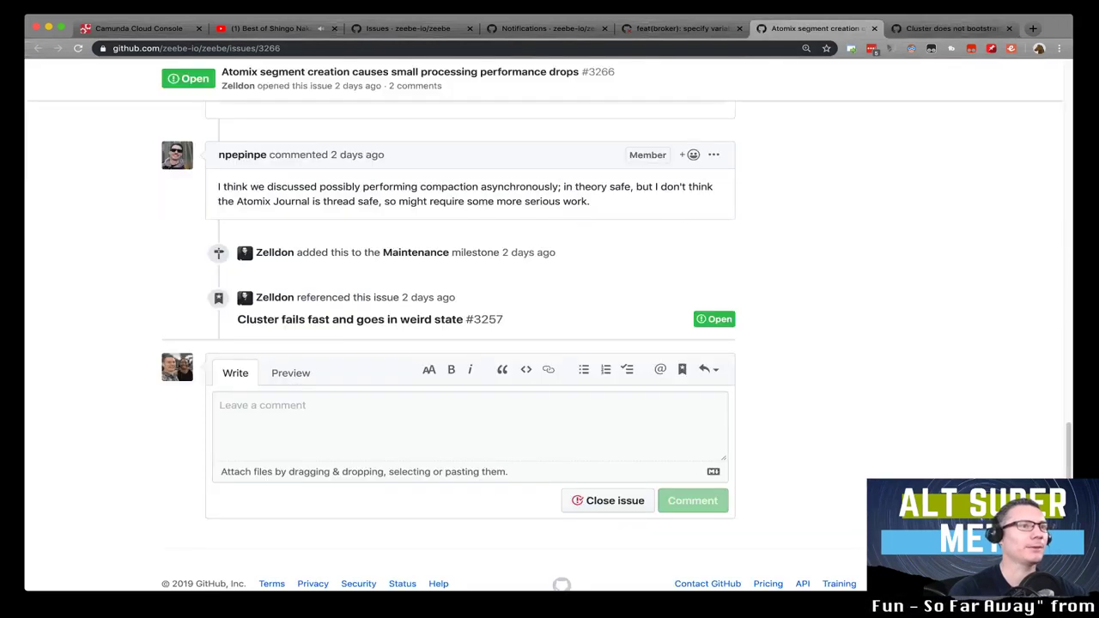
key(ctrl+shift+Tab)
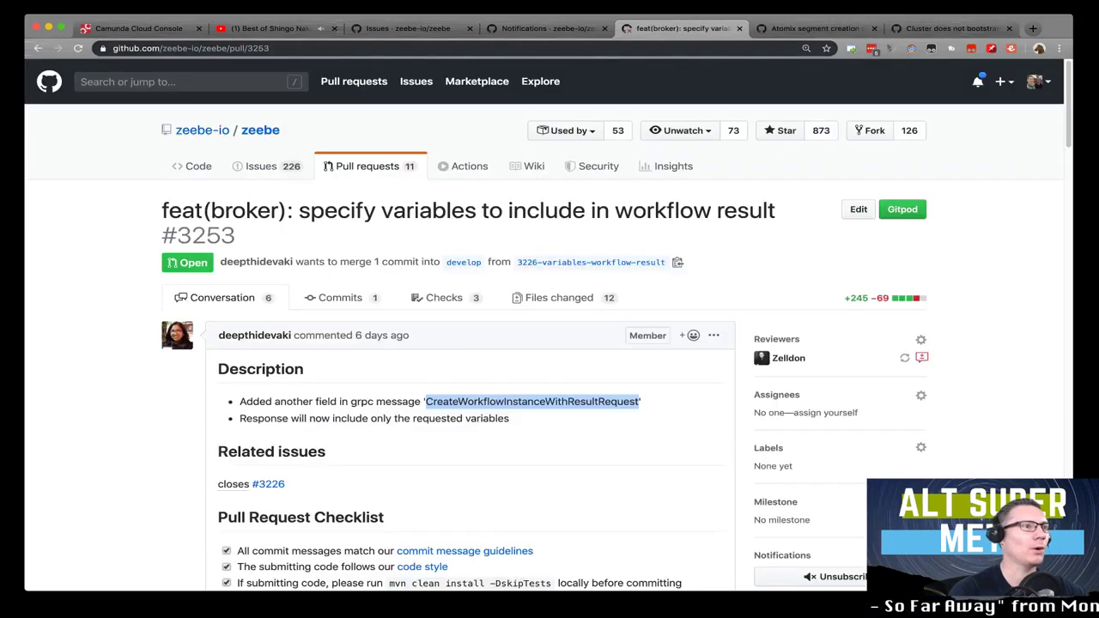
key(ctrl+shift+Tab)
key(ctrl+shift+Tab)
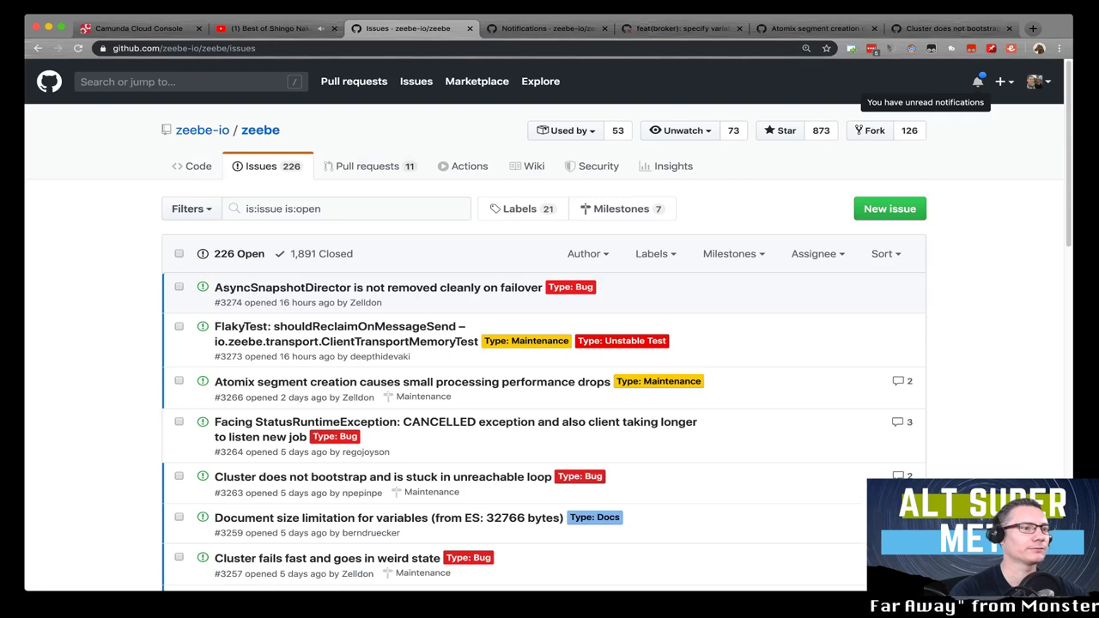
scroll(550, 343, down, 10)
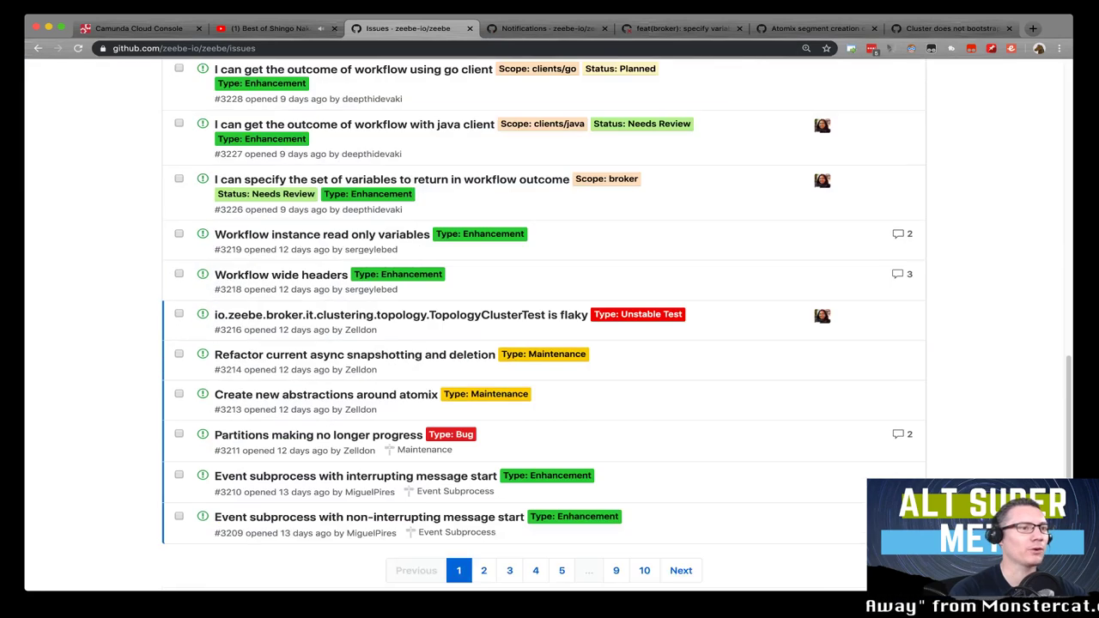
scroll(549, 326, down, 2)
scroll(550, 326, up, 5)
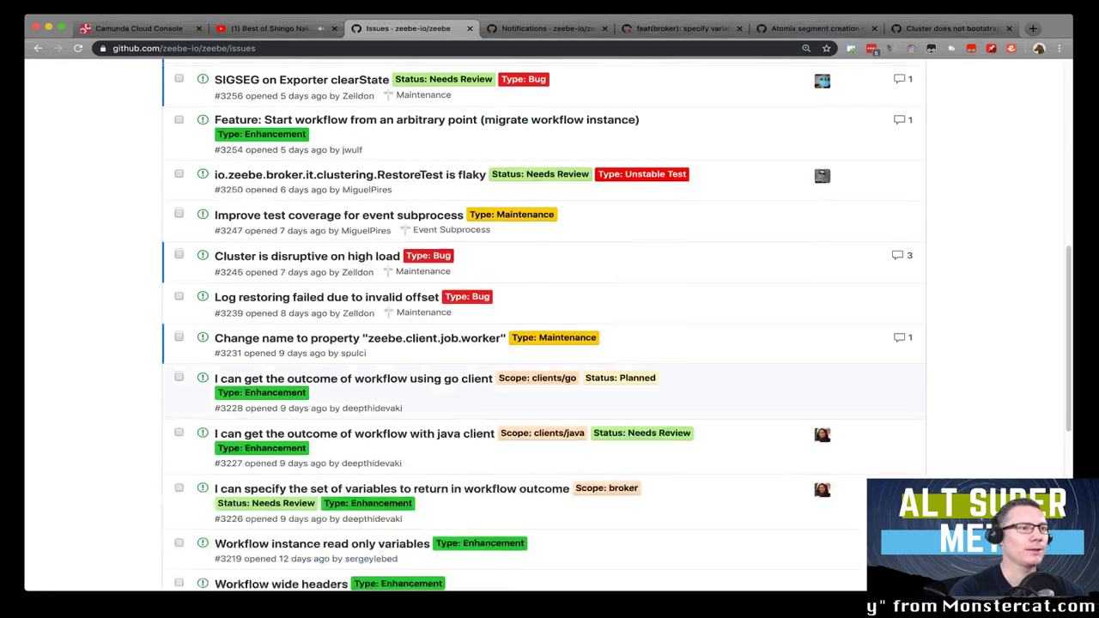
scroll(549, 326, up, 6)
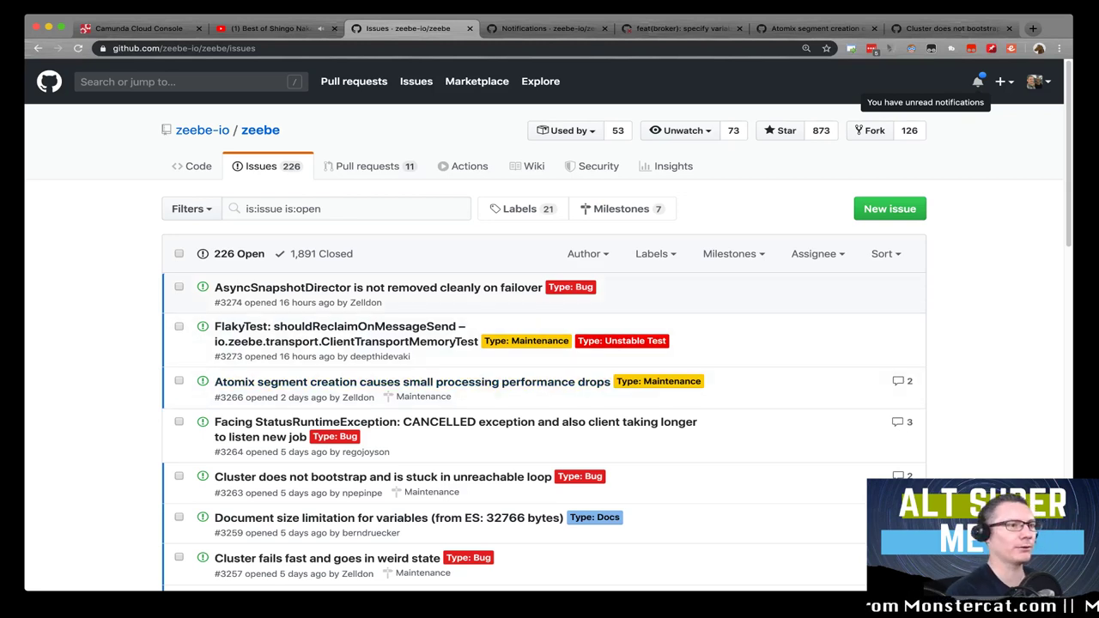
Step: Search the open issues for "awaitable workflows"
click(343, 208)
text(a)
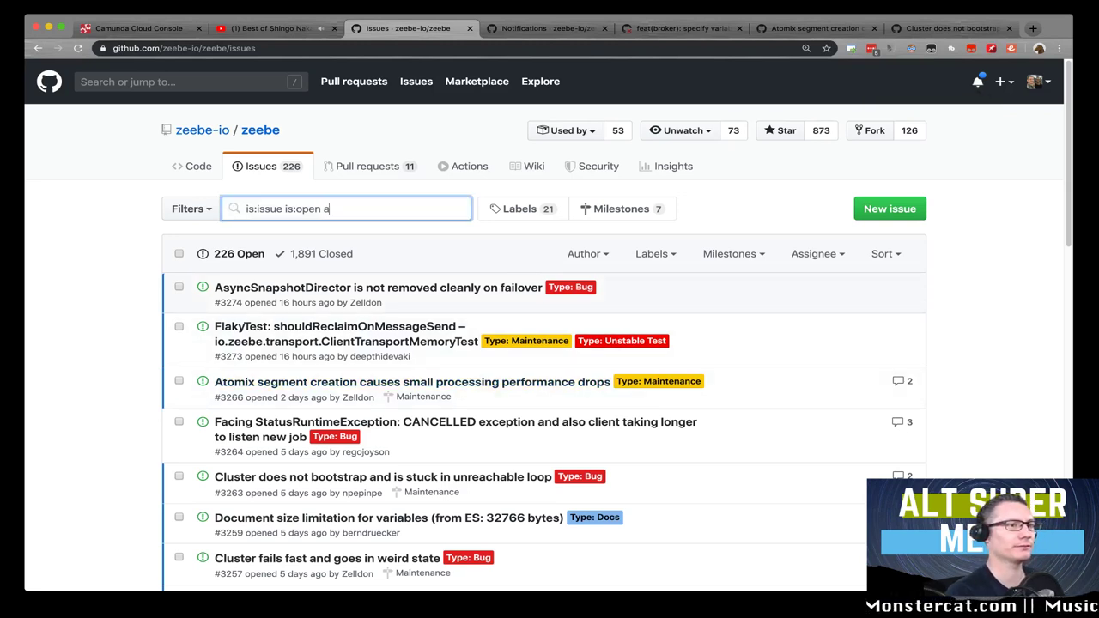
text(wait)
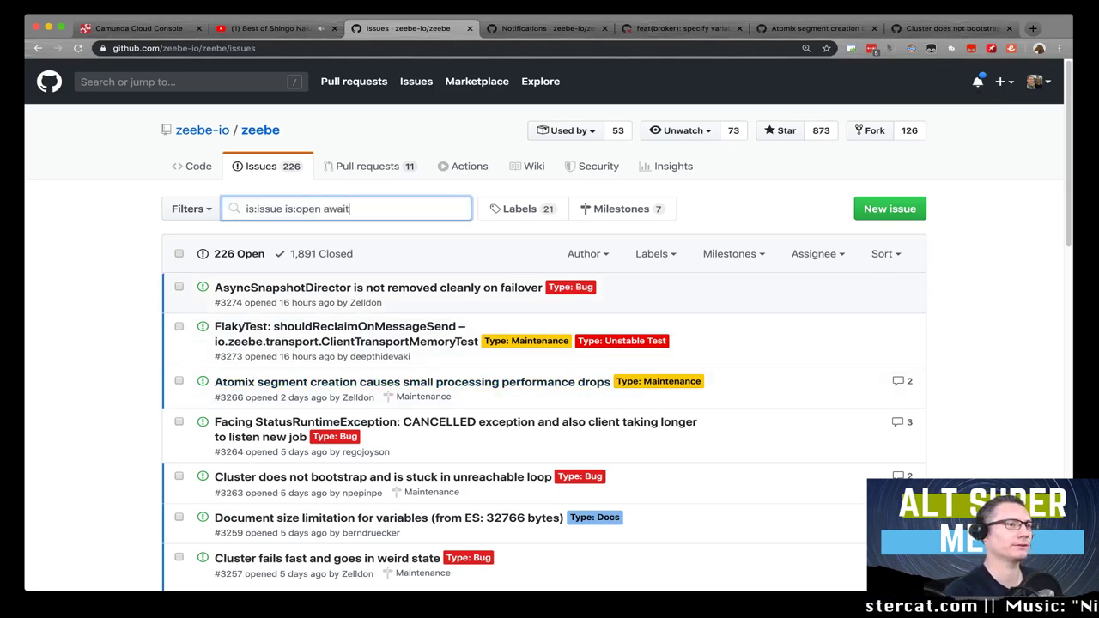
text(able wo)
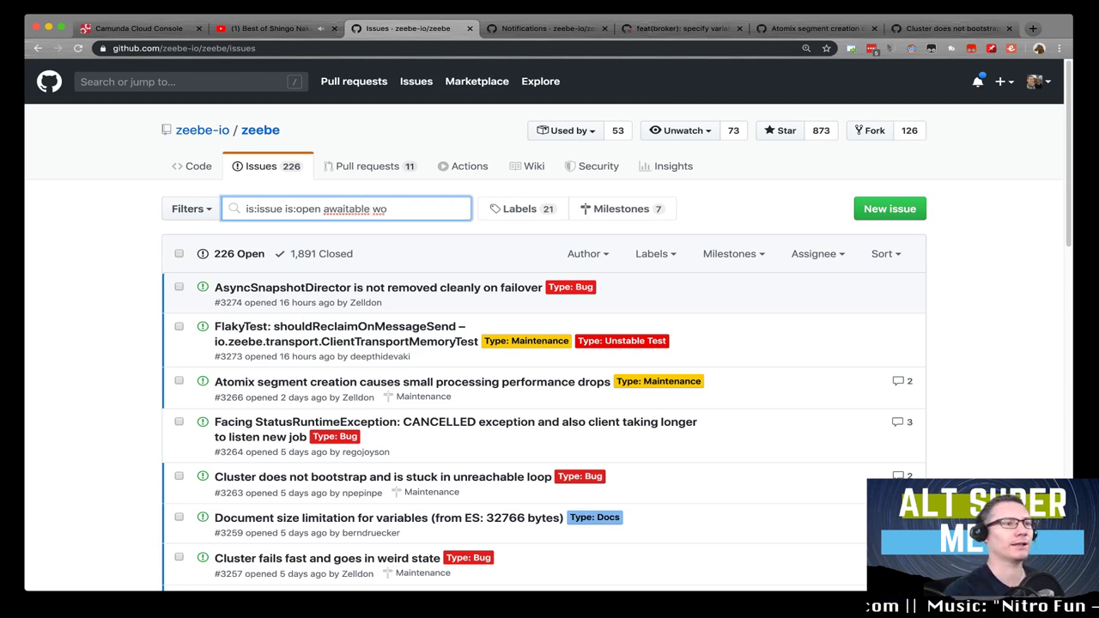
text(r)
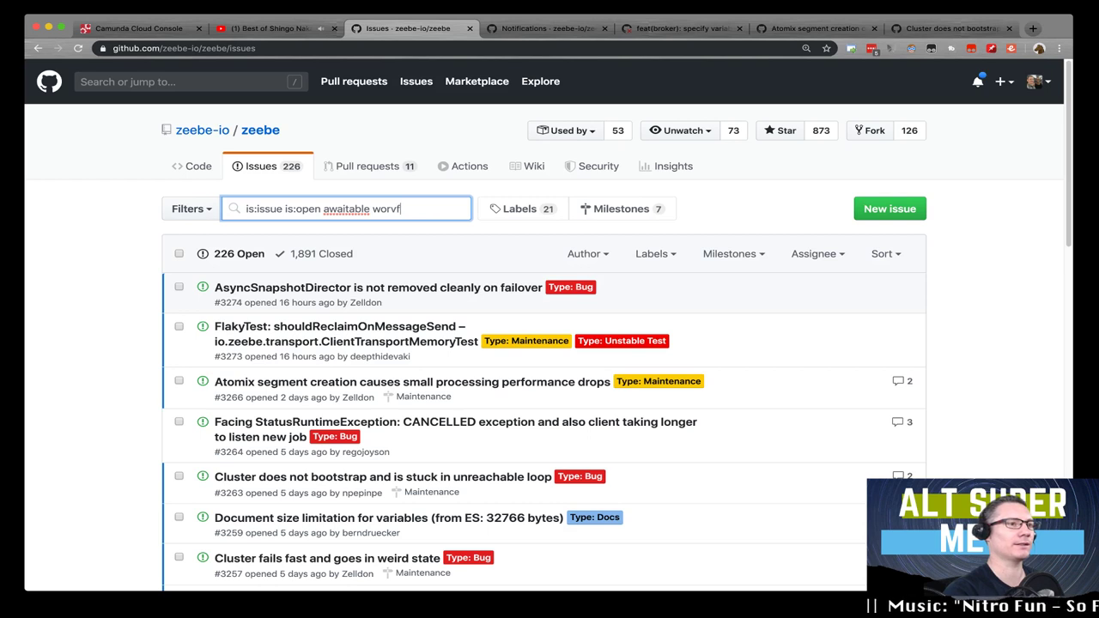
text(kflo)
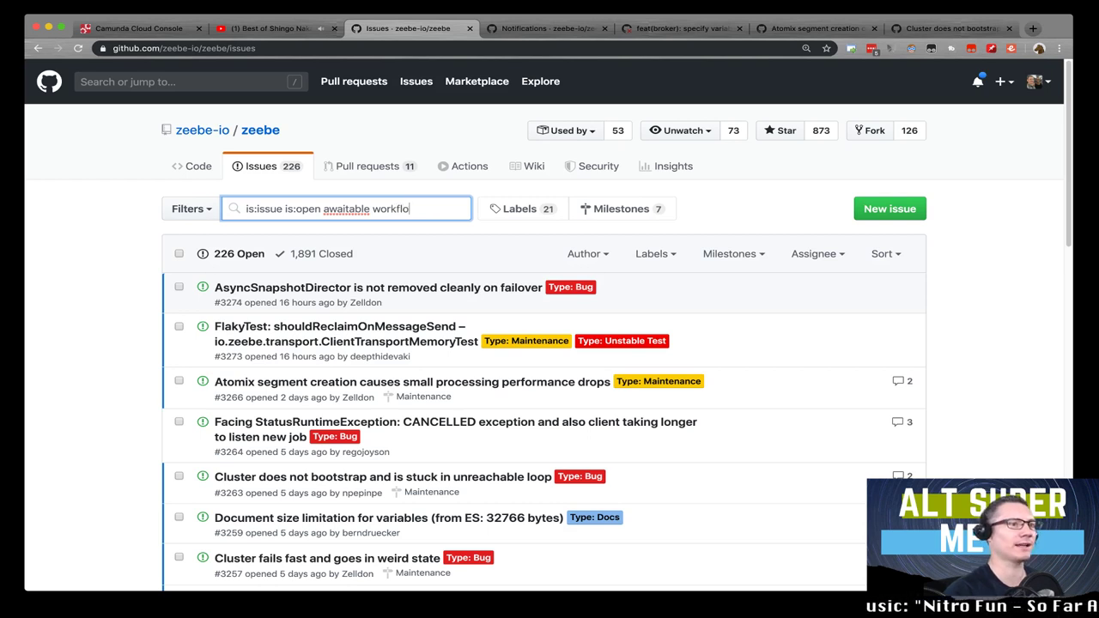
text(ws)
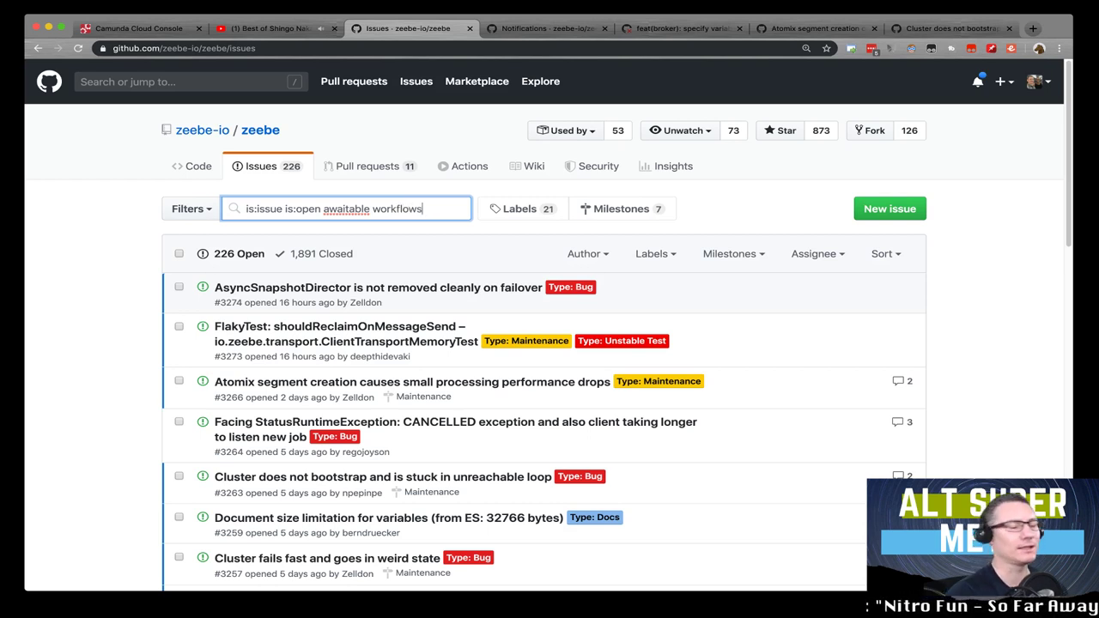
key(Return)
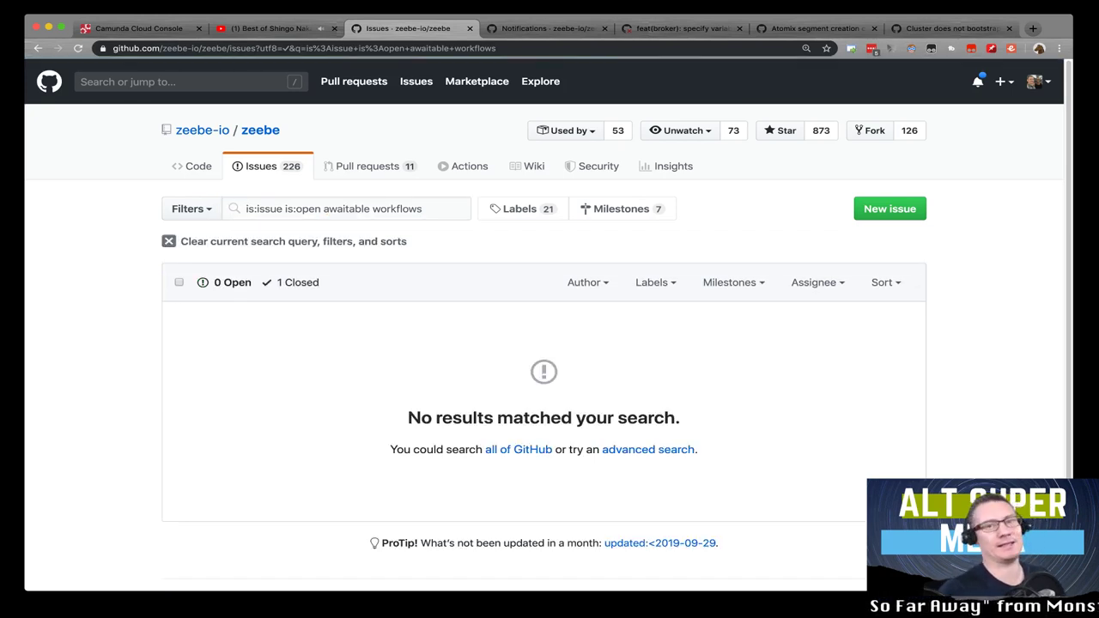
Step: Show the closed matches and open the feature request "Awaitable Workflow outcomes" to review its description and labels
click(292, 282)
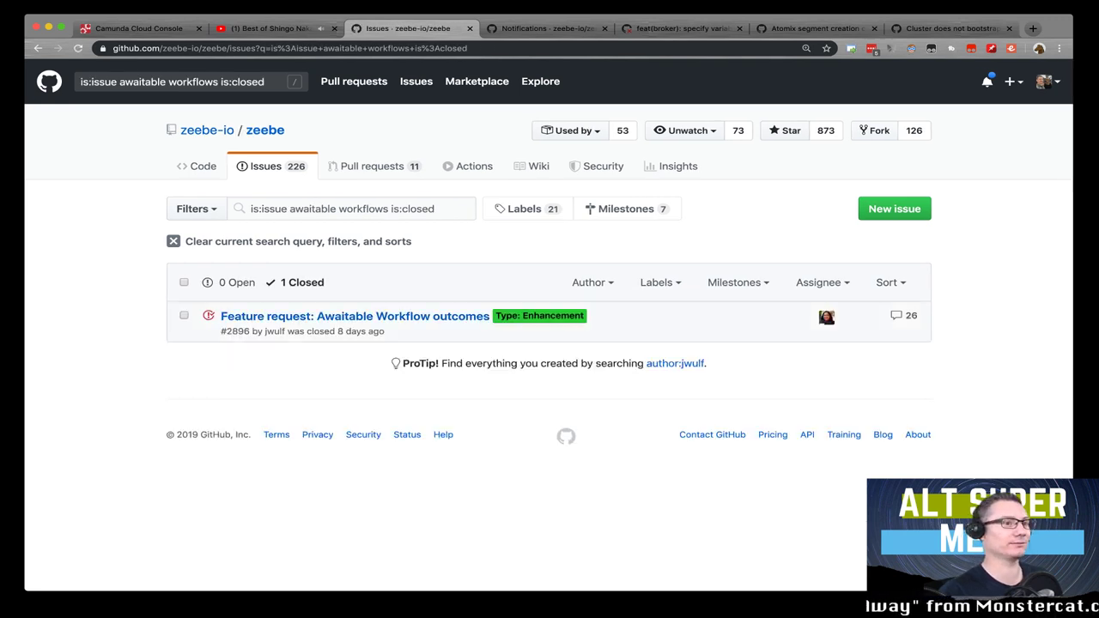
click(360, 316)
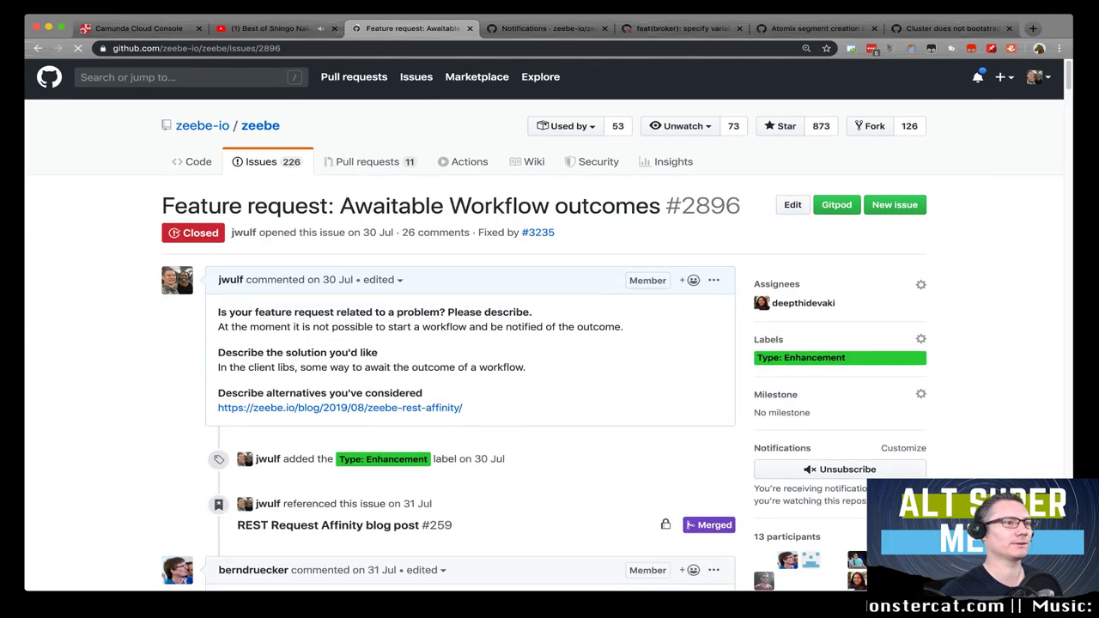
scroll(544, 333, down, 2)
scroll(544, 333, down, 3)
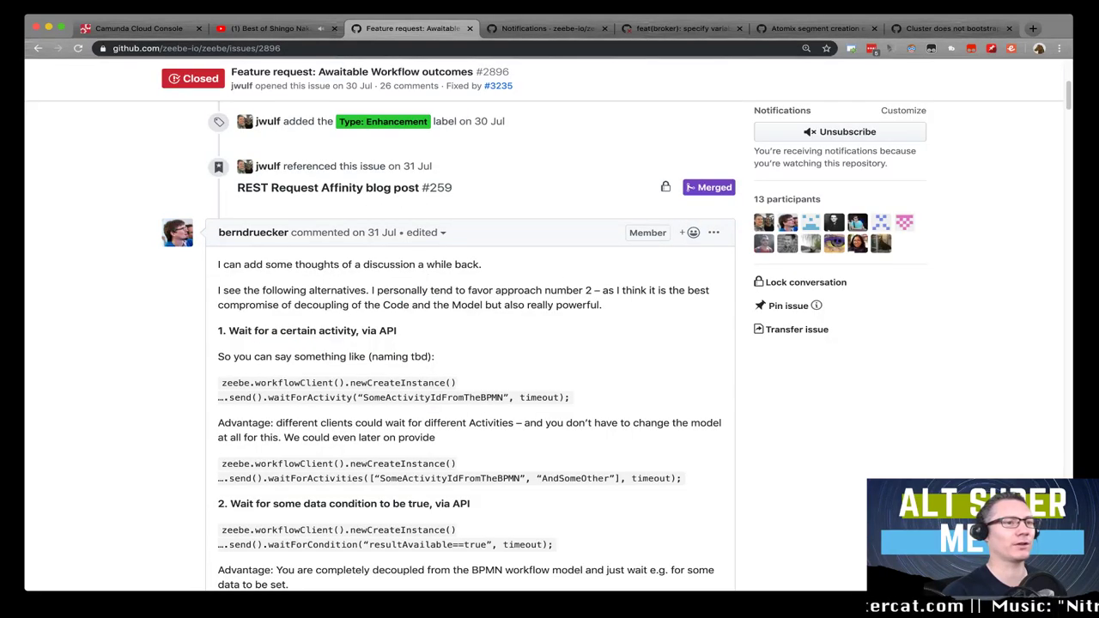
scroll(544, 333, up, 4)
scroll(544, 333, down, 2)
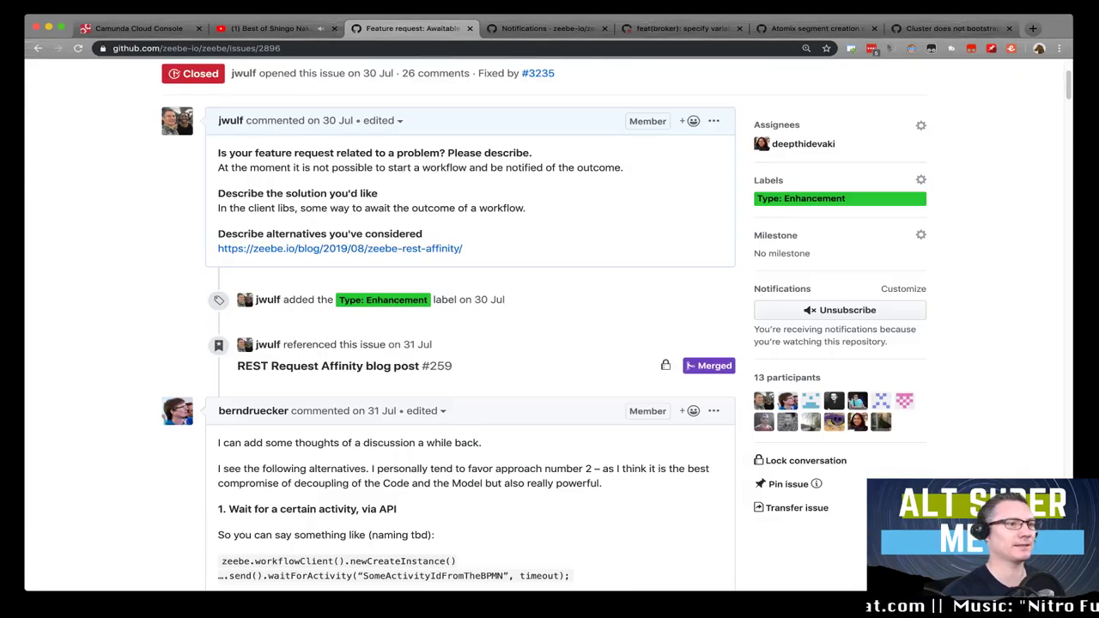
scroll(545, 333, down, 1)
scroll(544, 333, down, 2)
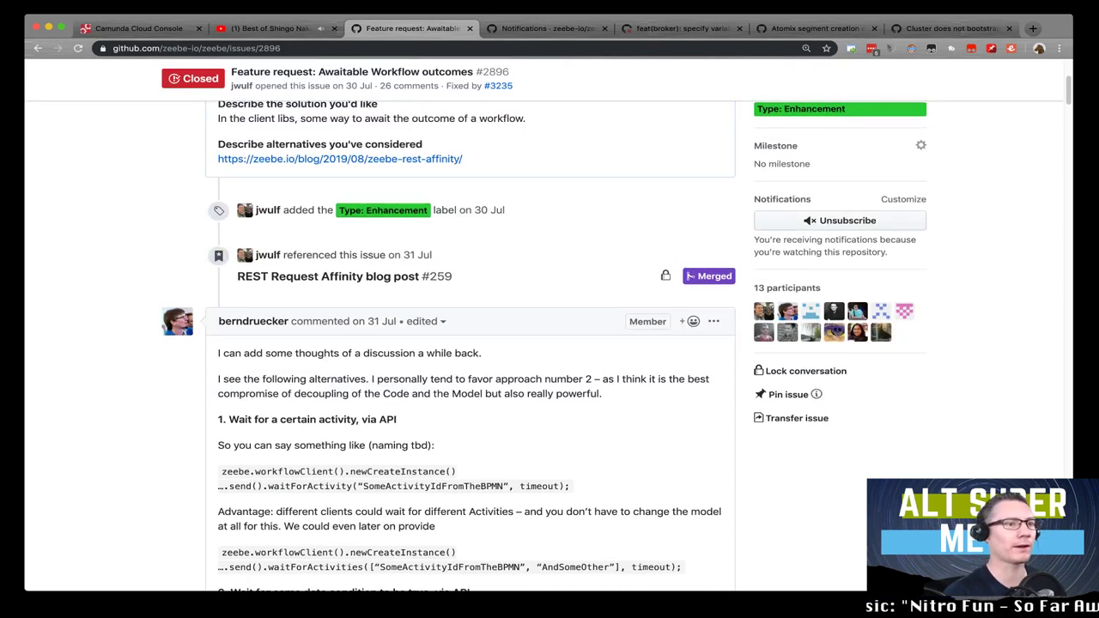
Step: Read the first comment on issue #2896 covering the alternatives for waiting on a workflow result through the API or BPMN model
scroll(232, 530, down, 5)
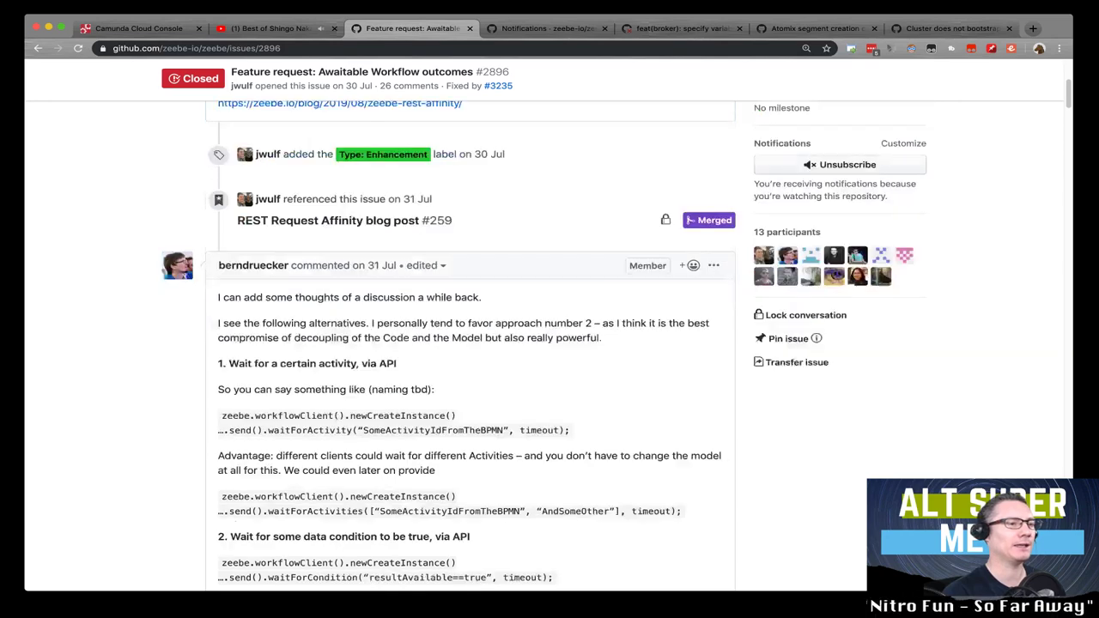
scroll(232, 529, down, 2)
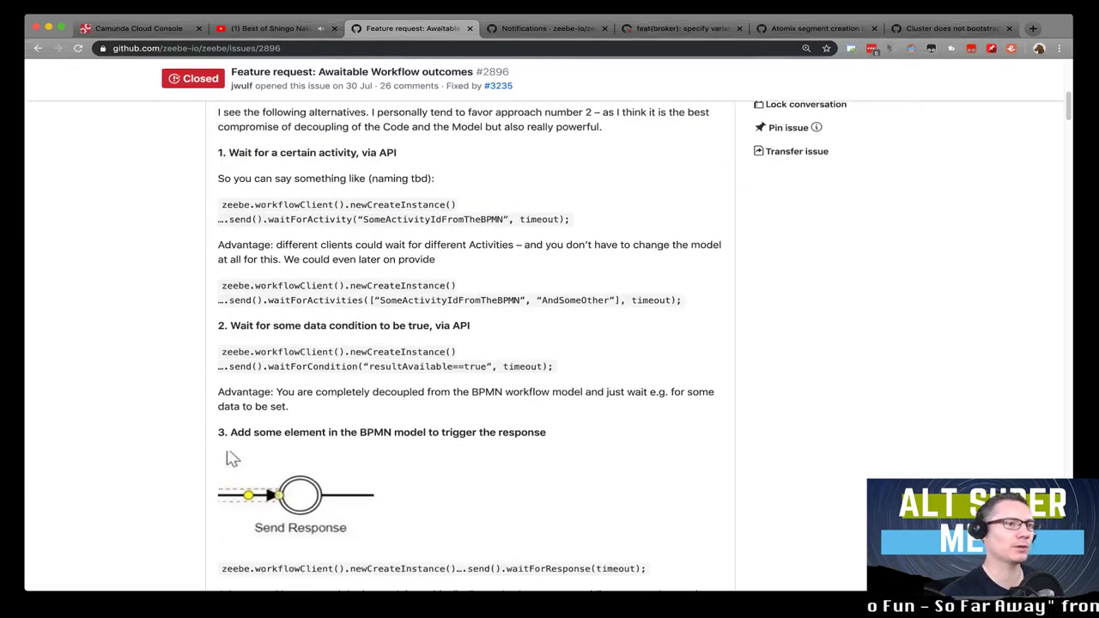
scroll(228, 459, down, 5)
scroll(231, 219, down, 1)
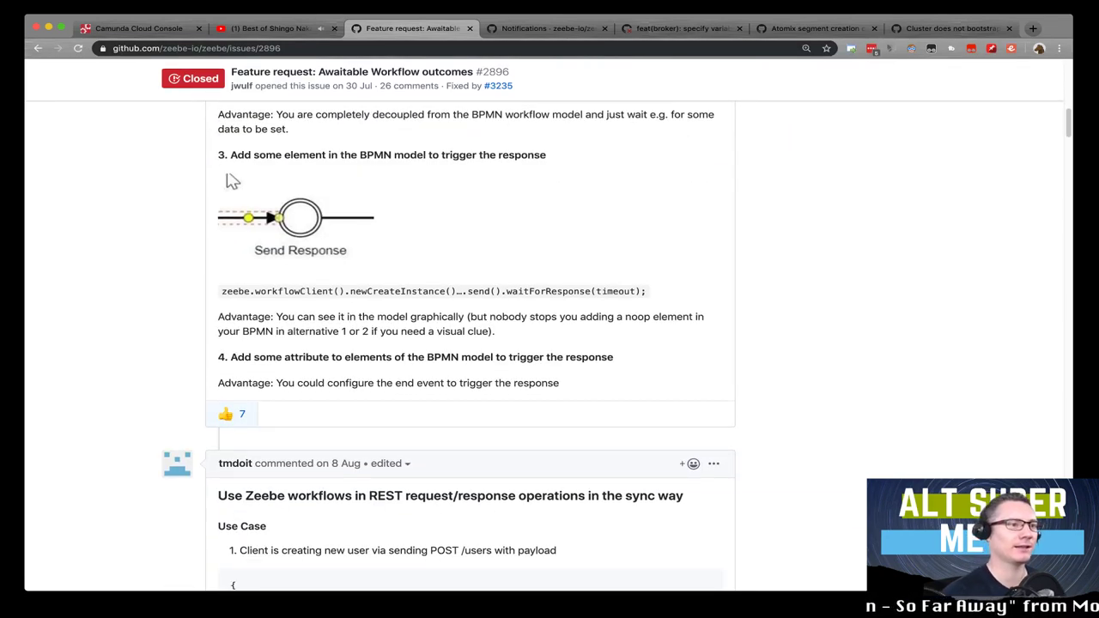
Step: Examine the comment on using Zeebe workflows in synchronous REST request/response operations, including its payload examples, message definitions and MQTT solution
scroll(232, 181, down, 3)
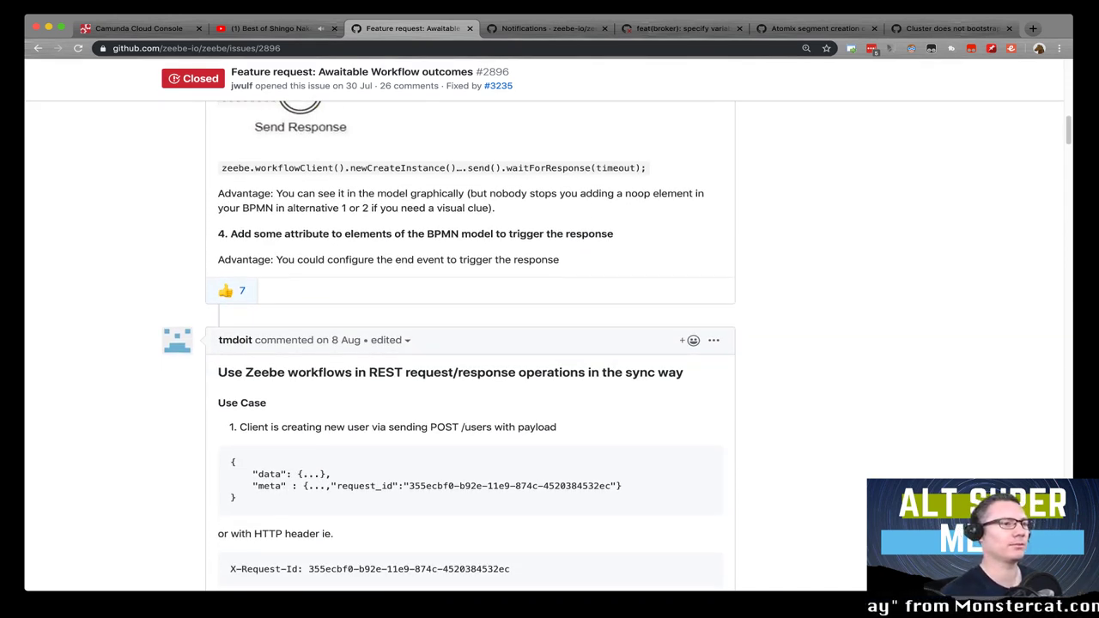
scroll(471, 343, down, 6)
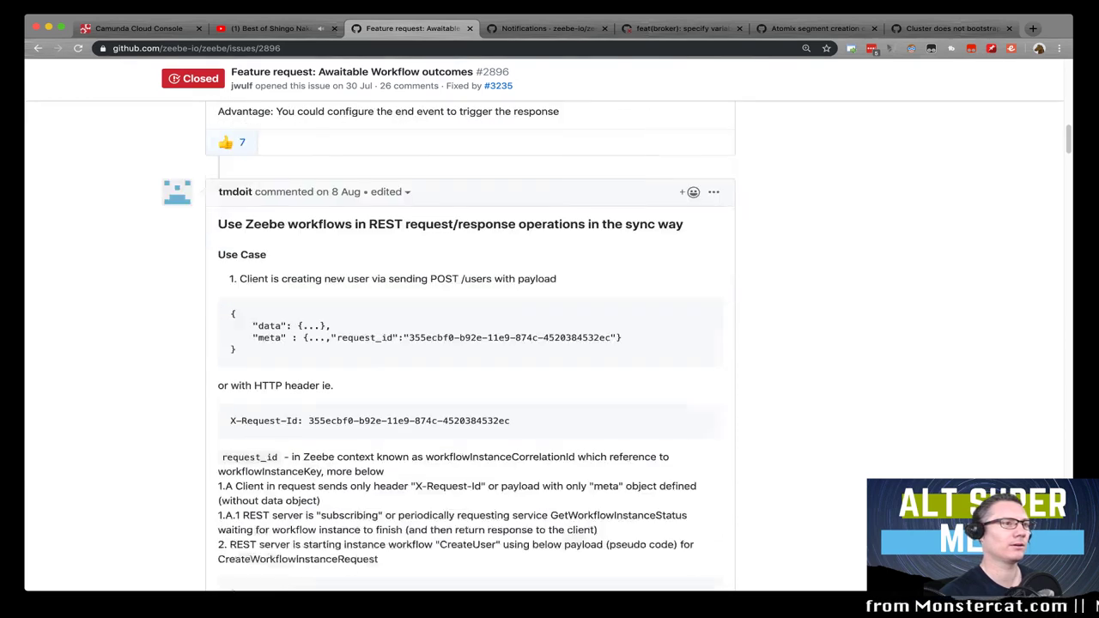
scroll(234, 270, up, 4)
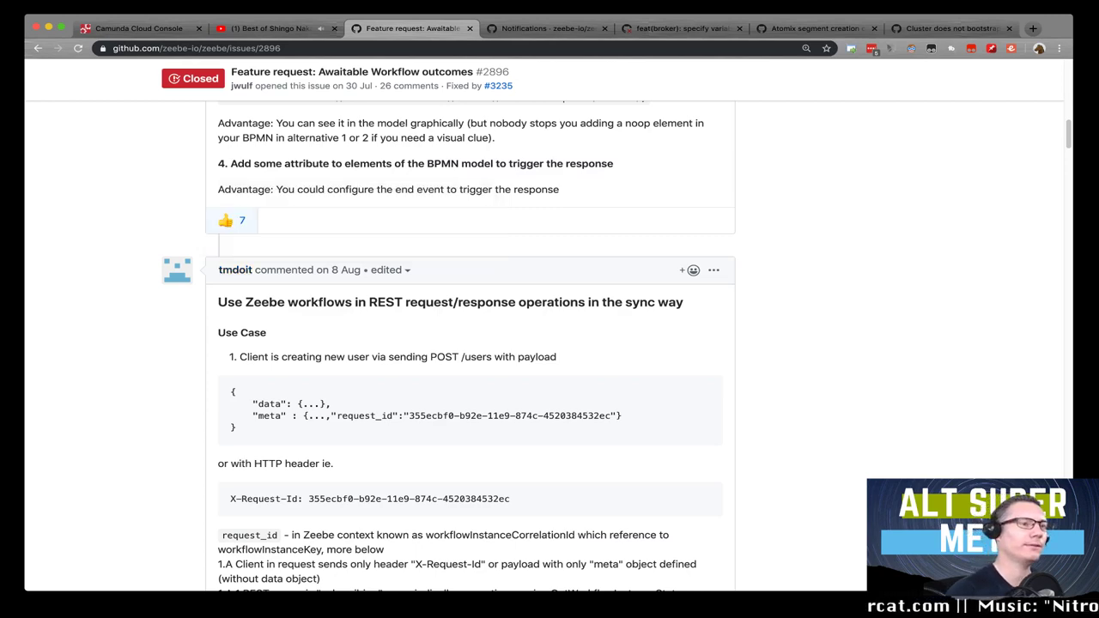
scroll(471, 343, down, 10)
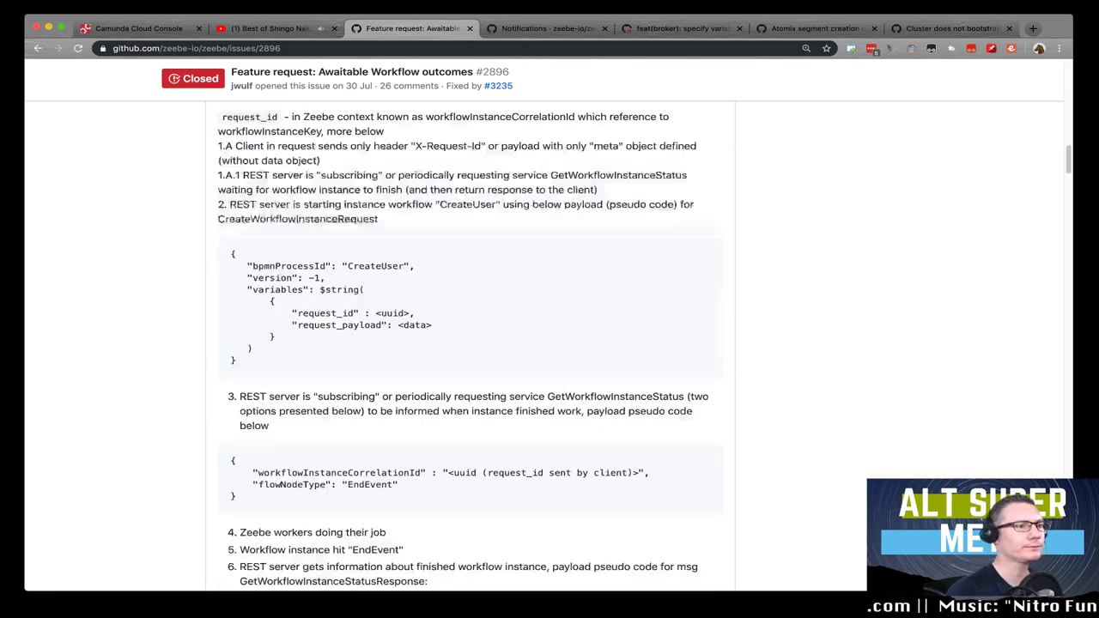
scroll(471, 343, down, 20)
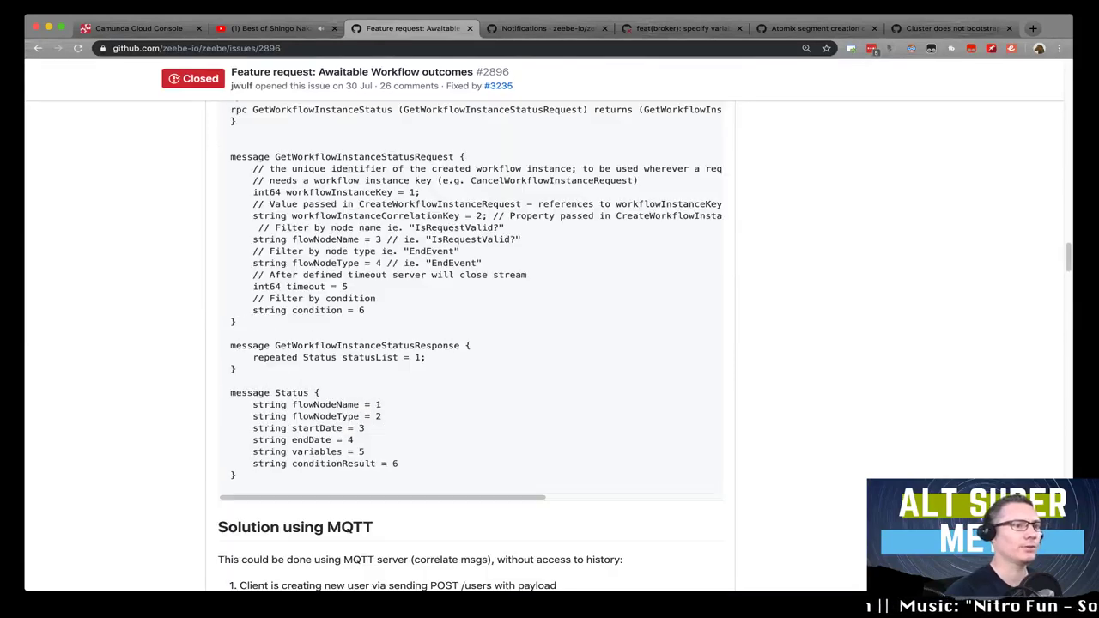
scroll(470, 343, down, 13)
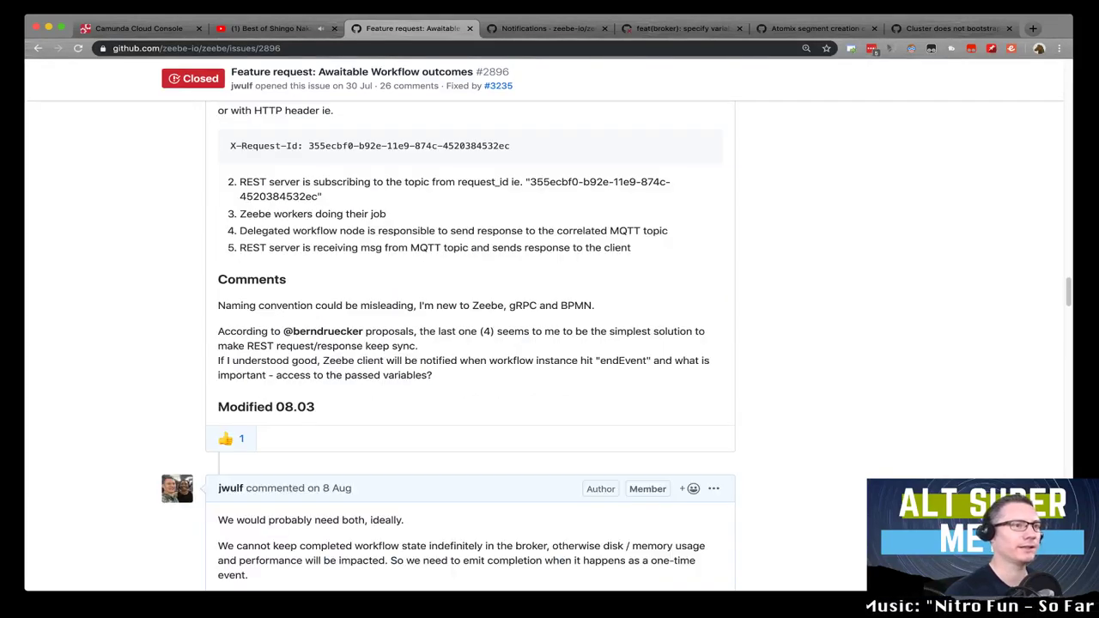
Step: Read the August follow-up comments on issue #2896 about emitting workflow completion, the Hazelcast exporter workaround and the feature's ETA
scroll(470, 343, down, 5)
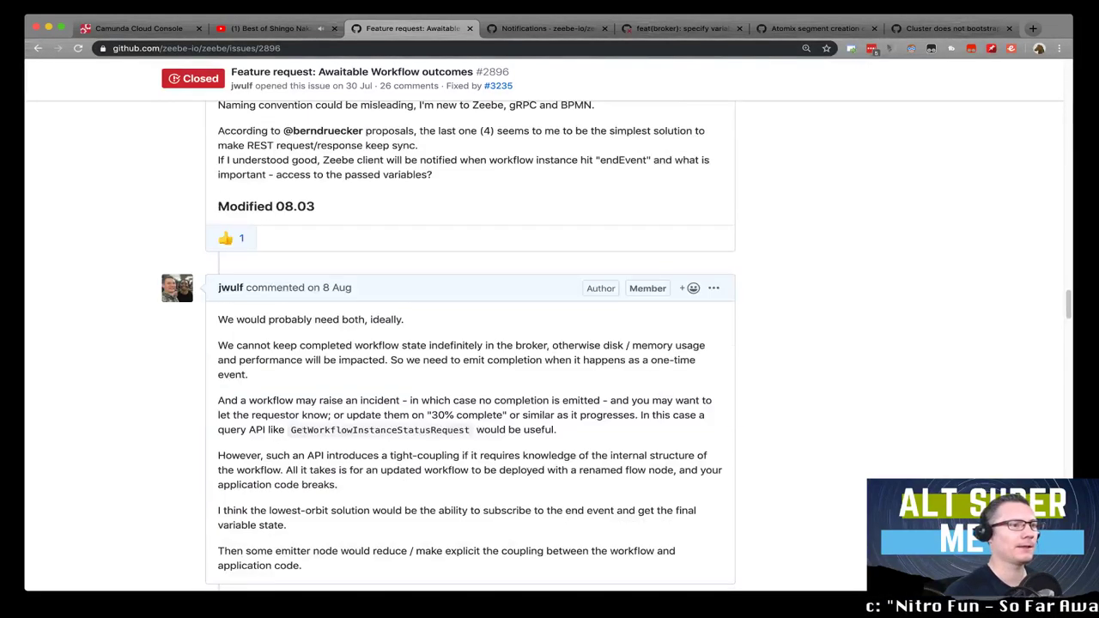
scroll(471, 344, down, 20)
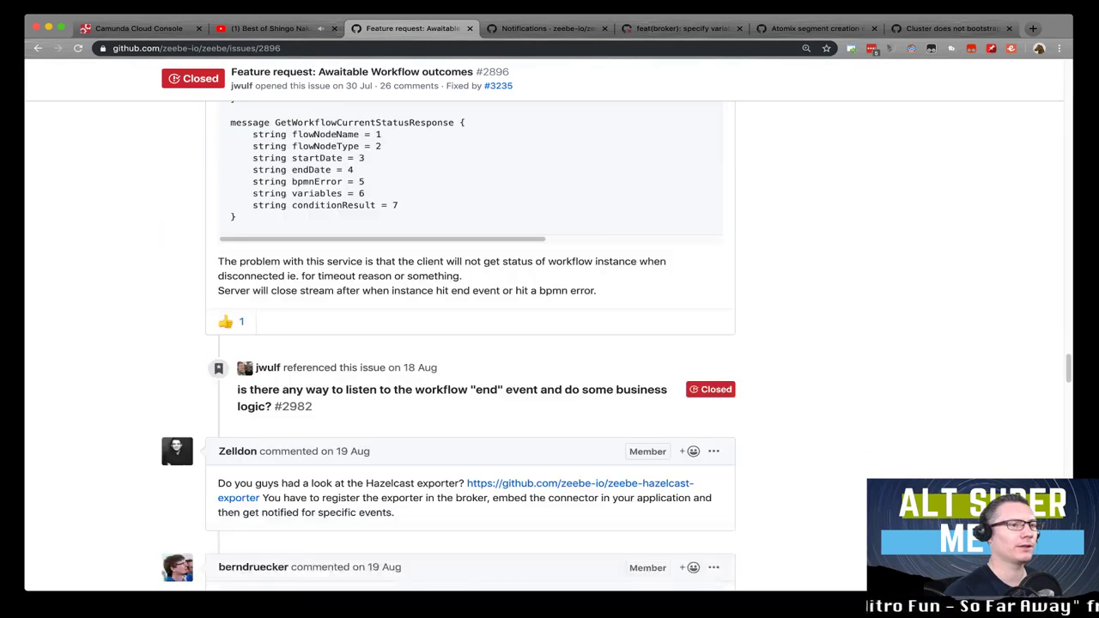
scroll(470, 343, down, 7)
scroll(470, 344, up, 2)
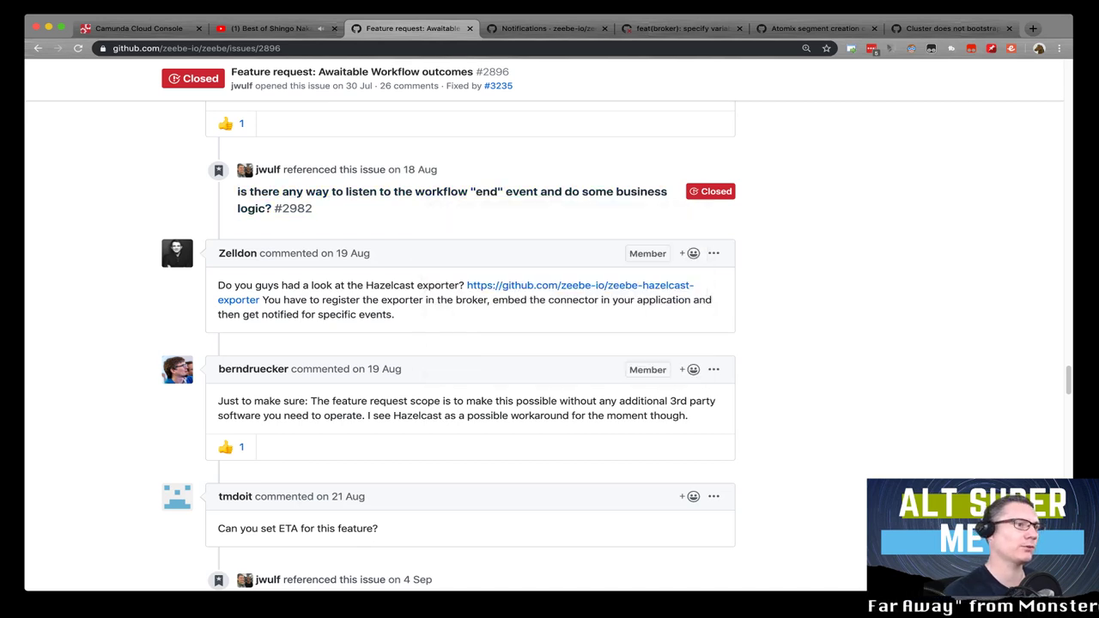
scroll(471, 347, down, 1)
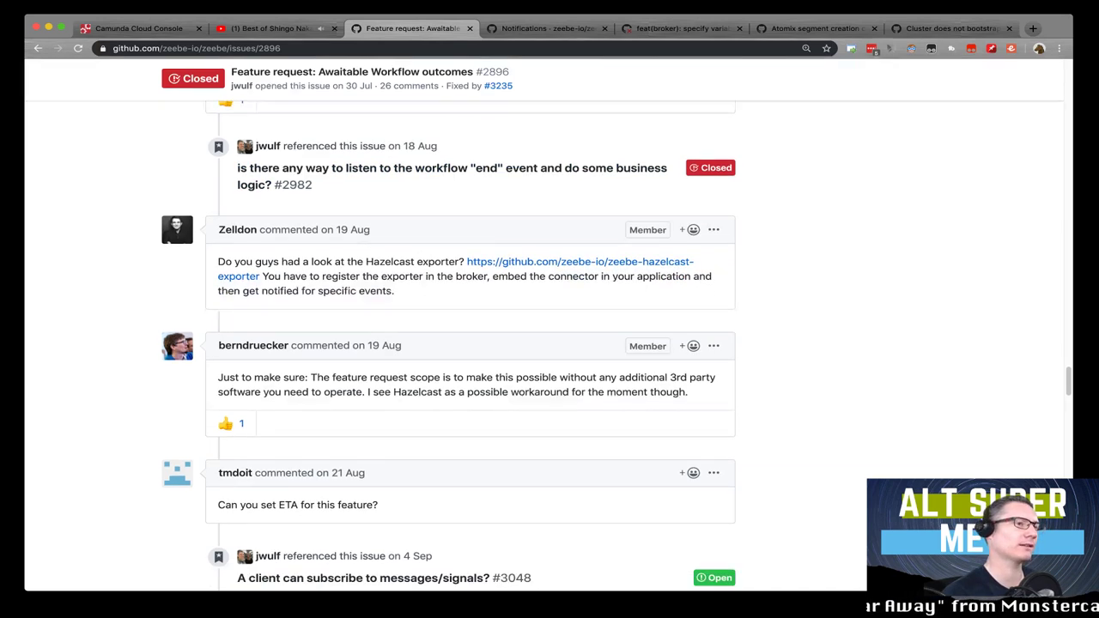
scroll(236, 169, down, 2)
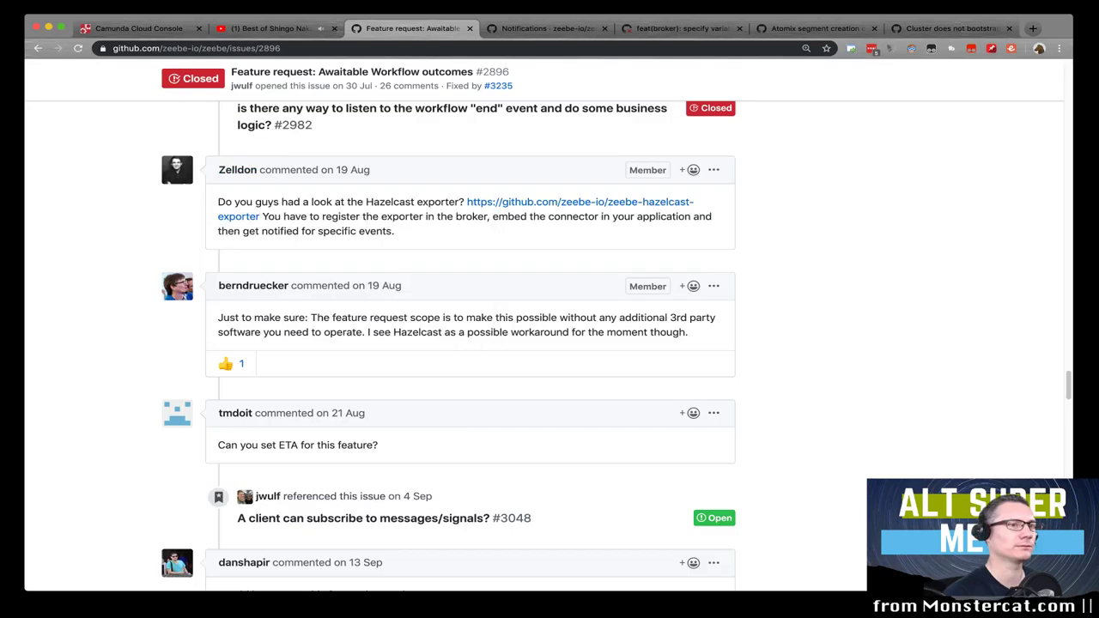
Step: Add thumbs-up and hooray reactions to the 15 September comment "Can we have this feature?" on issue #2896
scroll(549, 343, down, 3)
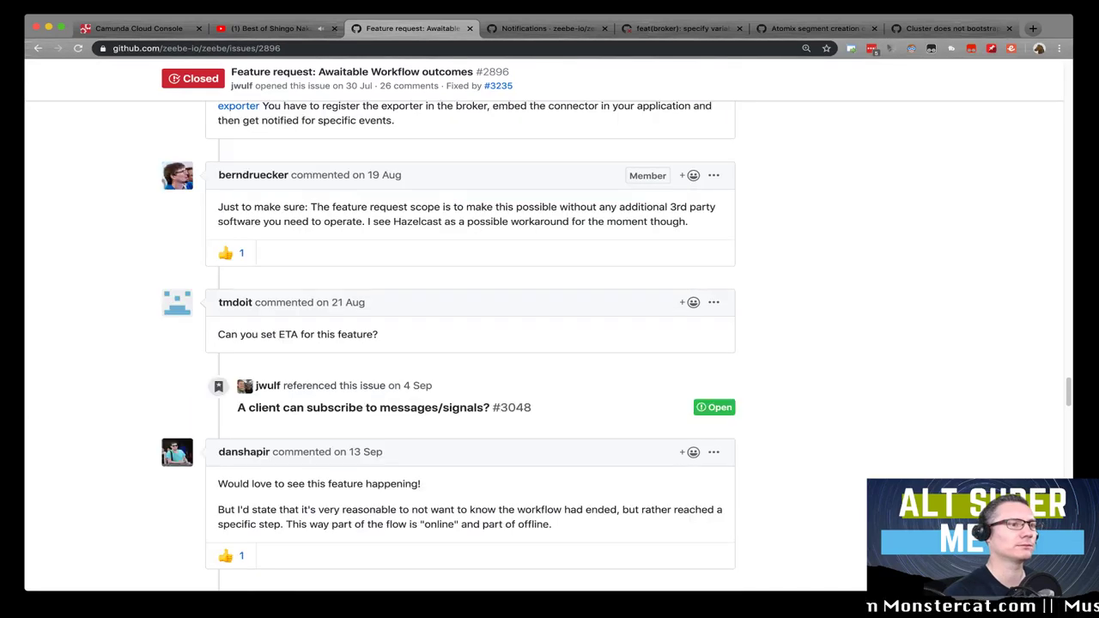
scroll(550, 344, down, 4)
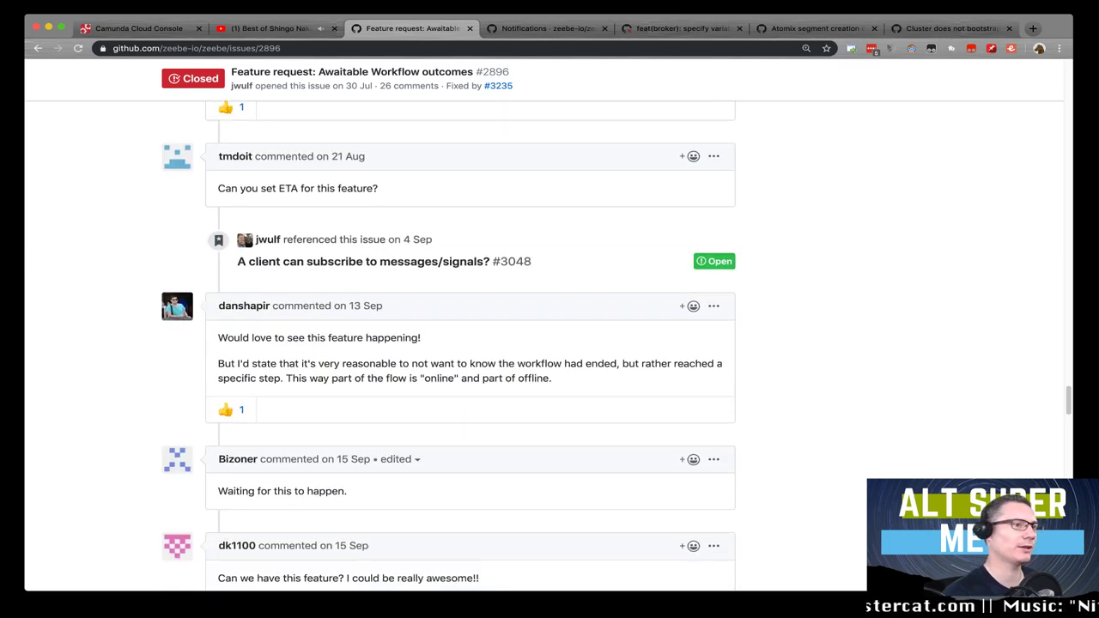
scroll(470, 344, down, 1)
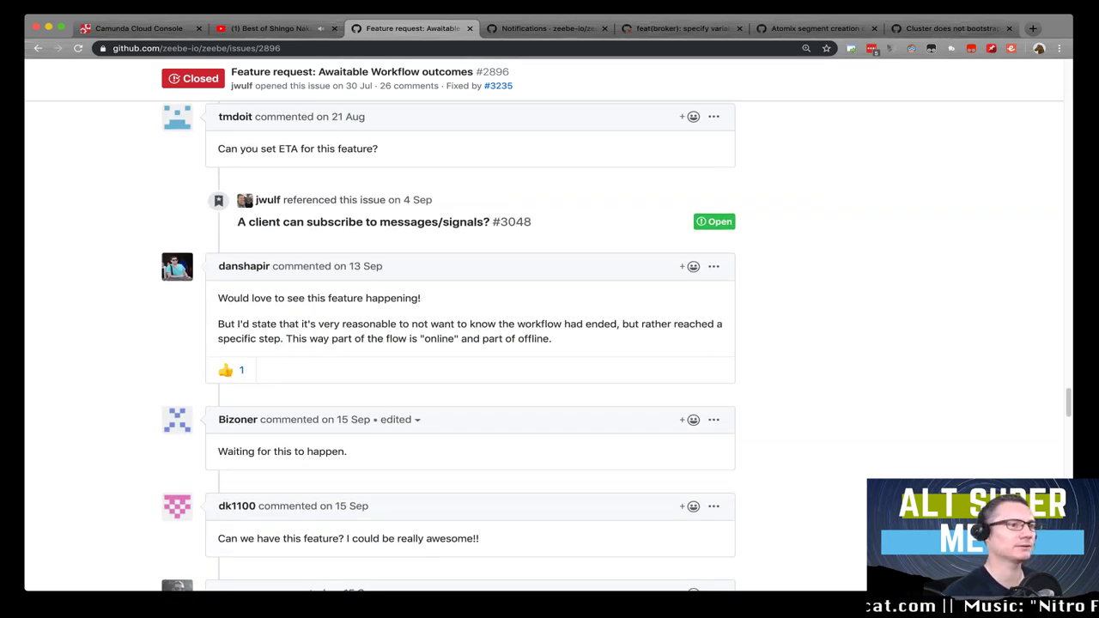
mouse_move(243, 266)
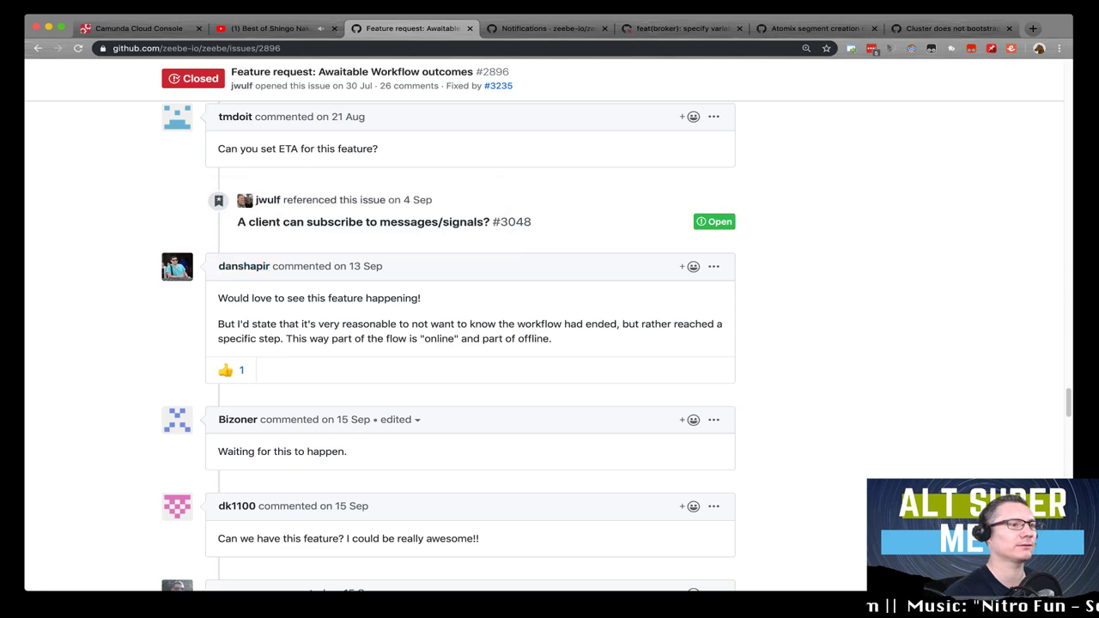
scroll(471, 343, down, 5)
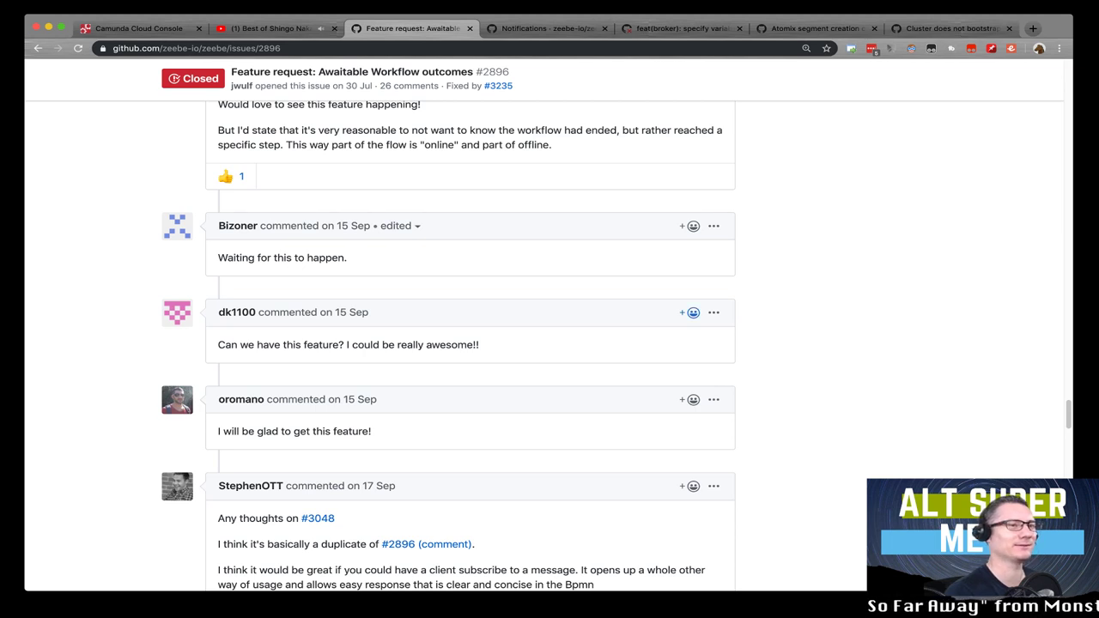
click(693, 313)
click(608, 366)
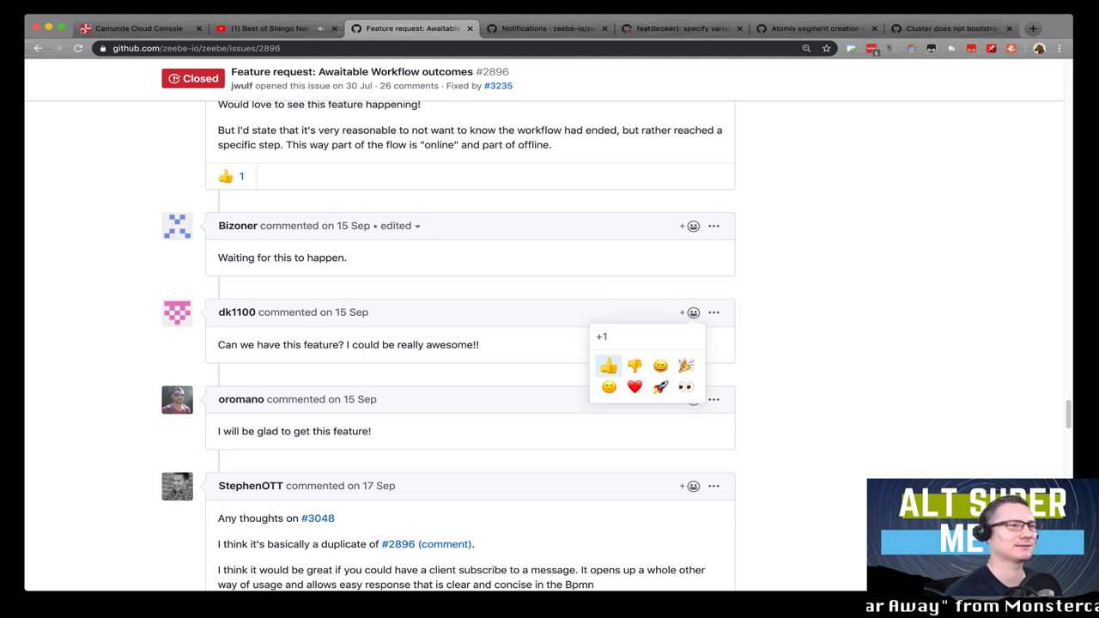
click(693, 312)
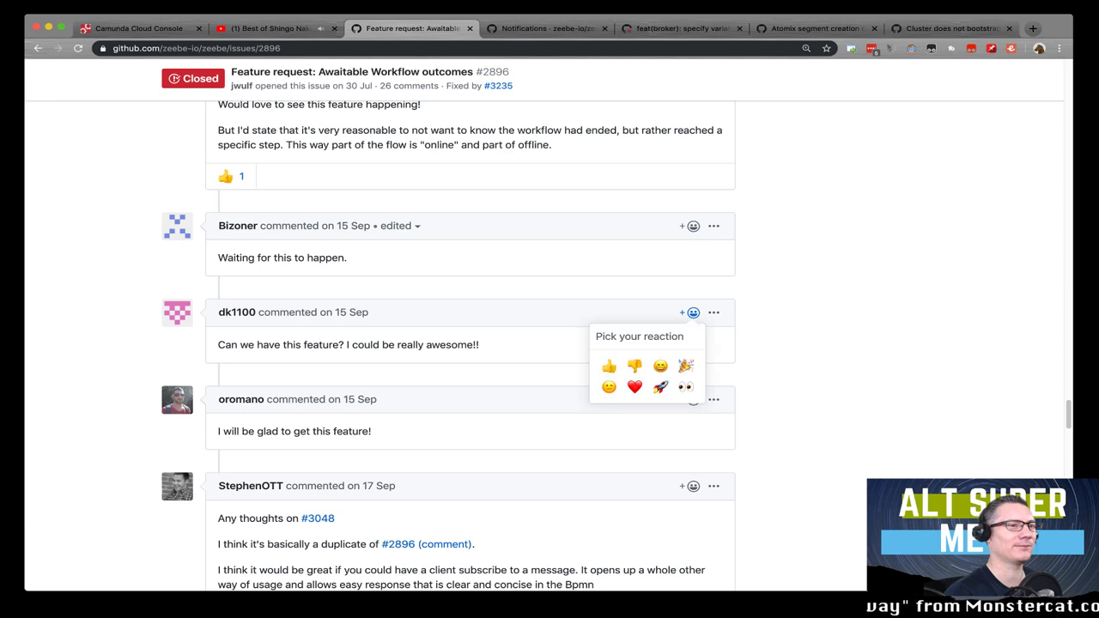
click(609, 366)
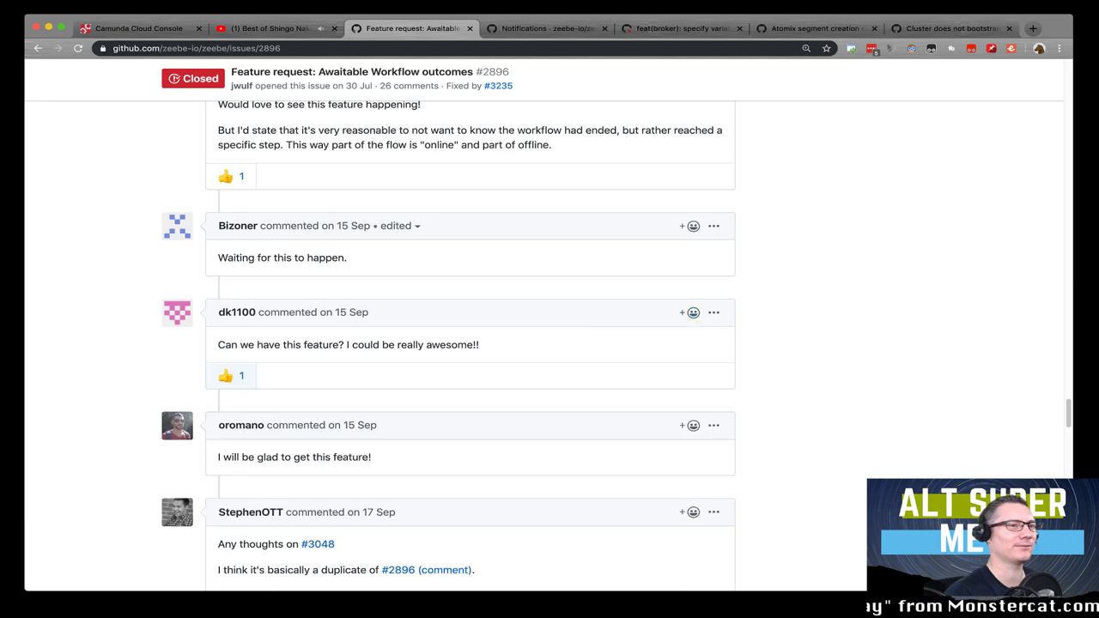
click(692, 312)
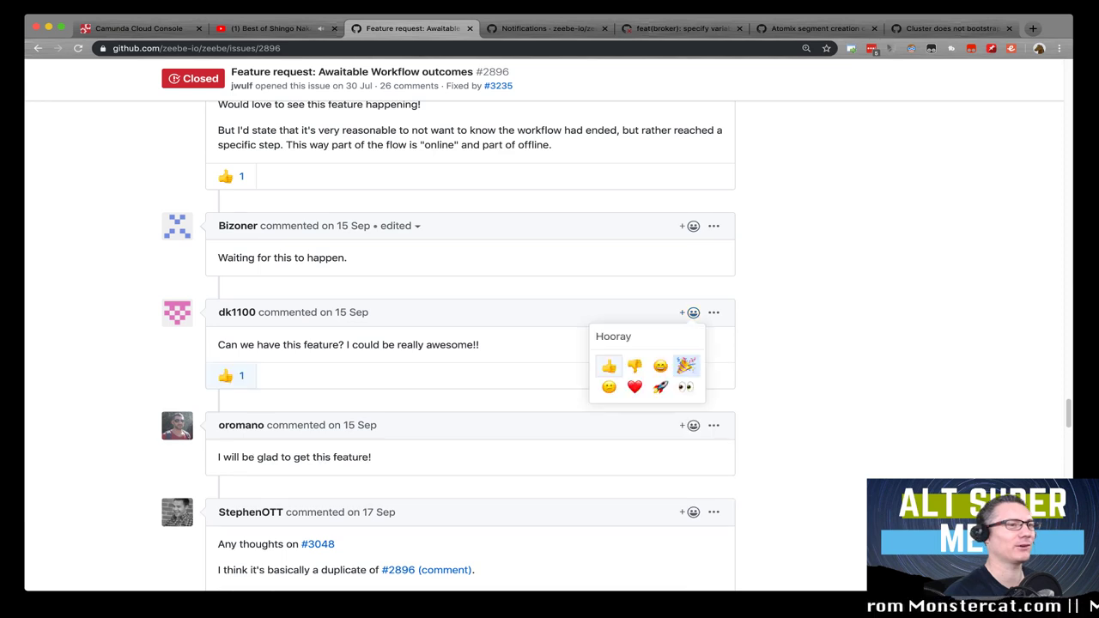
Step: Open the referenced issue "Implement Awaitable Workflow Outcome #77" in its own tab beside issue #2896, then return to #2896
scroll(685, 366, down, 3)
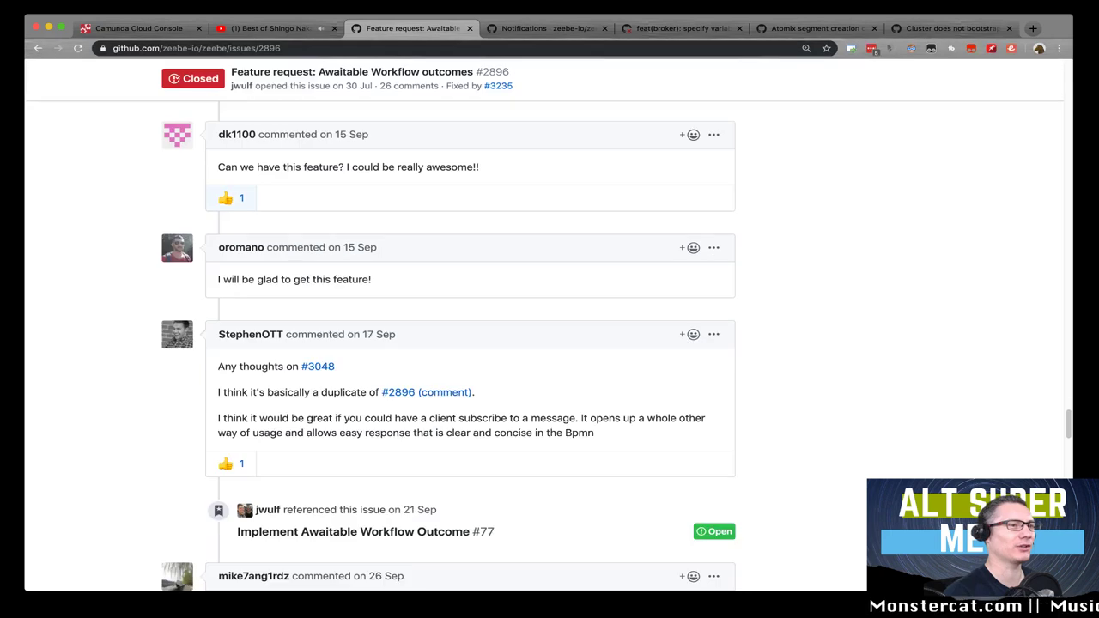
scroll(380, 323, down, 1)
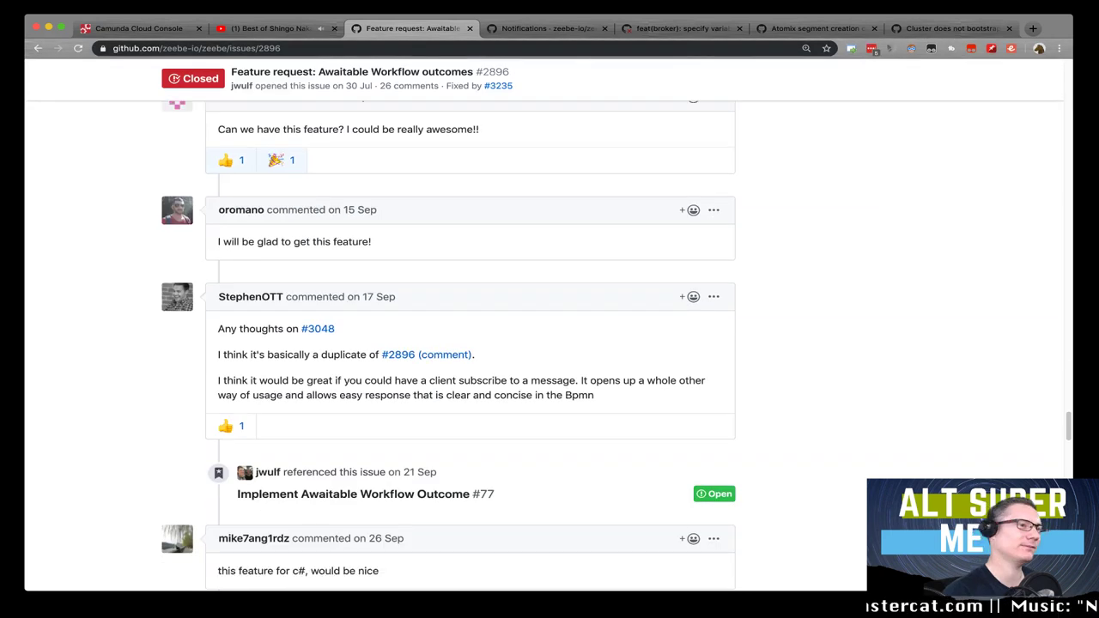
scroll(380, 386, down, 1)
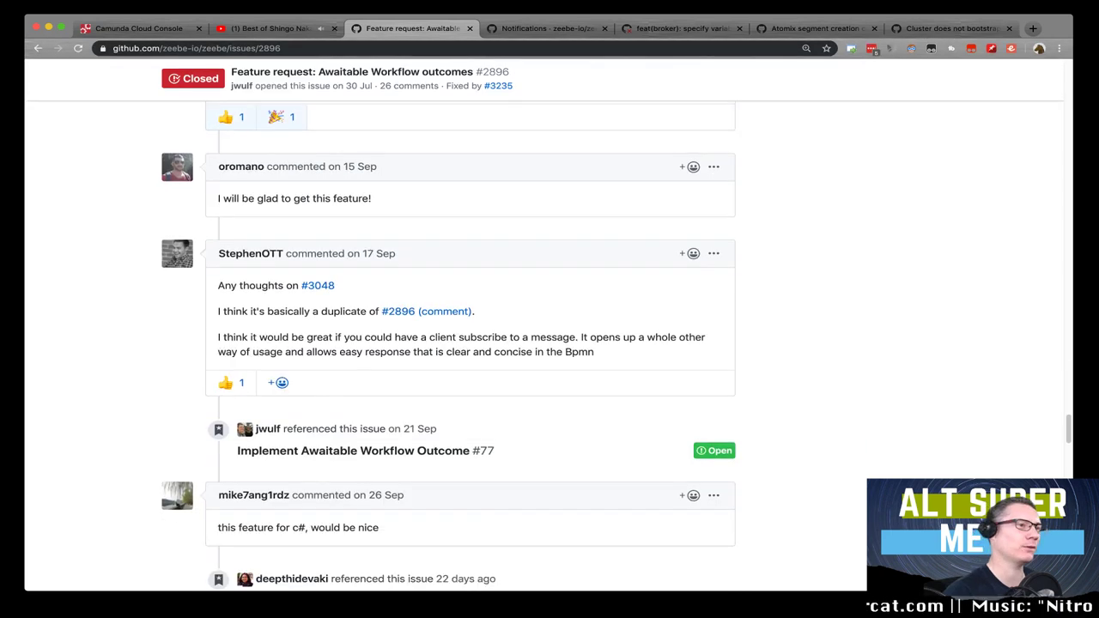
scroll(380, 361, down, 1)
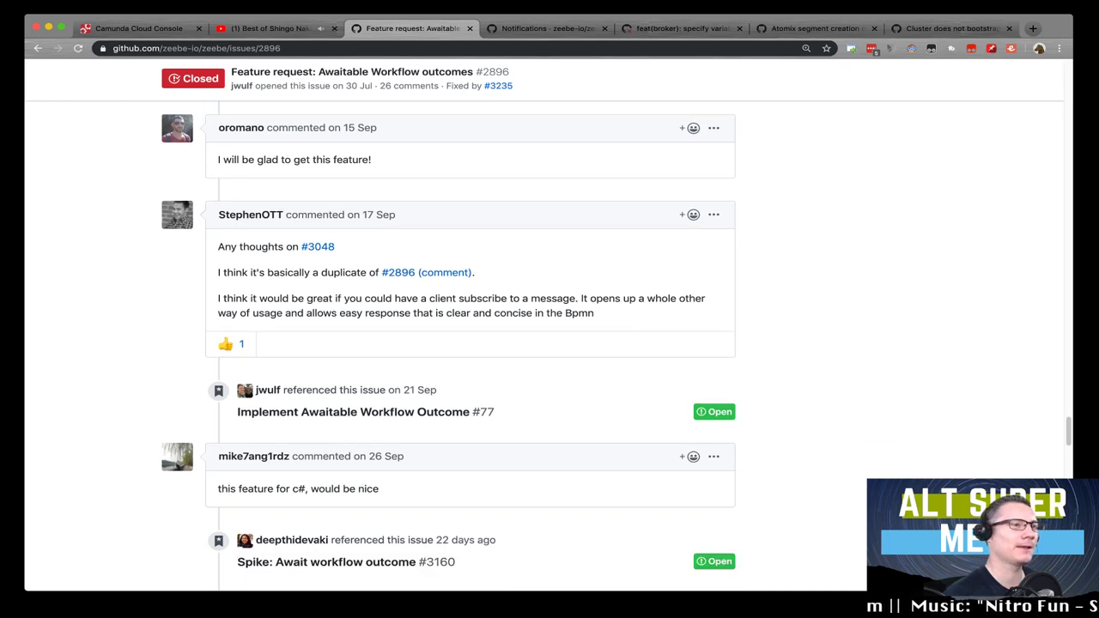
scroll(380, 361, down, 1)
scroll(380, 352, down, 1)
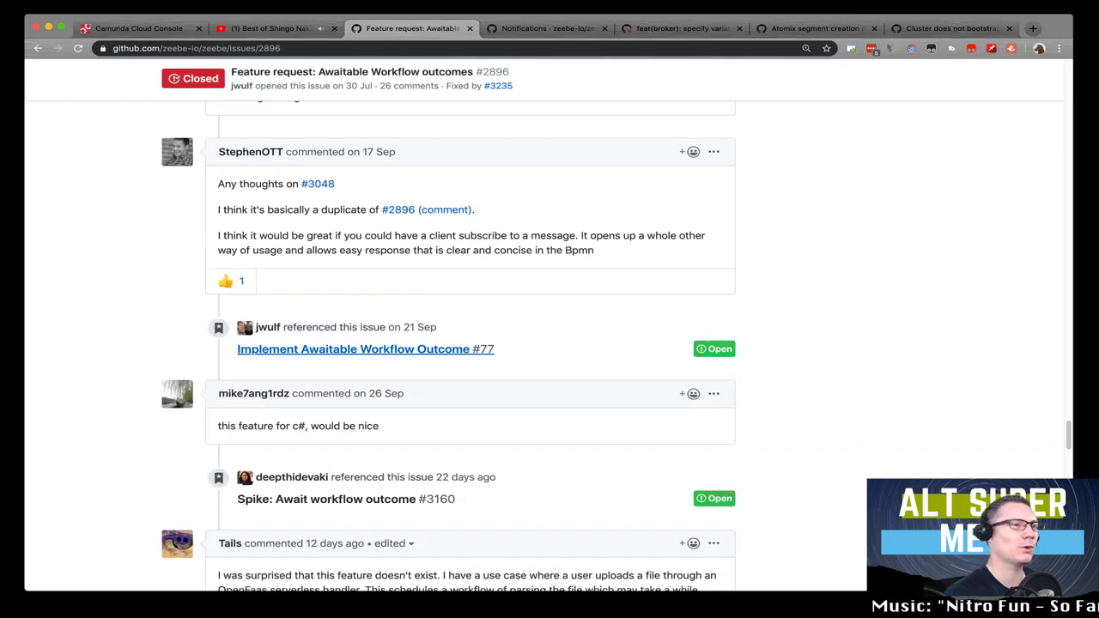
mouse_move(380, 349)
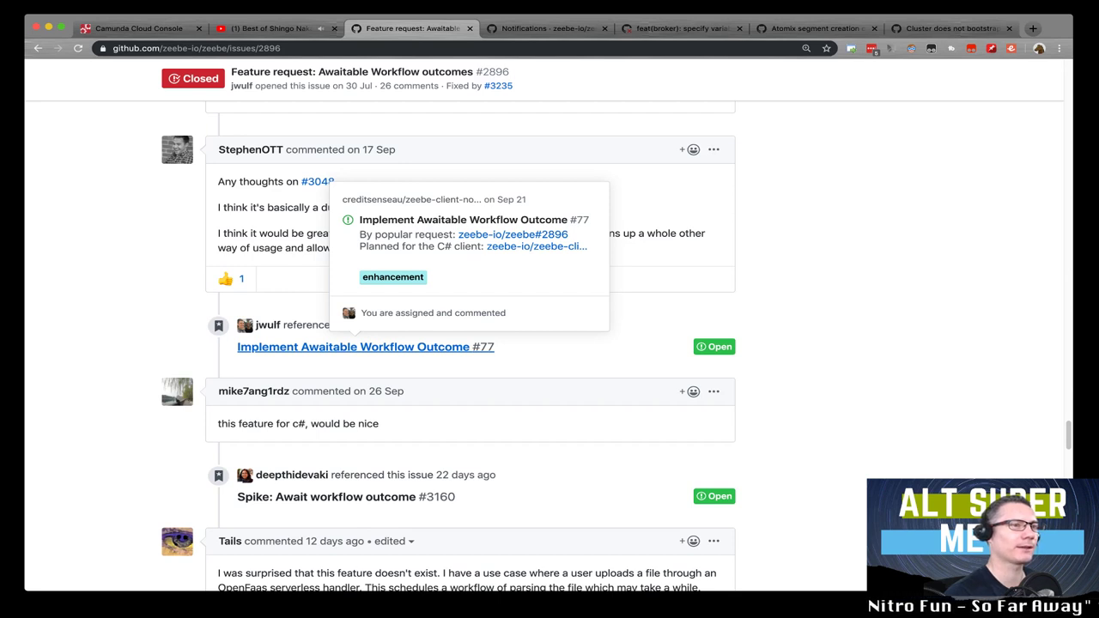
triple_click(380, 348)
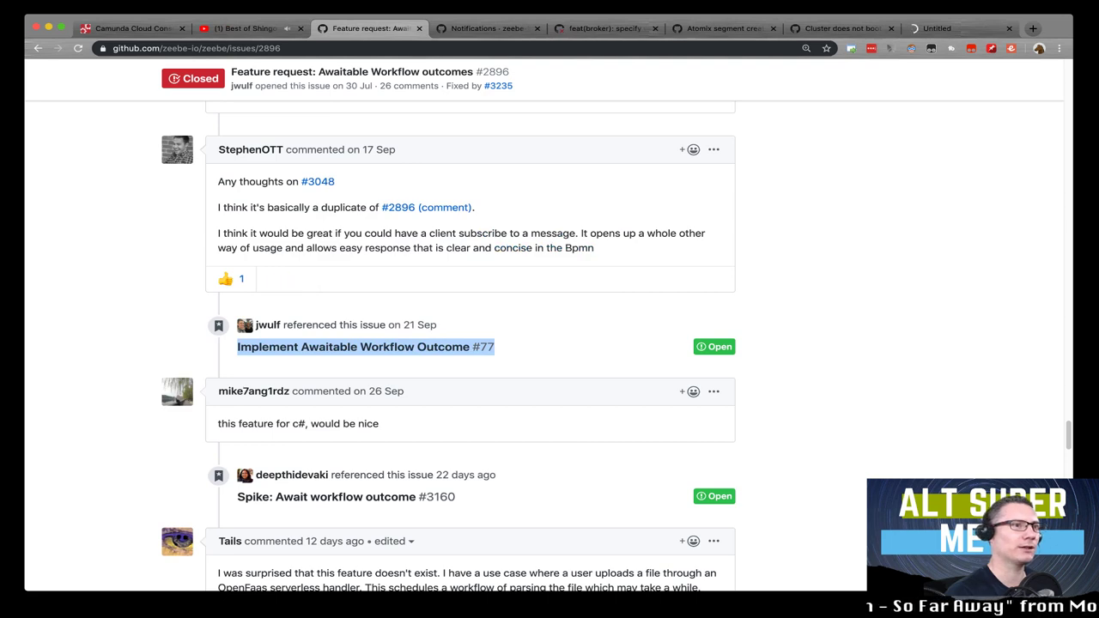
key(super+t)
drag(935, 28, 485, 29)
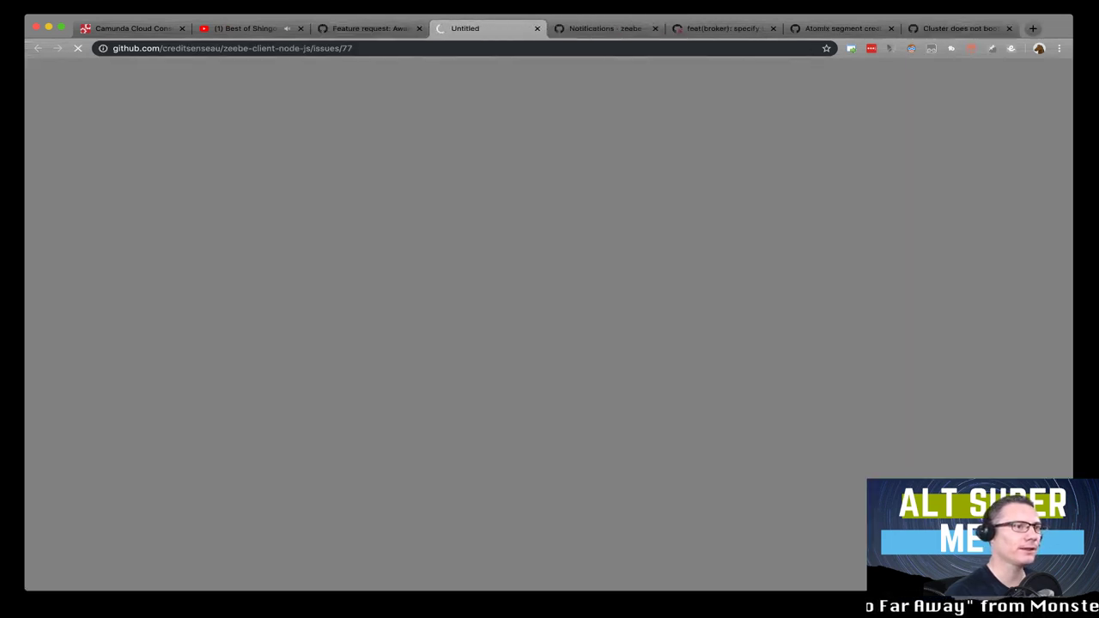
click(369, 28)
Step: Read the comment on the OpenFaas serverless file-upload use case and add a thumbs-up reaction to it
scroll(470, 343, down, 3)
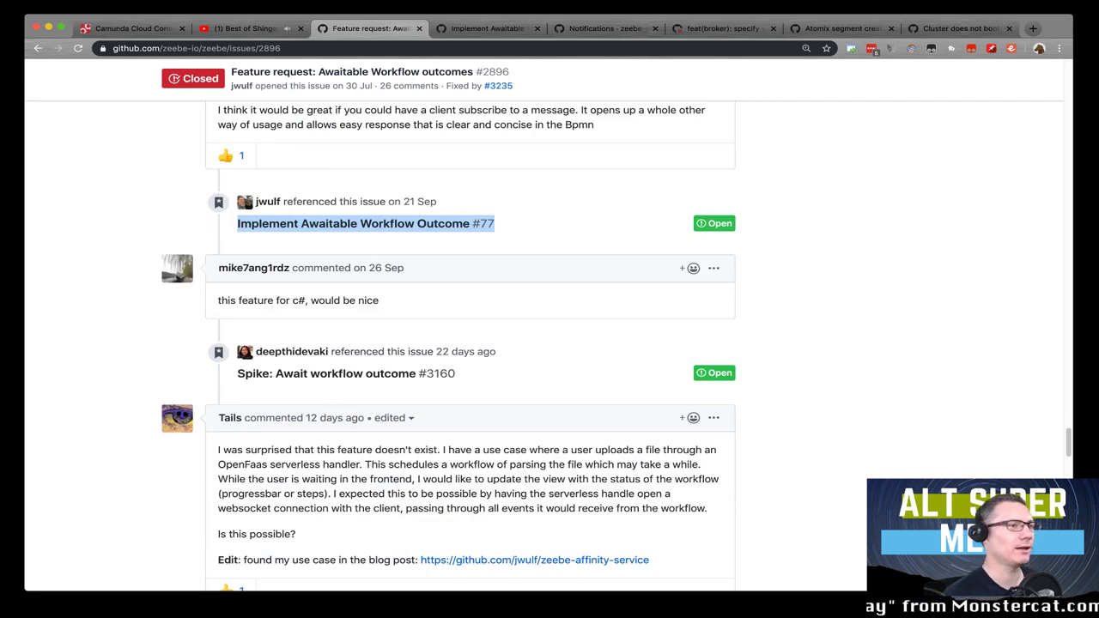
scroll(470, 344, down, 2)
scroll(469, 344, down, 1)
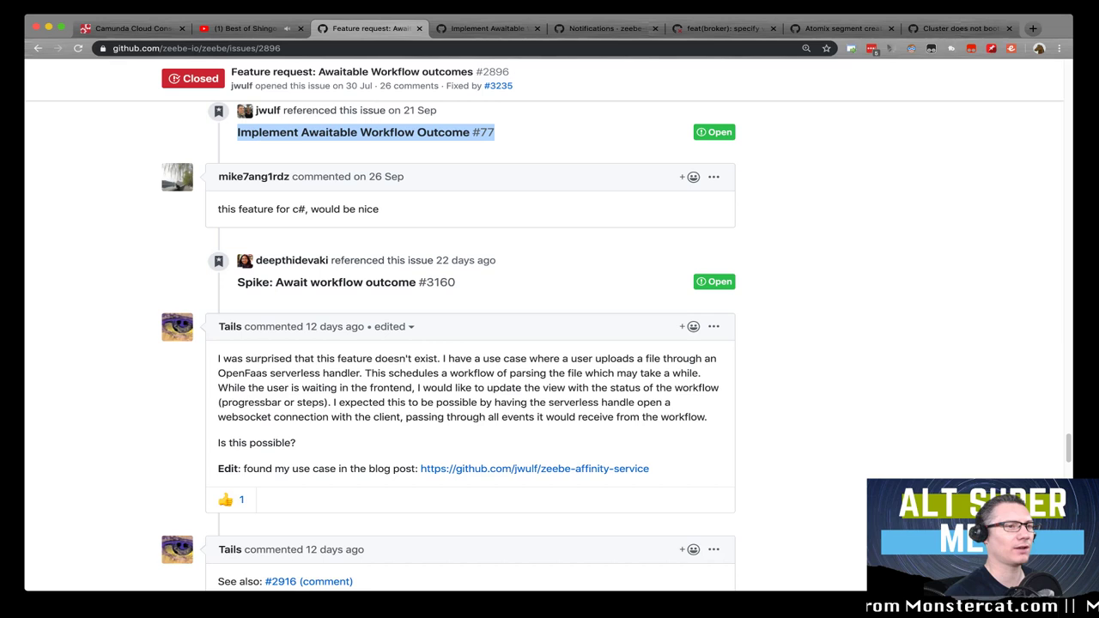
scroll(469, 343, down, 1)
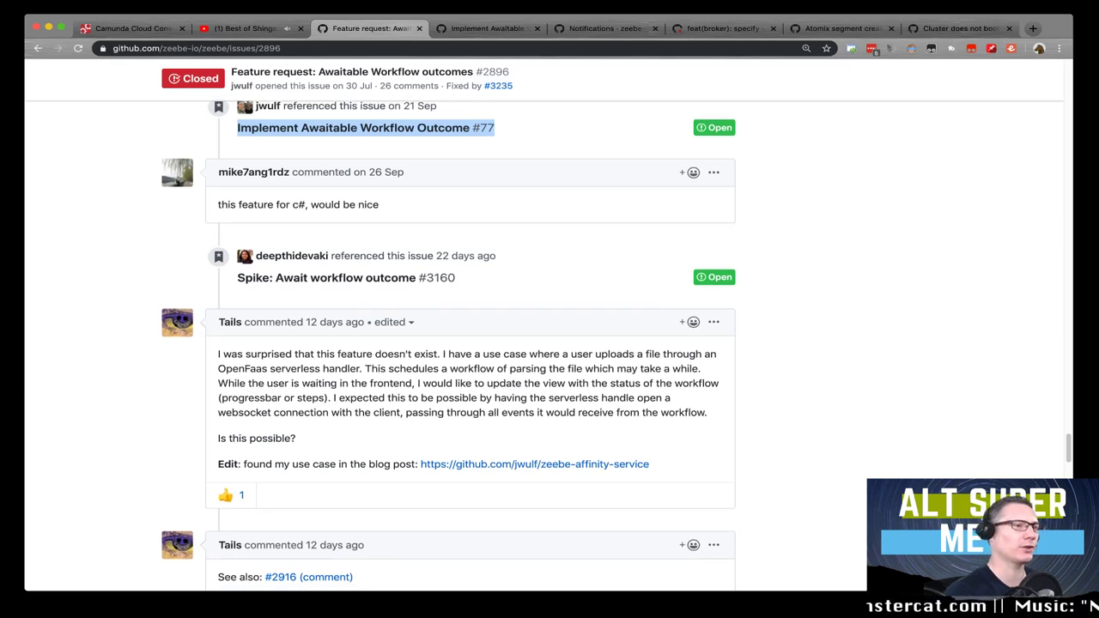
scroll(470, 343, down, 1)
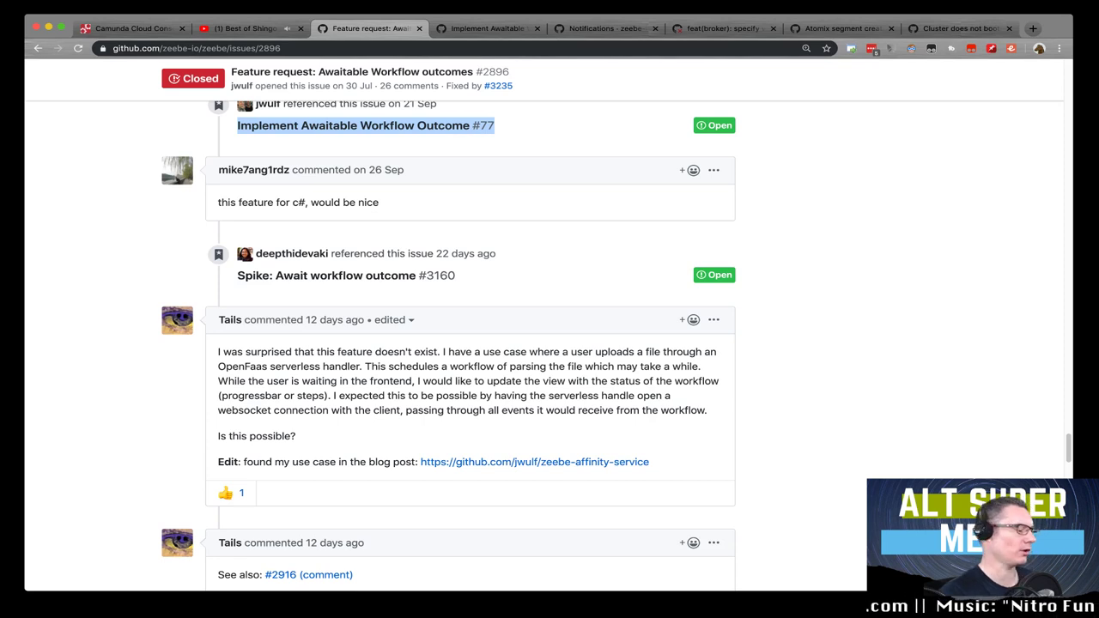
double_click(242, 366)
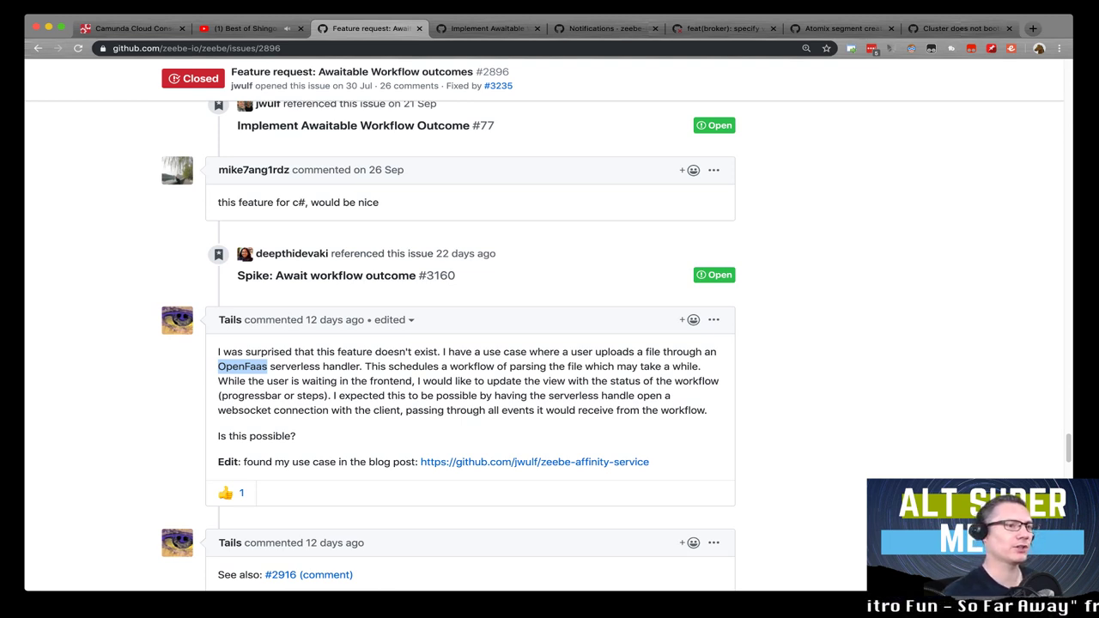
drag(378, 366, 691, 410)
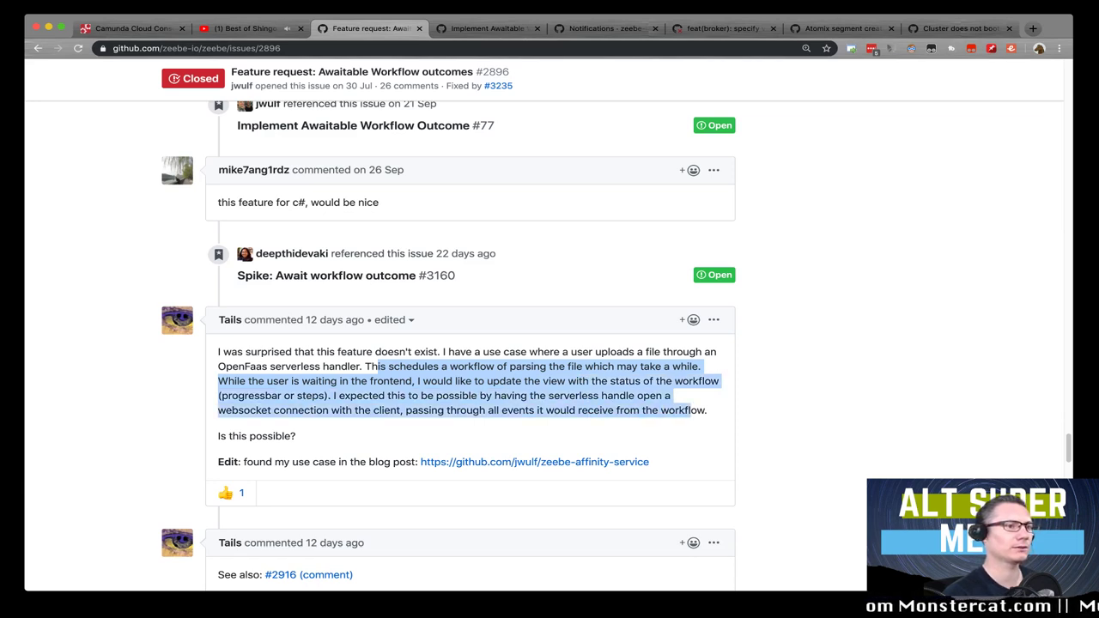
click(692, 410)
scroll(558, 379, down, 1)
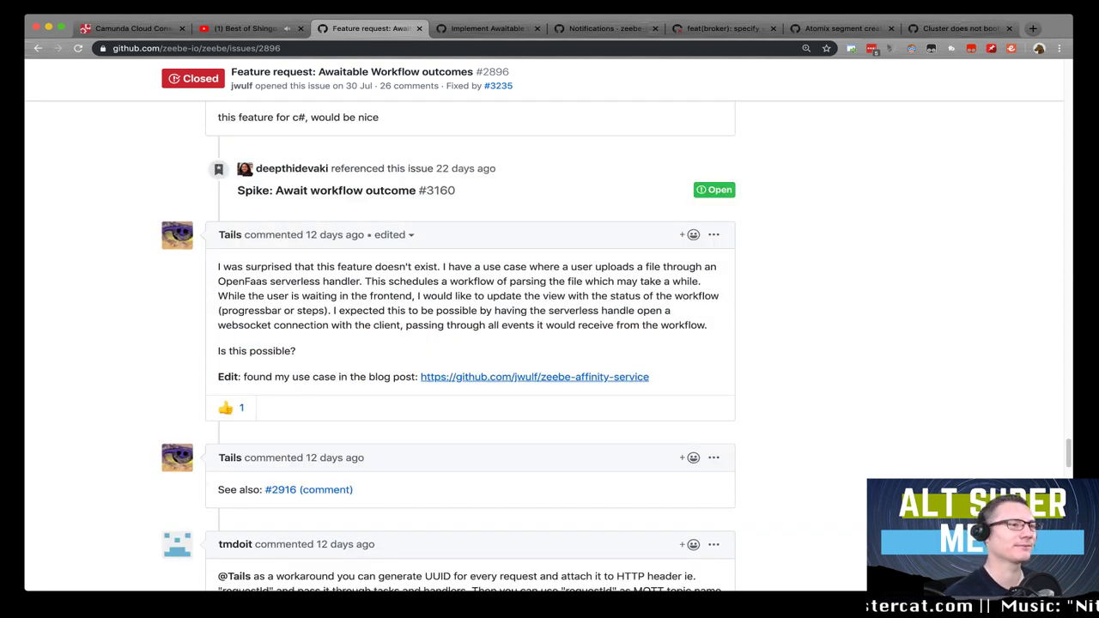
scroll(471, 343, down, 3)
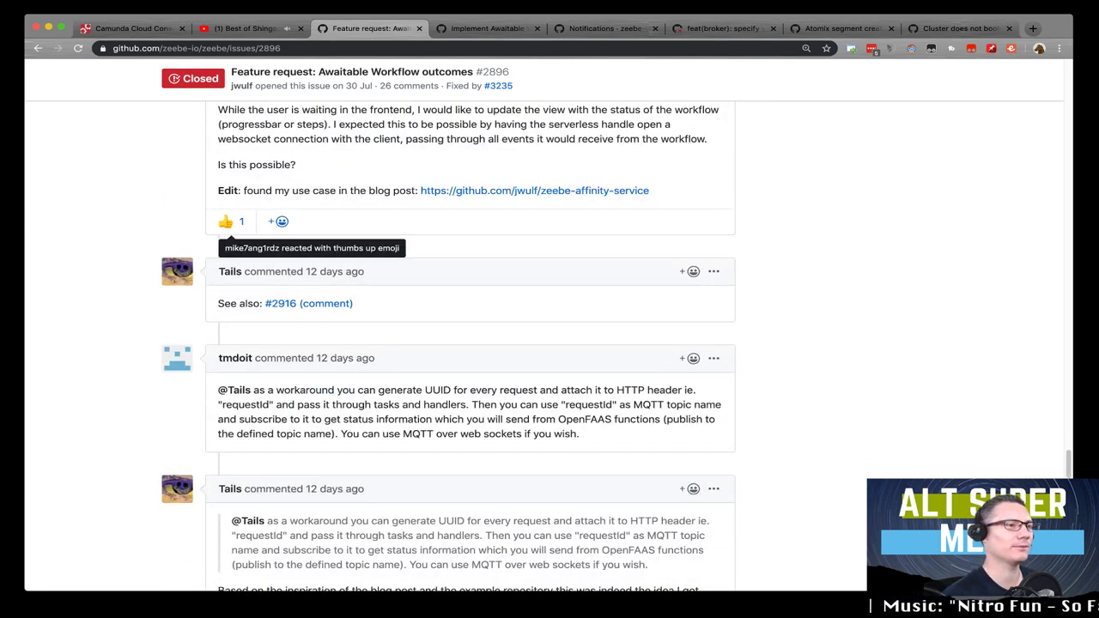
click(230, 221)
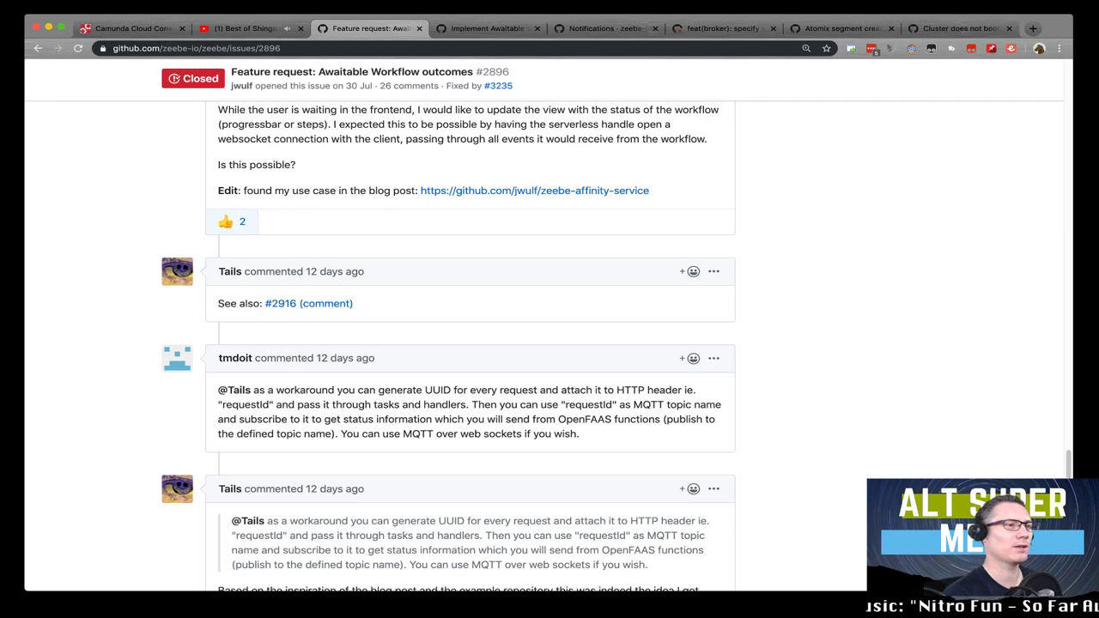
Step: Read the replies on the requestId and MQTT workaround, and examine the assignment, label, pull request and closing events on issue #2896
scroll(470, 344, down, 2)
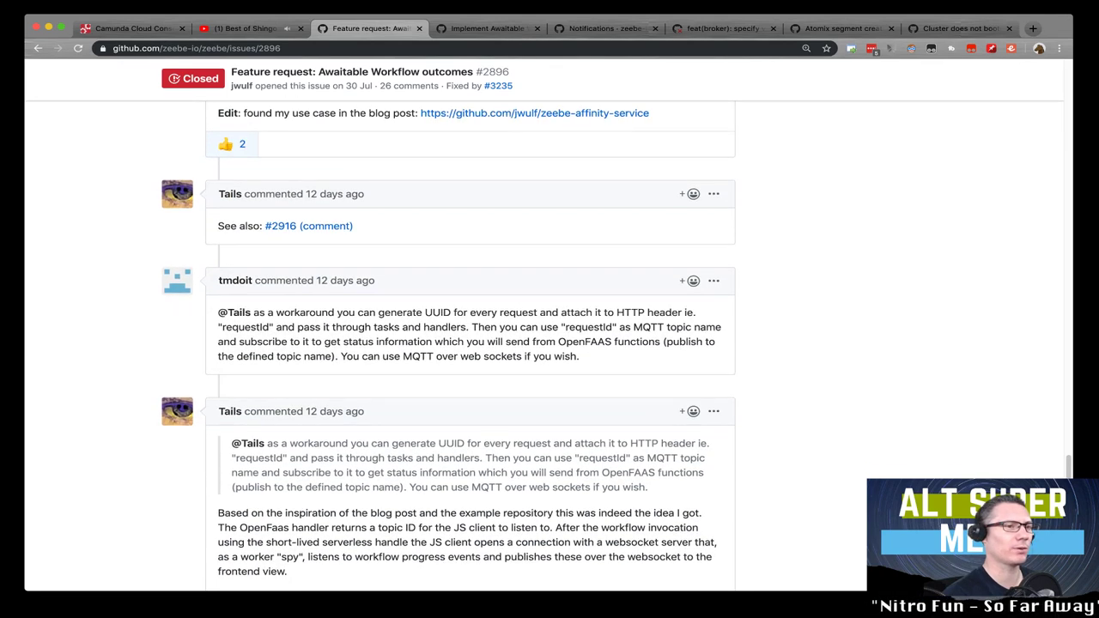
scroll(470, 344, down, 1)
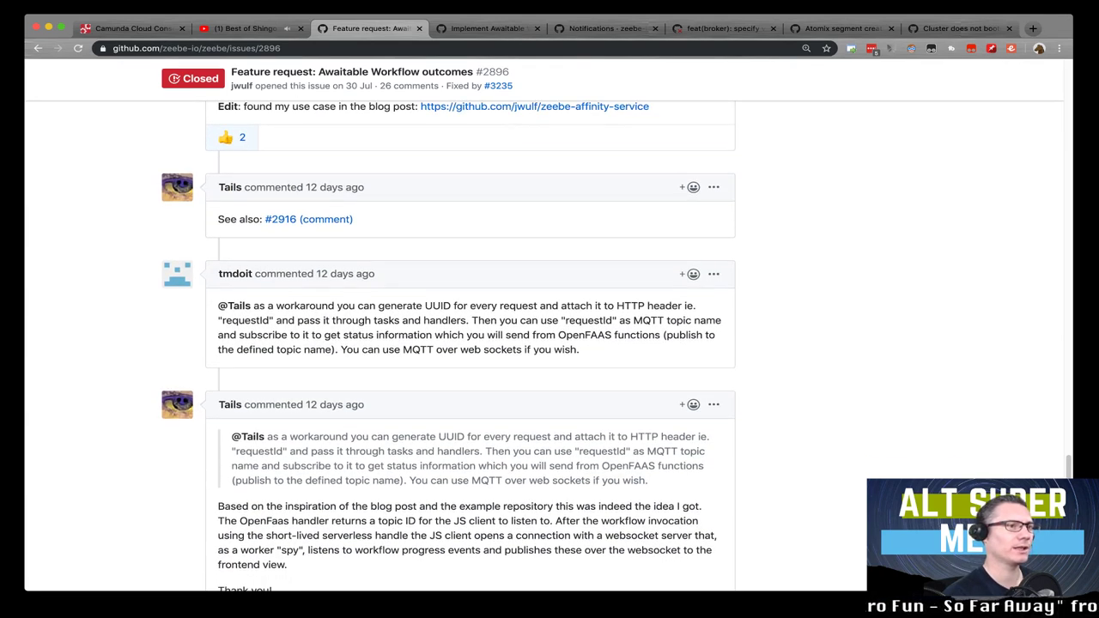
scroll(470, 344, down, 5)
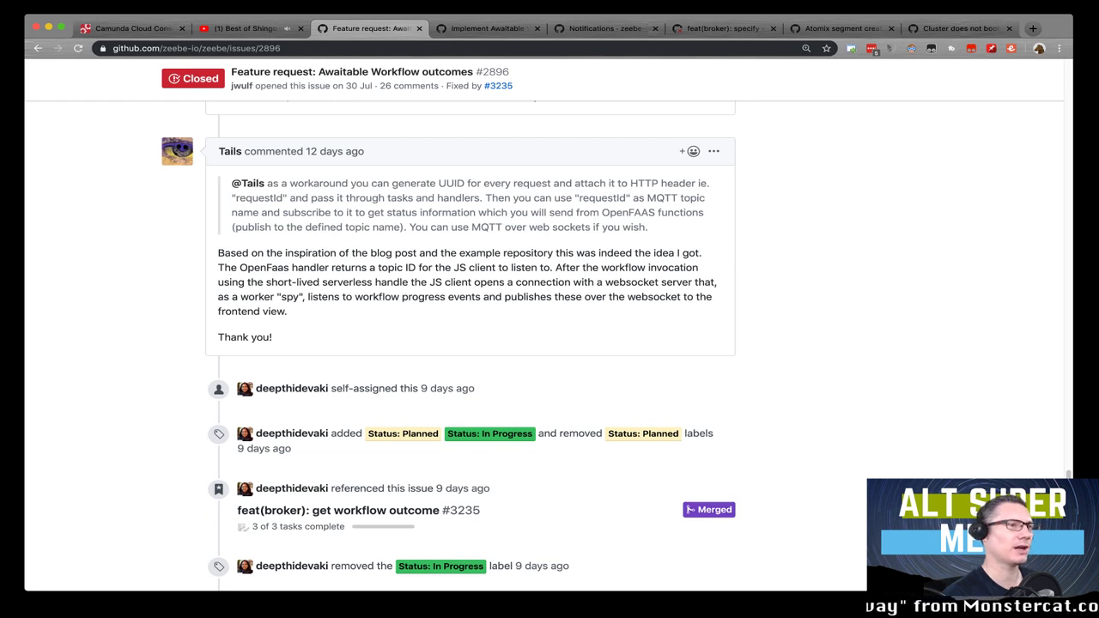
mouse_move(230, 152)
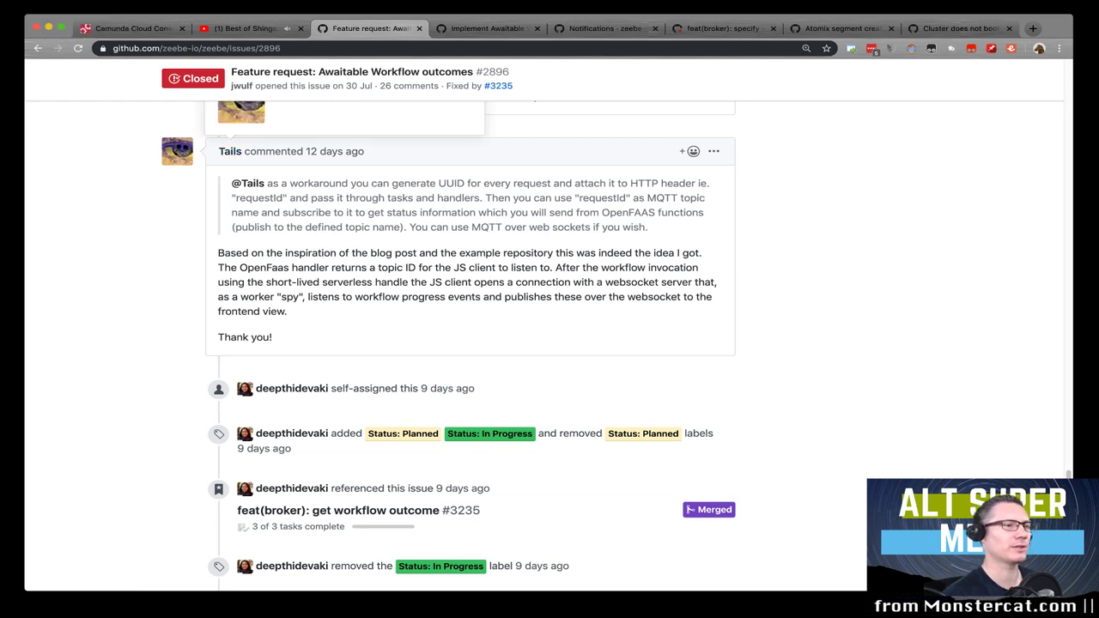
scroll(230, 151, up, 2)
mouse_move(231, 244)
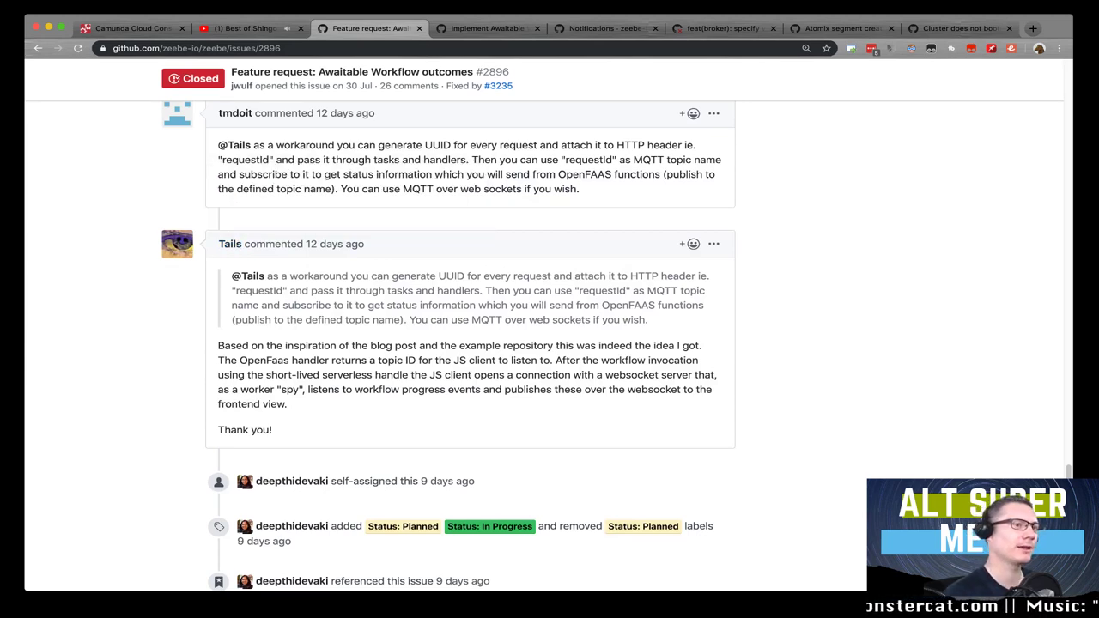
scroll(470, 343, down, 1)
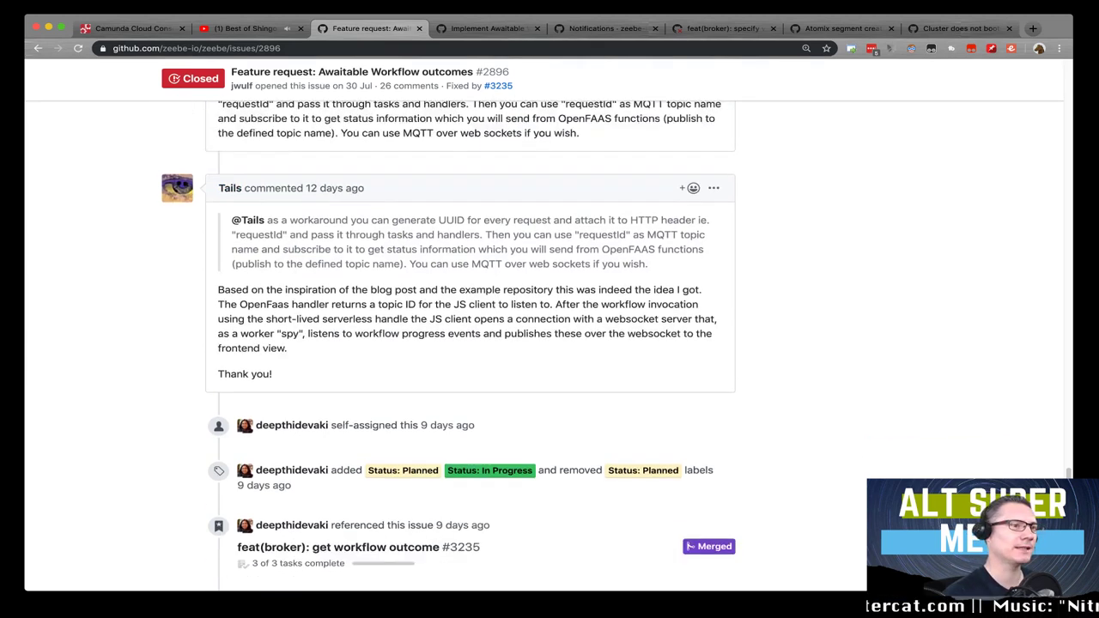
scroll(470, 343, down, 1)
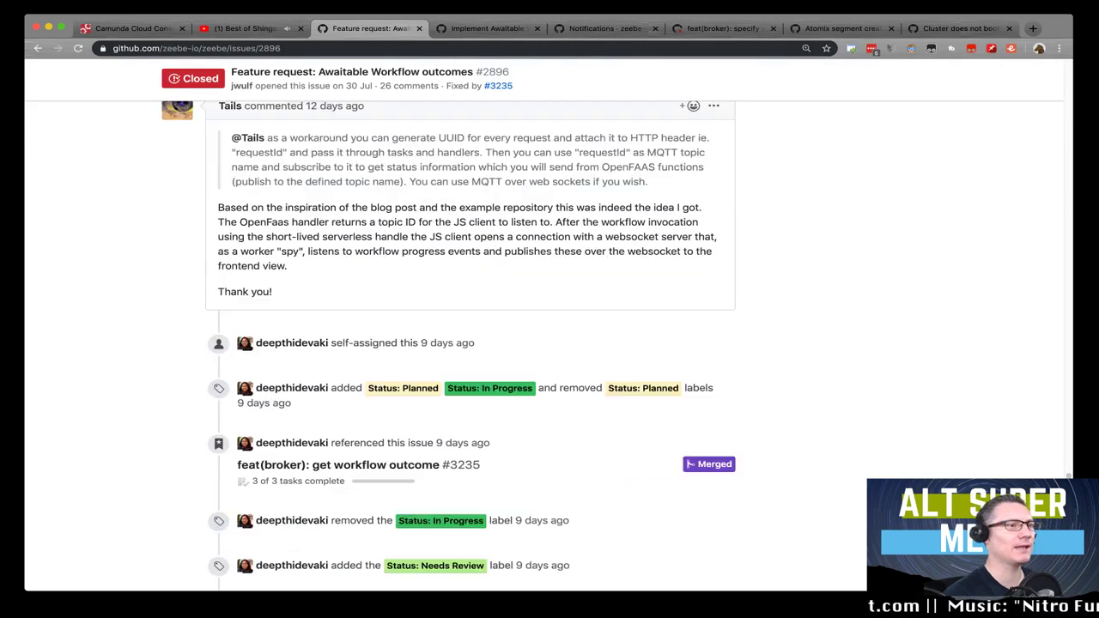
mouse_move(292, 343)
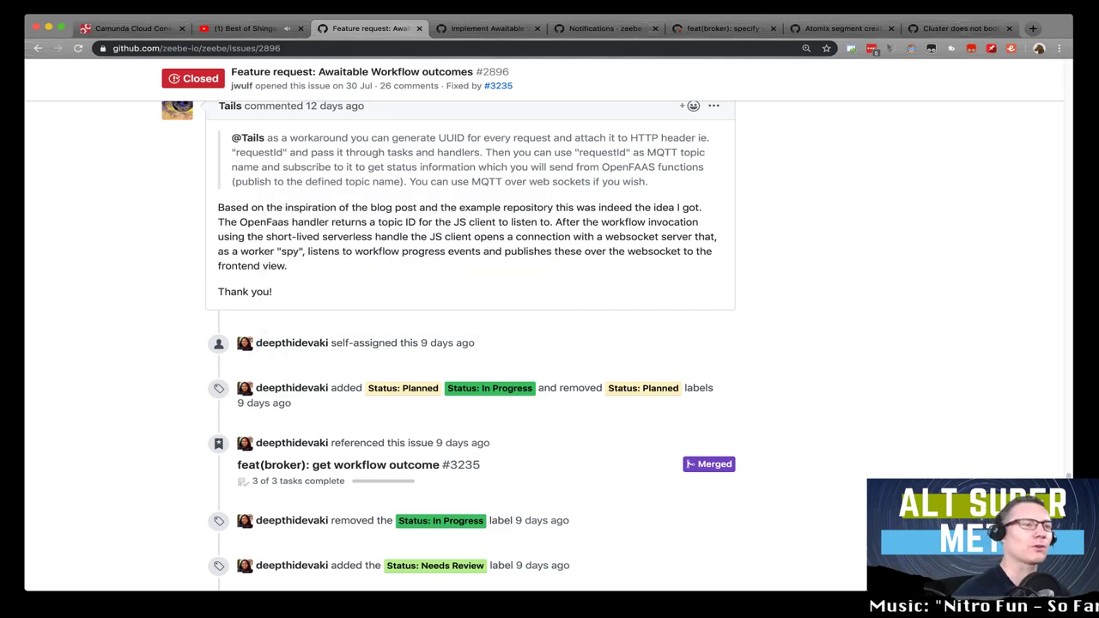
scroll(471, 343, down, 3)
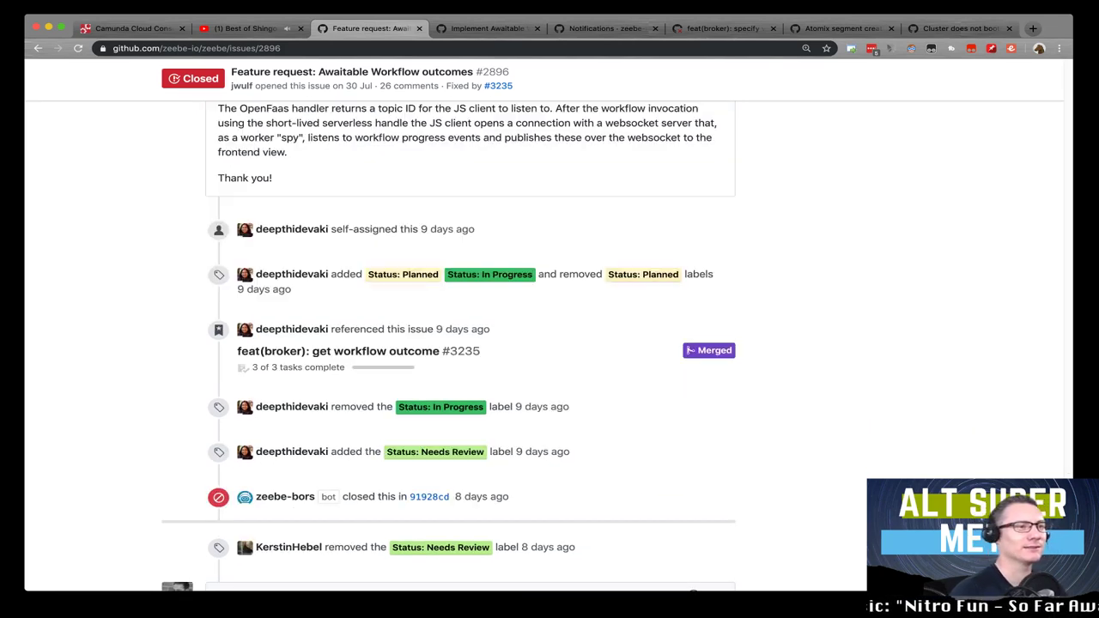
Step: Read the comments following the closure of issue #2896 on workflow completion, client reconnection and nodejs library availability
scroll(470, 343, down, 2)
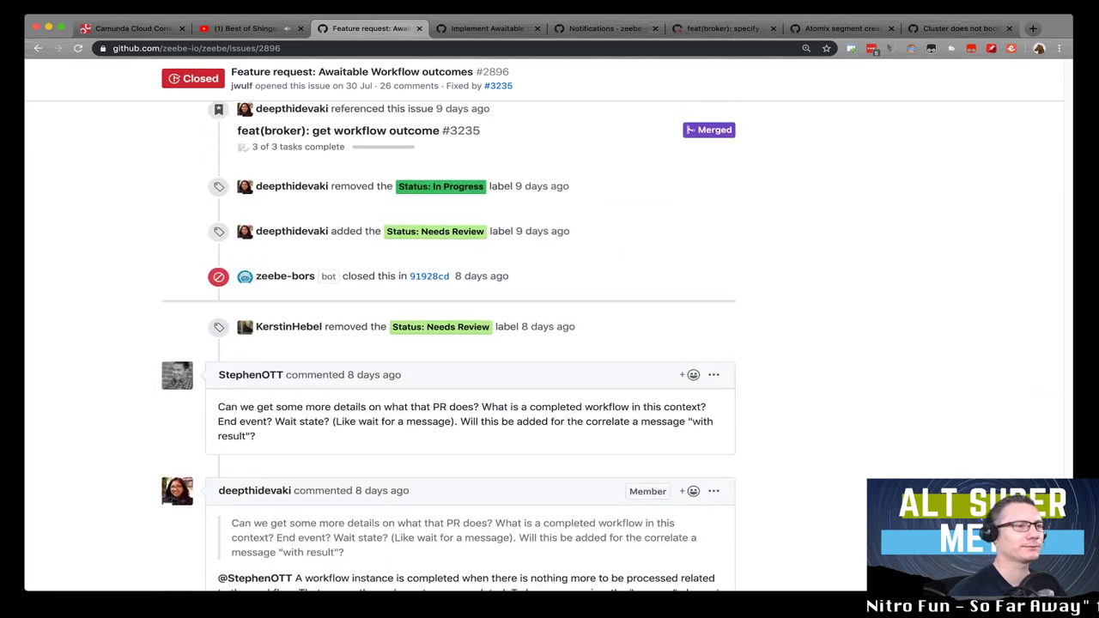
scroll(471, 343, down, 1)
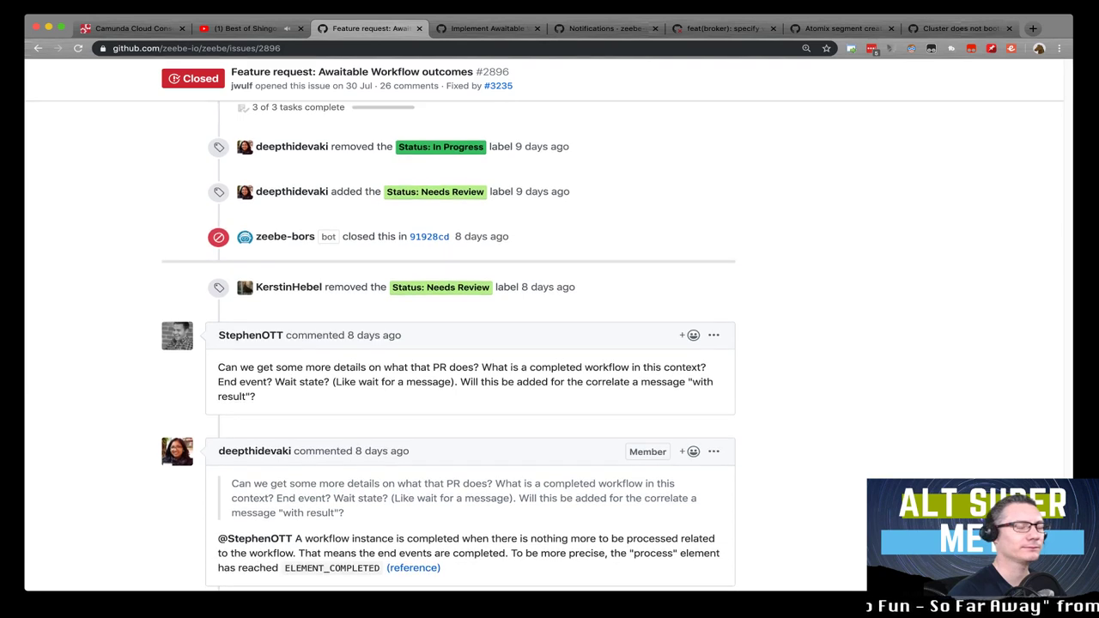
scroll(470, 343, down, 1)
scroll(470, 343, down, 1)
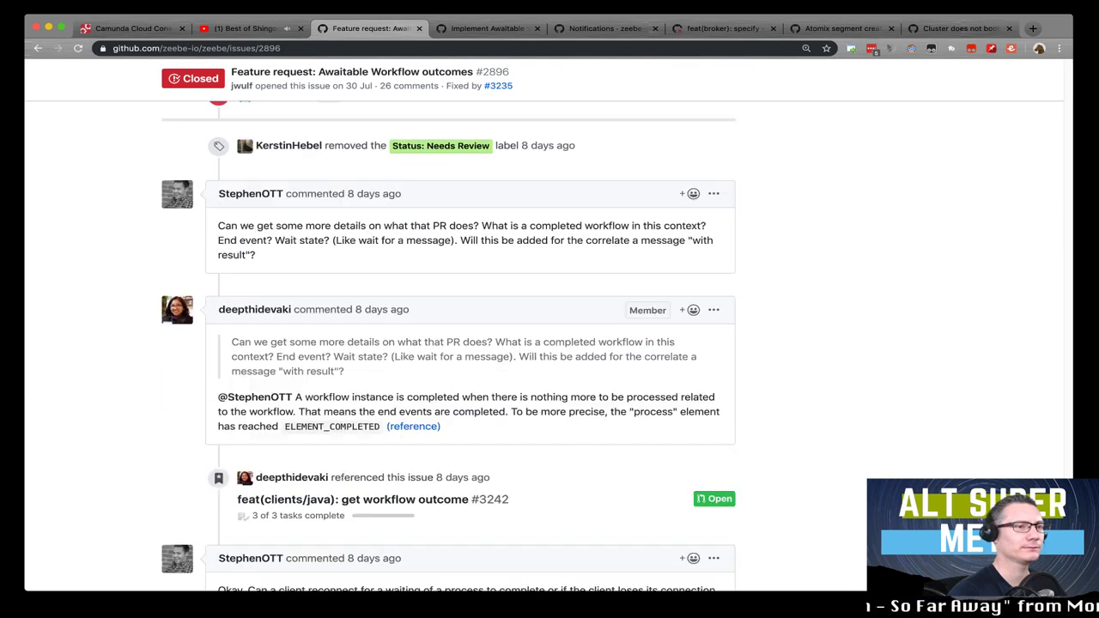
scroll(470, 344, down, 1)
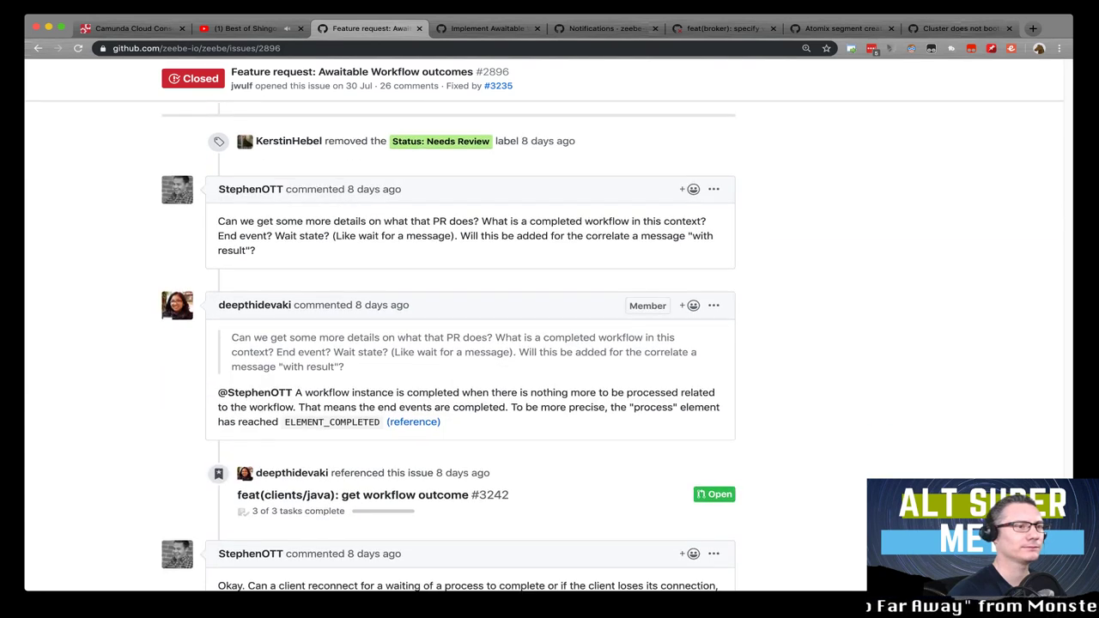
scroll(471, 343, down, 2)
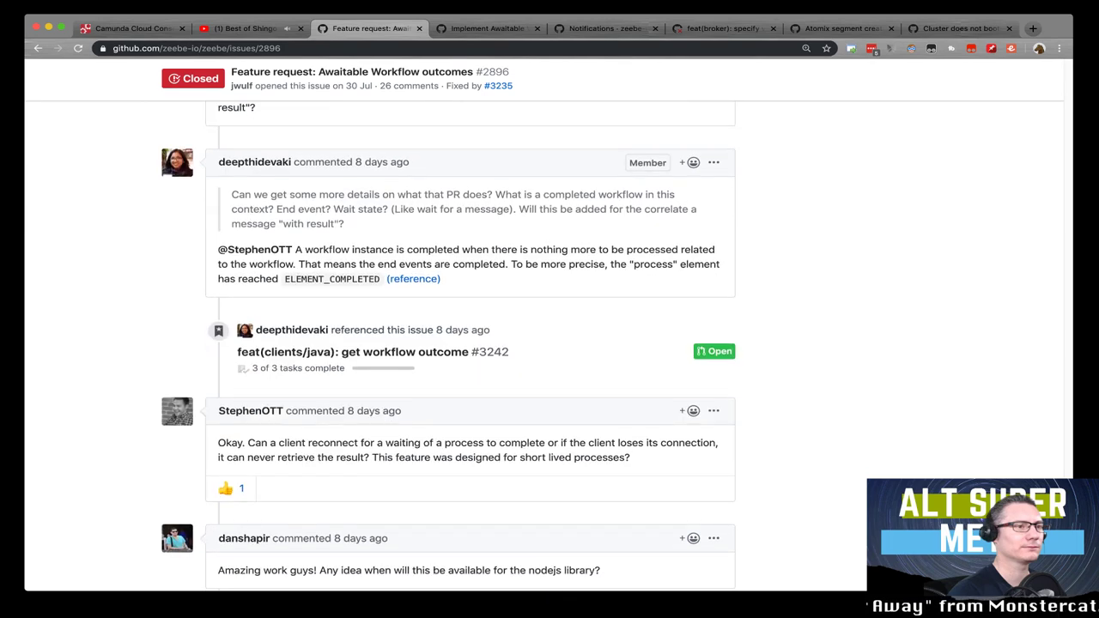
scroll(470, 343, down, 2)
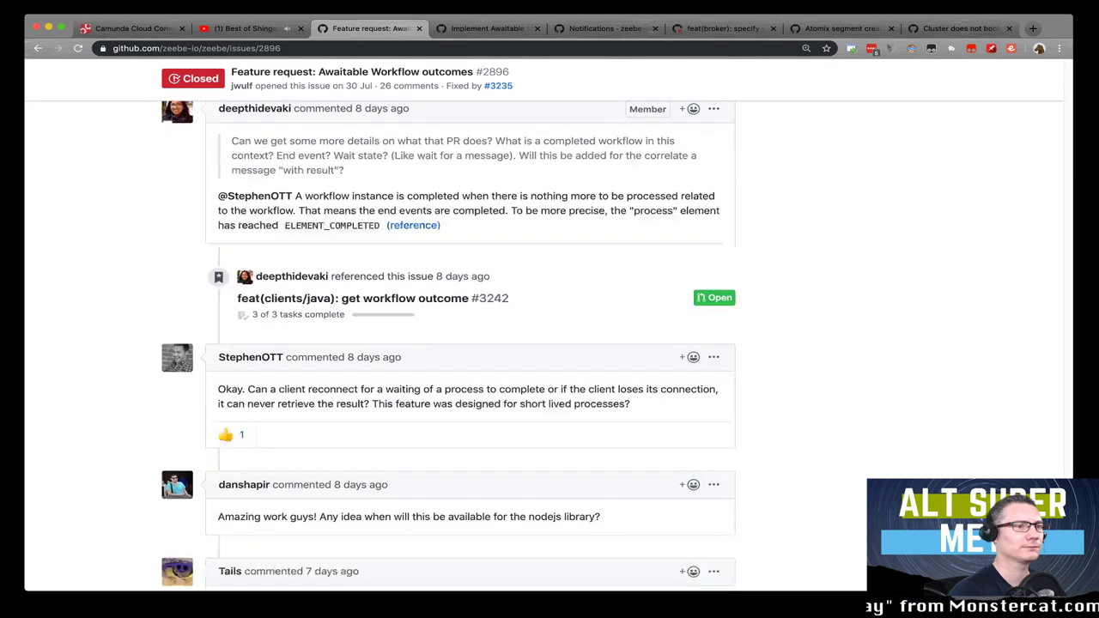
scroll(470, 343, down, 3)
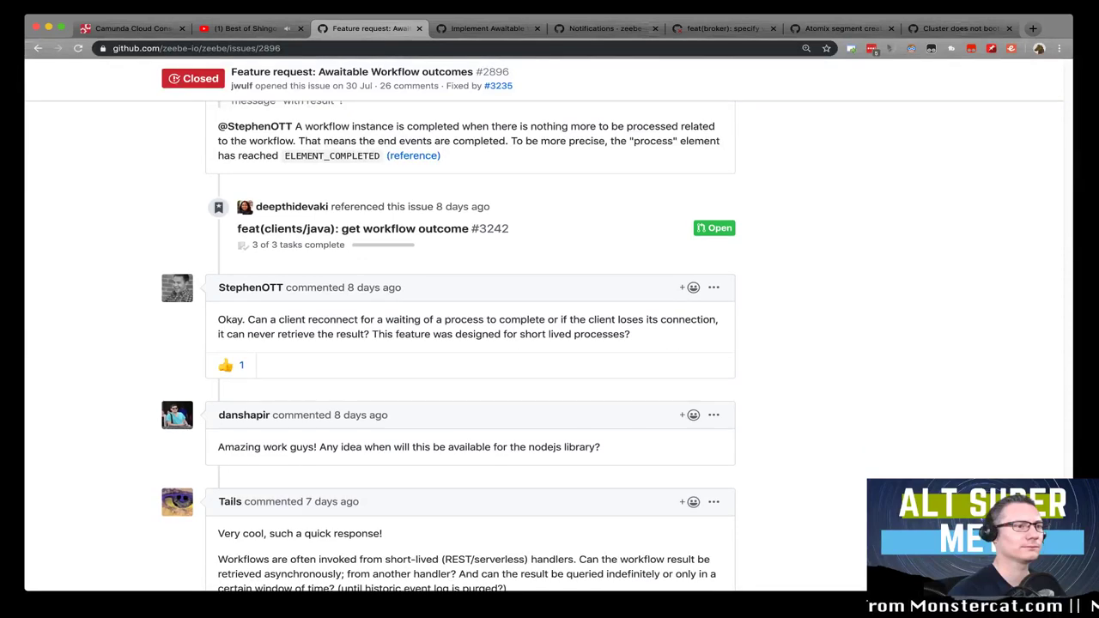
Step: Read the most recent comments on the issue about asynchronous result retrieval and nodejs library availability
scroll(470, 343, down, 2)
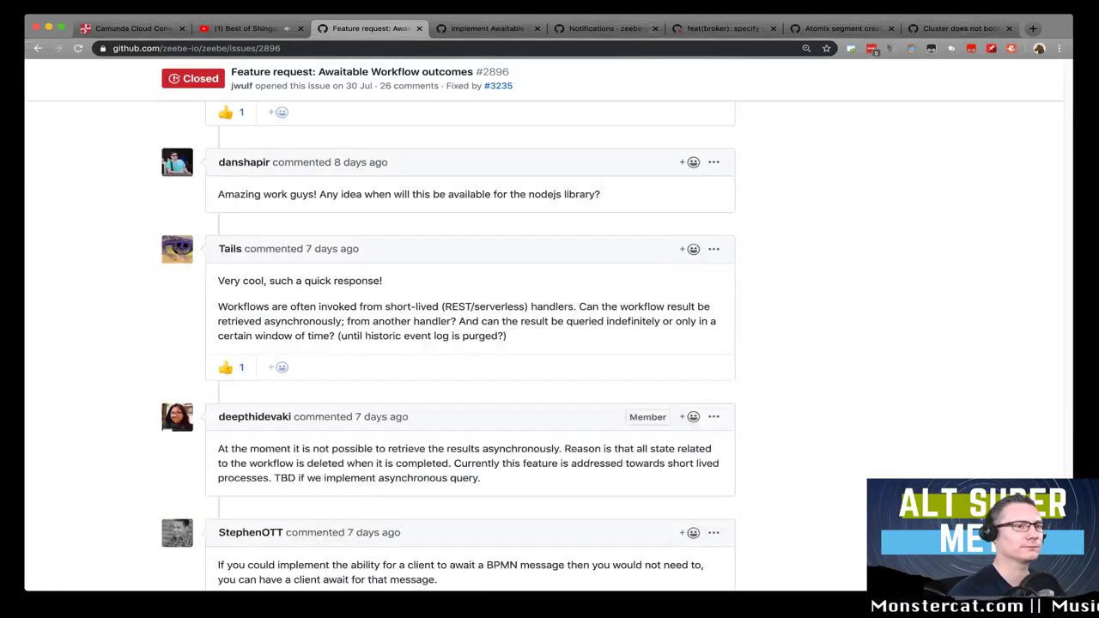
scroll(470, 344, down, 2)
scroll(471, 343, down, 2)
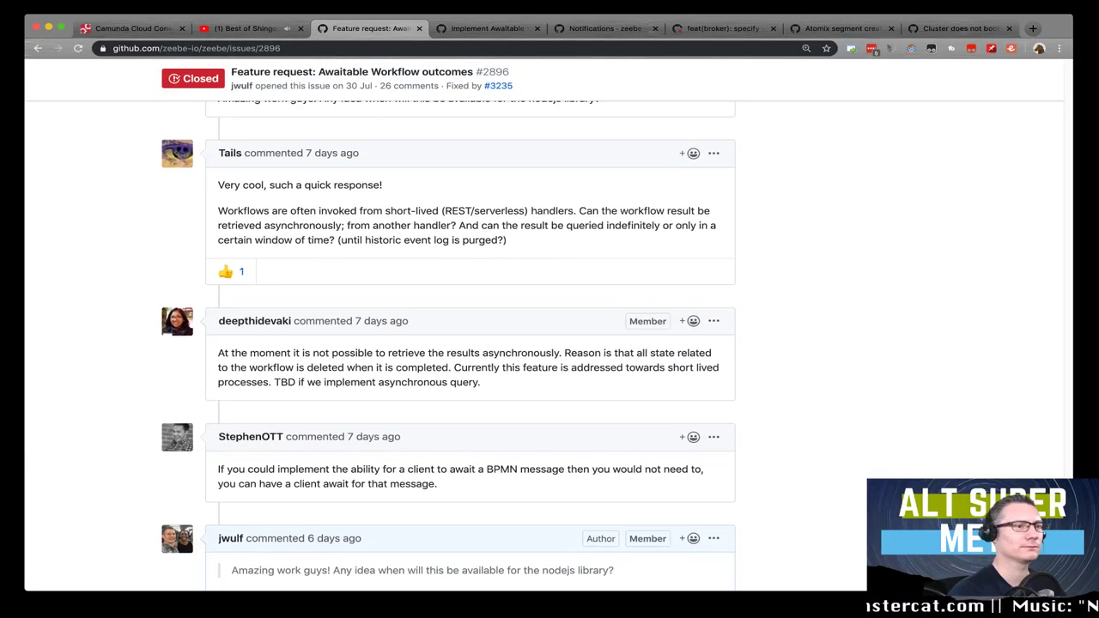
scroll(470, 343, down, 1)
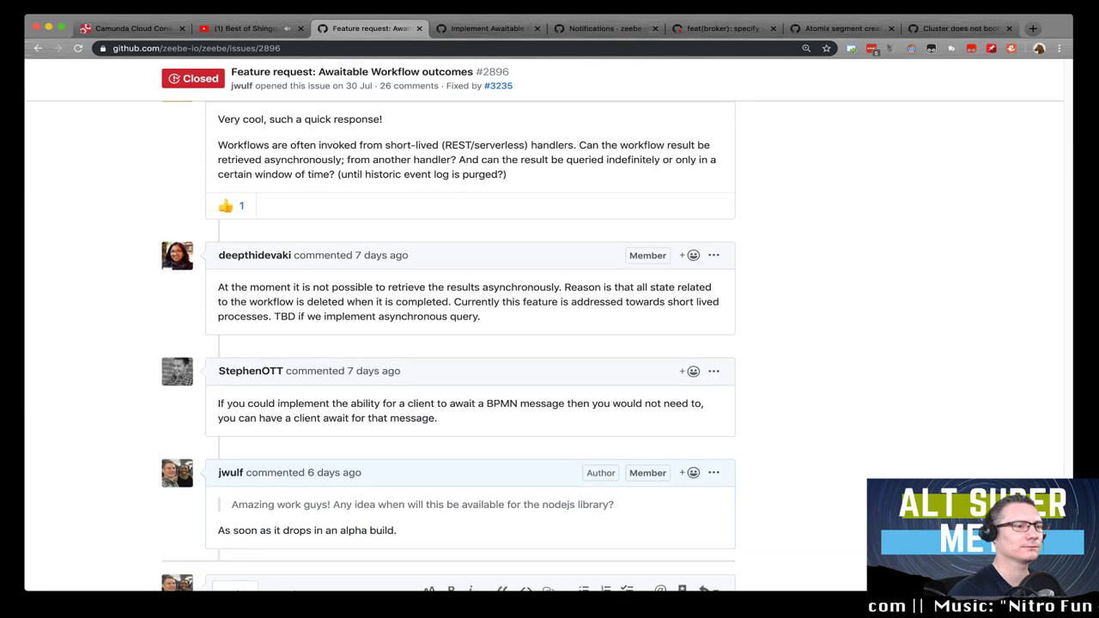
scroll(470, 343, down, 3)
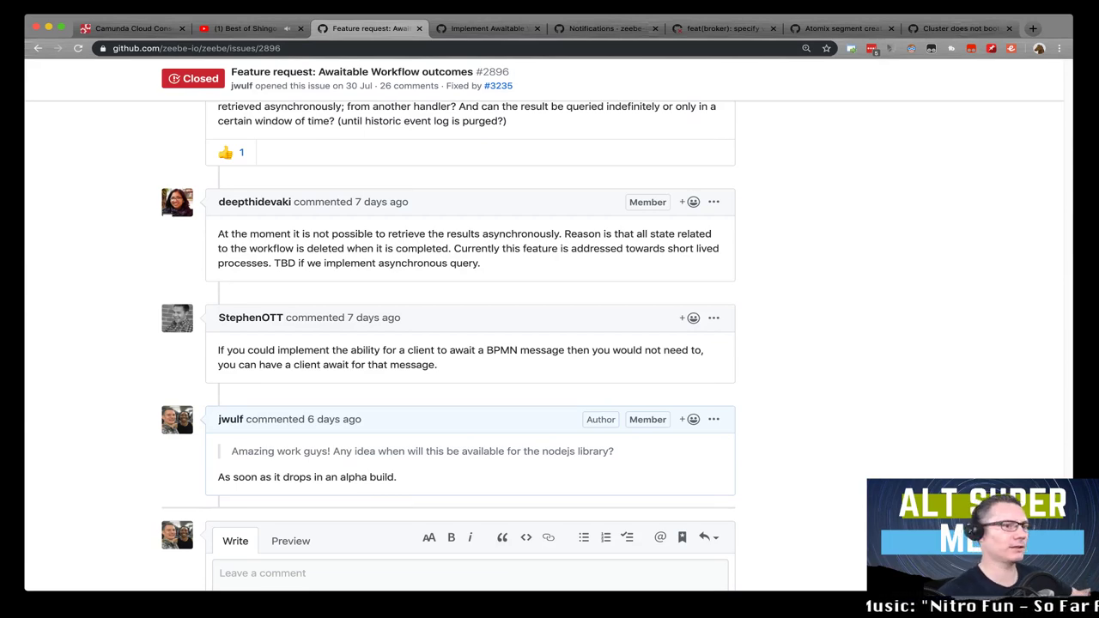
scroll(471, 343, up, 1)
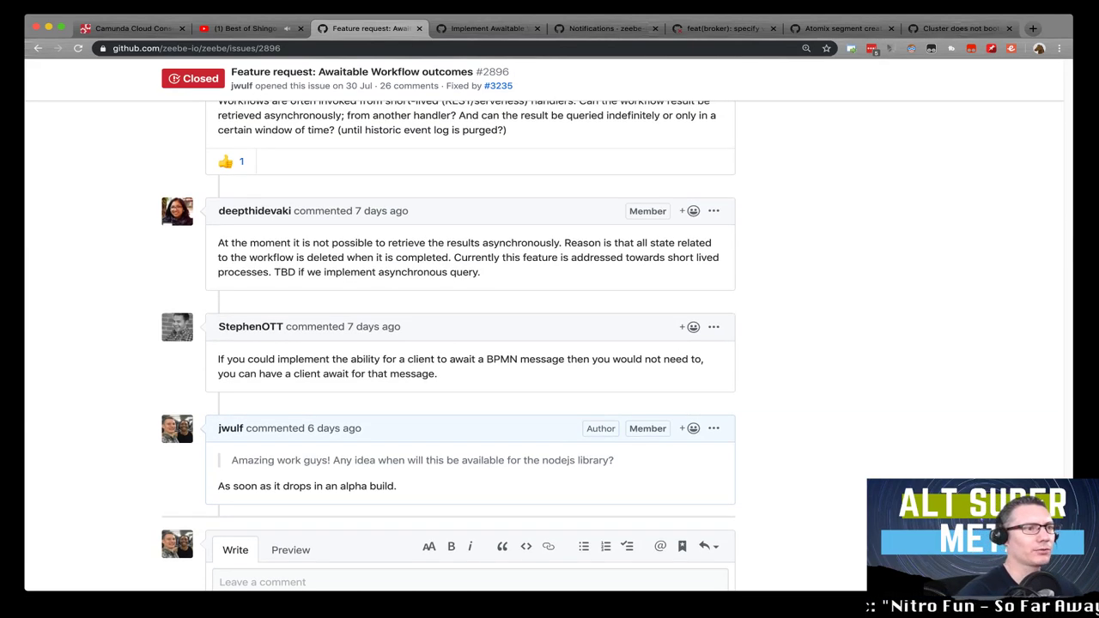
Step: Start a quote reply to the comment asking whether a client can reconnect while waiting for a process to complete
scroll(470, 343, up, 8)
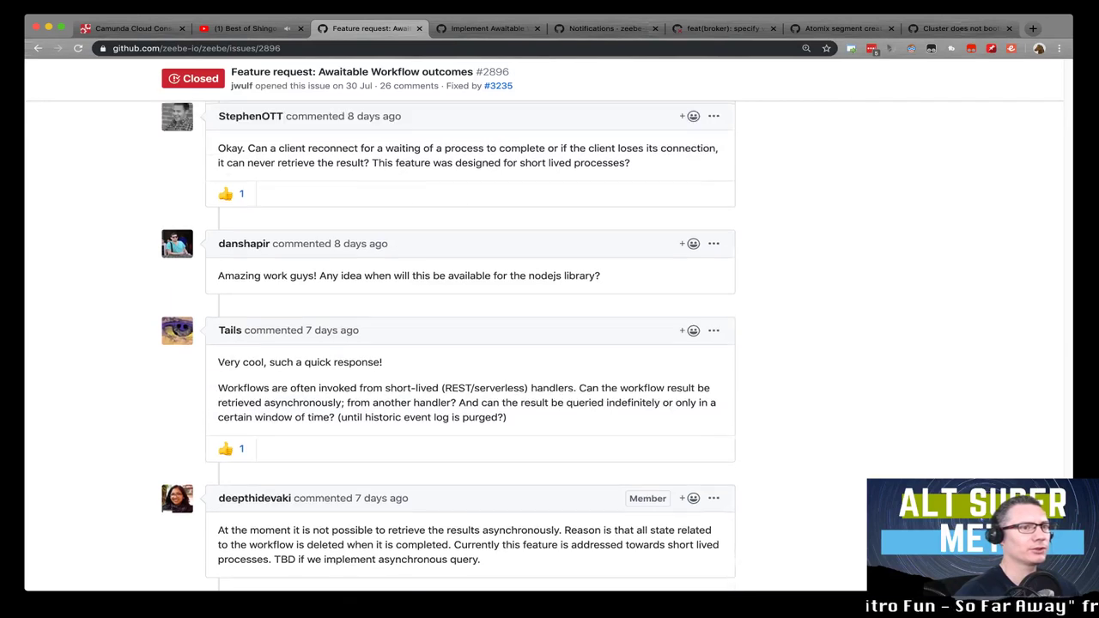
scroll(471, 344, up, 1)
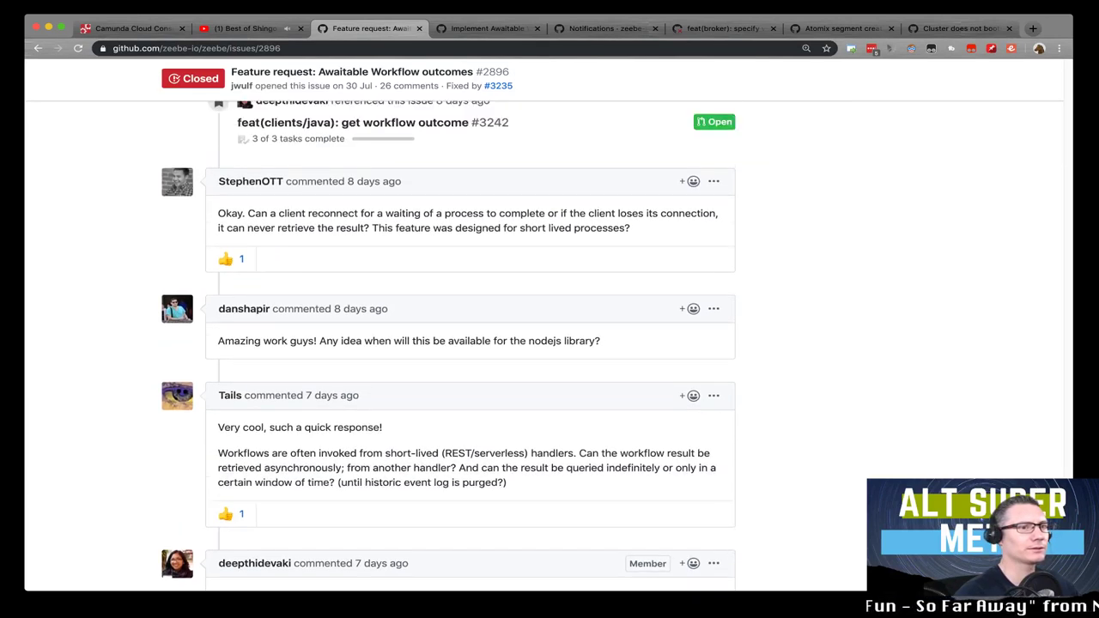
click(714, 181)
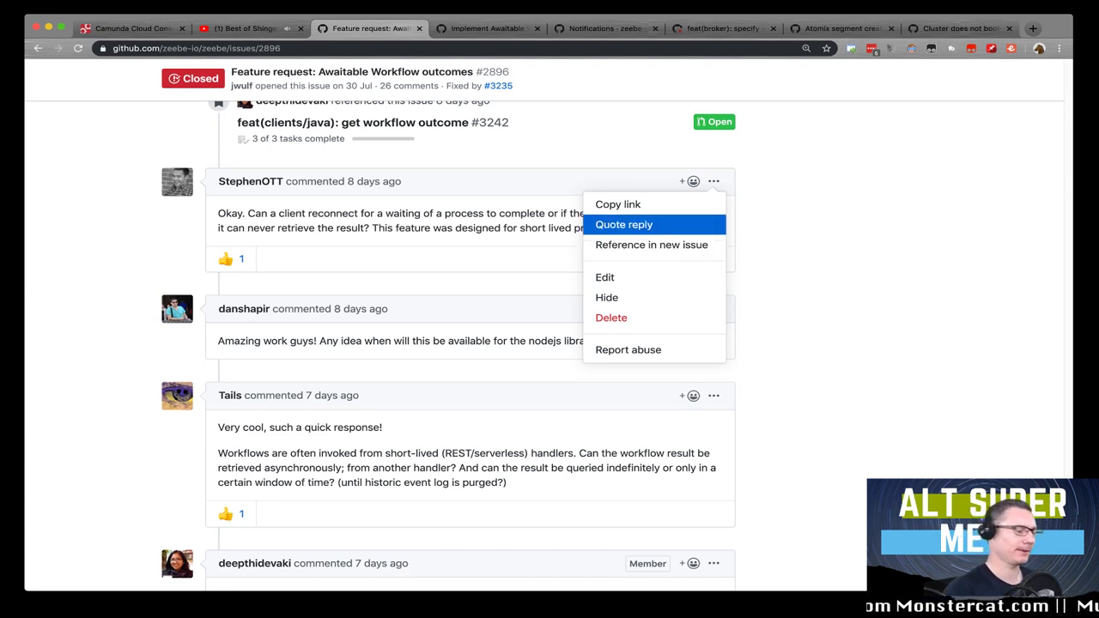
click(624, 224)
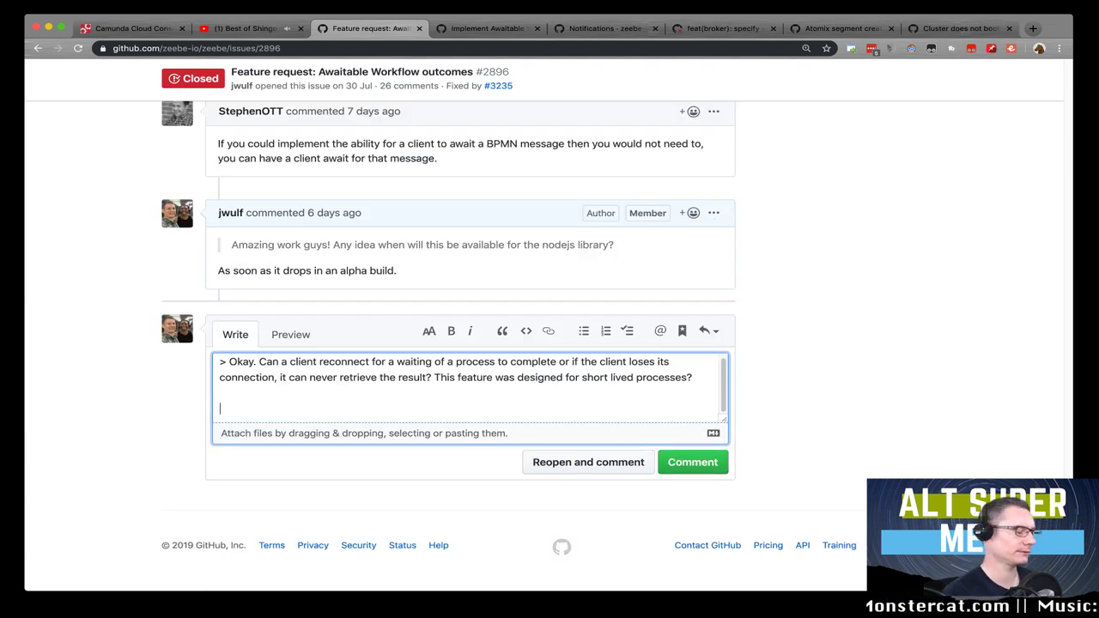
Step: Begin the reply below the quoted question with "It depends what you mean by short-lived"
text(I)
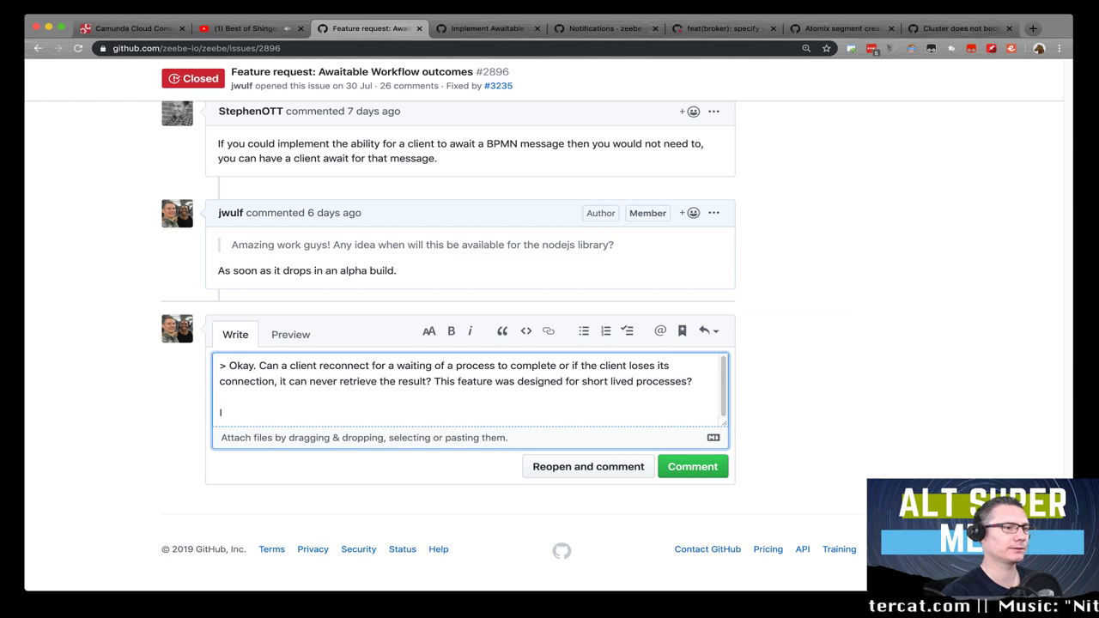
text(t)
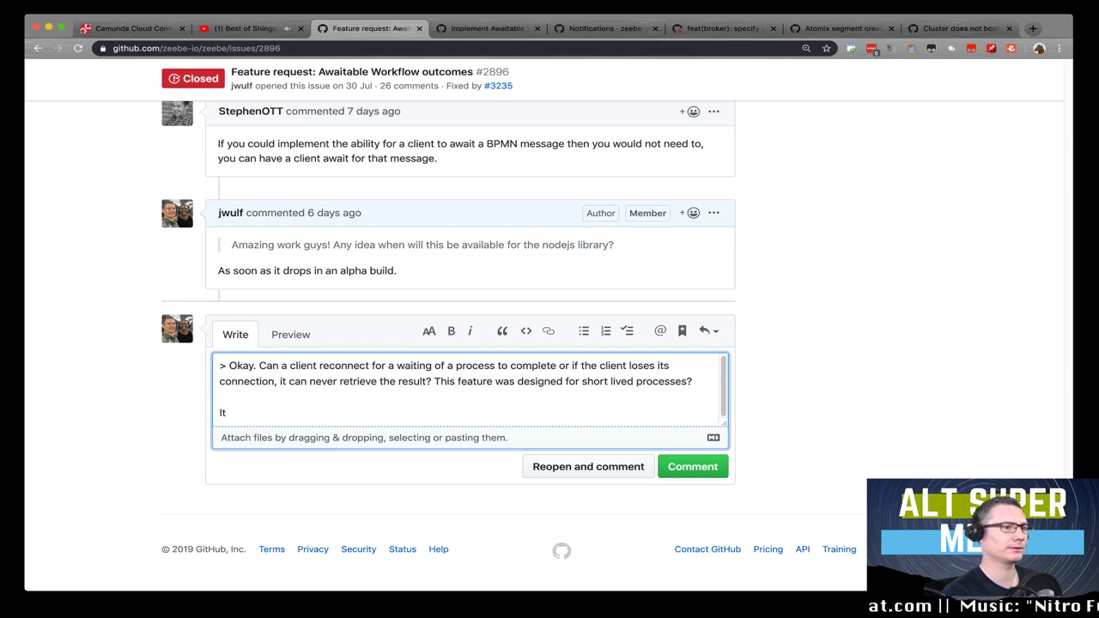
text( dependr)
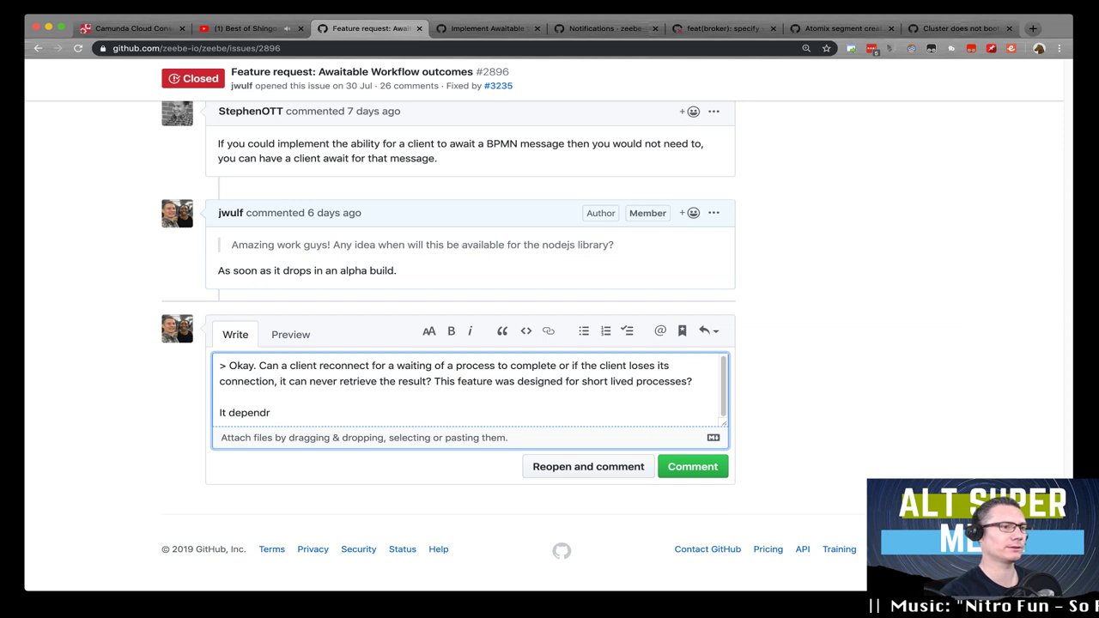
key(BackSpace)
text(s wh)
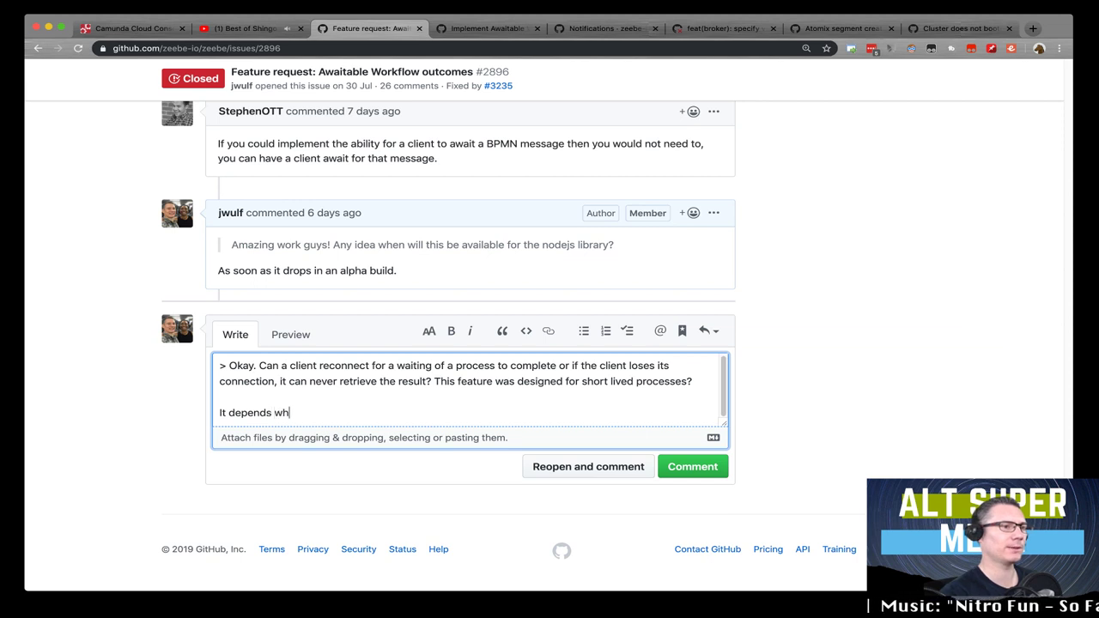
text(at you mean by )
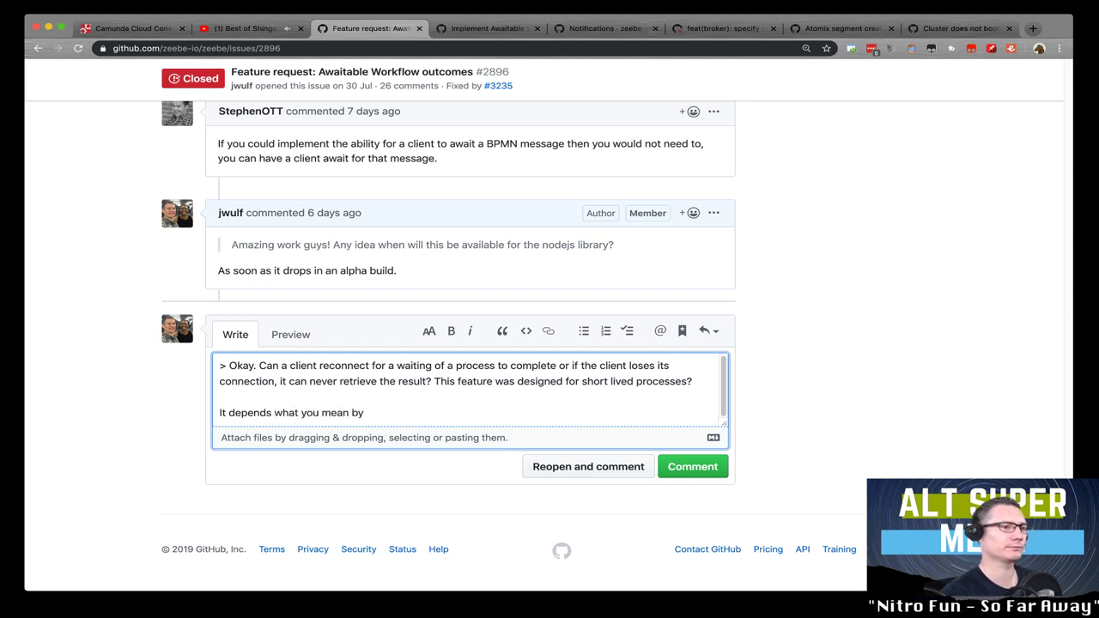
text(h)
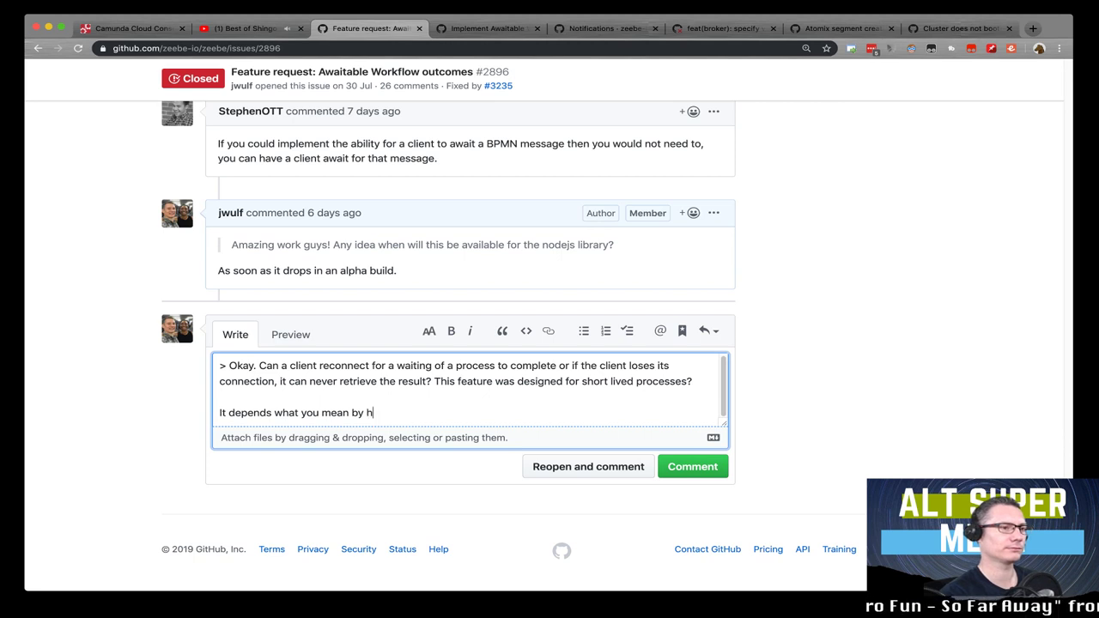
key(BackSpace)
text(shor)
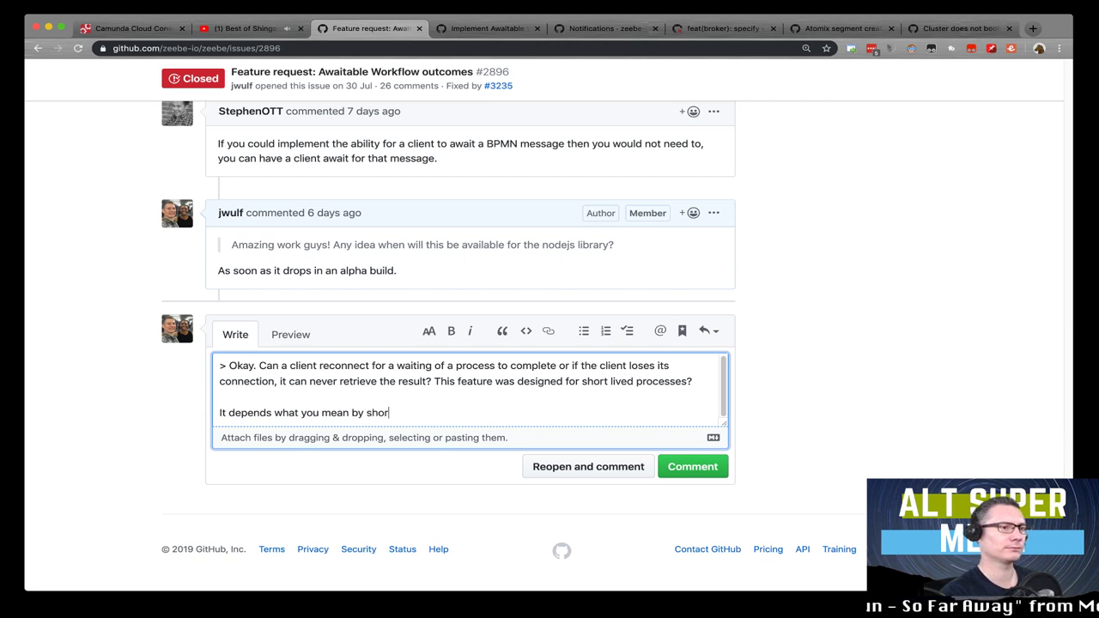
text(e)
key(BackSpace)
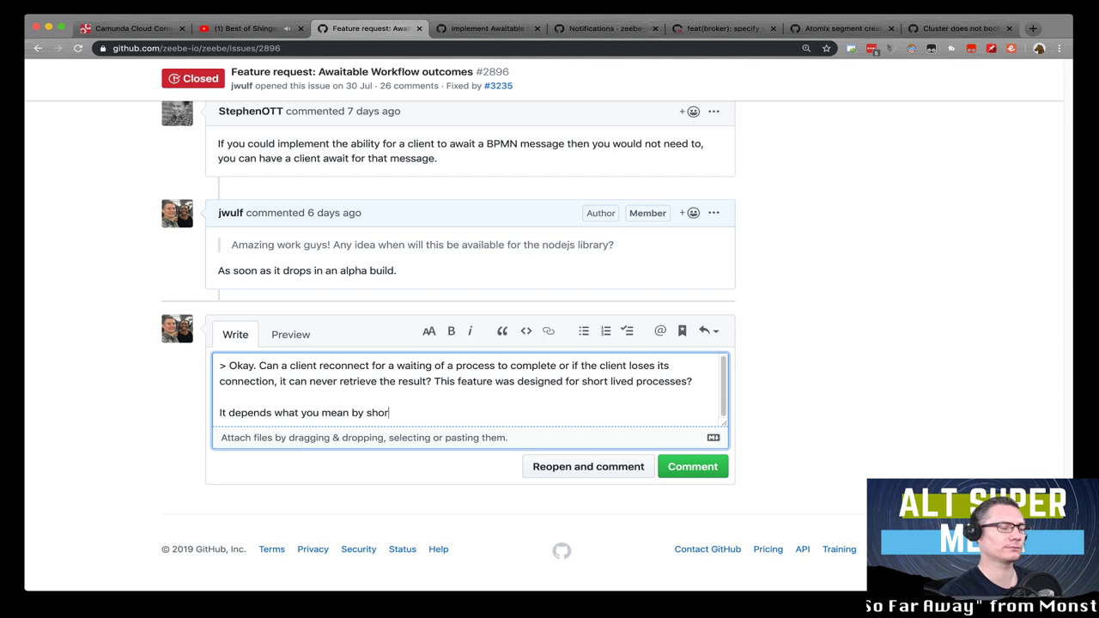
text(t)
text(-libe)
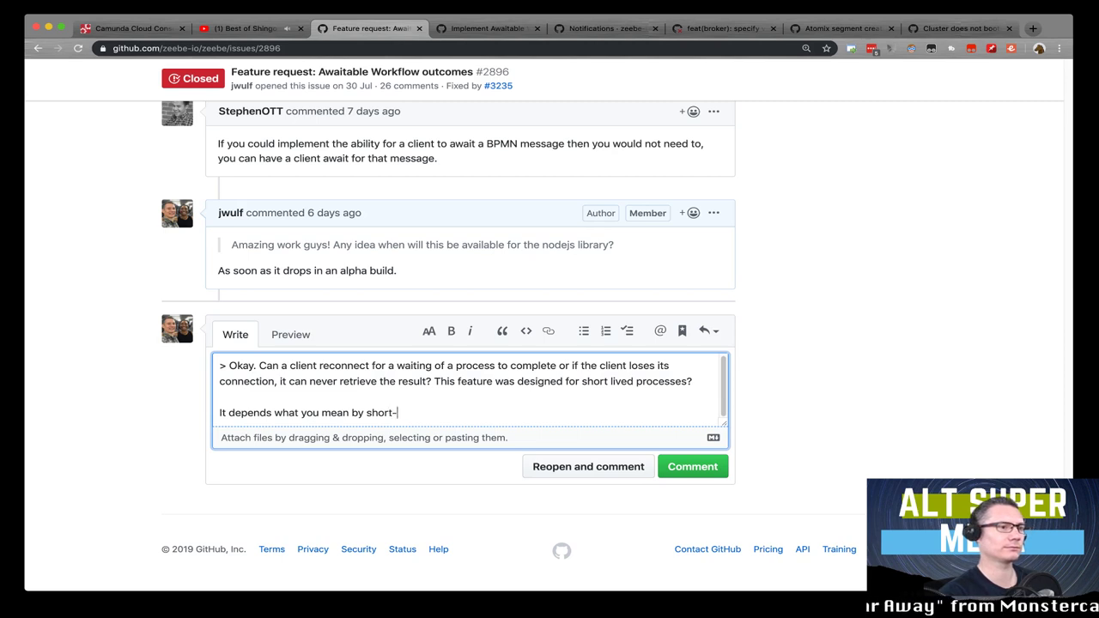
key(BackSpace)
key(BackSpace)
text(vb)
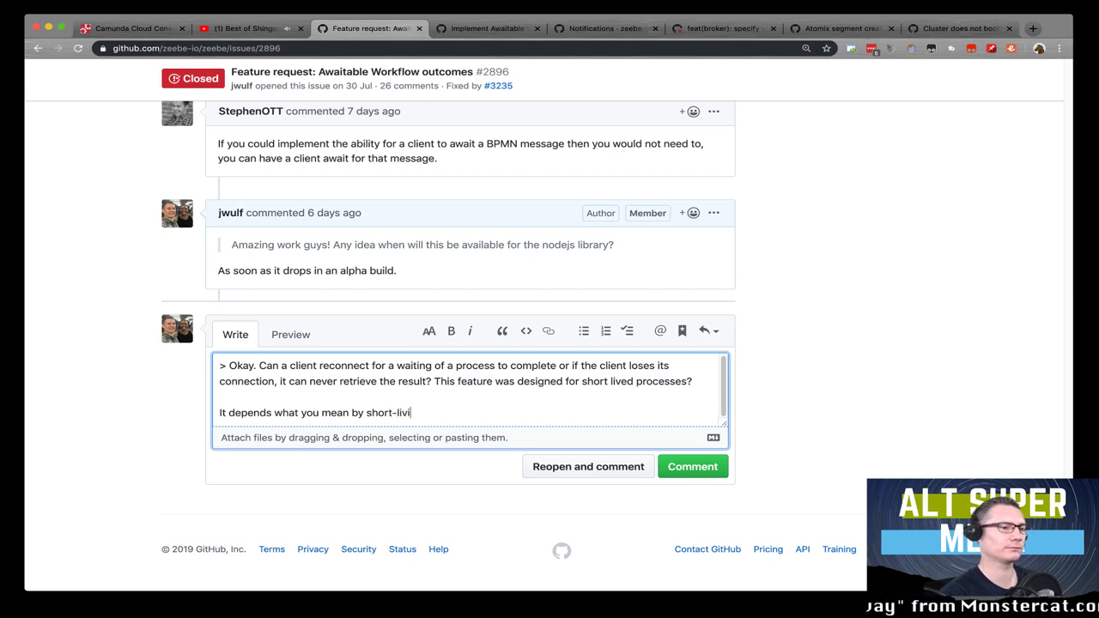
key(BackSpace)
text(e)
key(BackSpace)
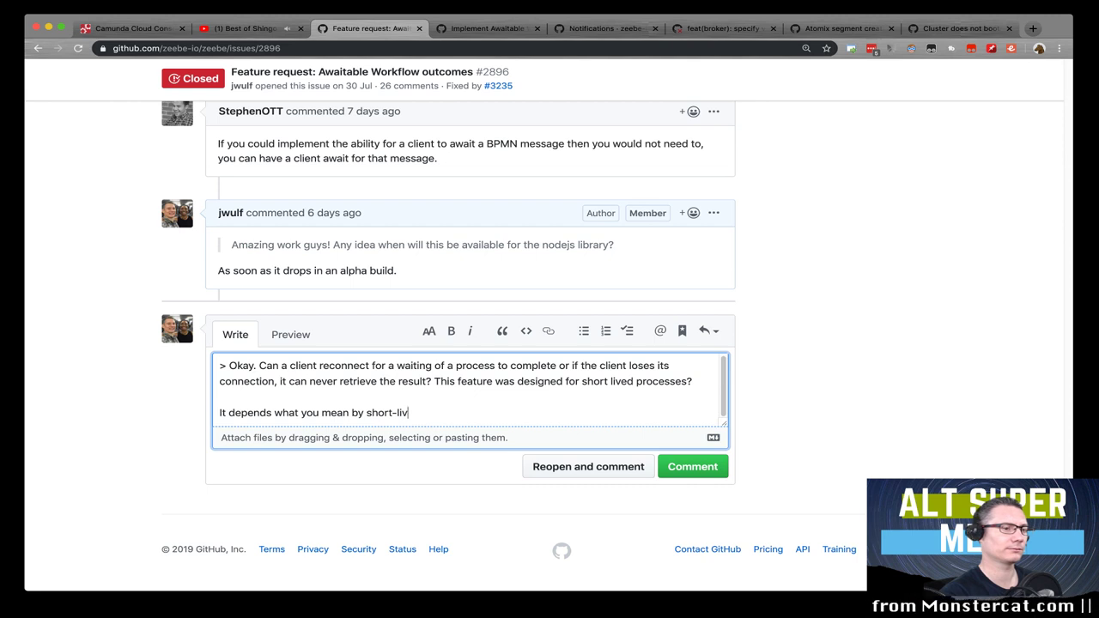
text(ed)
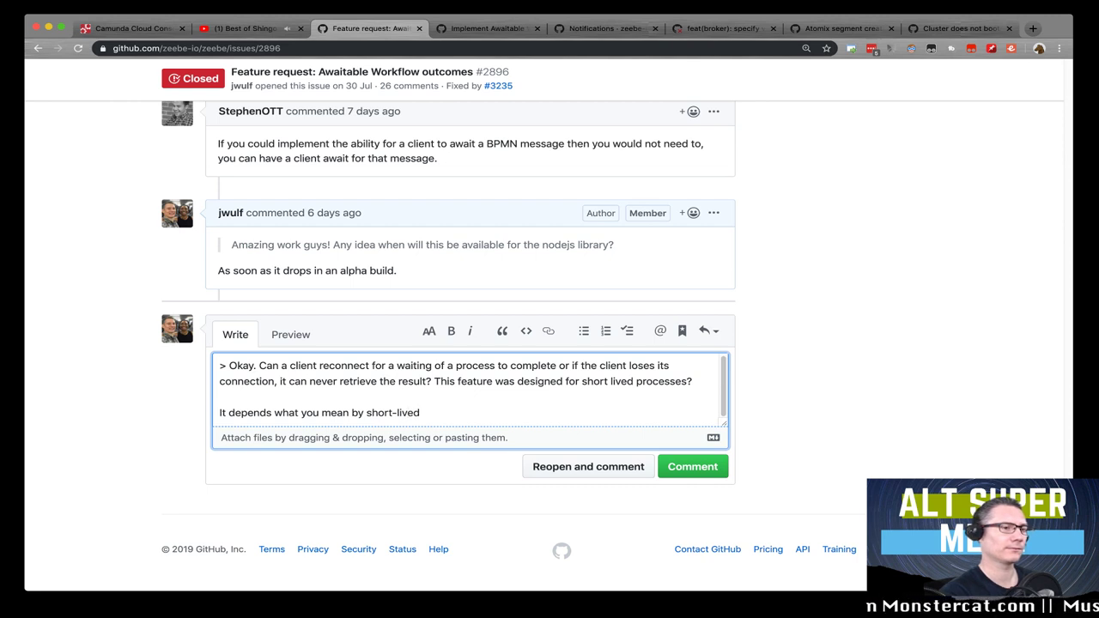
Step: Continue the reply sentence with ", but yeah, you are not going to wait for days,"
text(, bu)
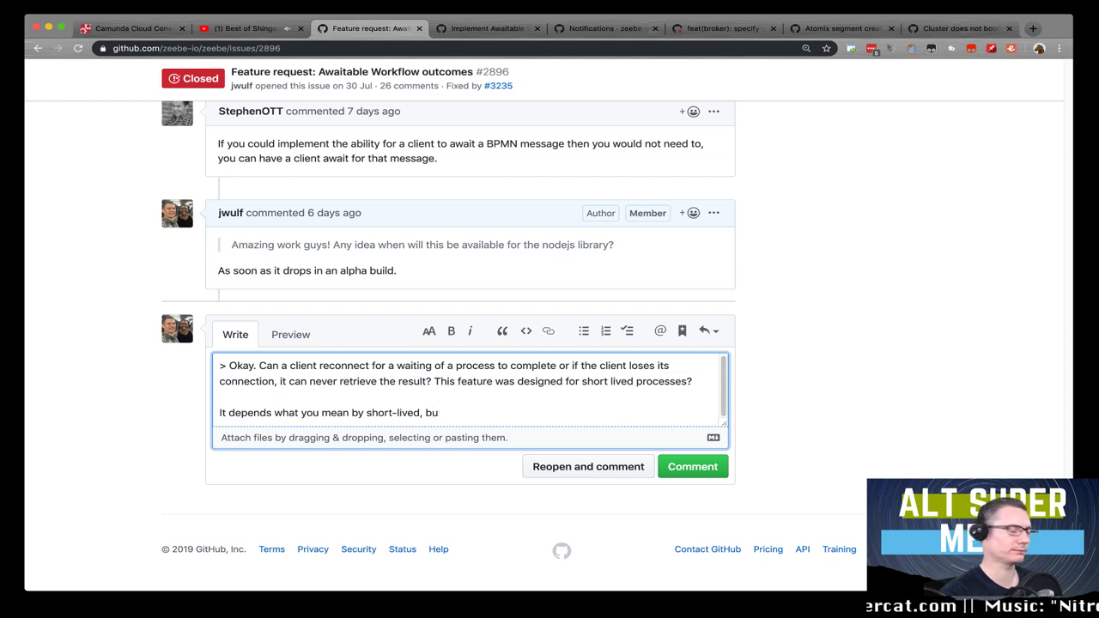
key(BackSpace)
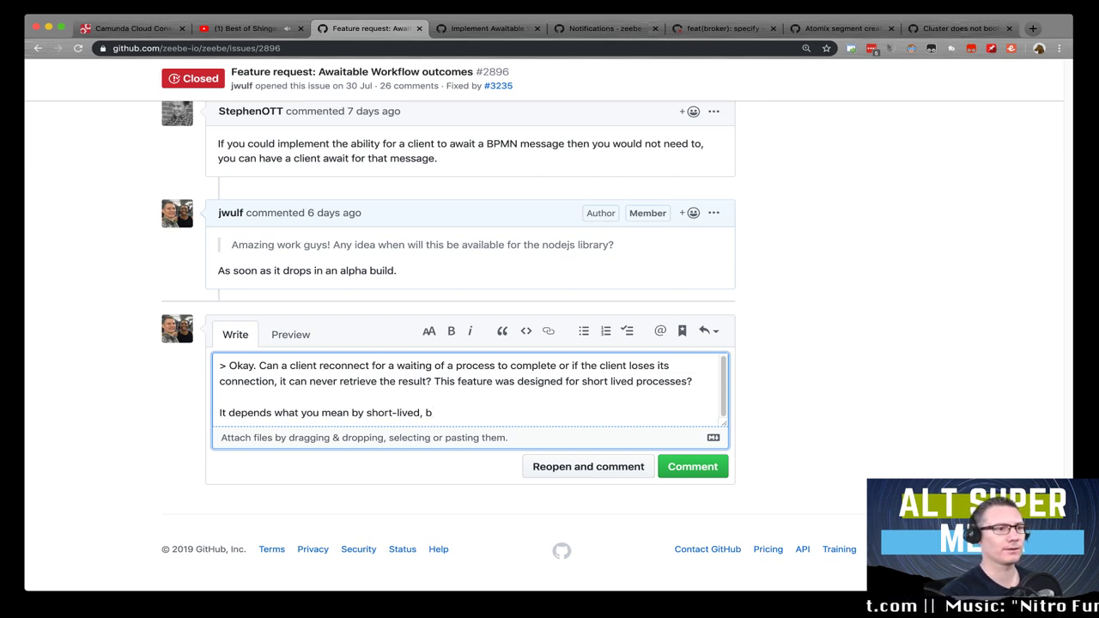
text(ut)
text(y)
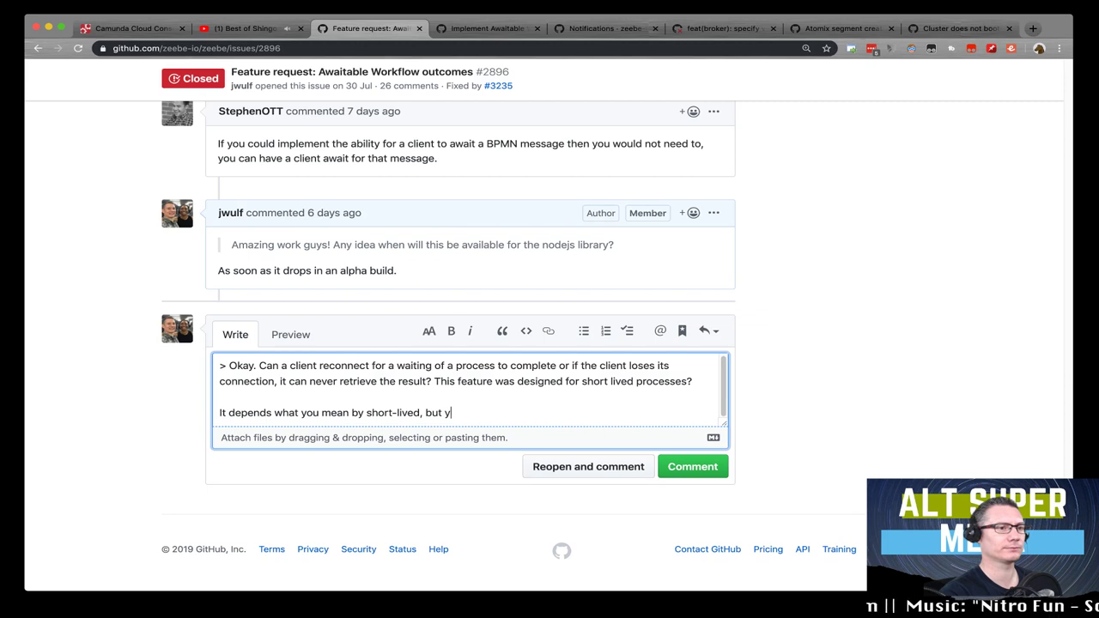
text(eah, you aw)
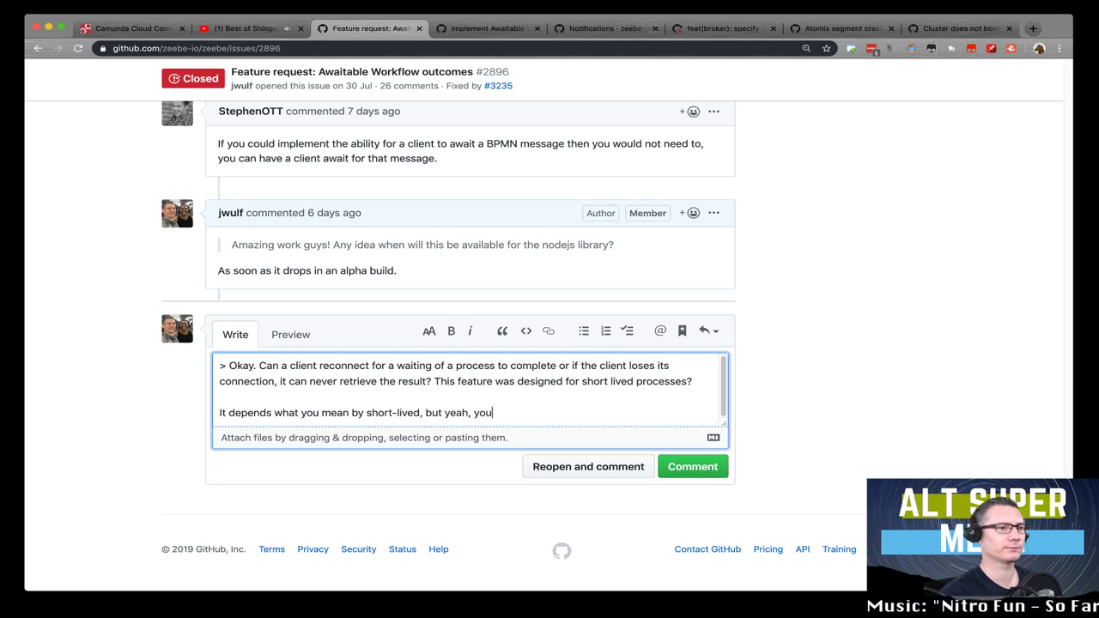
key(BackSpace)
text(re )
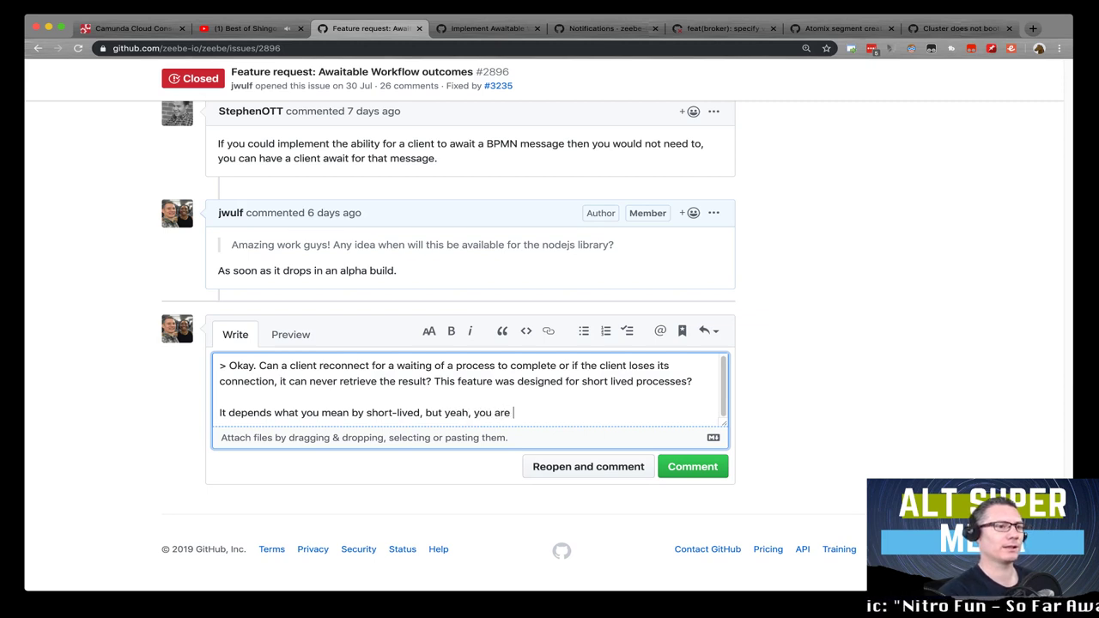
text(not goind)
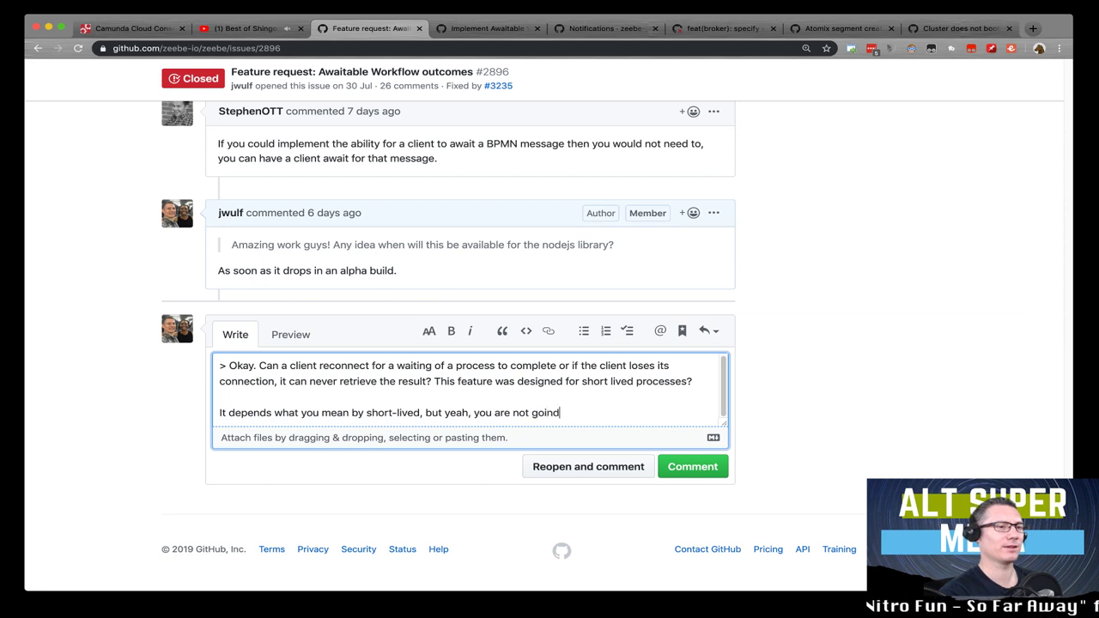
key(BackSpace)
text(g to wa)
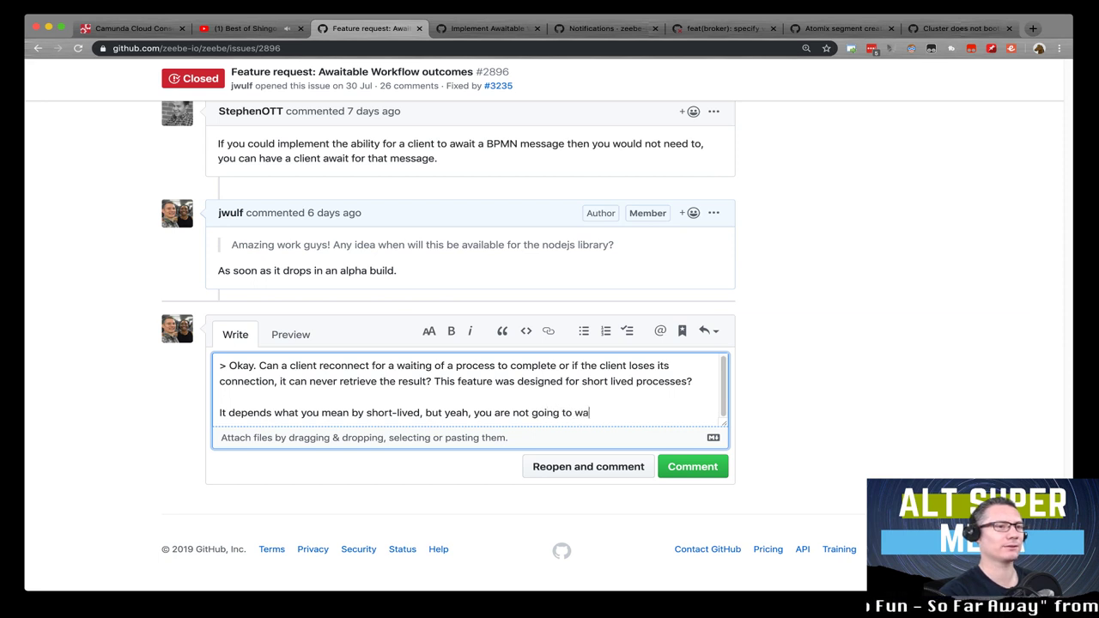
text(it for d)
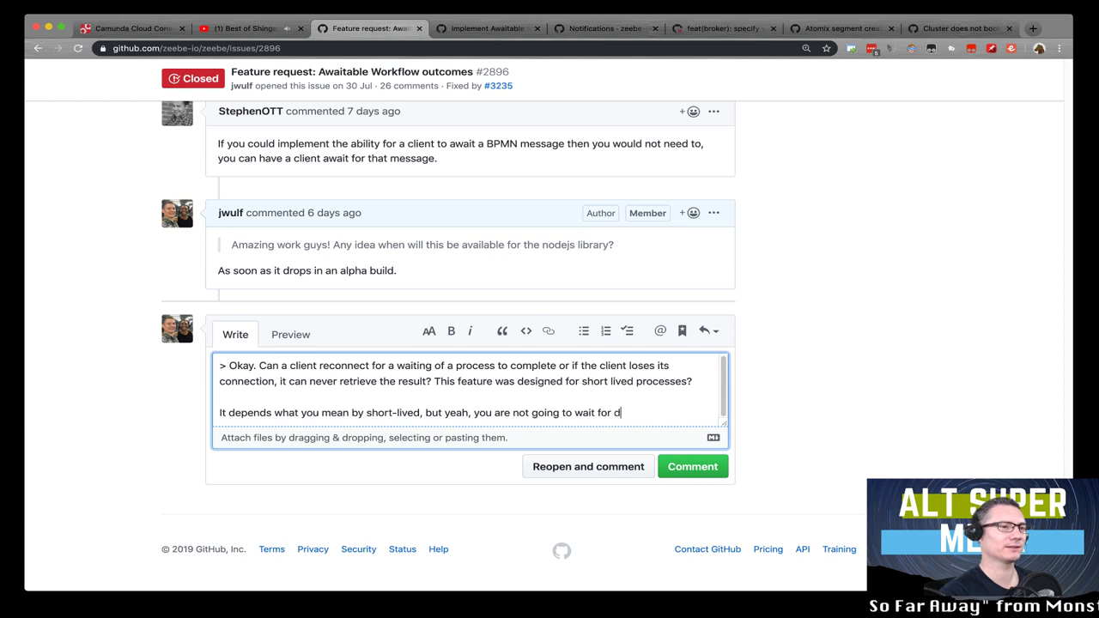
text(ays, bu)
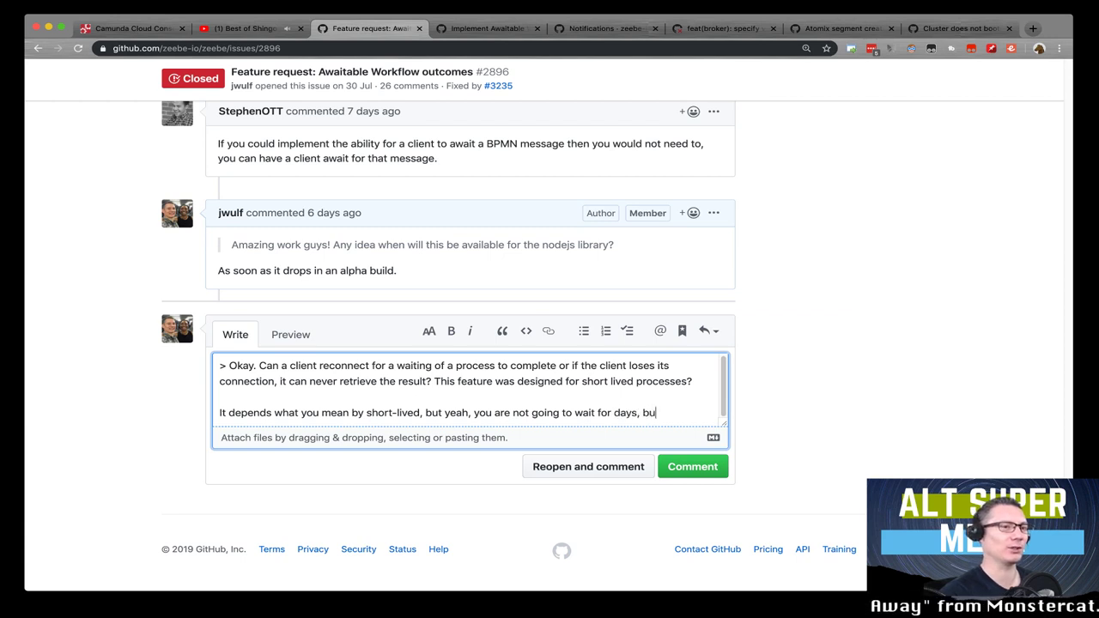
Step: Continue the reply sentence with "because if you lose the gRPC connection you"
key(BackSpace)
text(ecaus)
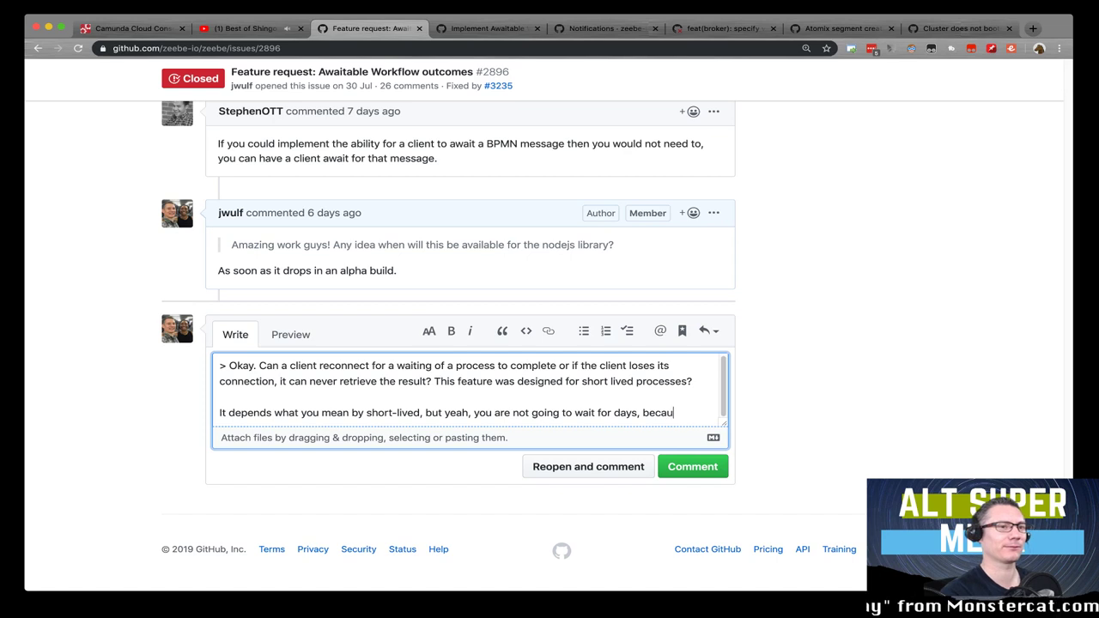
text(e if )
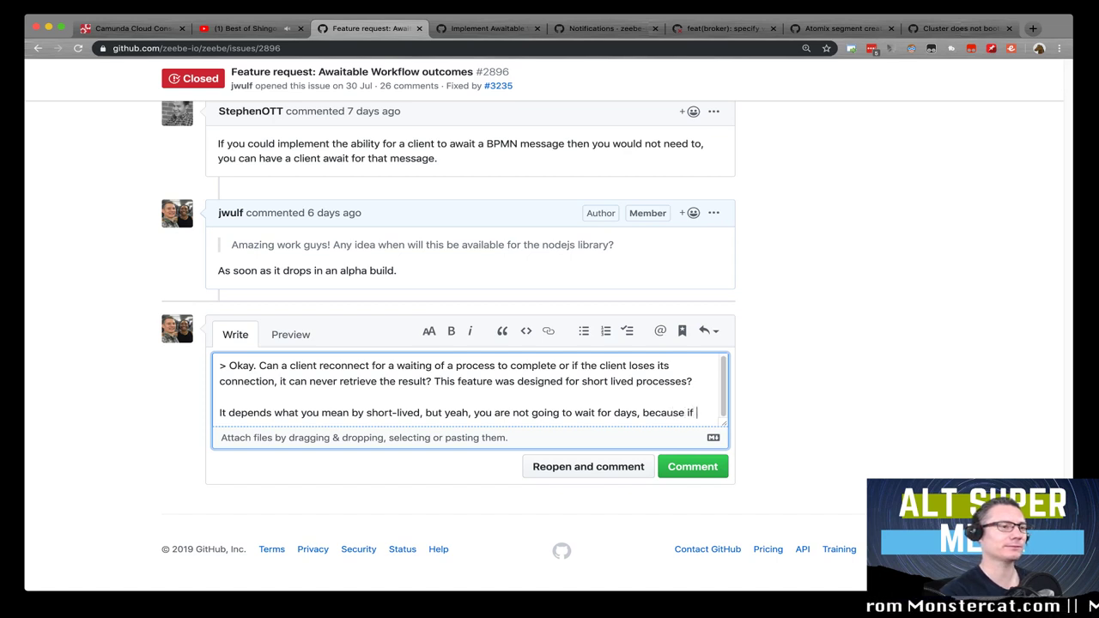
text(you lo)
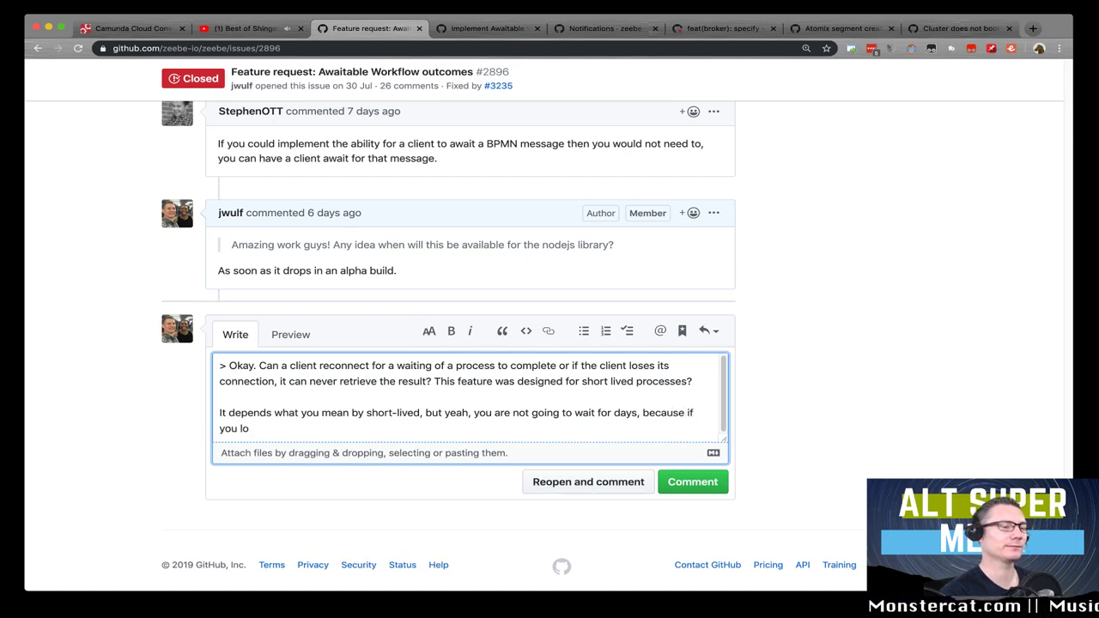
text(se the )
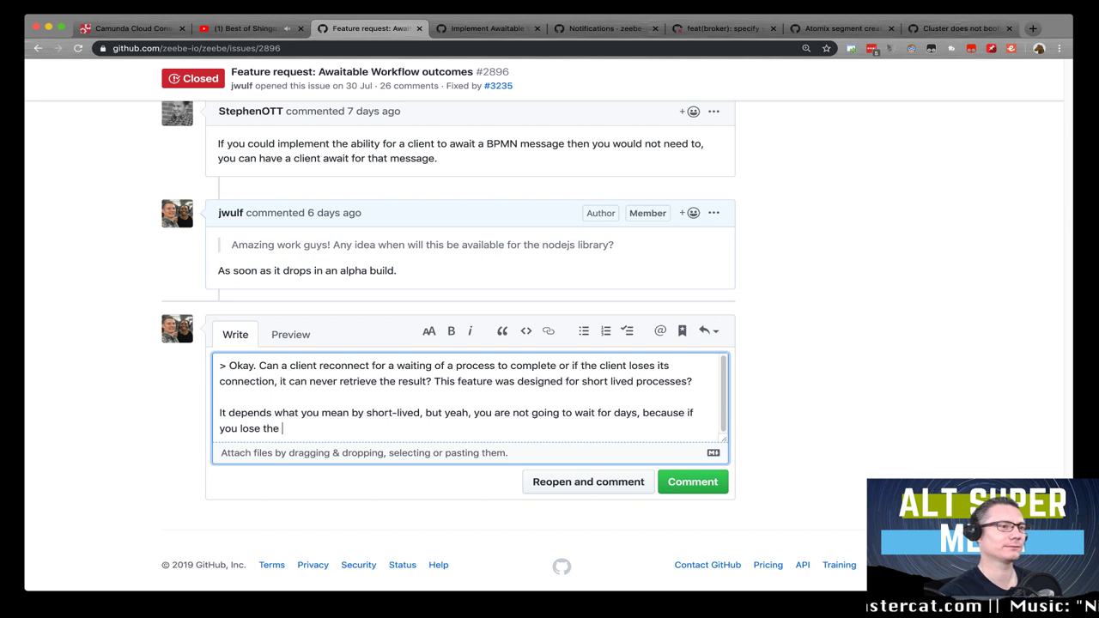
text(gPP)
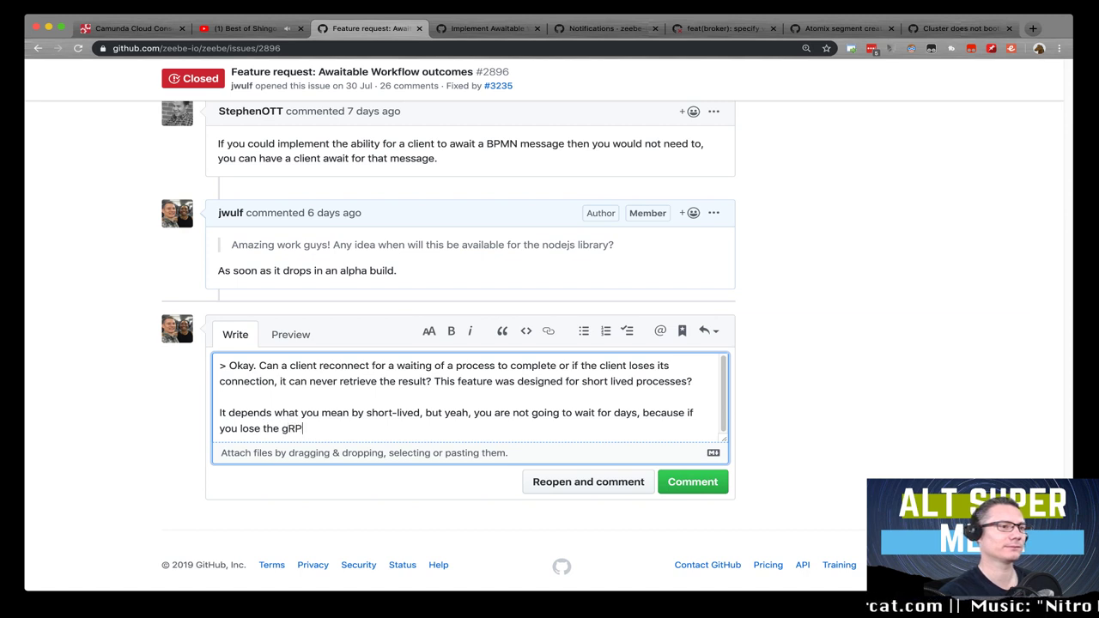
text(C connection youu)
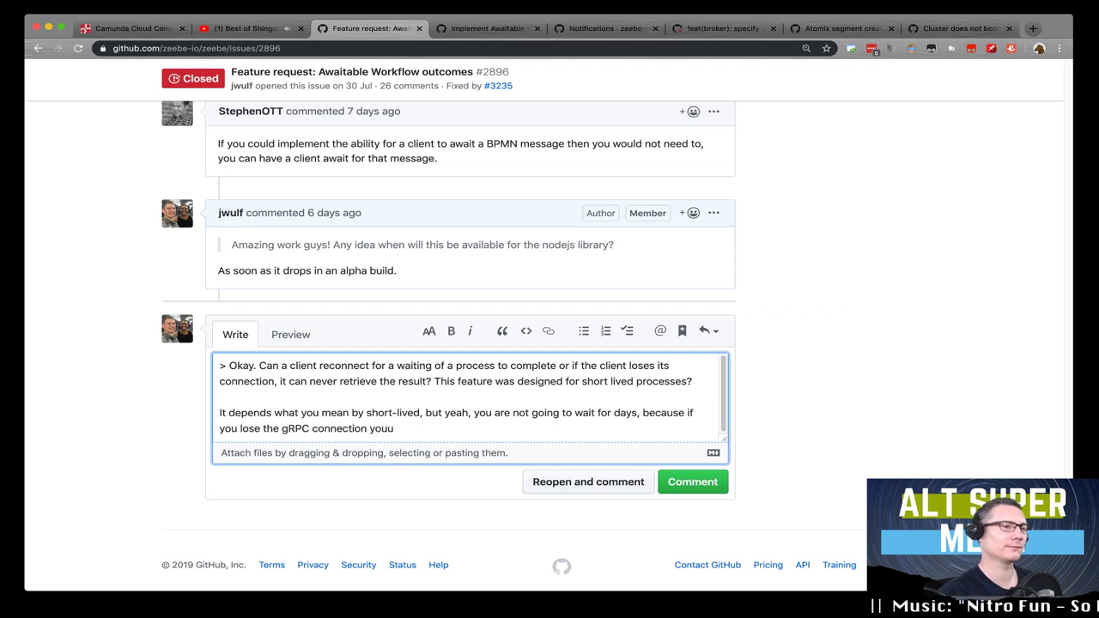
key(BackSpace)
key(BackSpace)
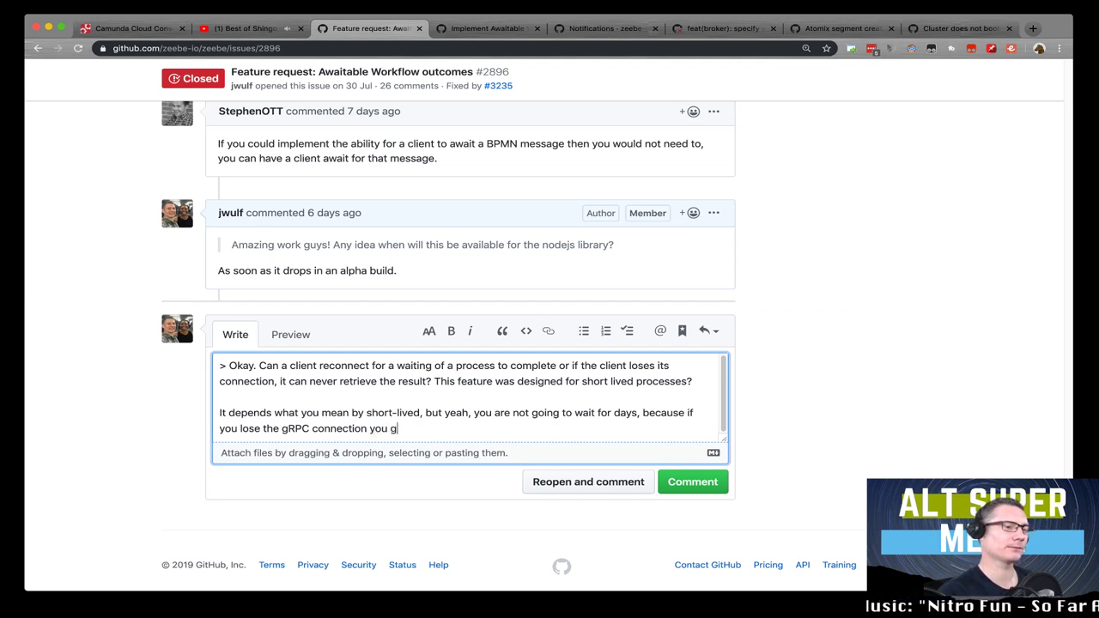
Step: Finish the reply's first sentence with "lose everything."
text(j)
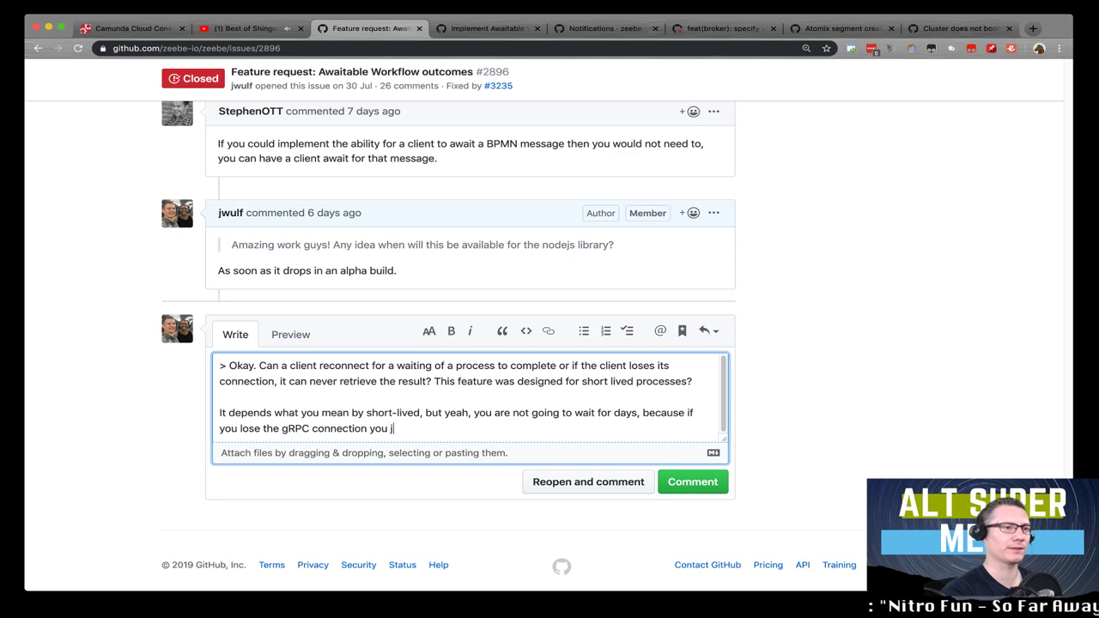
key(BackSpace)
text(lo)
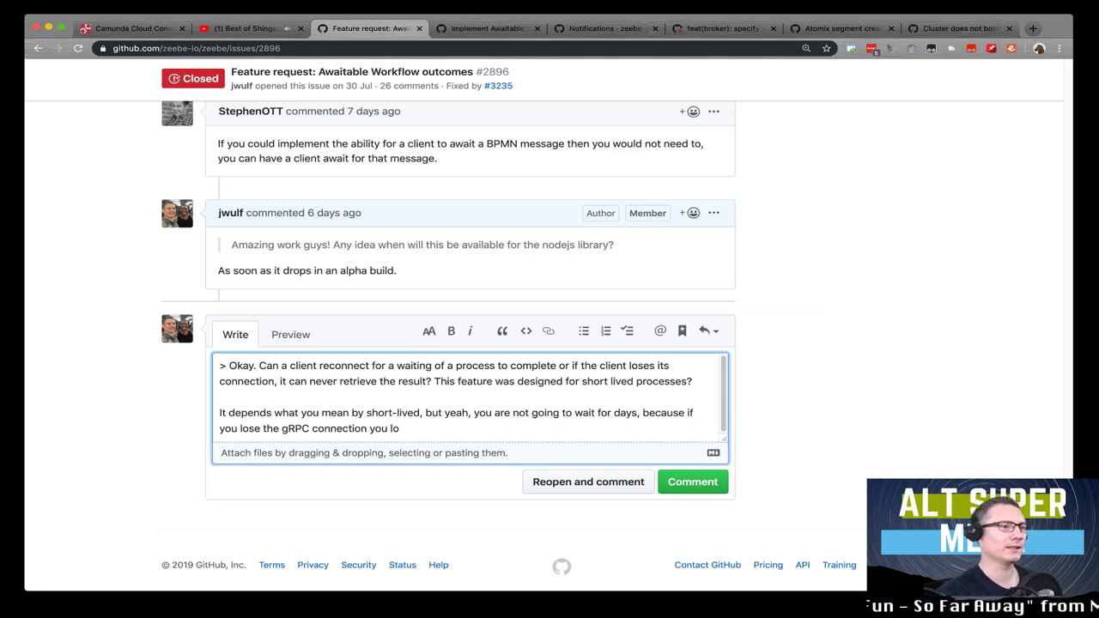
text(se)
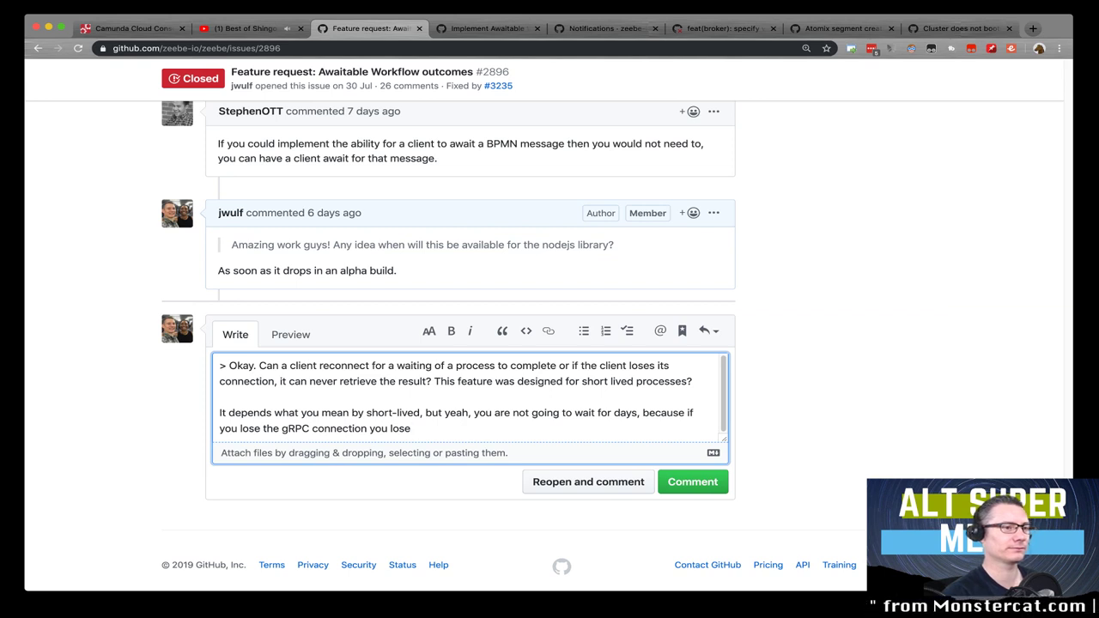
text(everg)
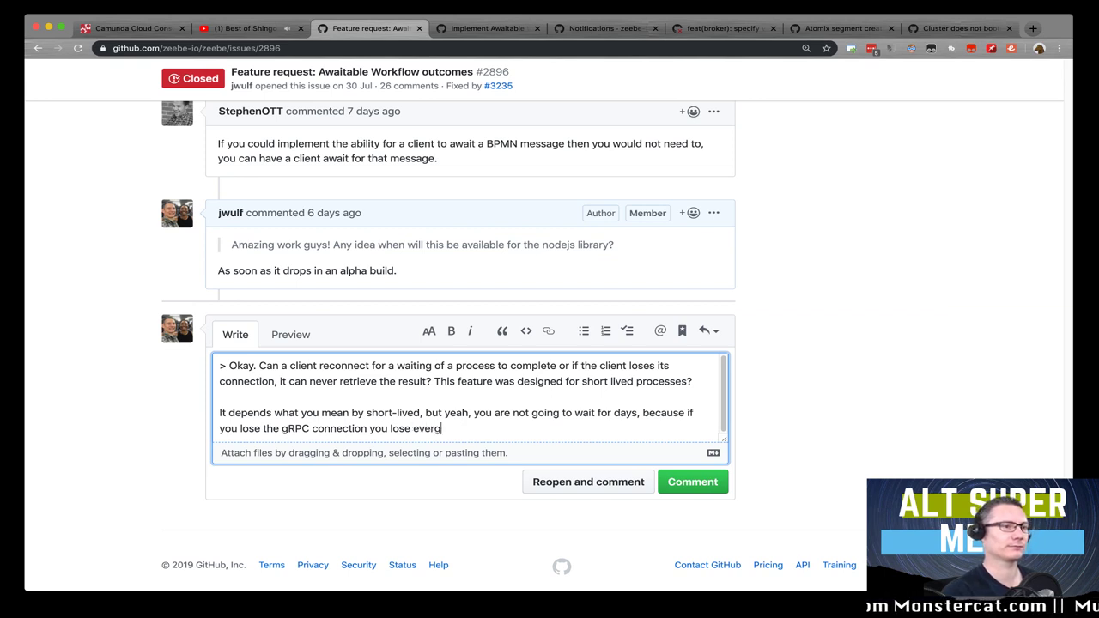
key(BackSpace)
text(y)
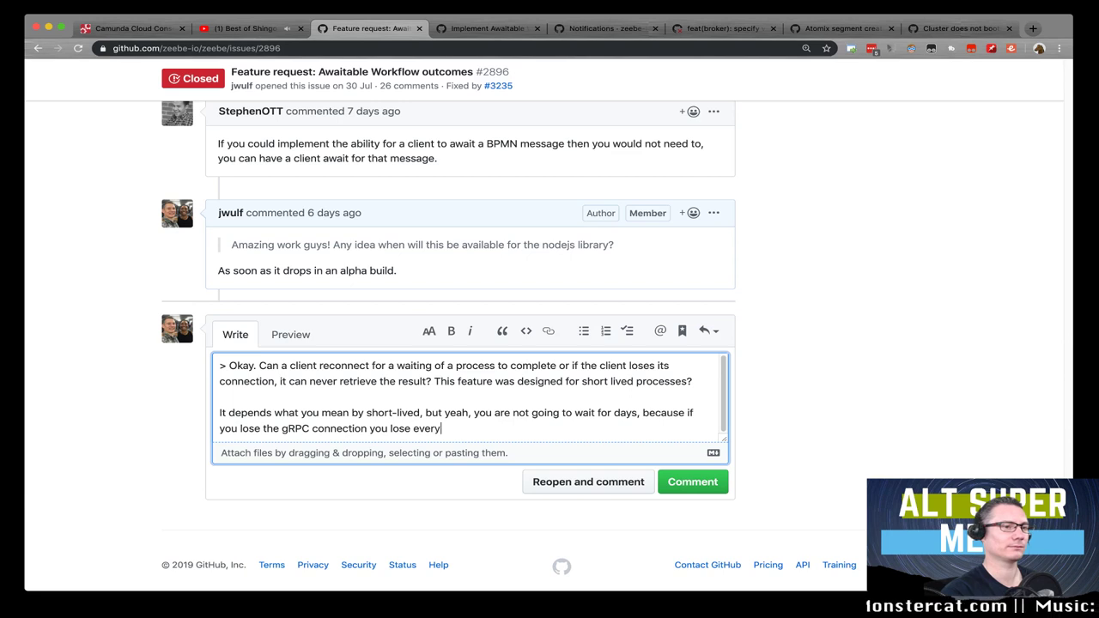
text(thi)
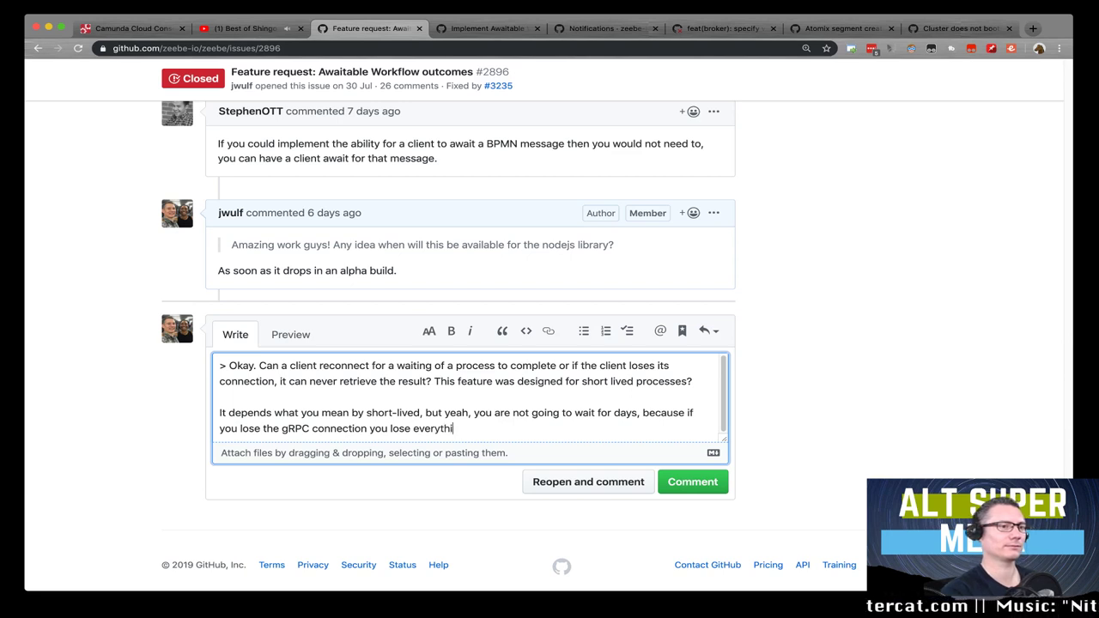
text(ng. Un)
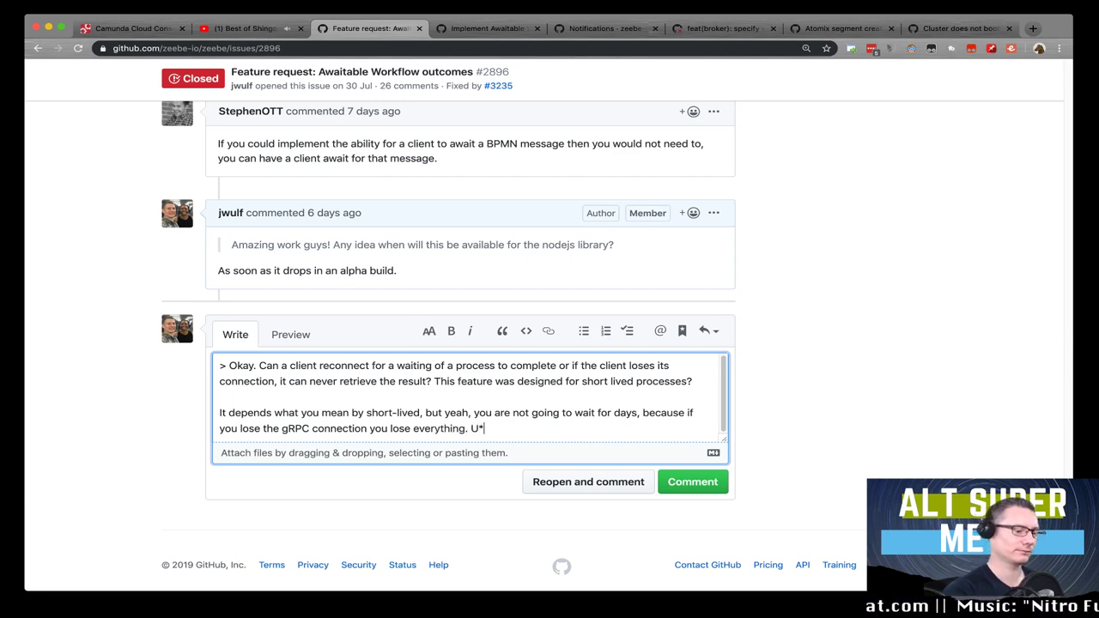
key(BackSpace)
key(BackSpace)
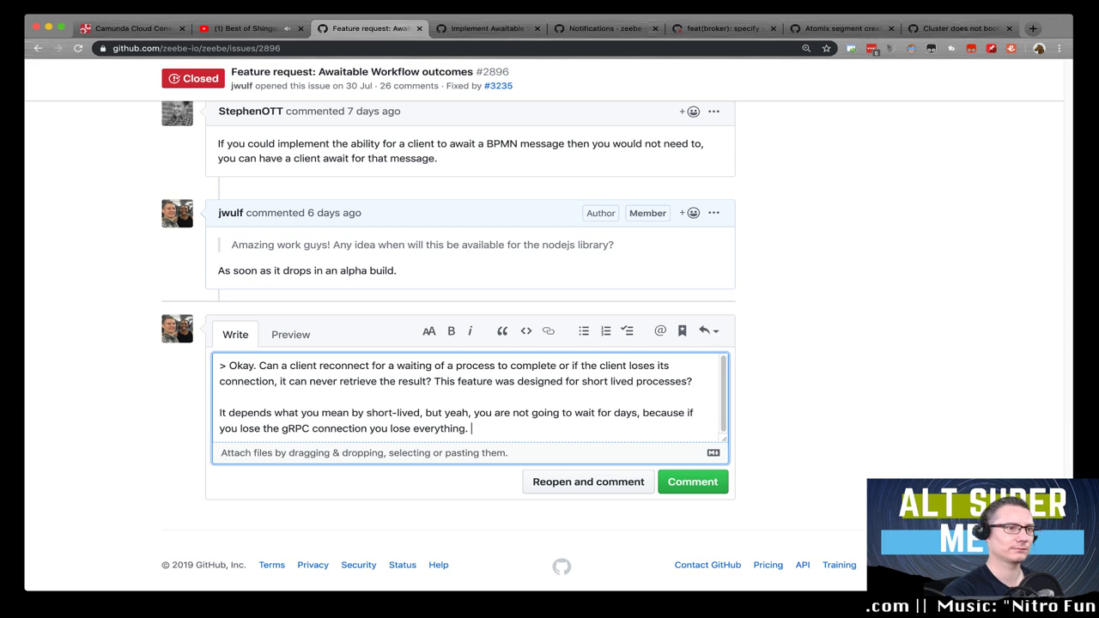
Step: Begin a second sentence in the reply with "You don't even"
text(U)
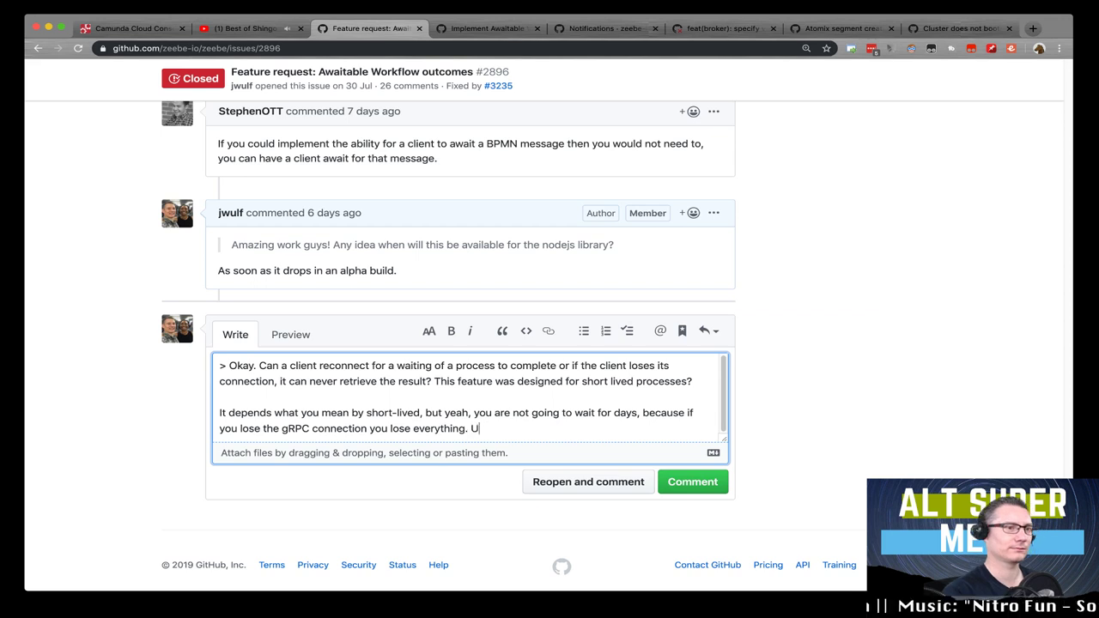
key(BackSpace)
text(You don'g)
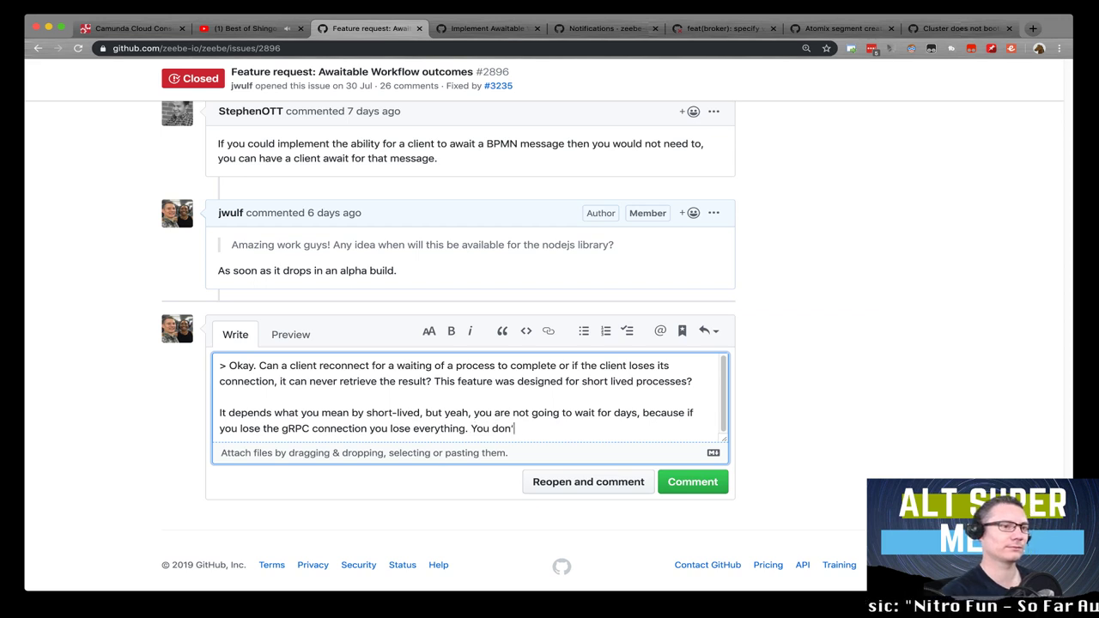
key(BackSpace)
key(BackSpace)
text('t e)
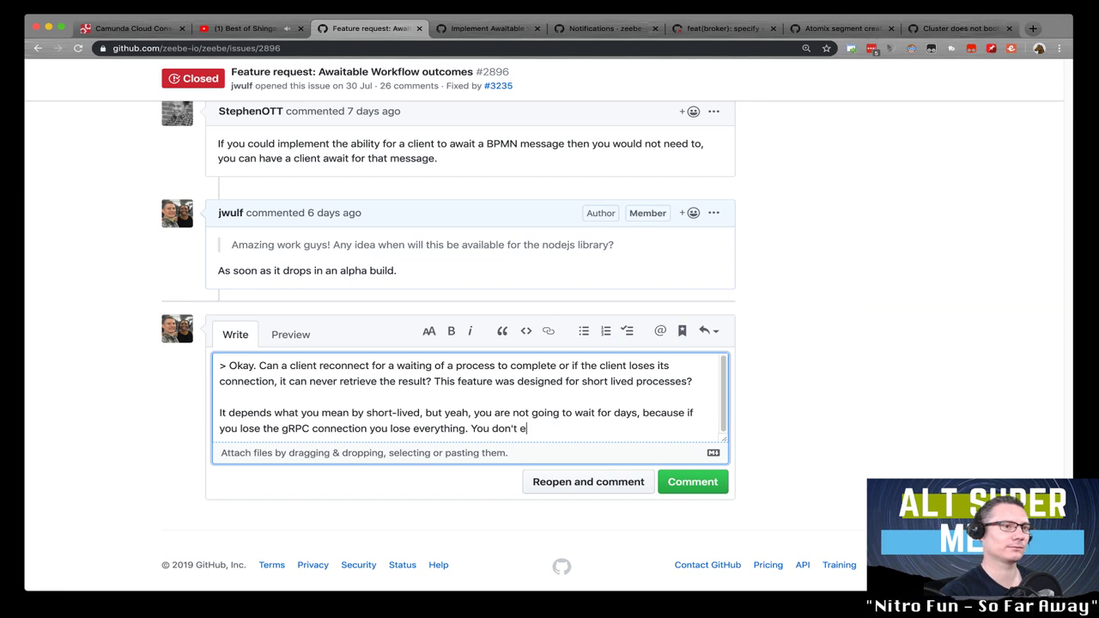
text(ven )
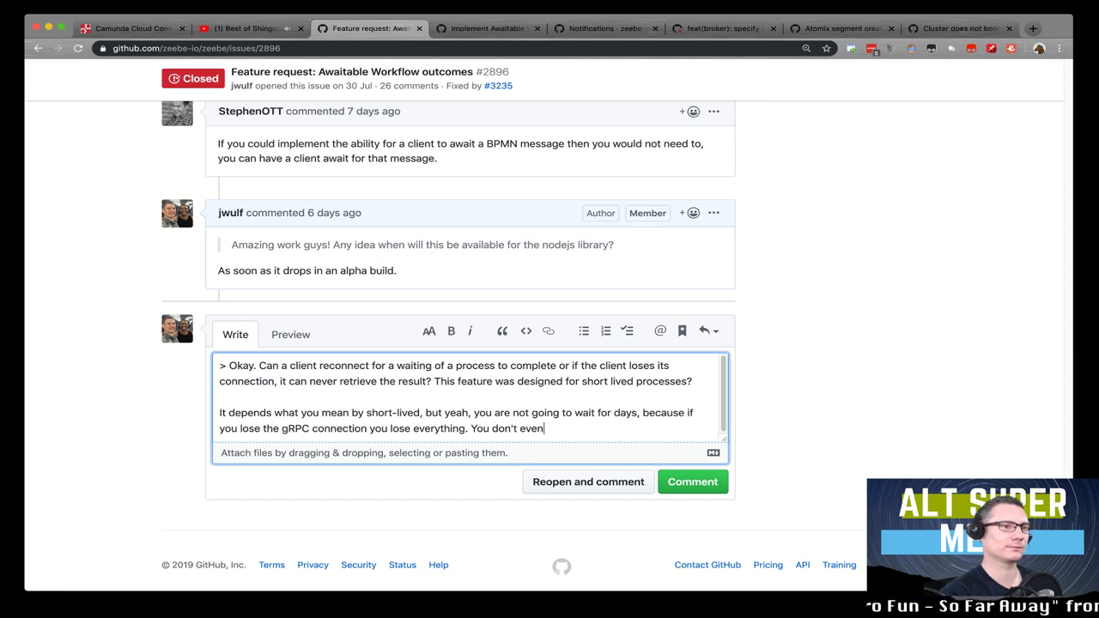
Step: Extend the reply's second sentence with "have a workflow instance id to"
text(hav)
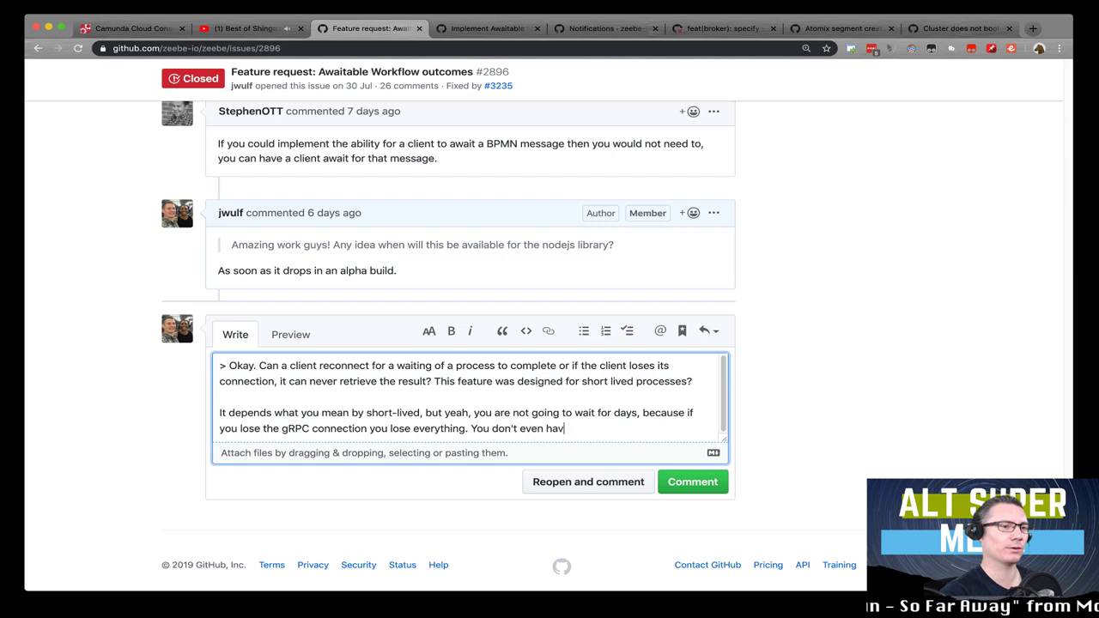
text(e a wo)
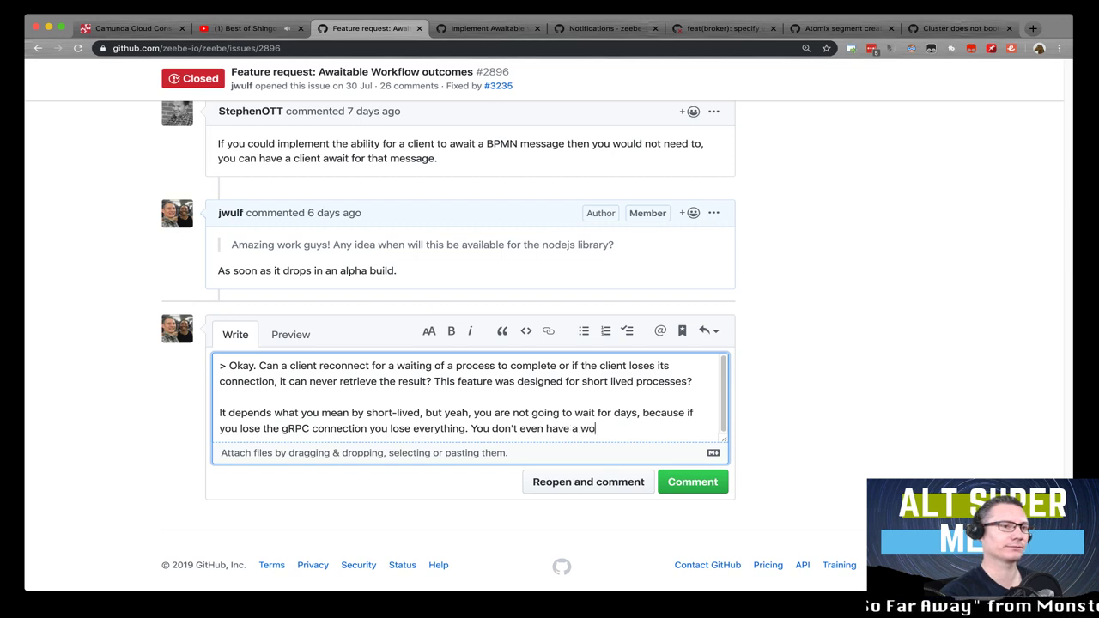
text(rkf)
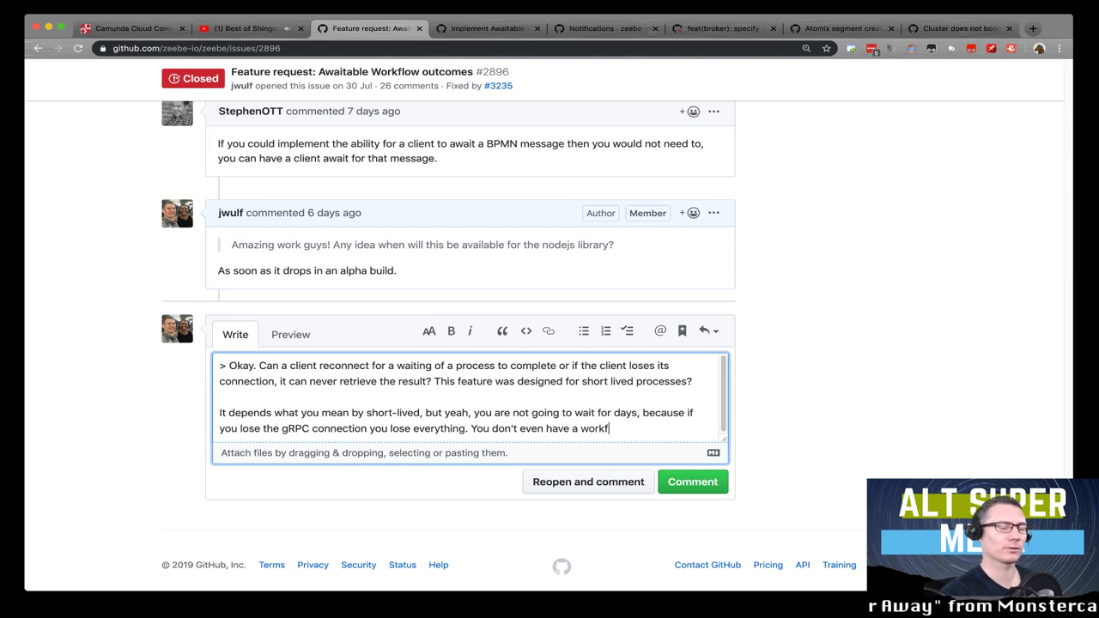
text(low inr)
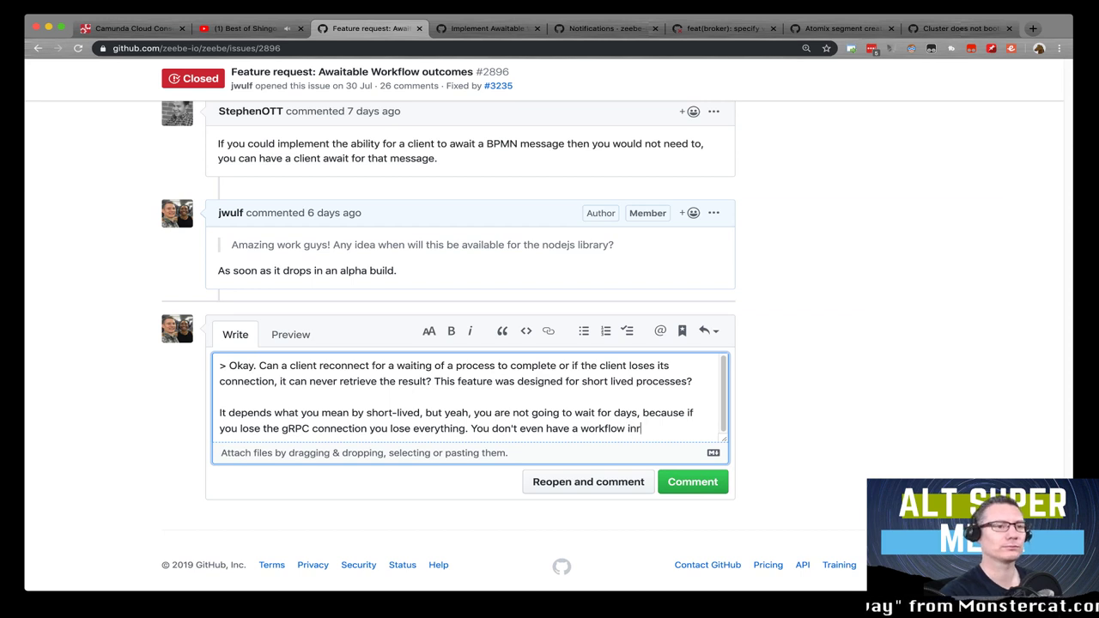
key(BackSpace)
text(stance )
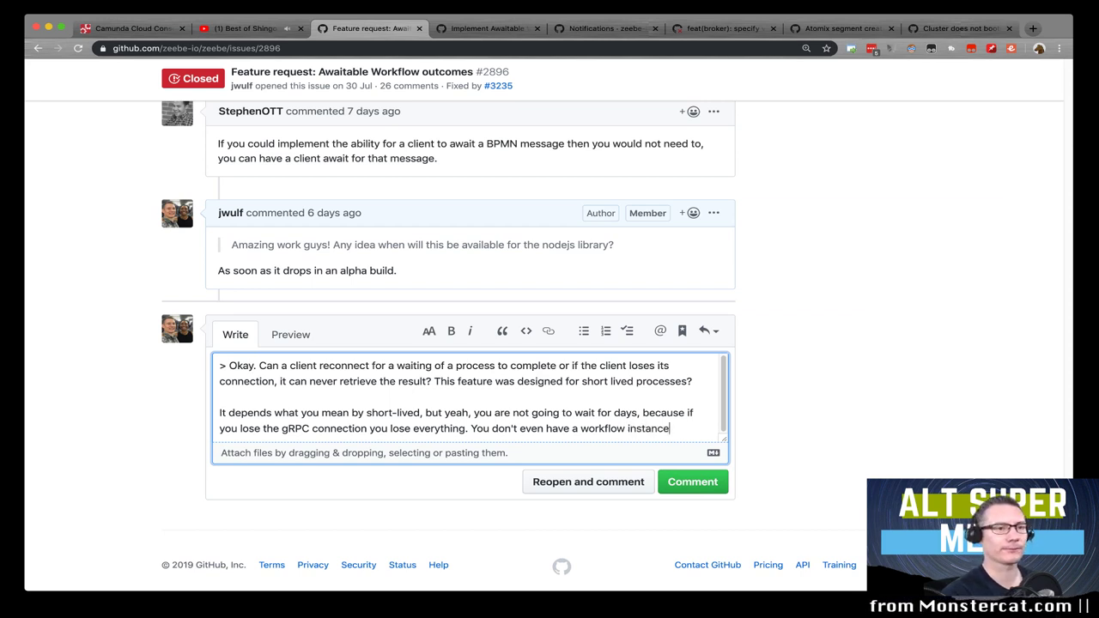
text(id to )
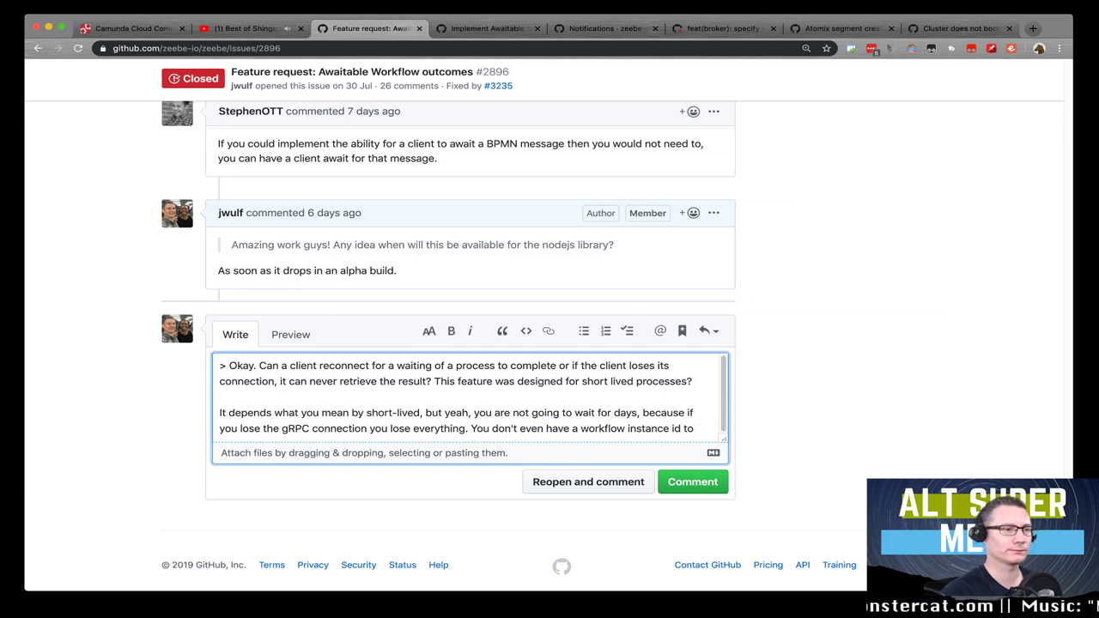
Step: Complete the reply with "find the outcome in an exporter." and post it as a comment without reopening the issue
text(find the uo)
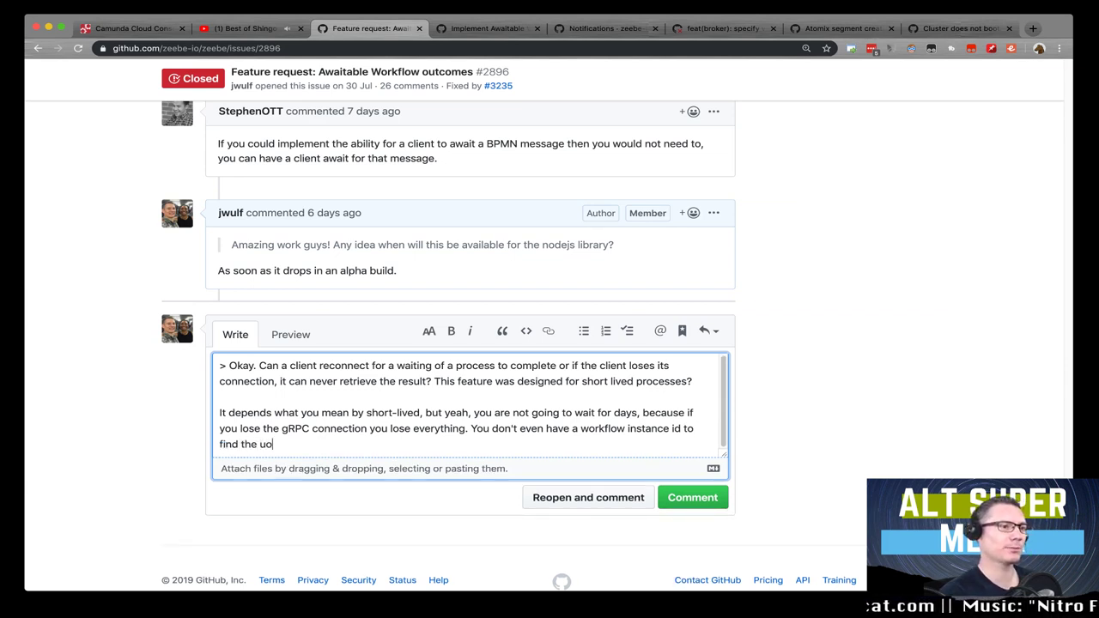
key(BackSpace)
text(ou)
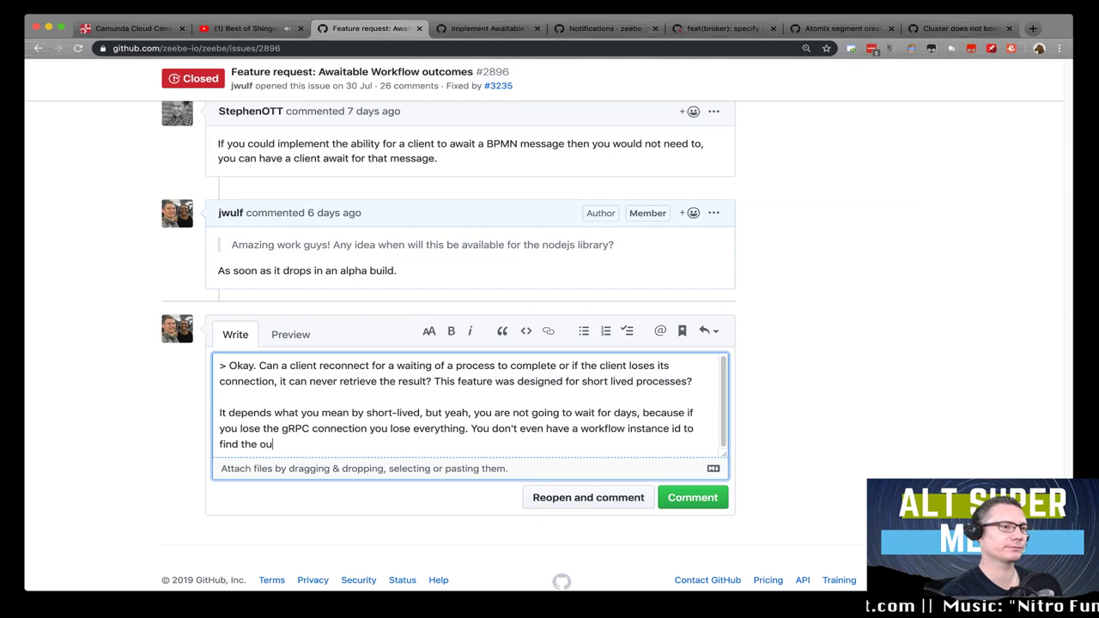
text(tcome is)
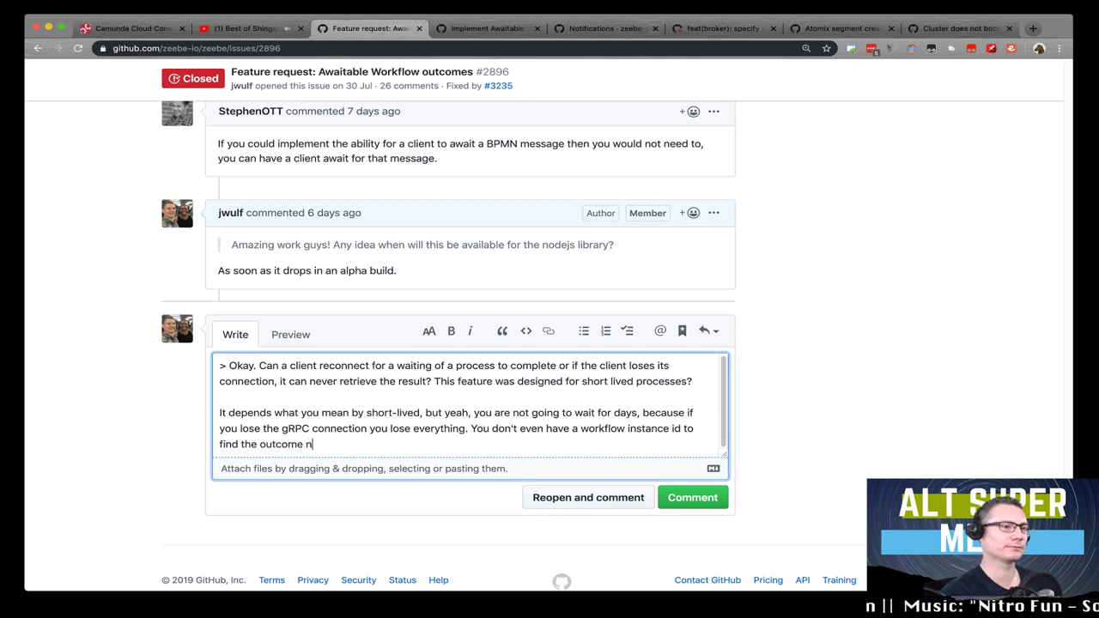
key(BackSpace)
text(n an ex)
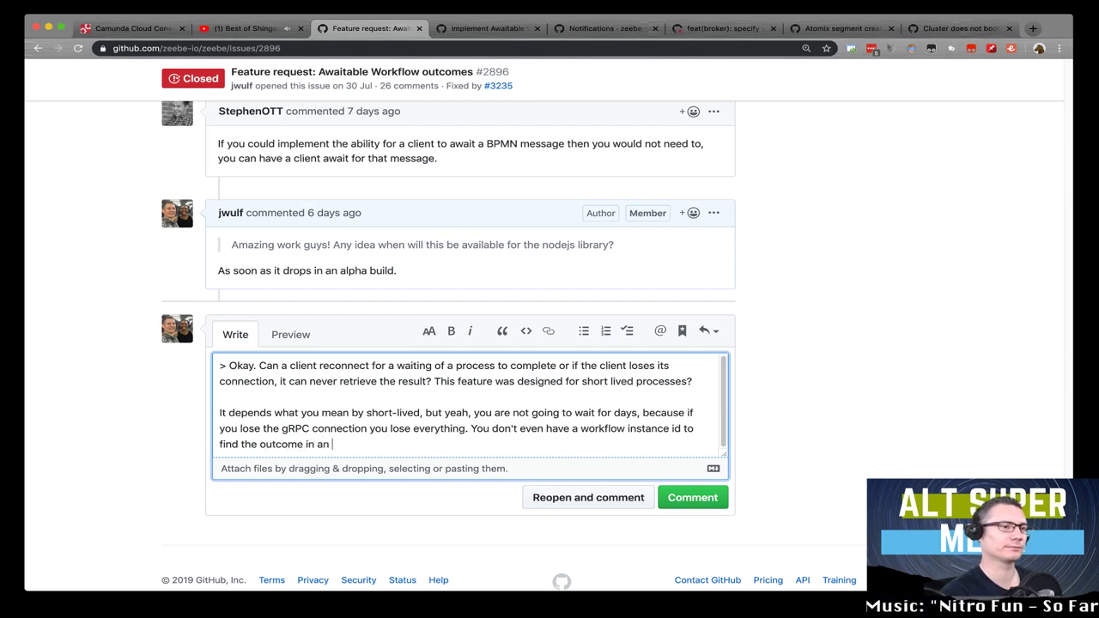
text(porter.)
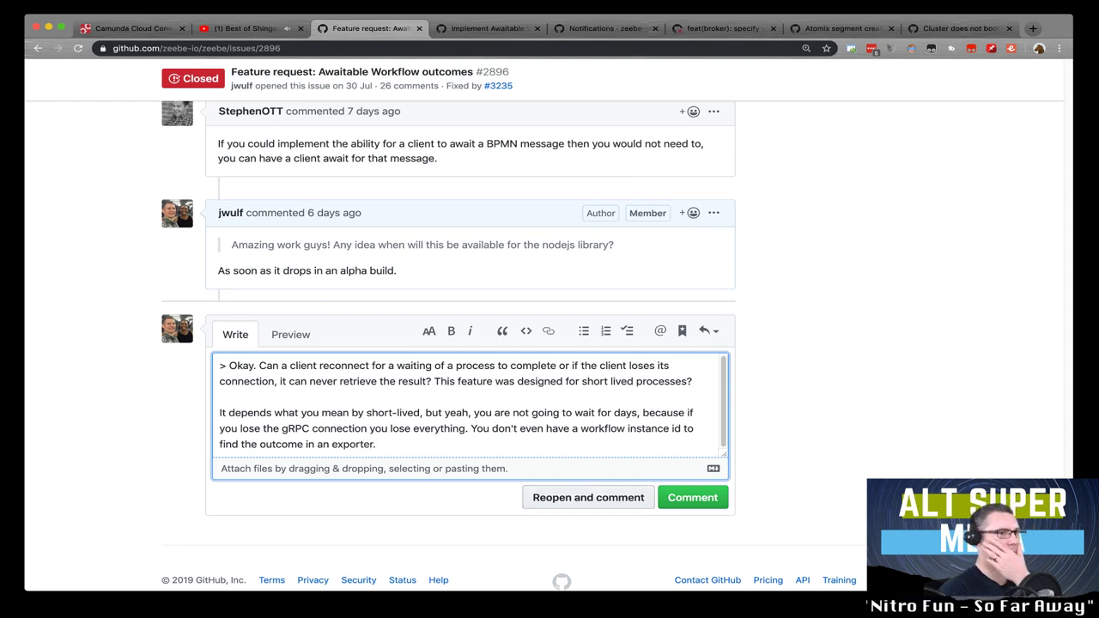
key(super+Return)
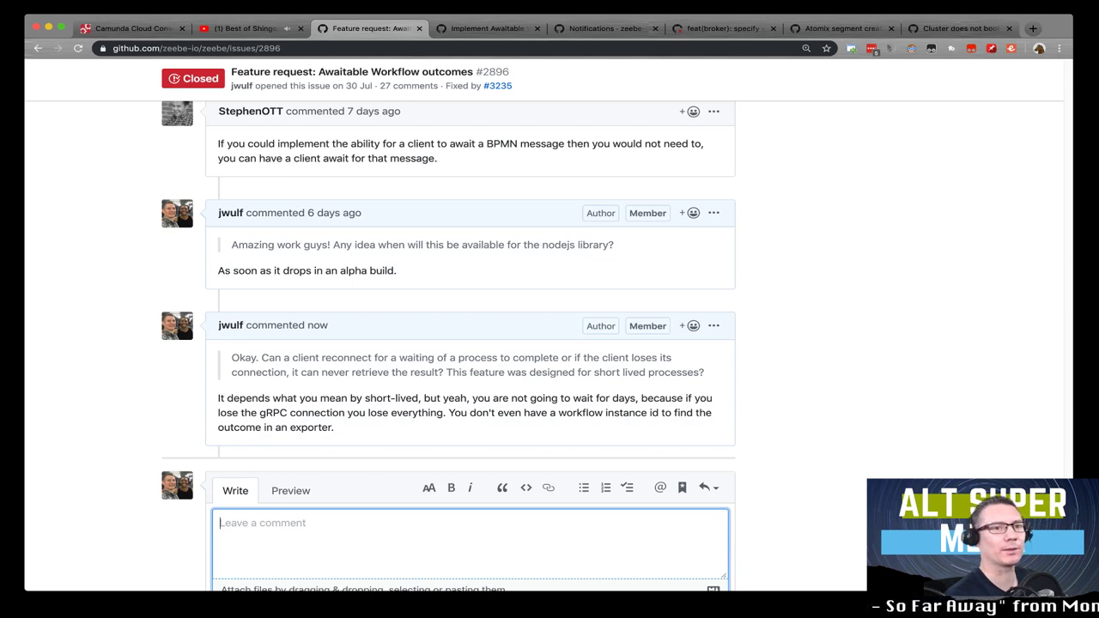
Step: View the zeebe repository's open pull requests and return to the Awaitable Workflow outcomes issue
scroll(470, 343, up, 20)
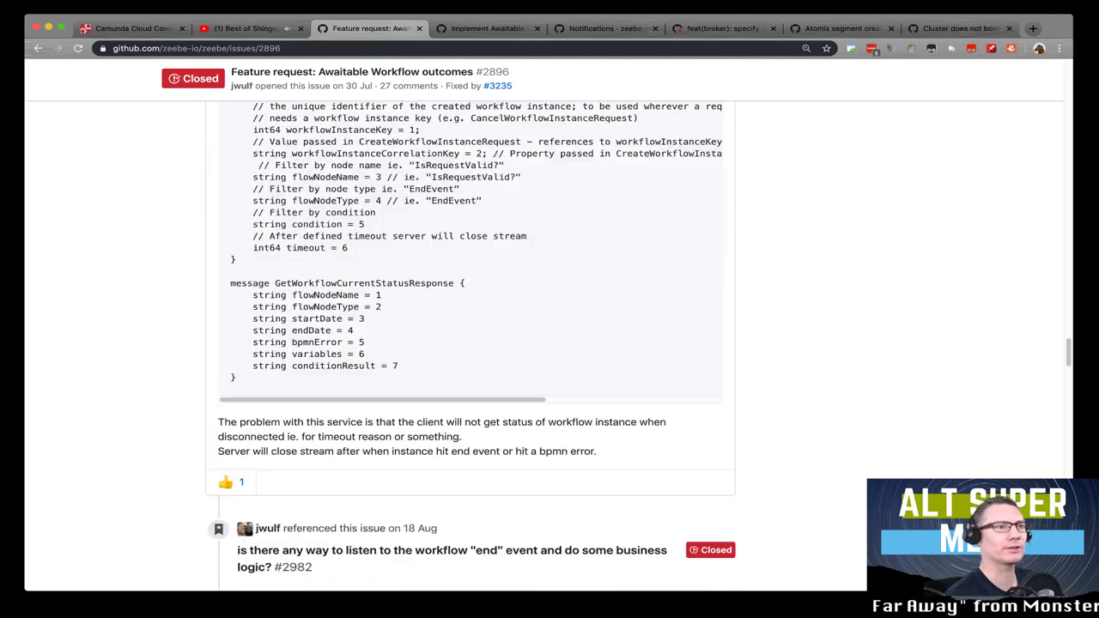
scroll(470, 343, up, 20)
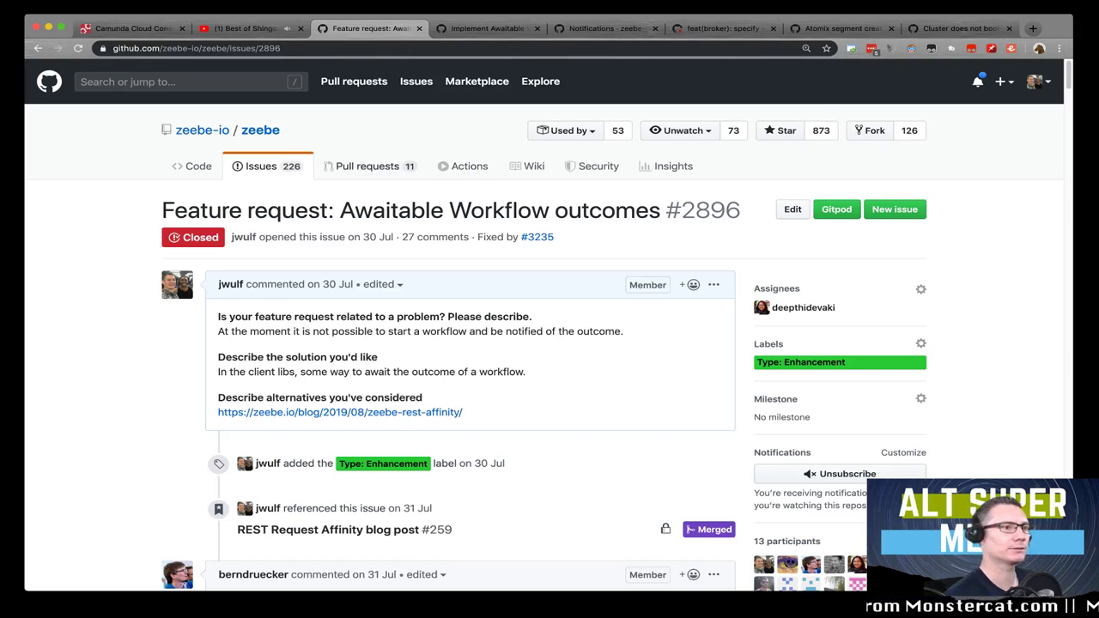
key(g)
key(p)
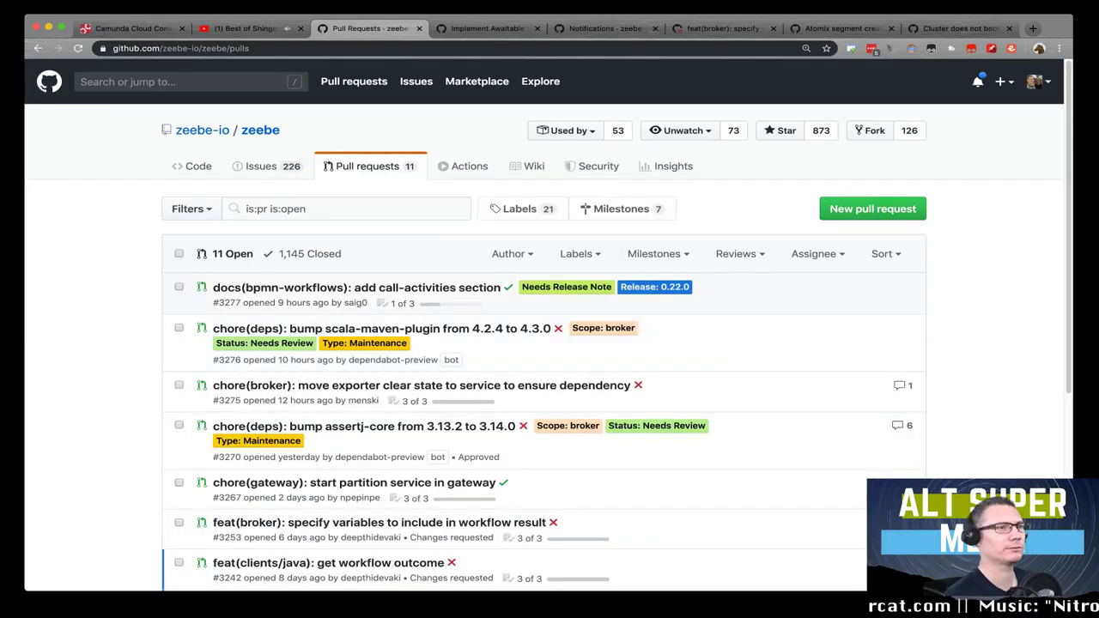
key(super+bracketleft)
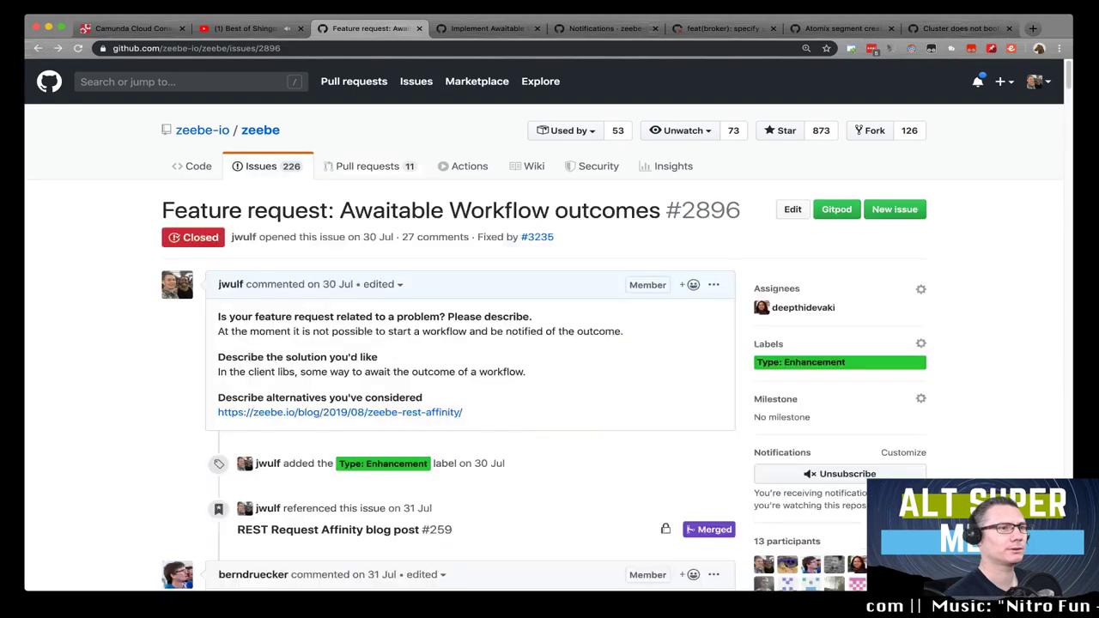
Step: Open the pull request #3235 that fixed the Awaitable Workflow outcomes issue and show its changed files
scroll(544, 325, down, 1)
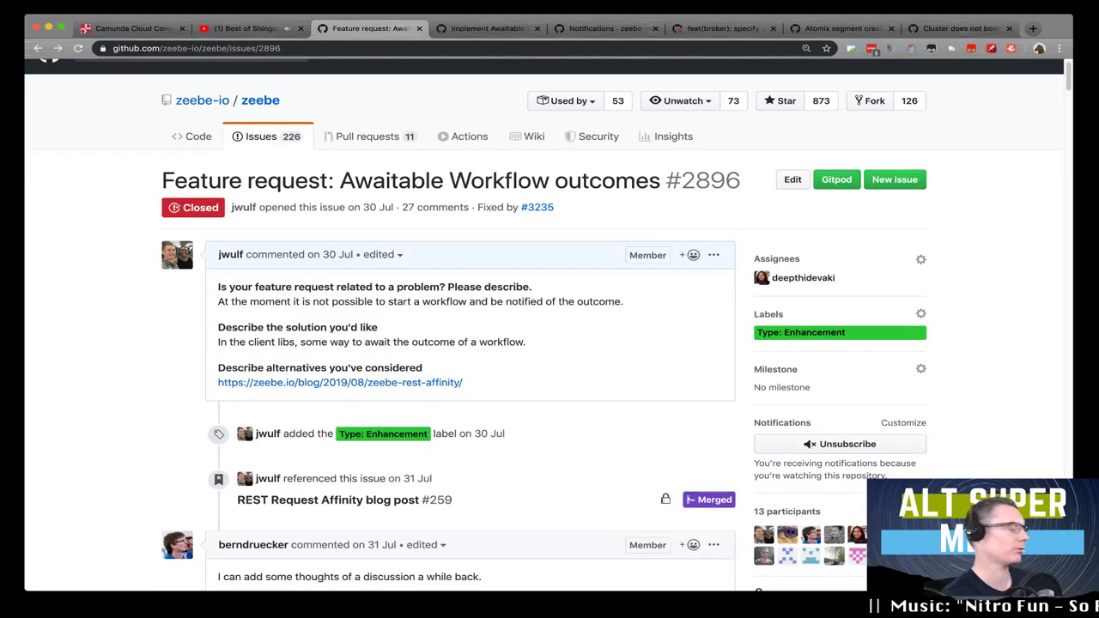
mouse_move(536, 207)
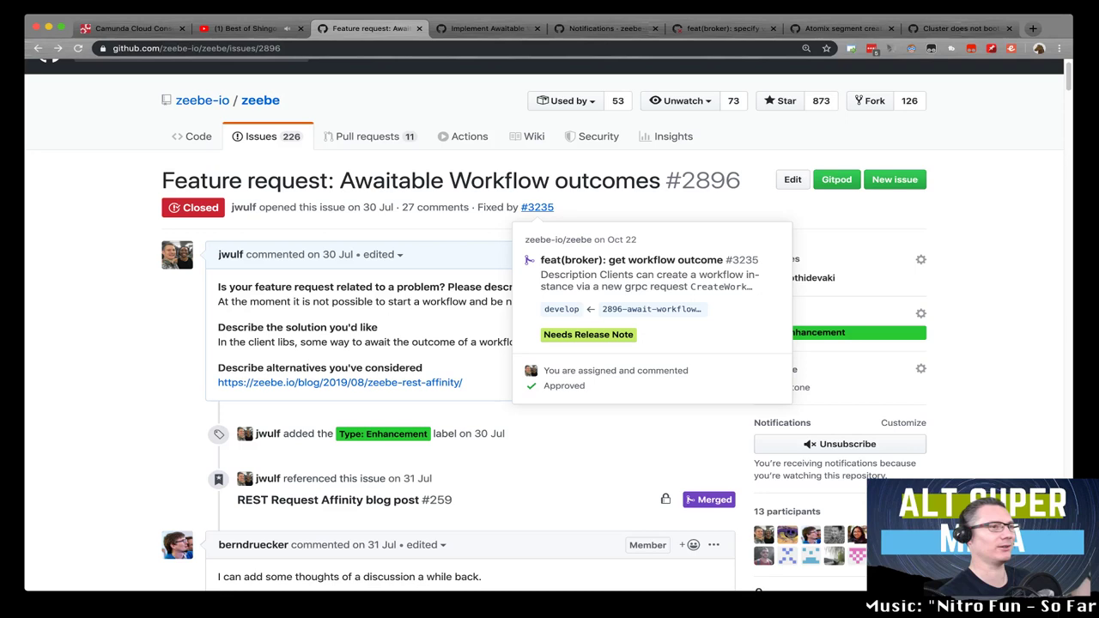
click(537, 207)
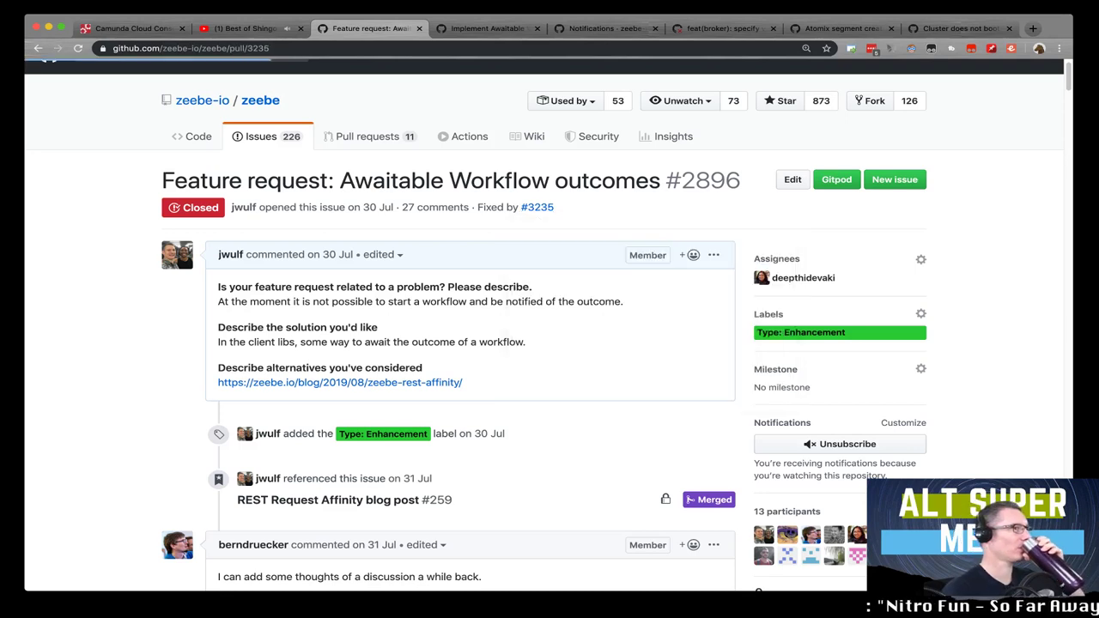
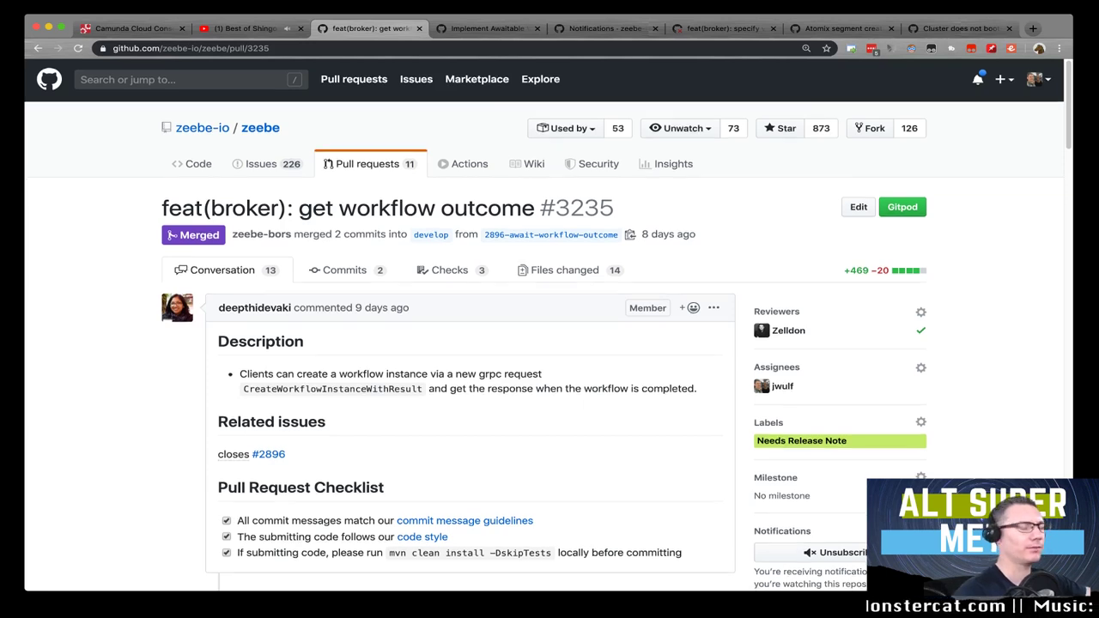
scroll(548, 326, down, 1)
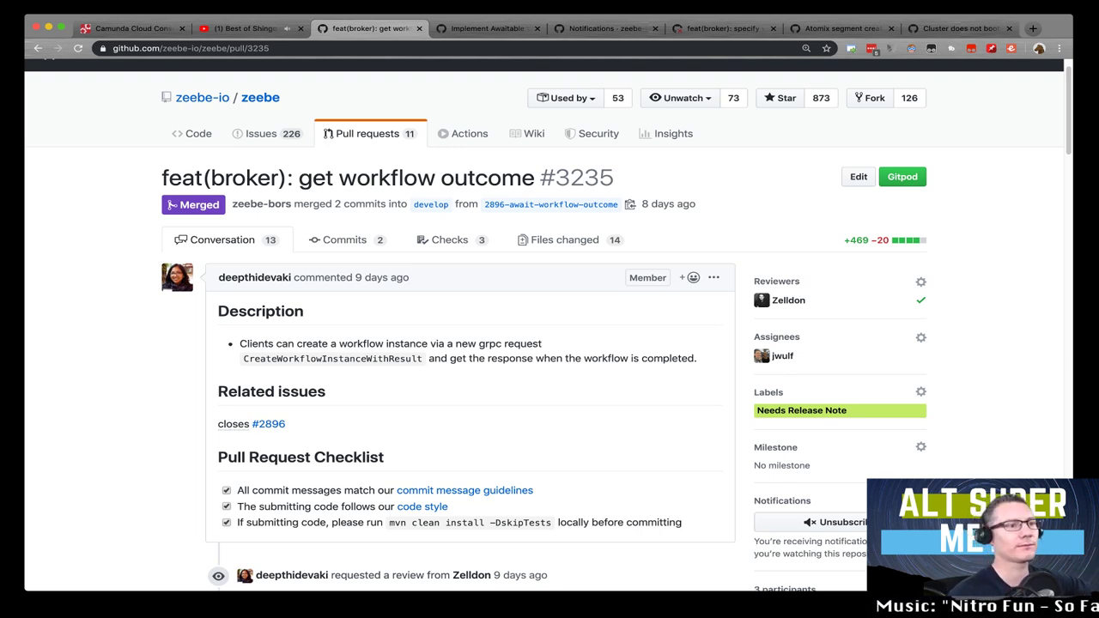
scroll(548, 325, down, 3)
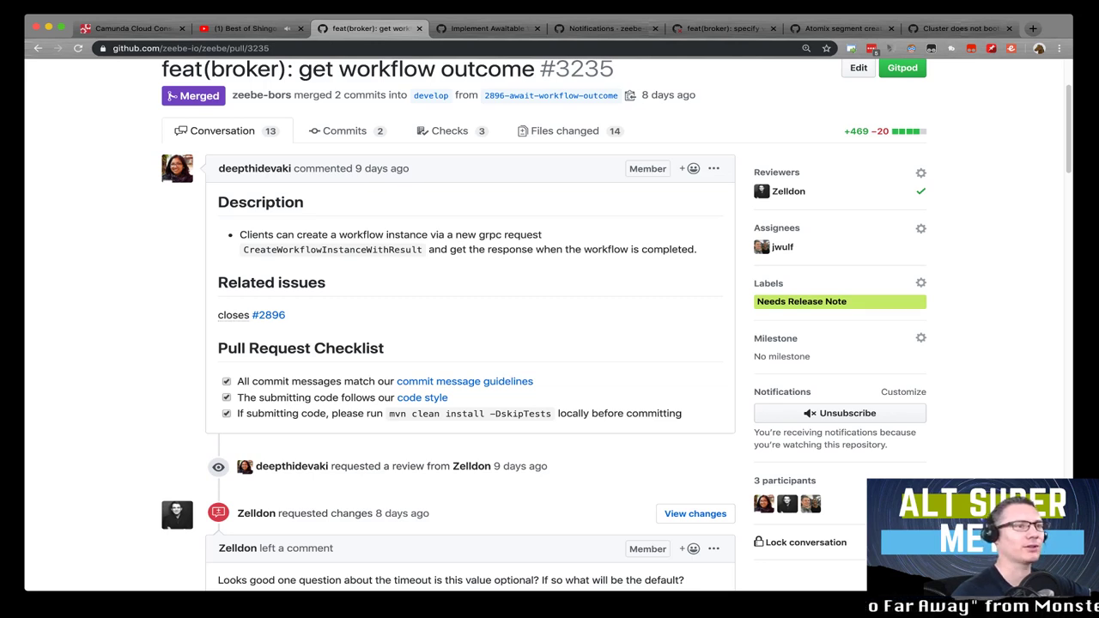
scroll(545, 323, down, 1)
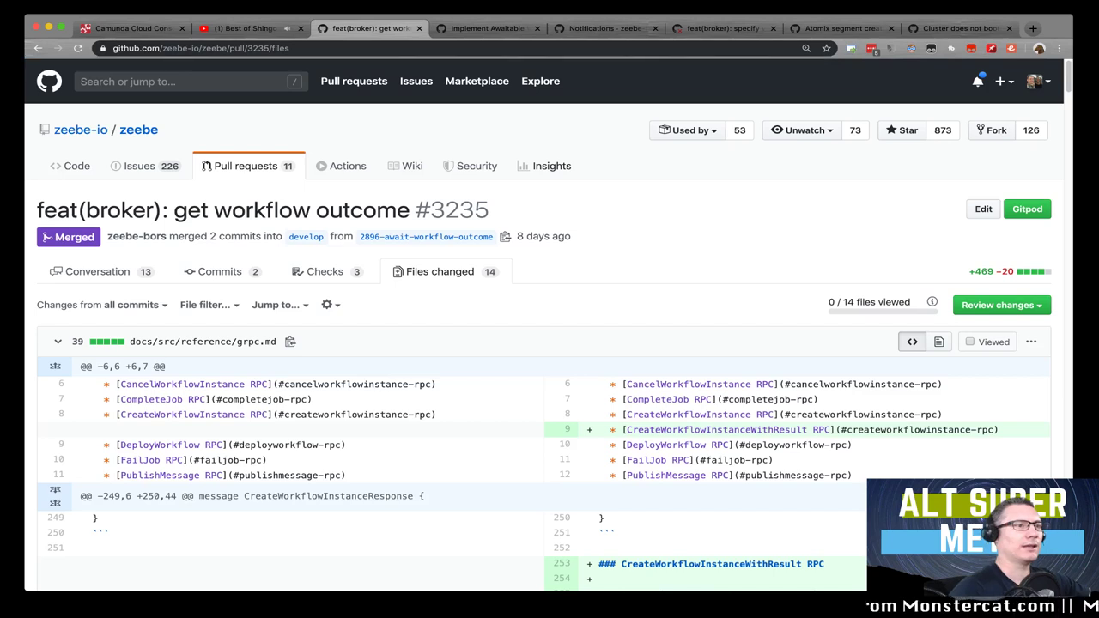
Step: Examine the CreateWorkflowInstanceWithResult additions in the pull request's grpc.md, gateway.proto and proto.lock diffs
scroll(545, 343, down, 5)
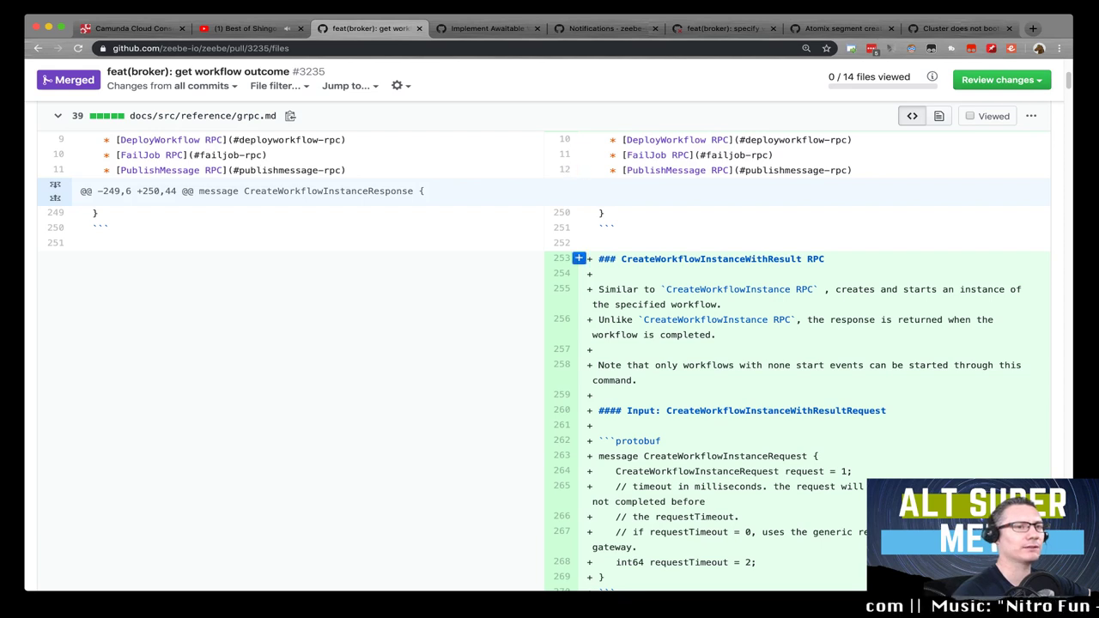
scroll(579, 260, down, 1)
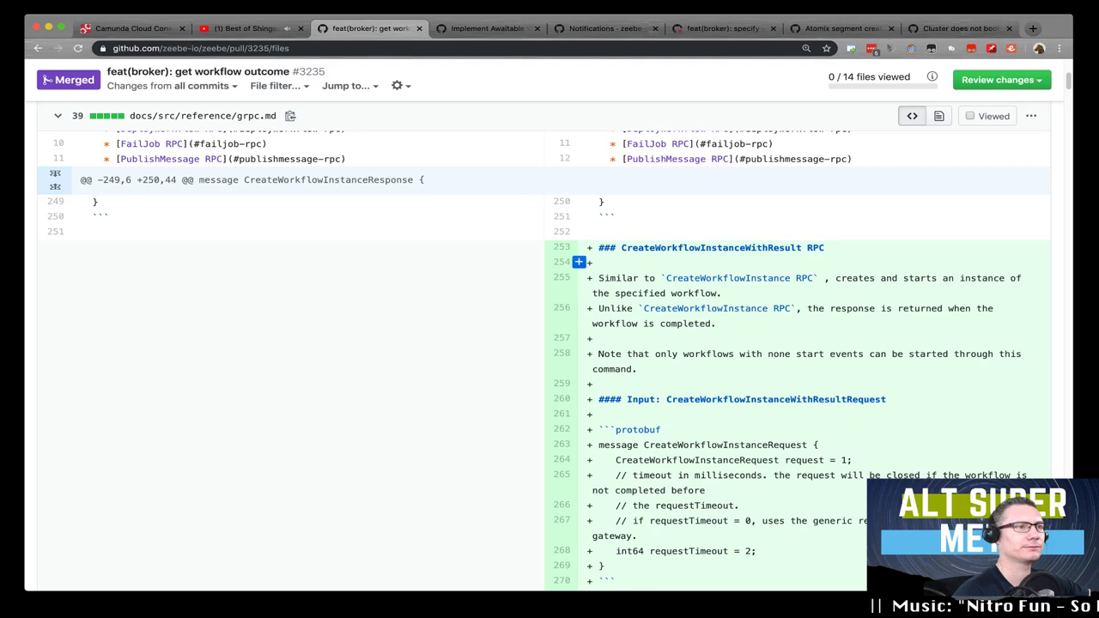
scroll(579, 262, down, 1)
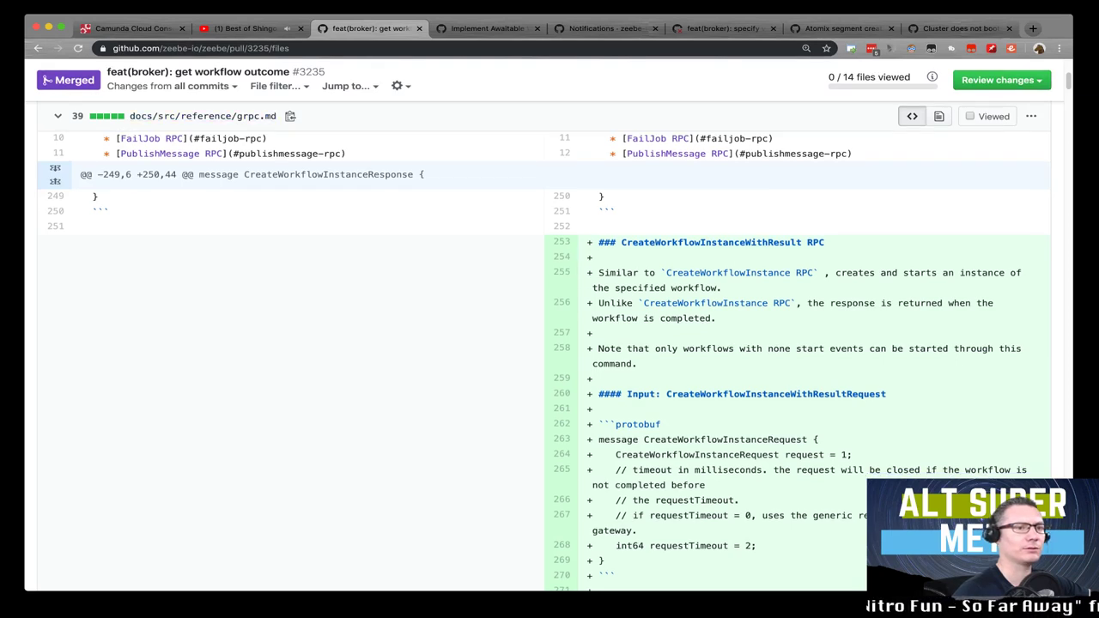
scroll(578, 328, down, 1)
scroll(578, 324, down, 10)
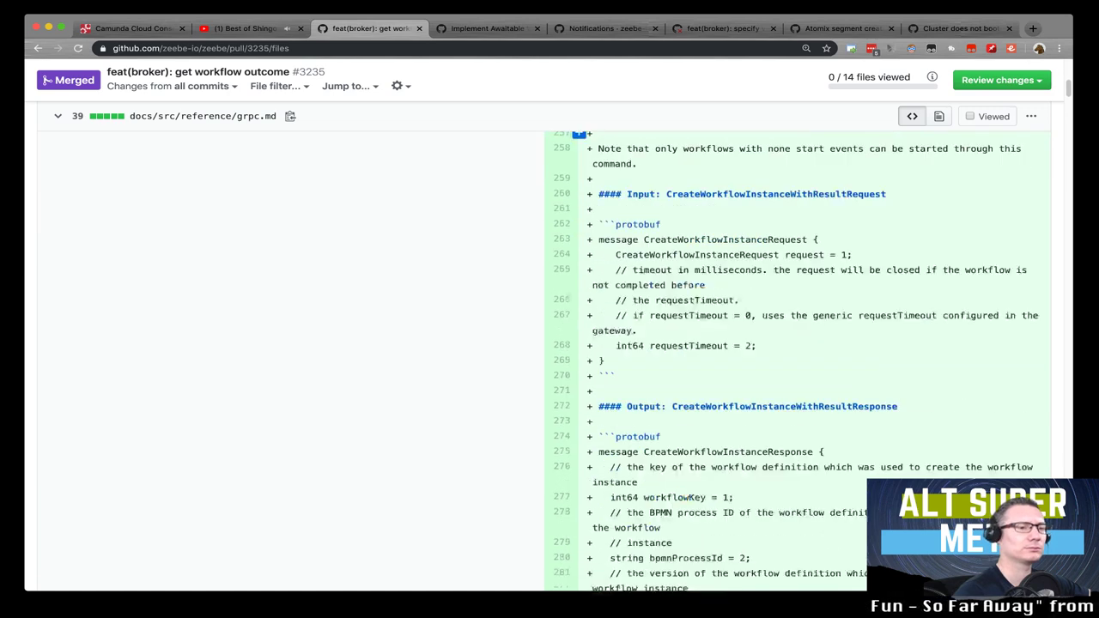
scroll(578, 307, down, 5)
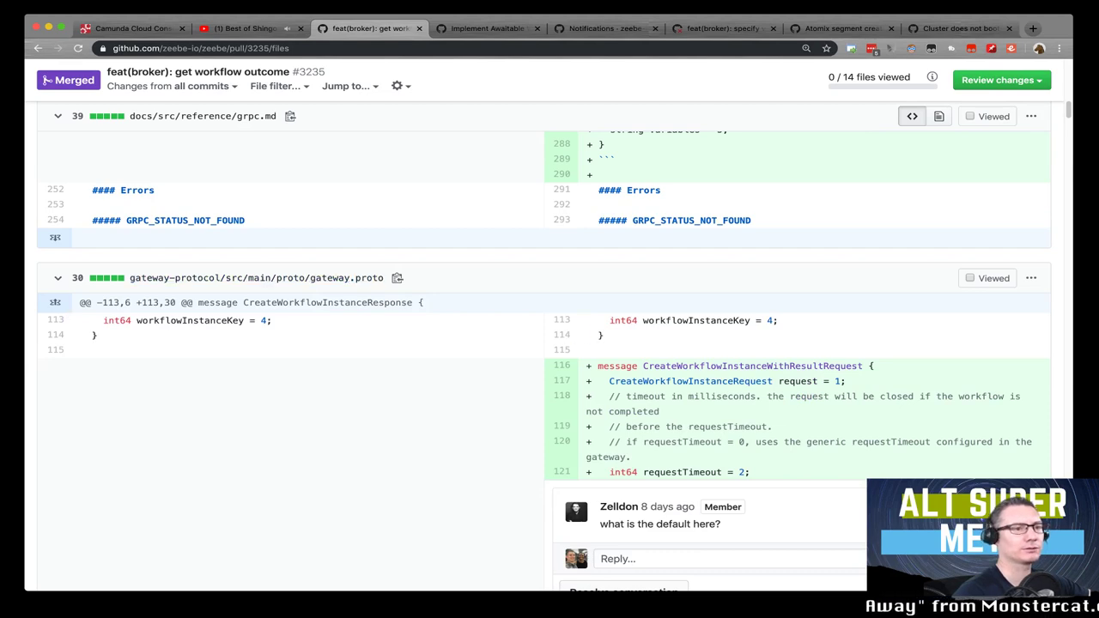
scroll(574, 491, down, 15)
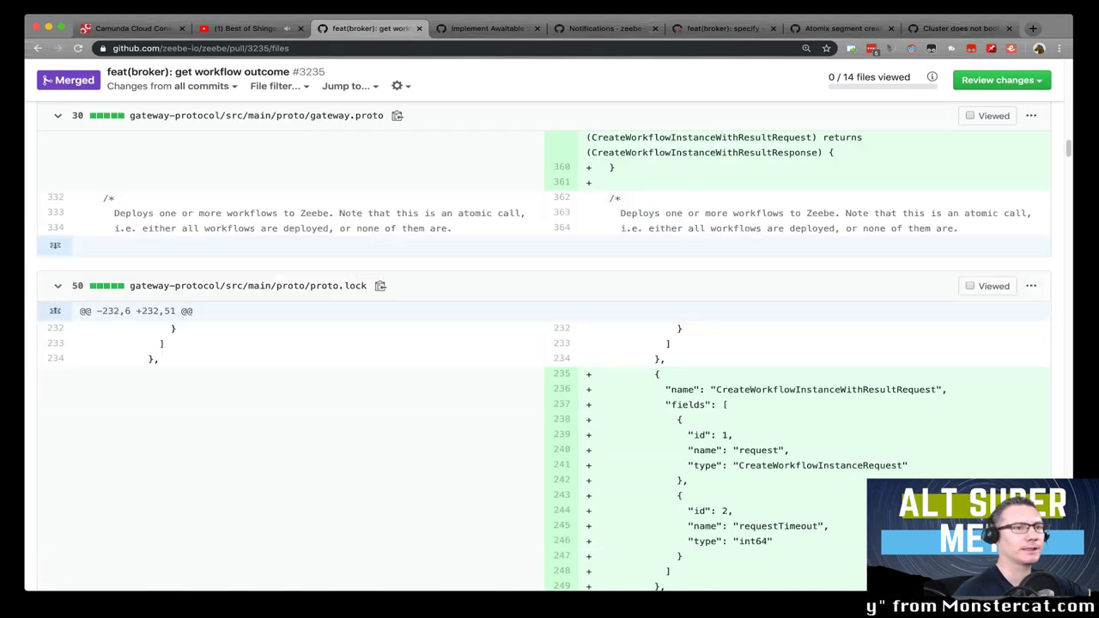
scroll(549, 344, up, 20)
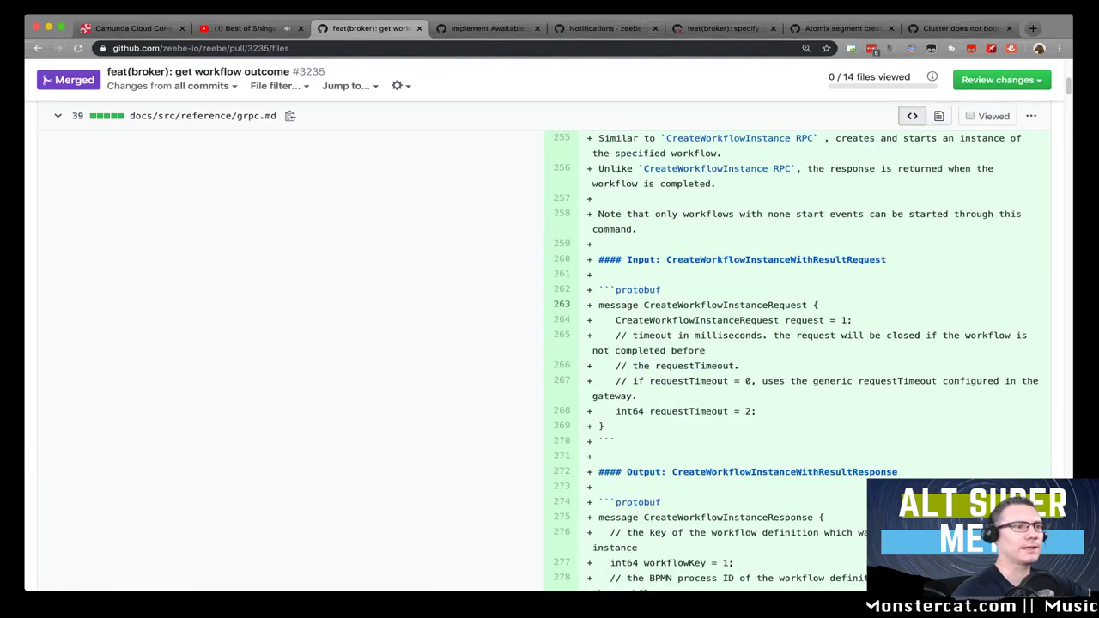
scroll(549, 344, up, 10)
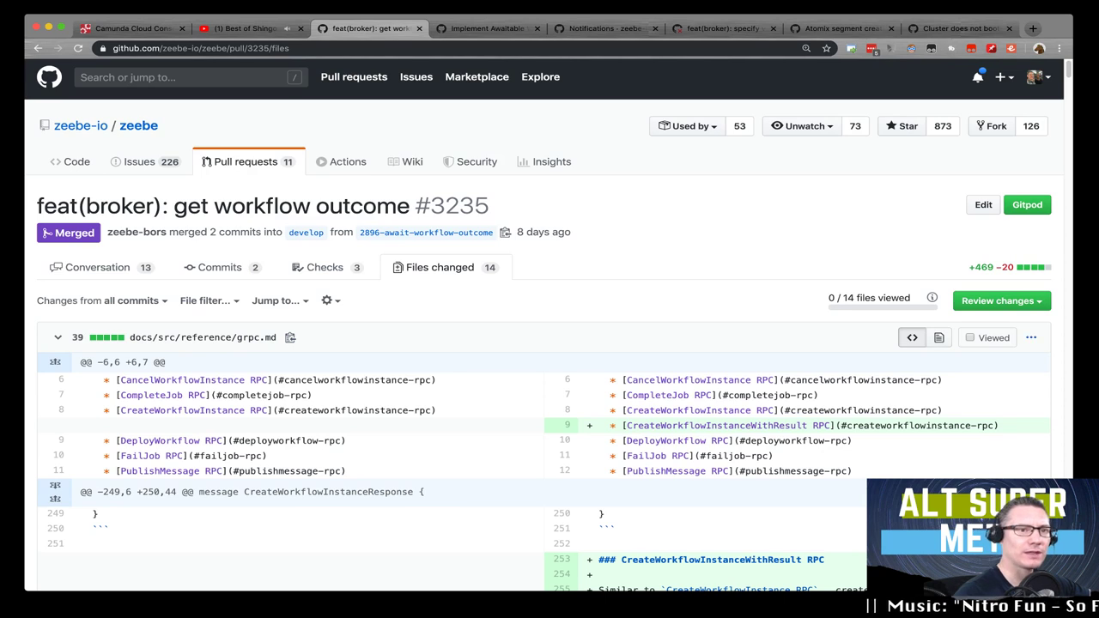
Step: Open the pull request's full version of docs/src/reference/grpc.md in a separate browser tab and switch to it
click(1031, 338)
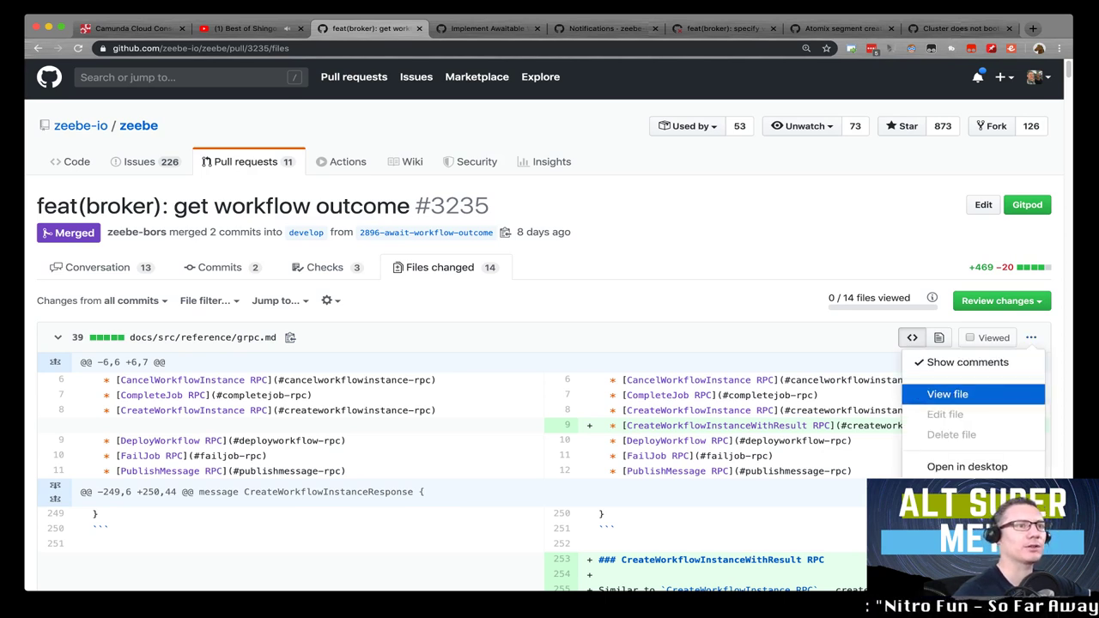
super+click(947, 394)
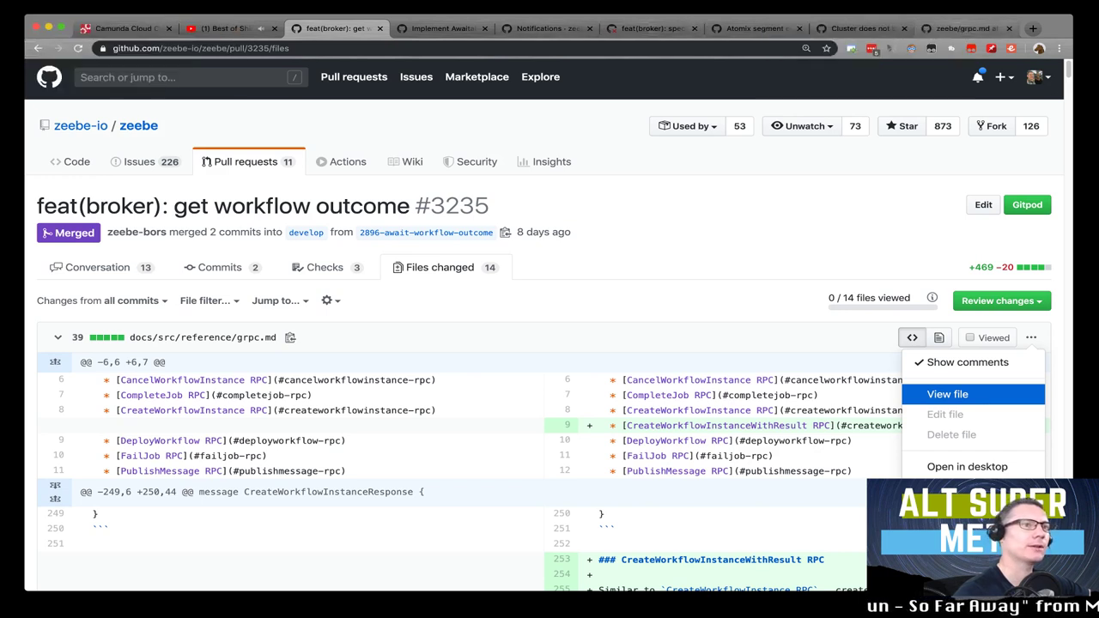
click(947, 394)
key(ctrl+Tab)
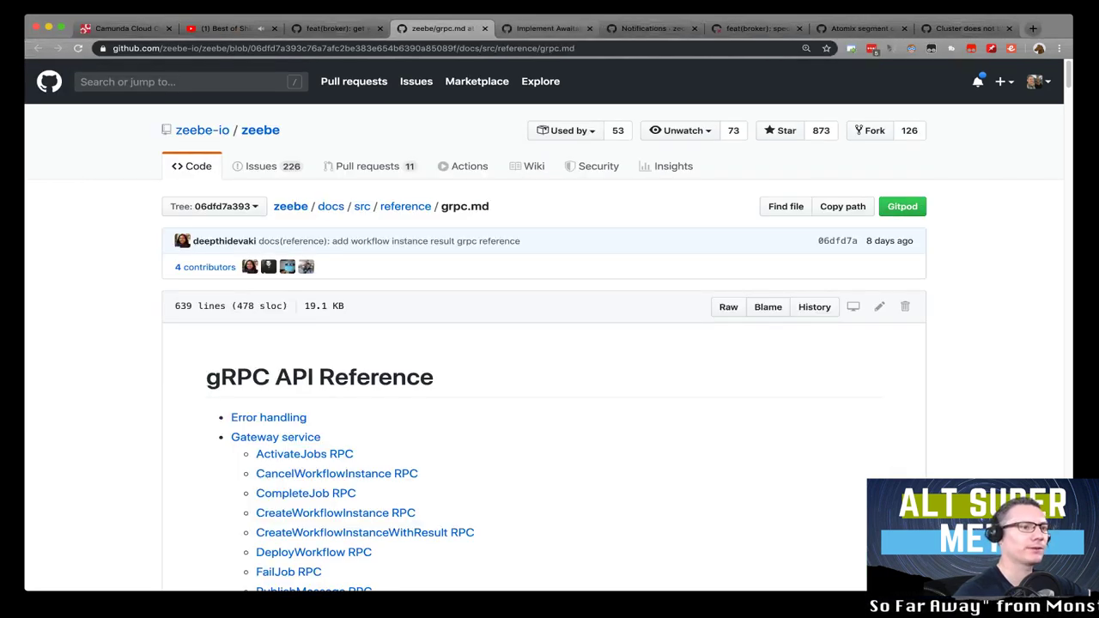
Step: Look over the zeebe-client-node-js issue #77 "Implement Awaitable Workflow Outcome" and return to the gRPC API Reference
scroll(549, 343, down, 5)
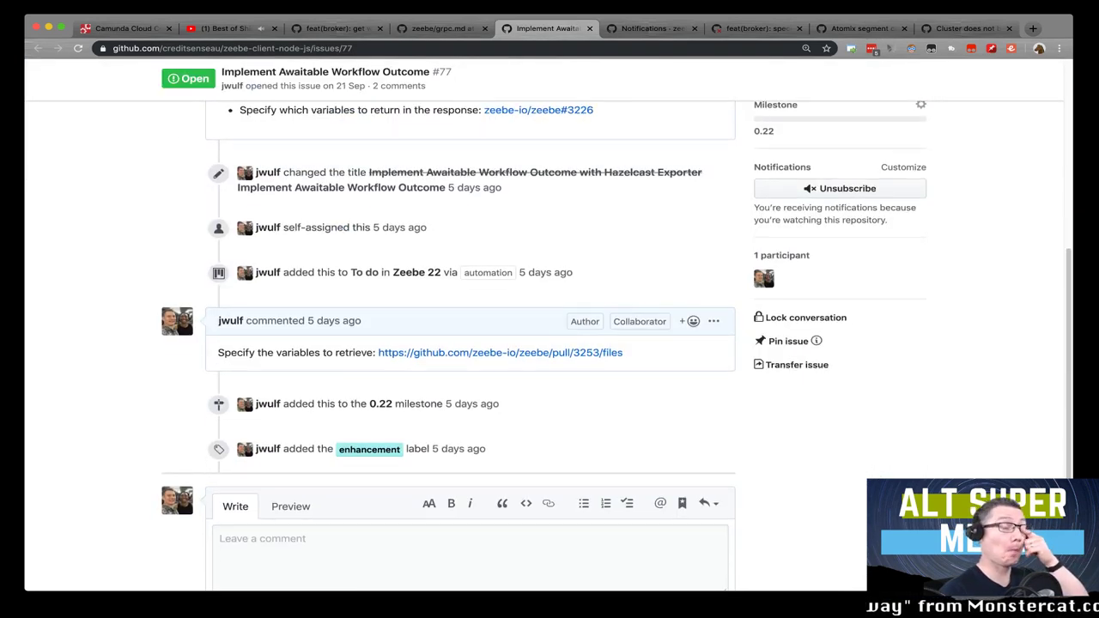
scroll(549, 344, up, 5)
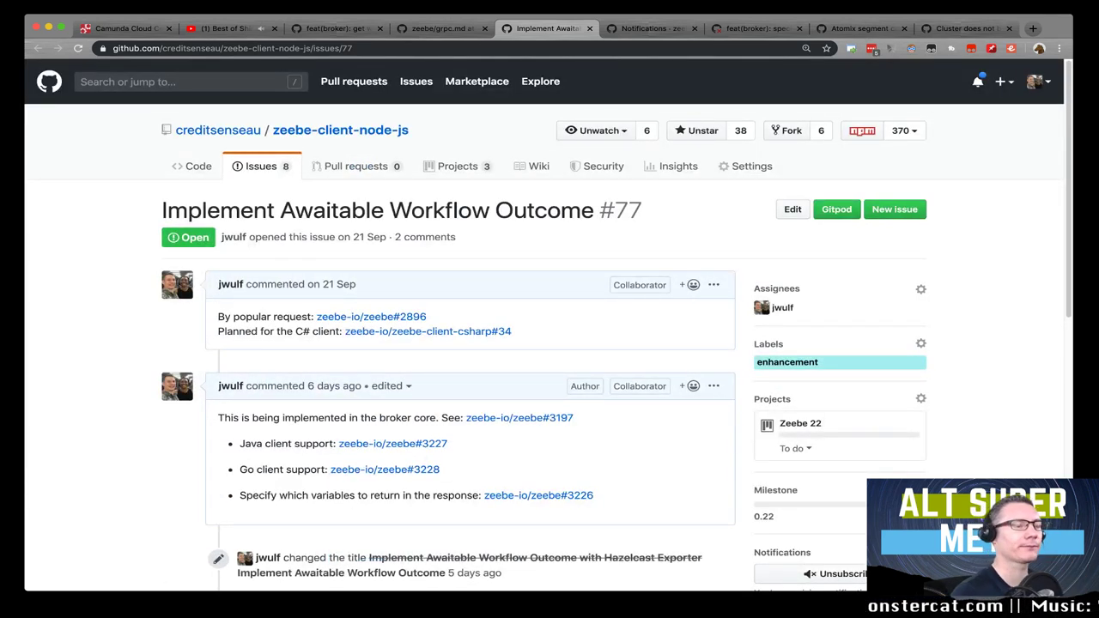
key(ctrl+shift+Tab)
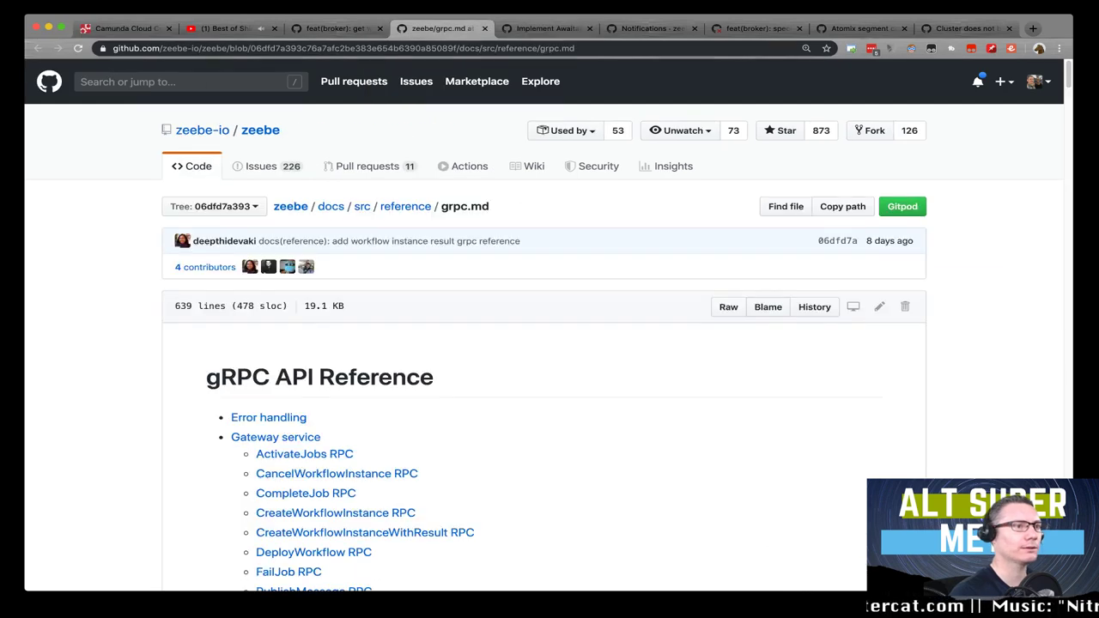
Step: Read through the RPC list and the Error handling section of the gRPC API Reference
scroll(549, 344, down, 5)
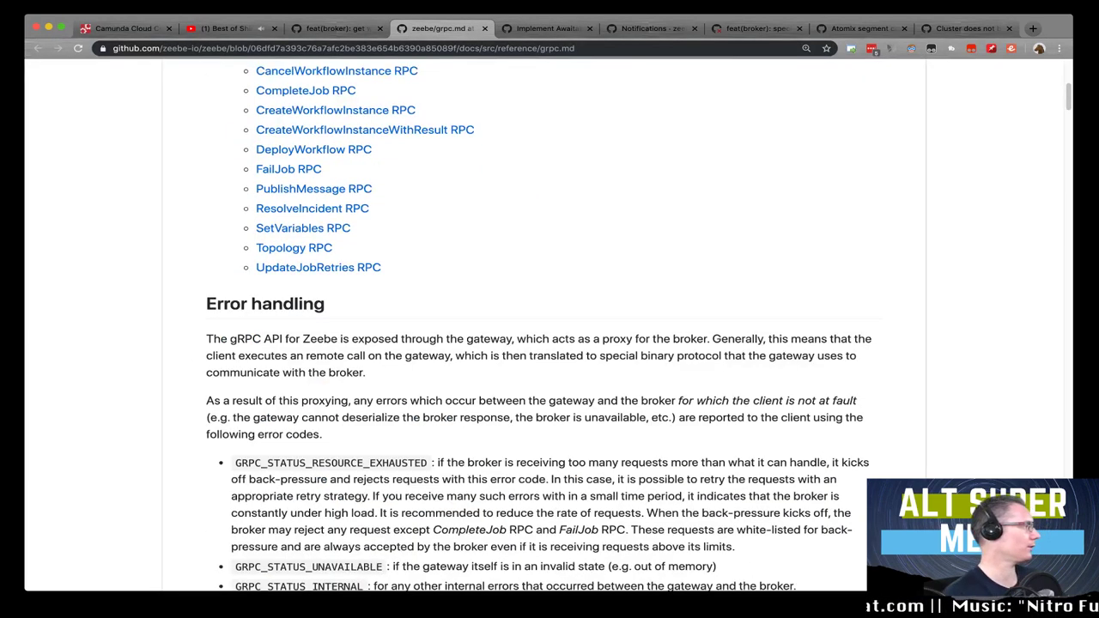
scroll(549, 343, down, 1)
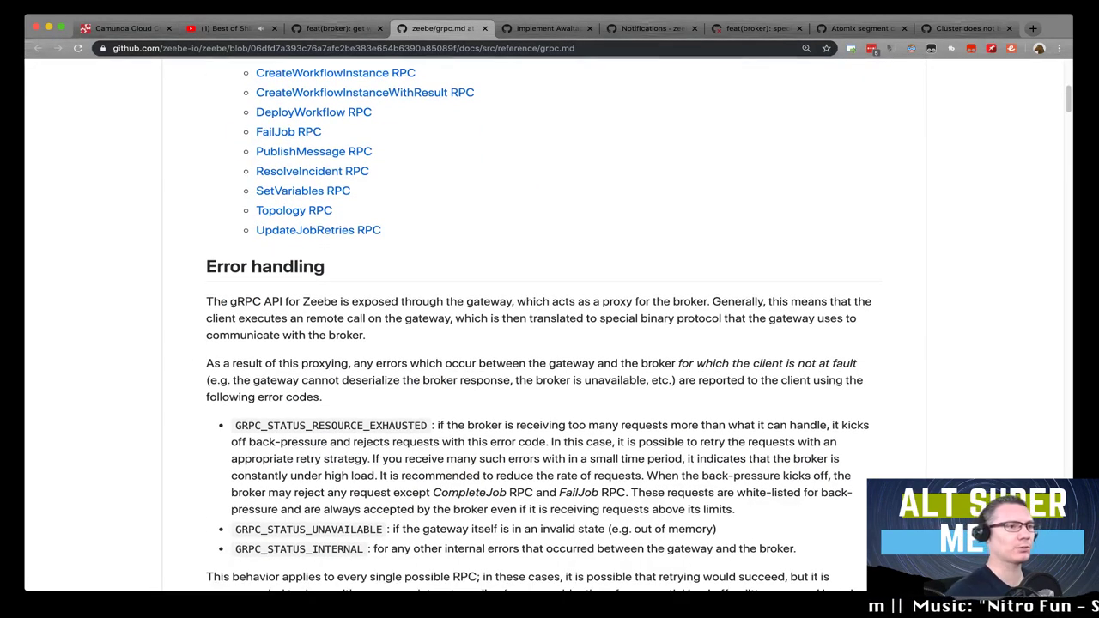
scroll(550, 343, down, 1)
scroll(549, 343, down, 1)
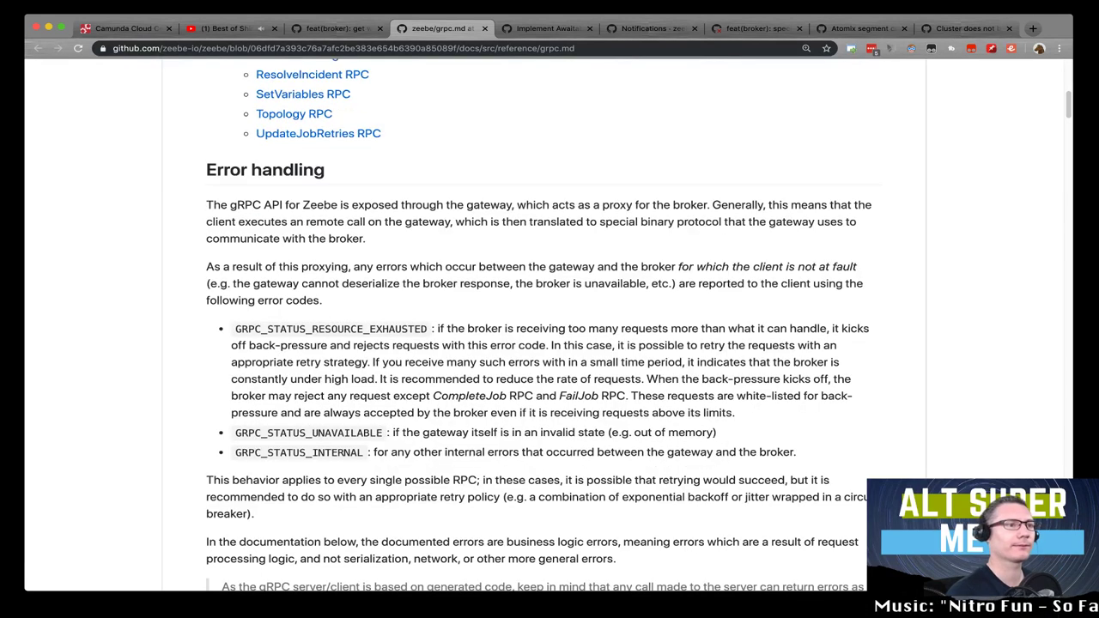
scroll(549, 343, down, 1)
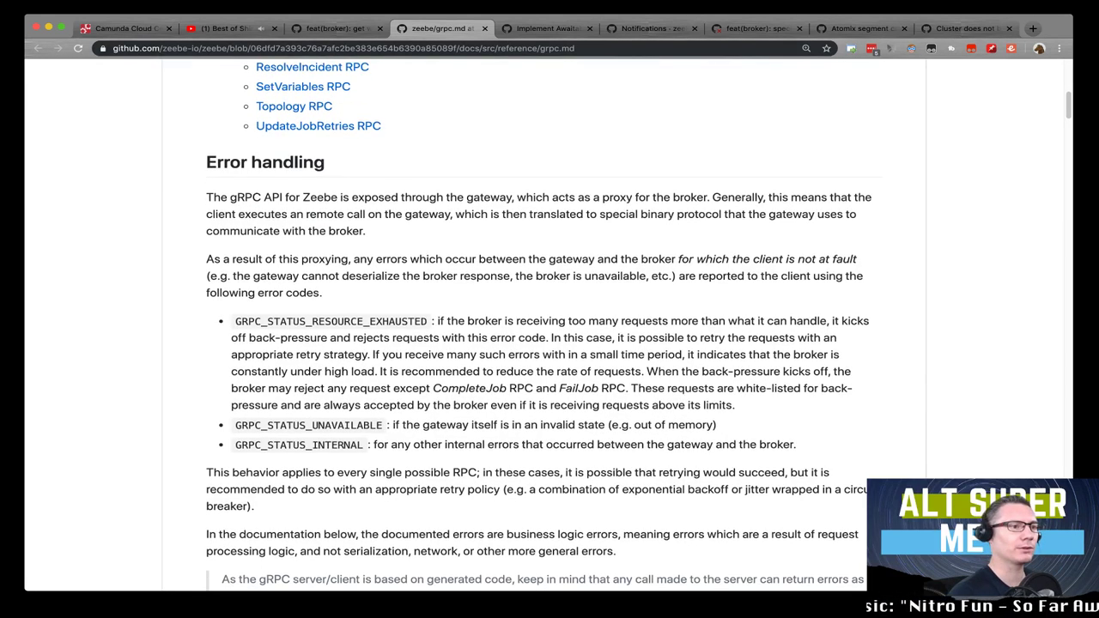
scroll(549, 343, down, 5)
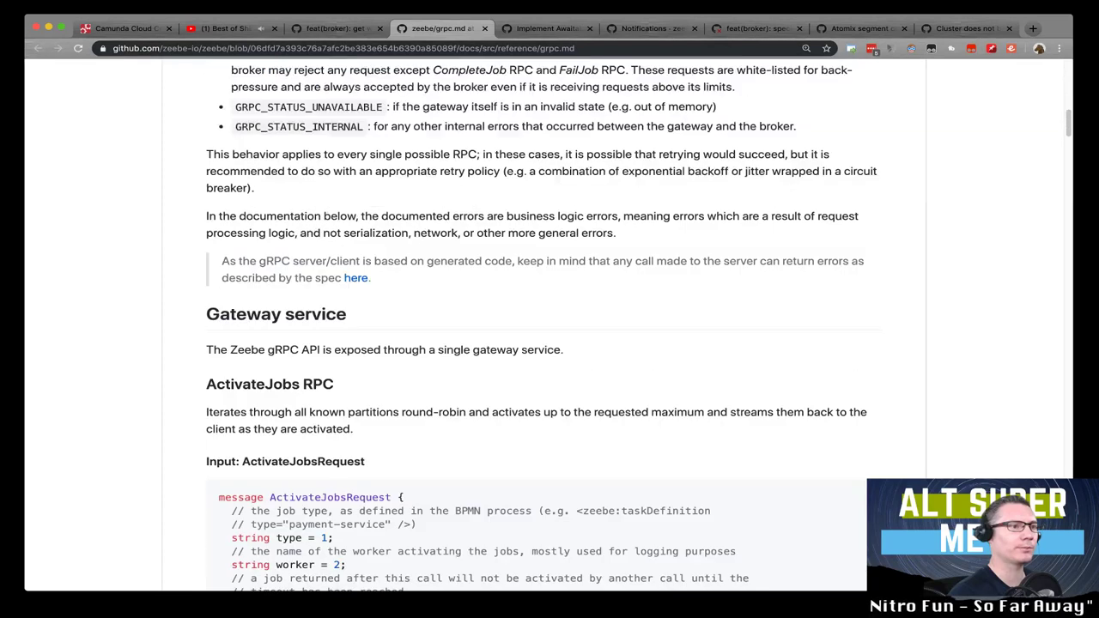
Step: Examine the CreateWorkflowInstanceWithResult RPC section of the gRPC API Reference, including its request and response messages
scroll(550, 343, down, 15)
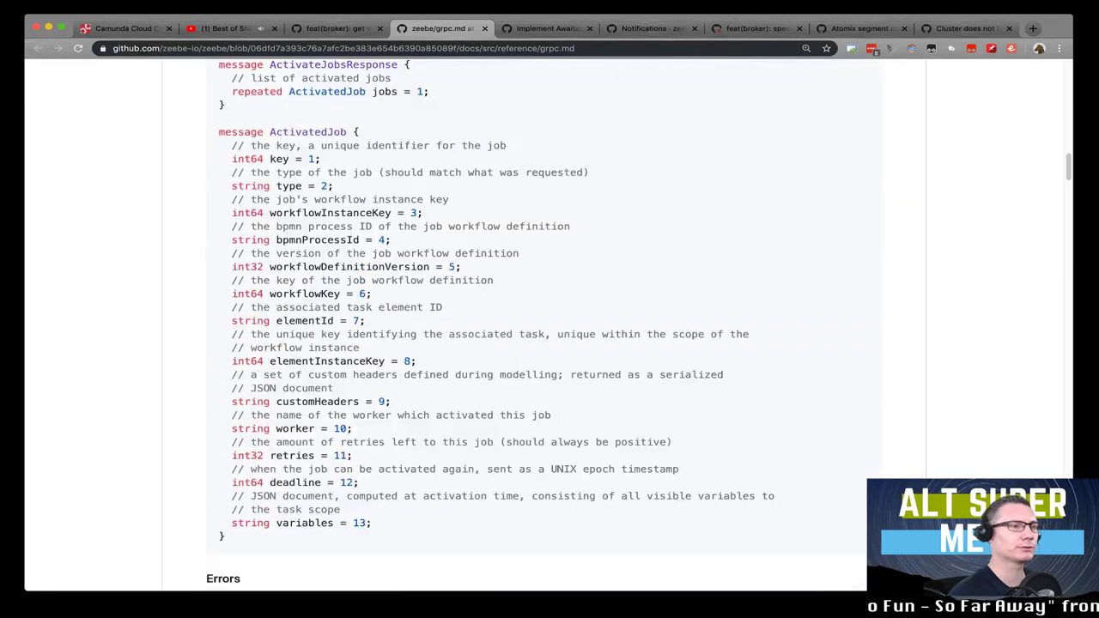
scroll(550, 343, down, 5)
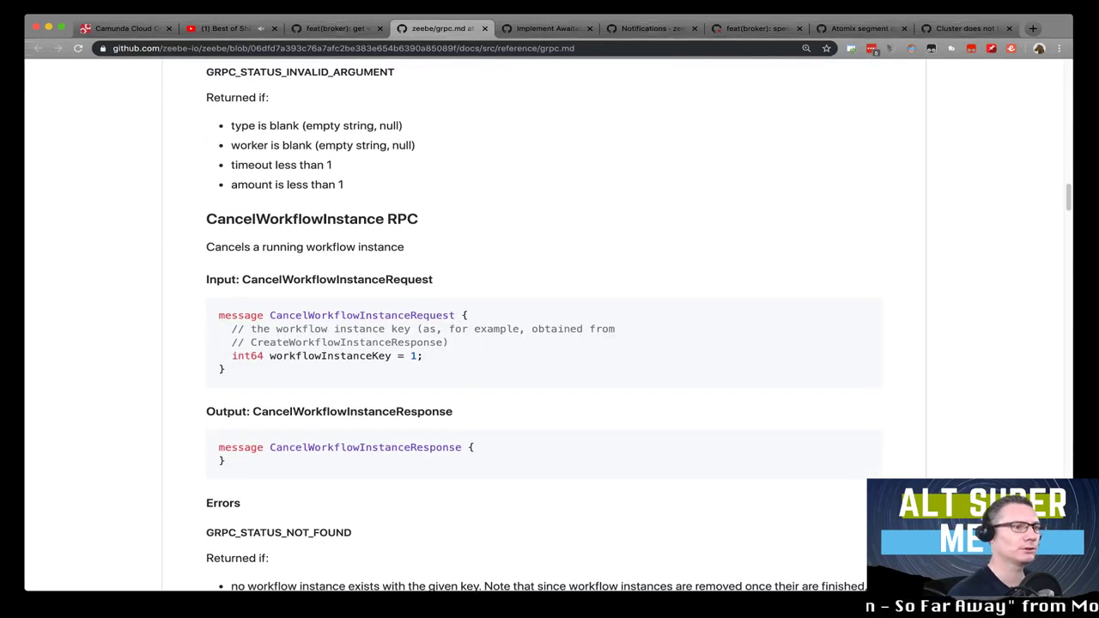
scroll(549, 344, down, 7)
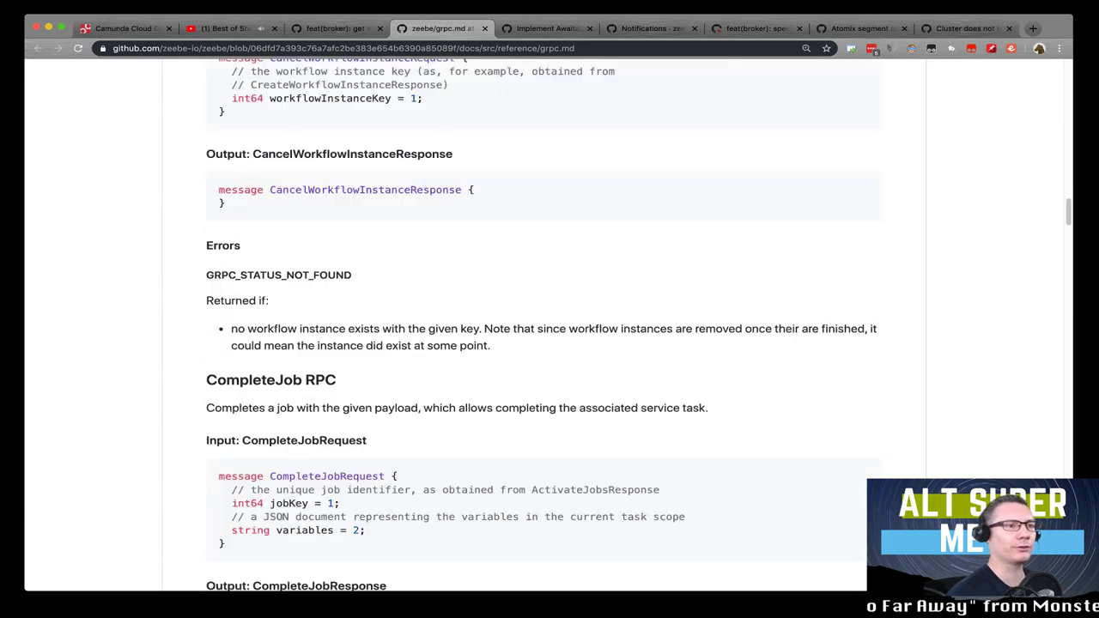
scroll(549, 344, down, 8)
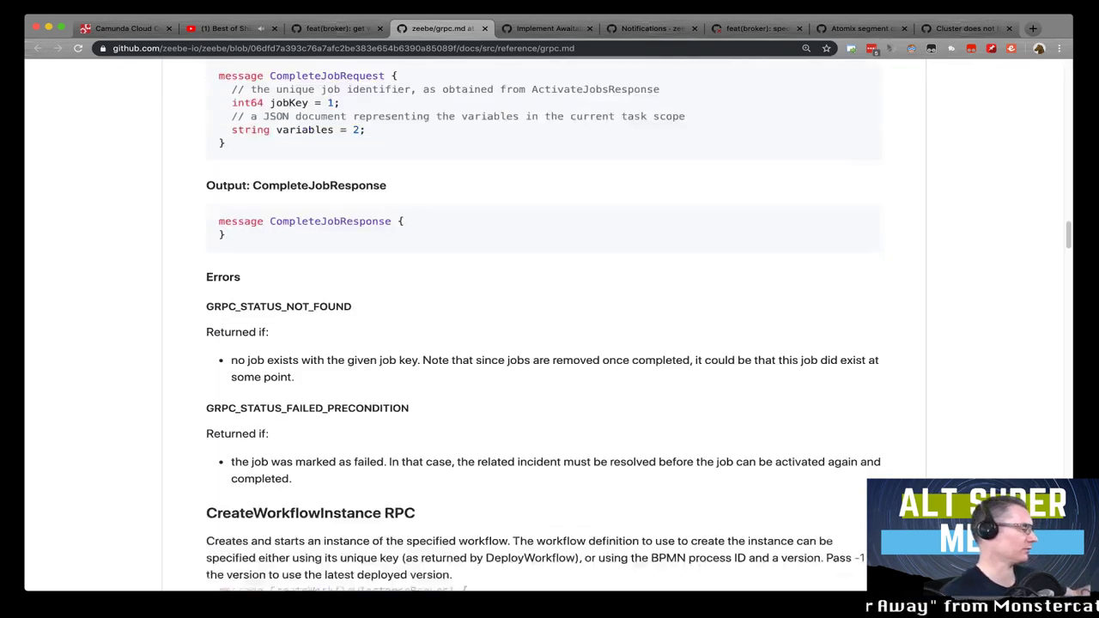
scroll(550, 343, down, 4)
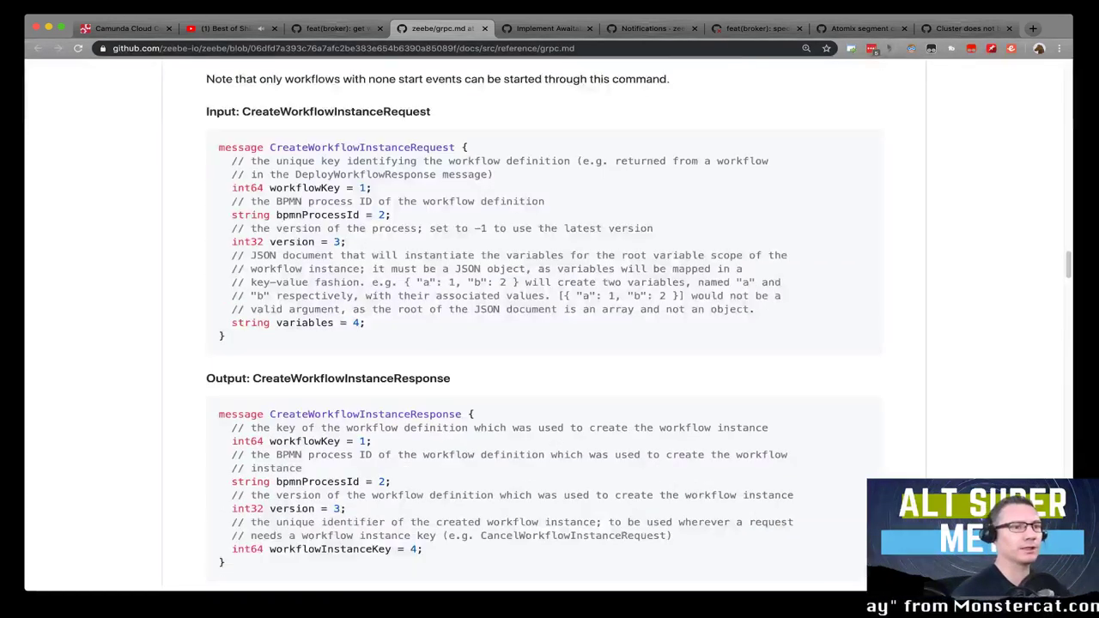
scroll(549, 343, down, 5)
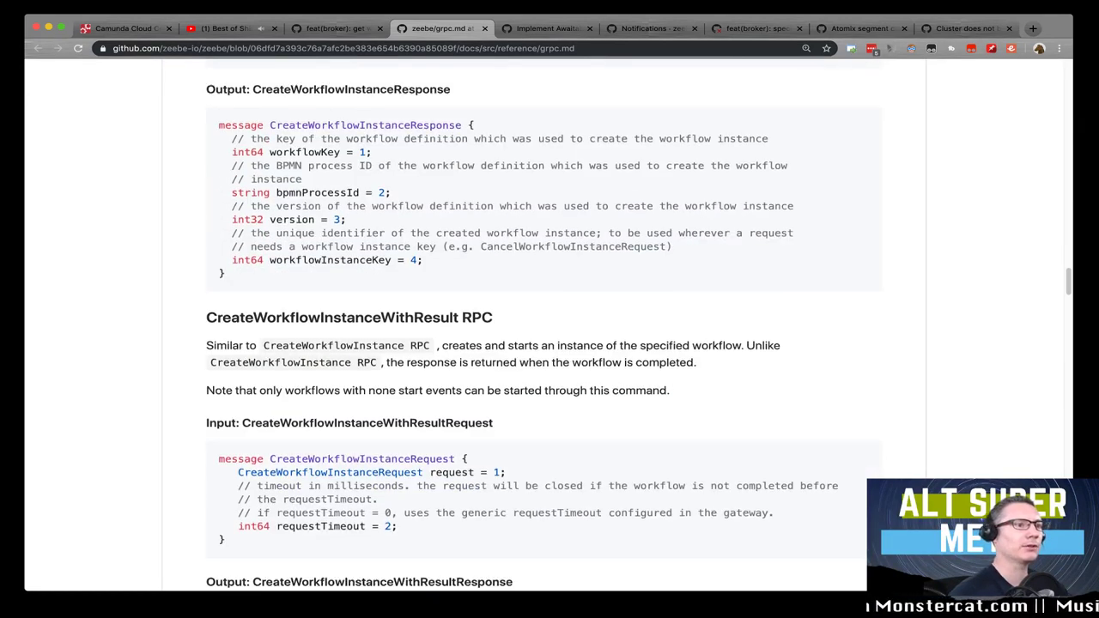
scroll(549, 344, down, 1)
scroll(550, 343, down, 1)
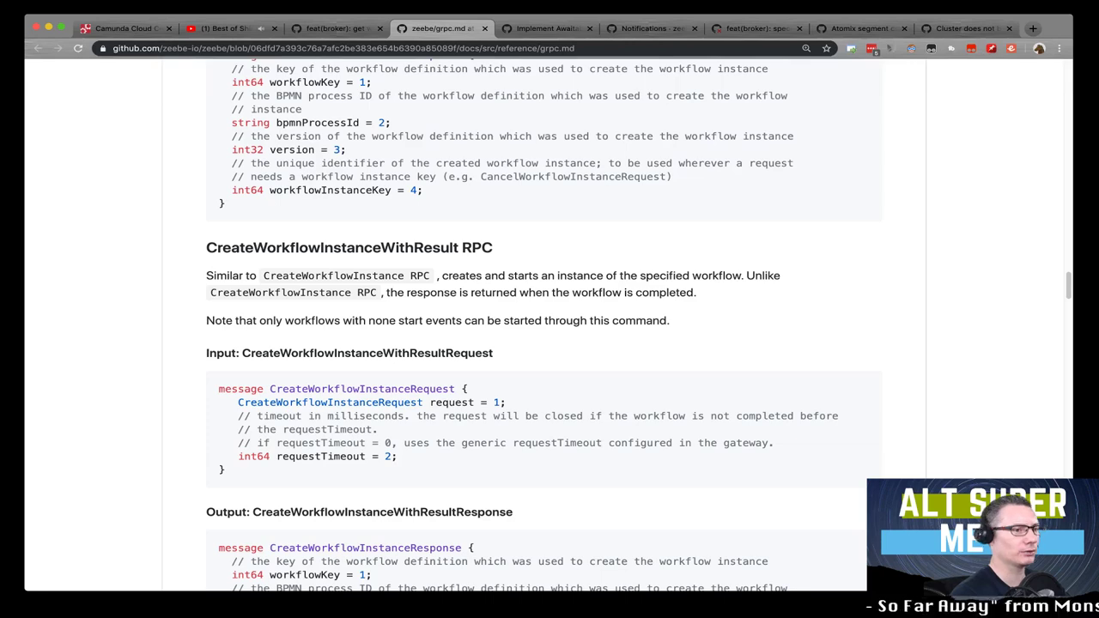
scroll(542, 326, down, 3)
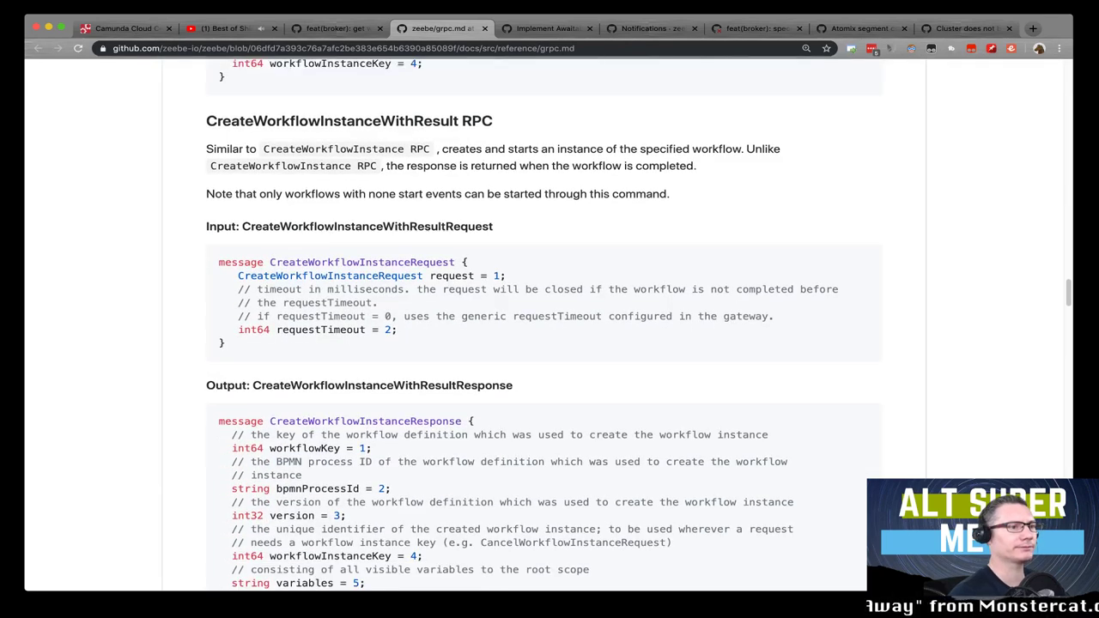
scroll(543, 325, down, 5)
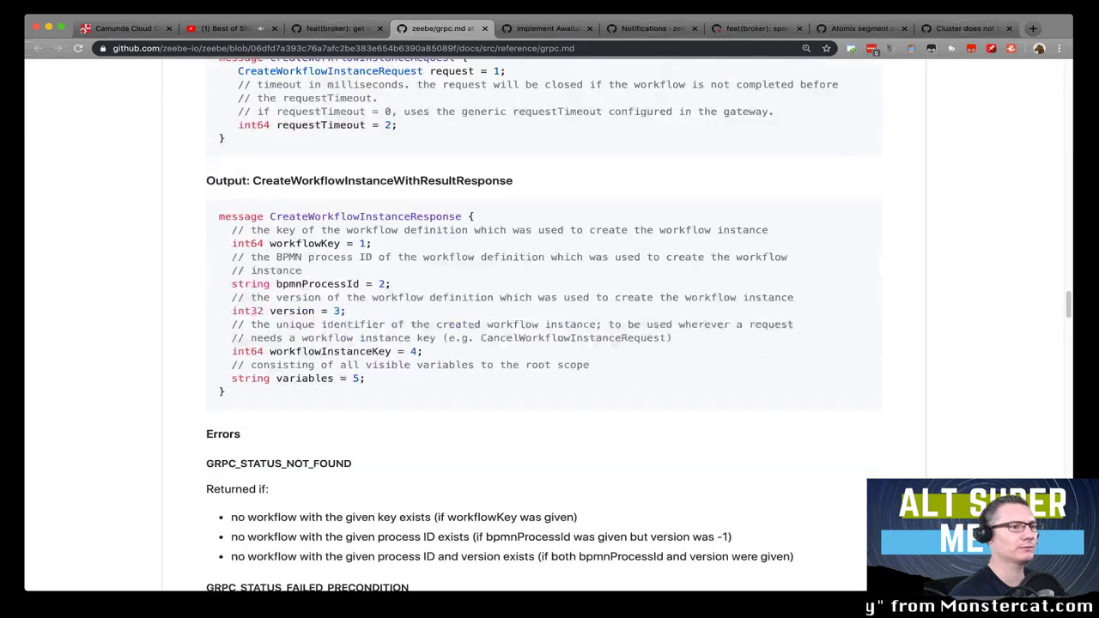
Step: Read the Errors part of the CreateWorkflowInstanceWithResult RPC section and the start of the DeployWorkflow RPC section
scroll(542, 325, down, 4)
scroll(543, 325, down, 3)
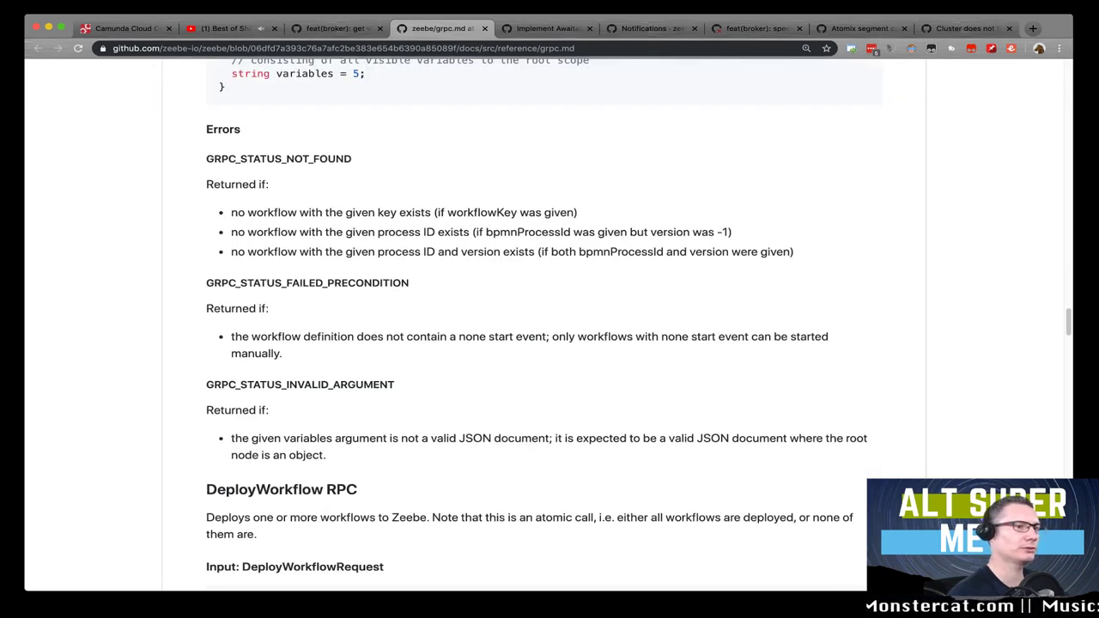
scroll(543, 326, down, 1)
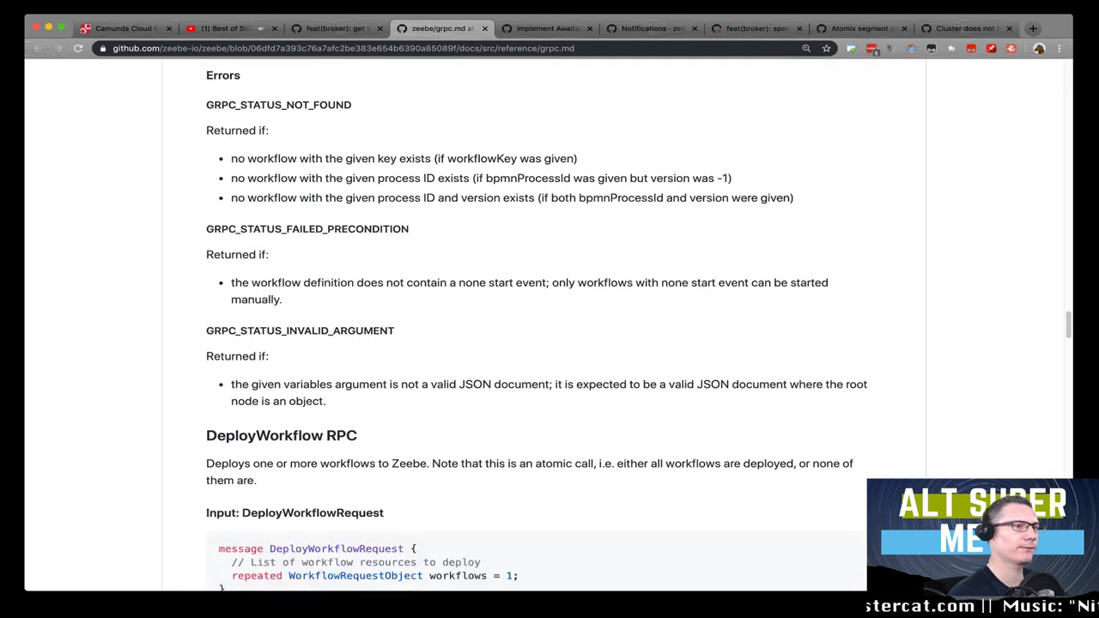
scroll(543, 360, down, 2)
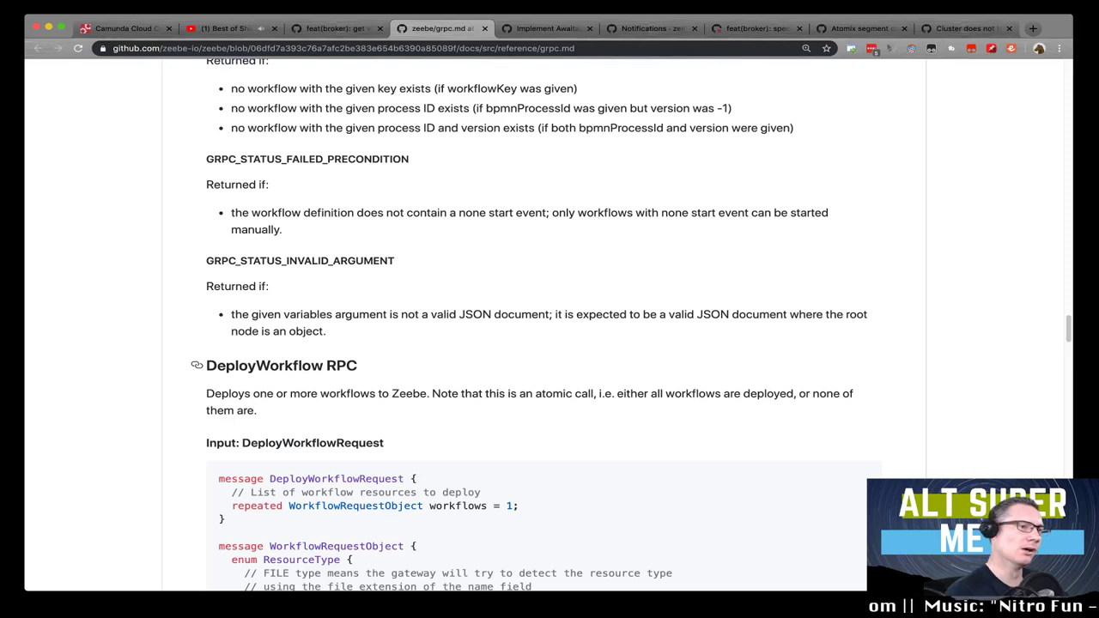
scroll(542, 360, down, 1)
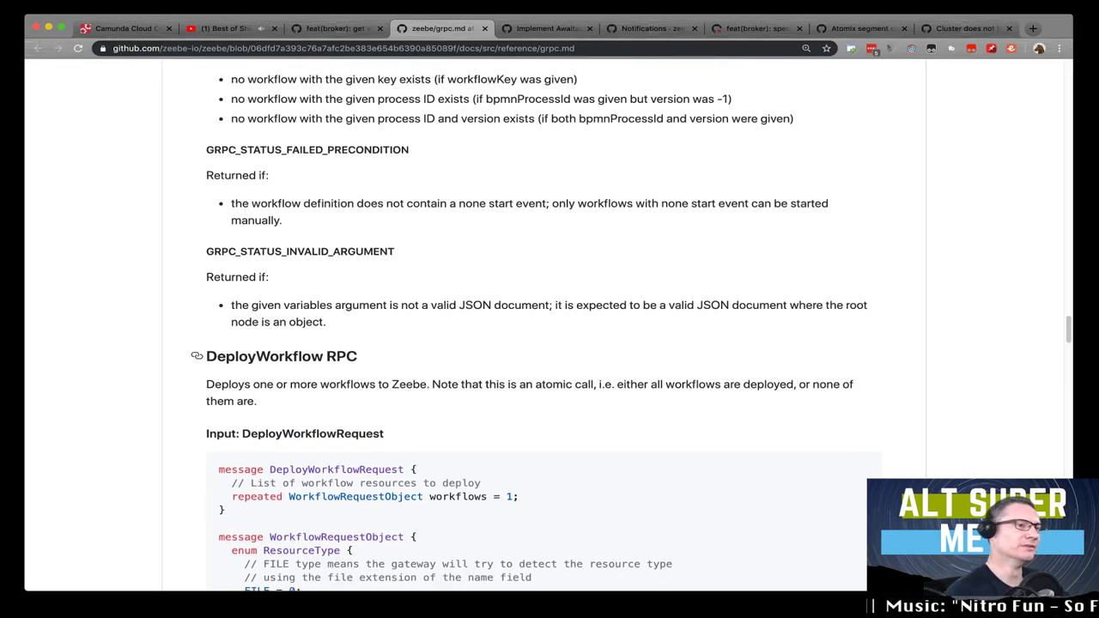
scroll(543, 323, down, 1)
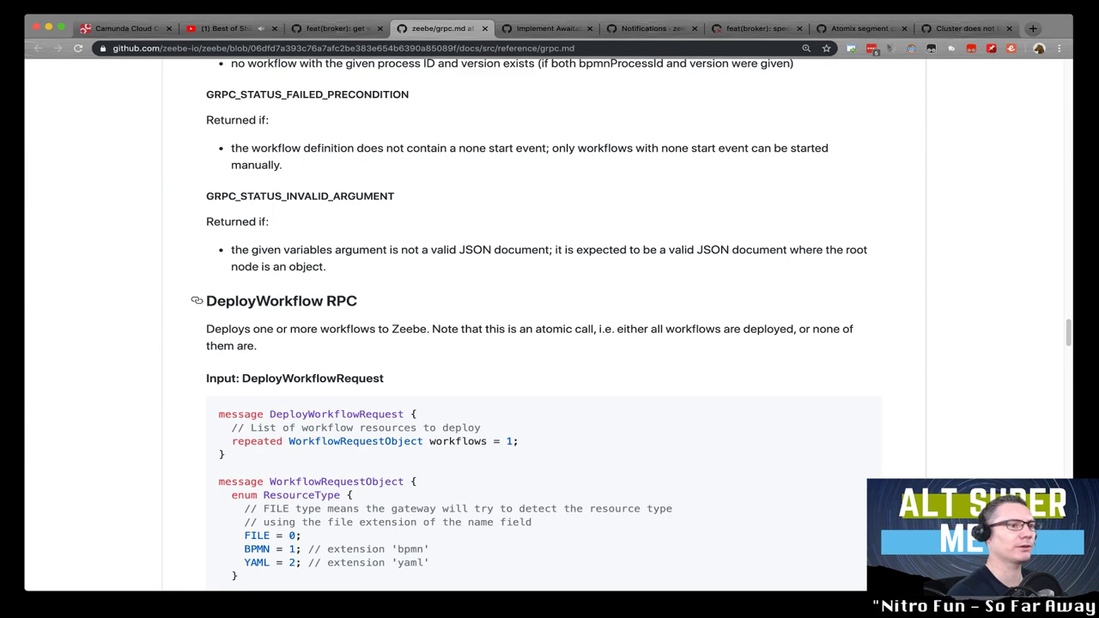
scroll(542, 324, down, 2)
Step: Compare the CreateWorkflowInstance RPC's request and response messages with those of the CreateWorkflowInstanceWithResult RPC
scroll(543, 324, up, 10)
scroll(543, 324, up, 3)
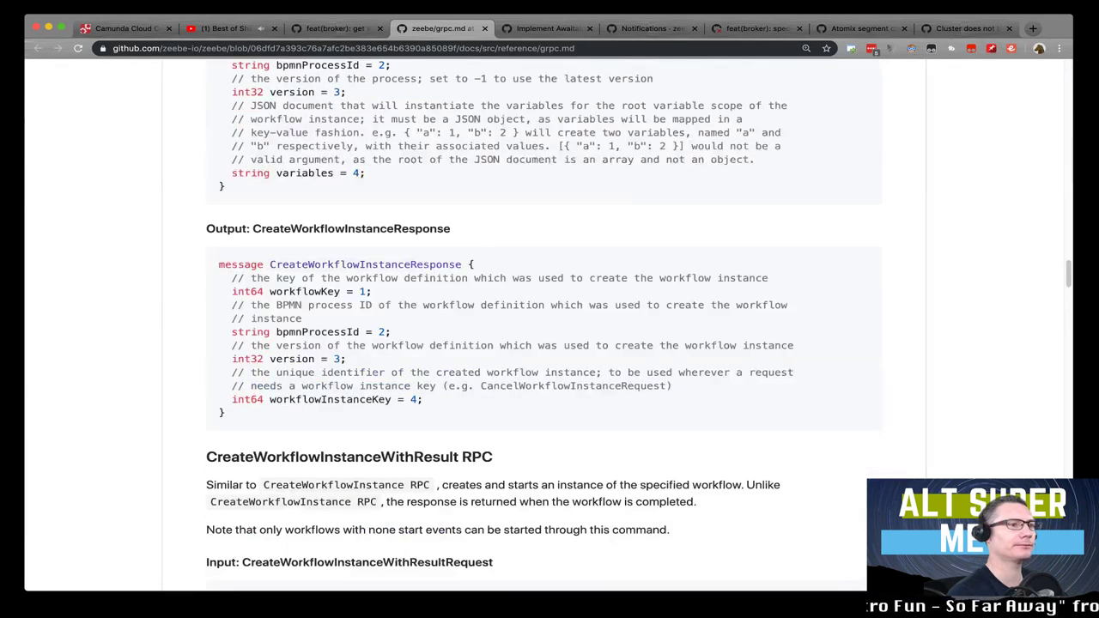
scroll(542, 323, down, 5)
scroll(542, 323, down, 1)
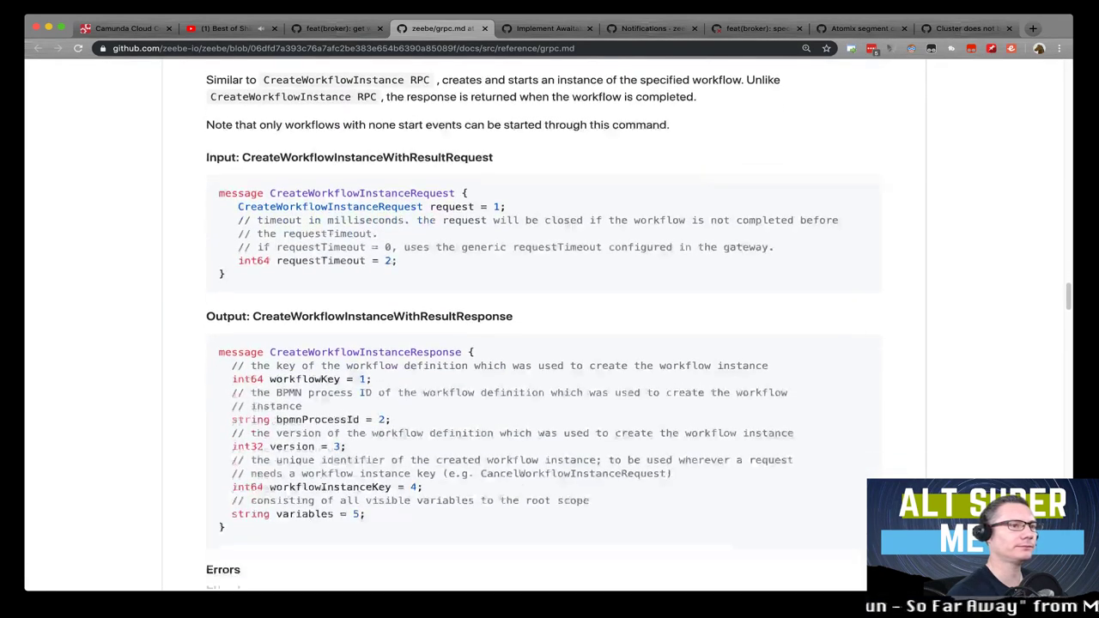
scroll(543, 323, up, 3)
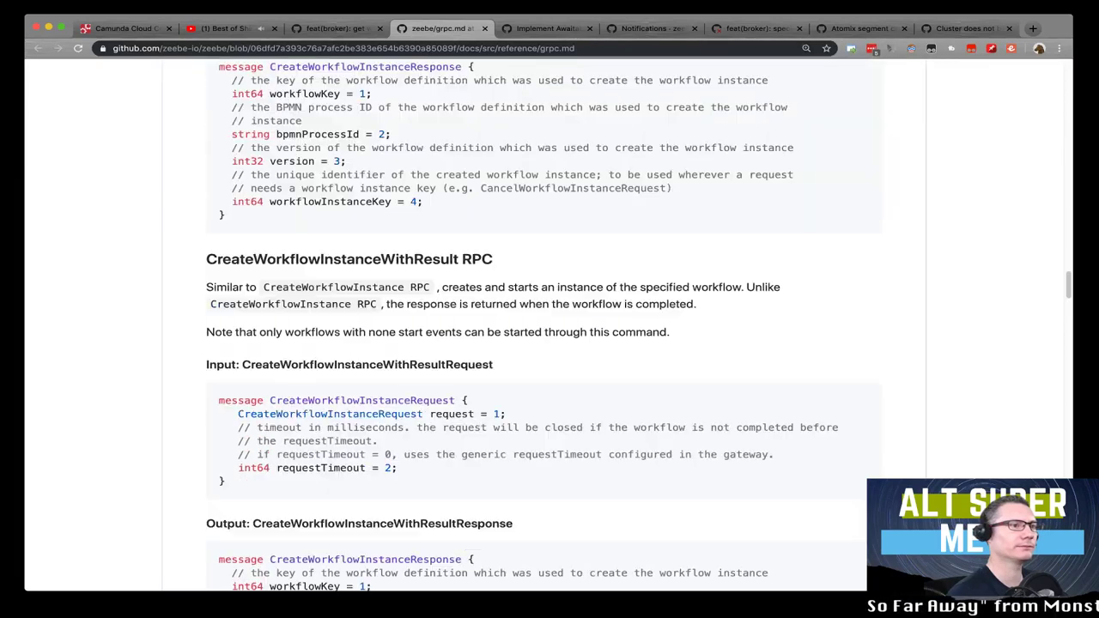
scroll(543, 324, up, 5)
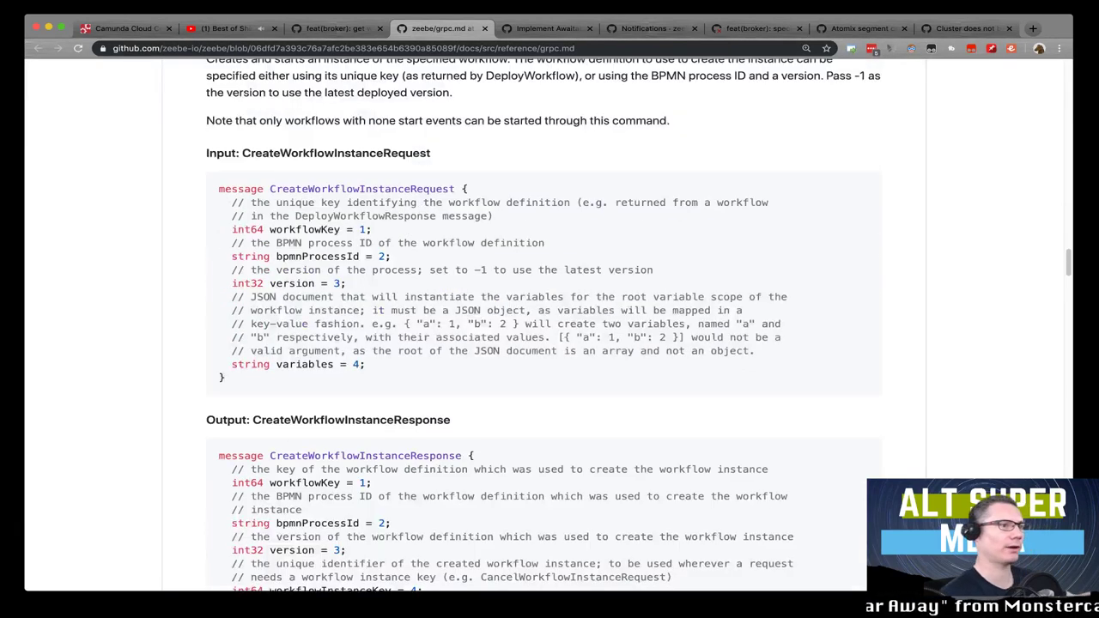
scroll(542, 324, down, 9)
scroll(542, 323, up, 2)
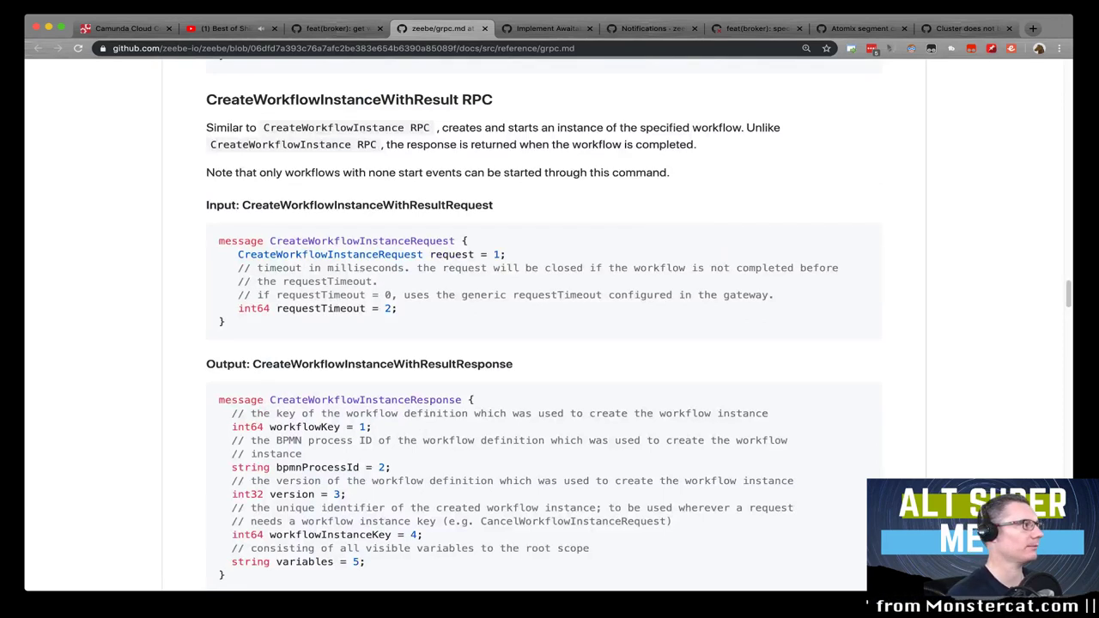
Step: Switch to the zeebe-client-node-js project in Visual Studio Code and create a new Git branch named 0.22
key(super+Tab)
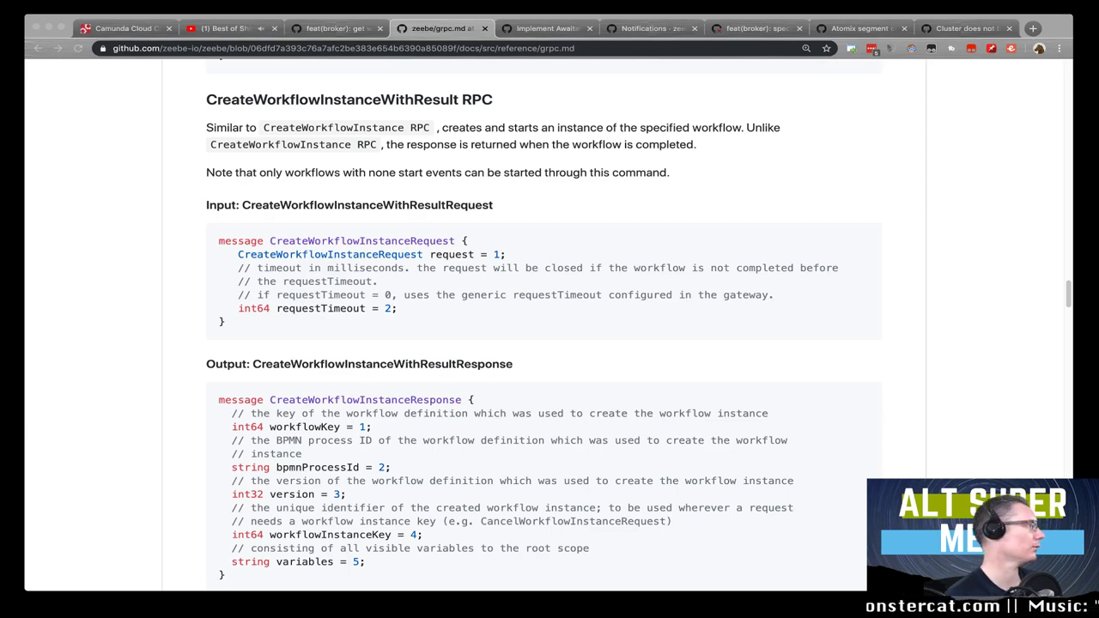
key(super+Tab)
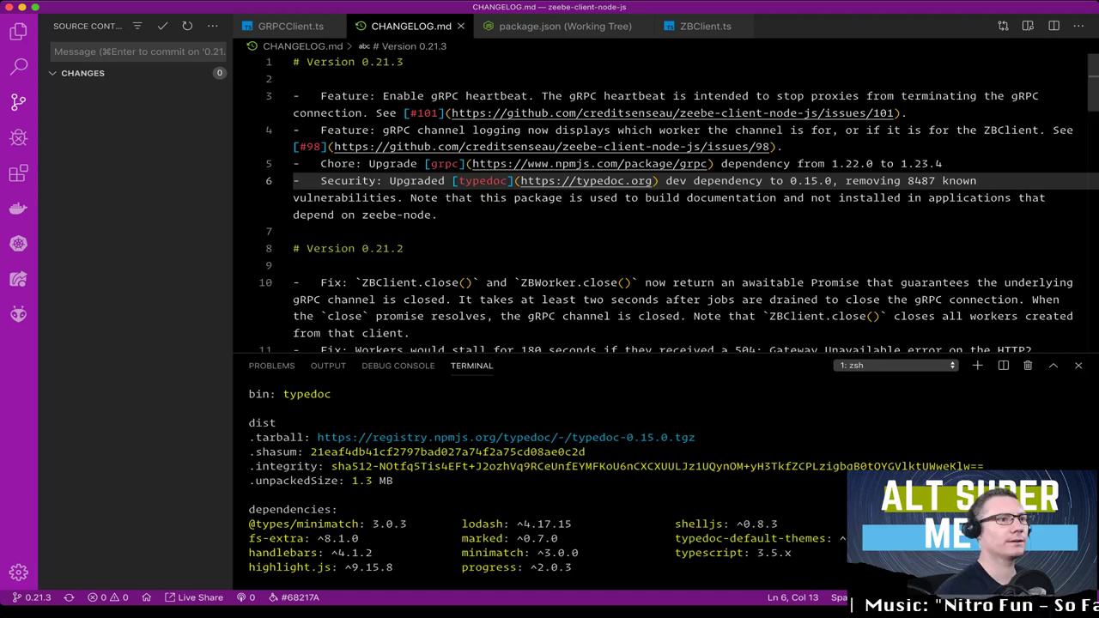
click(293, 231)
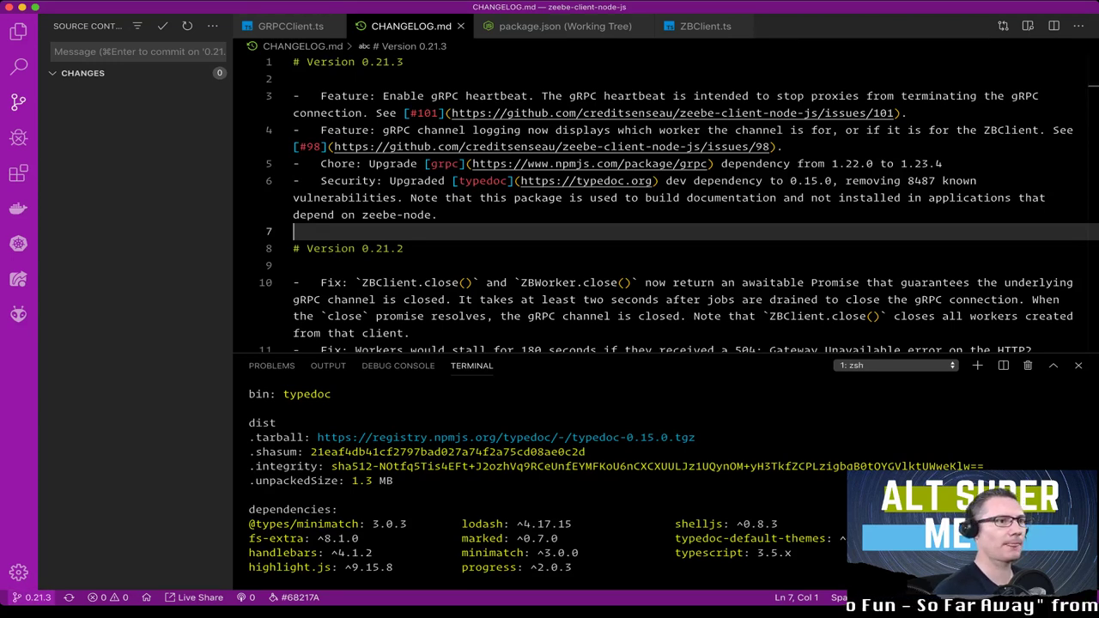
click(35, 596)
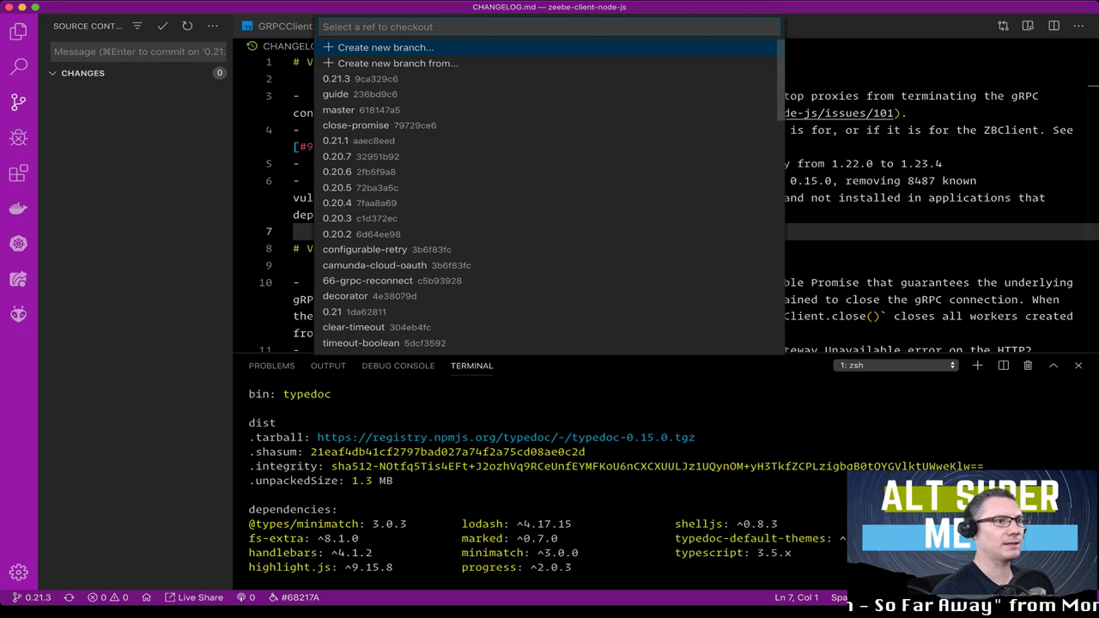
key(Return)
text(0.)
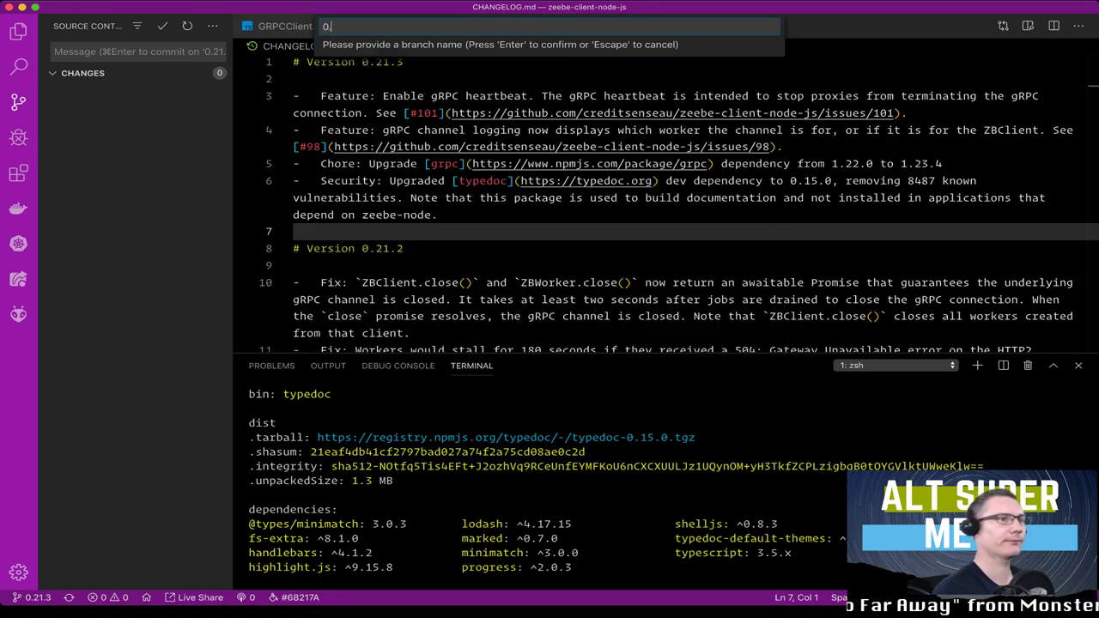
text(22)
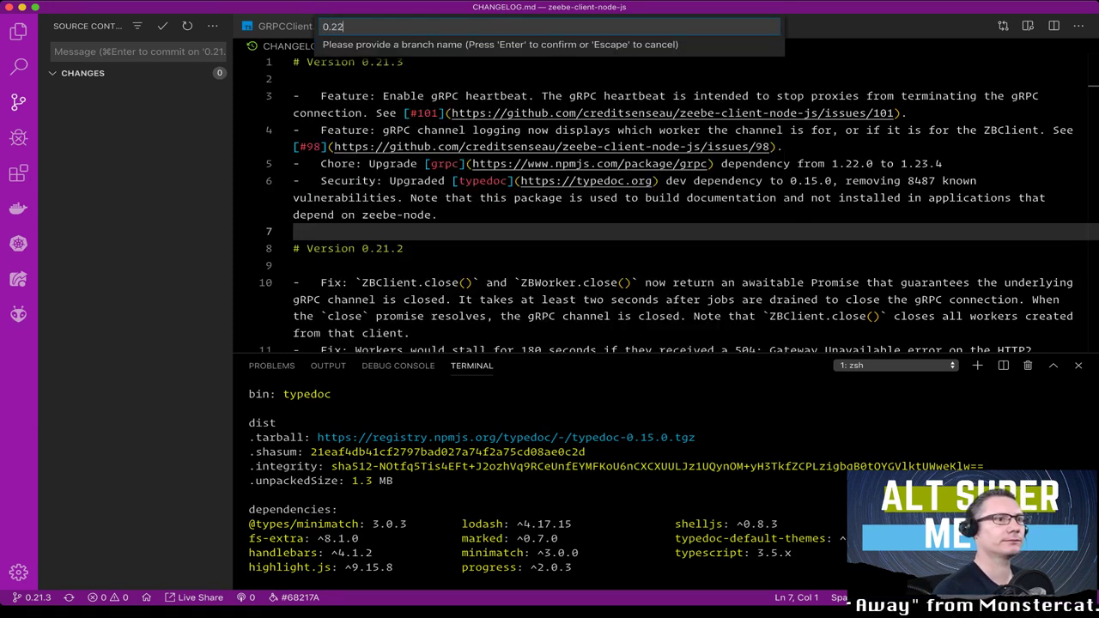
key(Return)
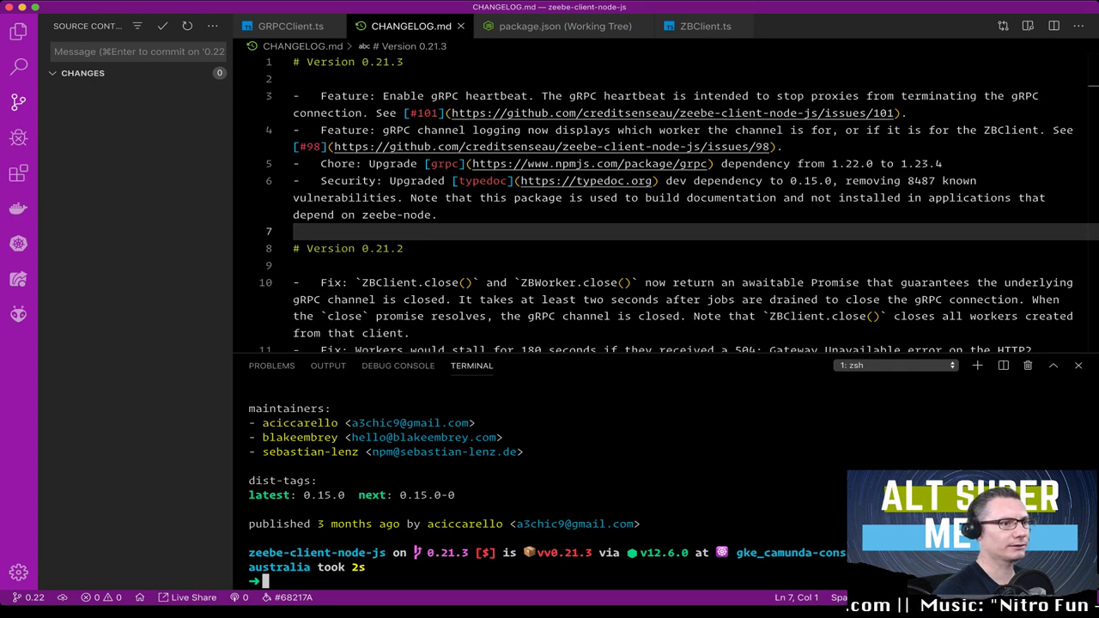
Step: Copy the second typedoc maintainer's website domain from the terminal output and open that site in a new Chrome tab
double_click(299, 437)
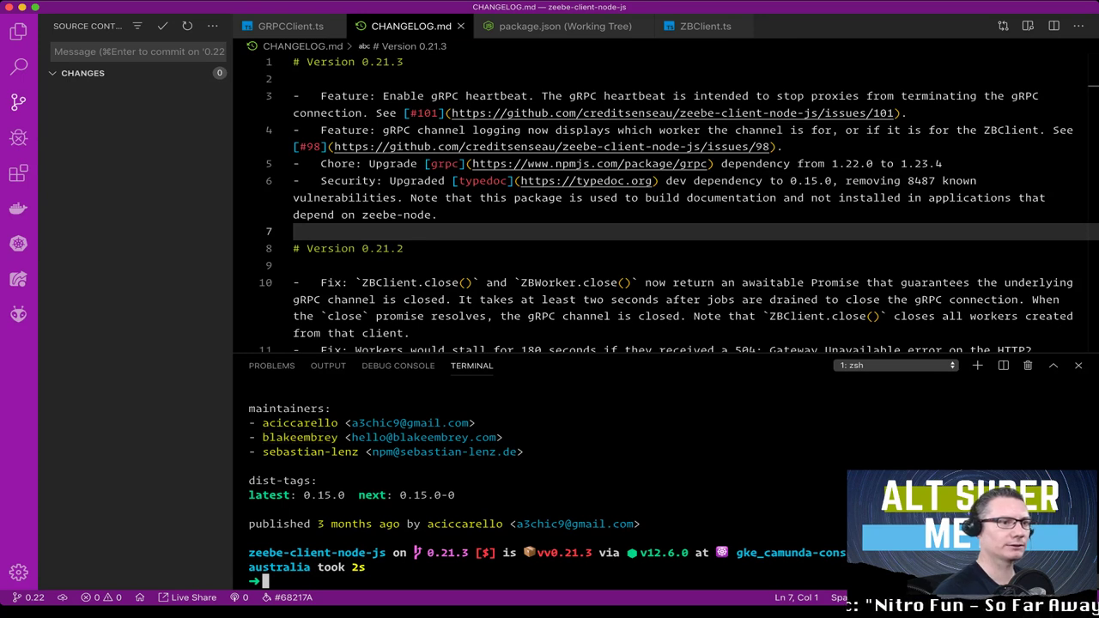
drag(393, 437, 496, 437)
key(super+c)
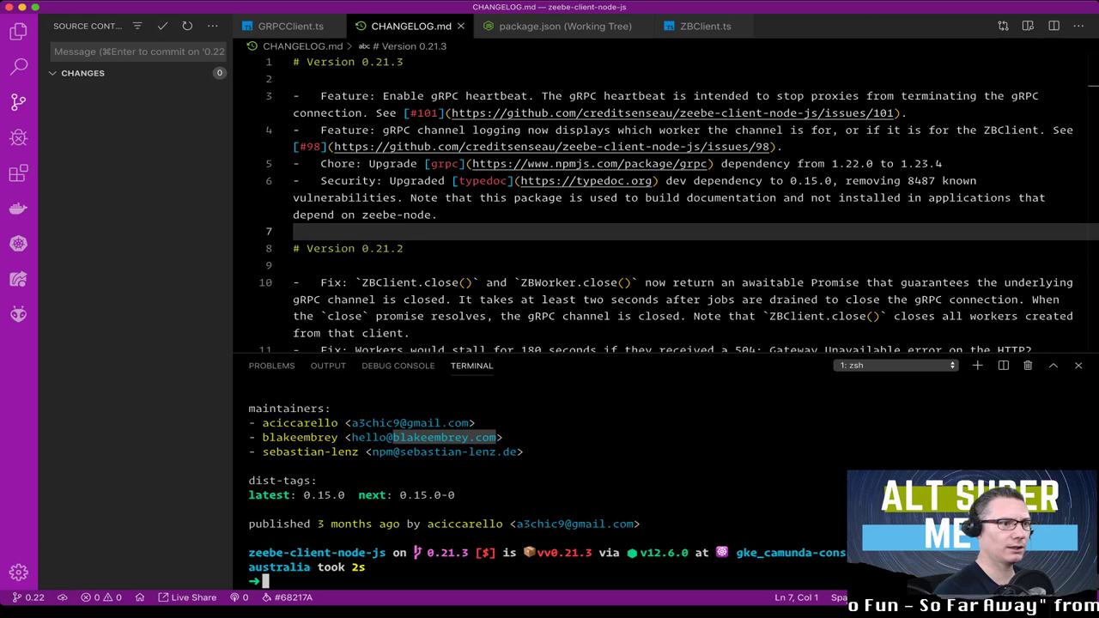
key(super+Tab)
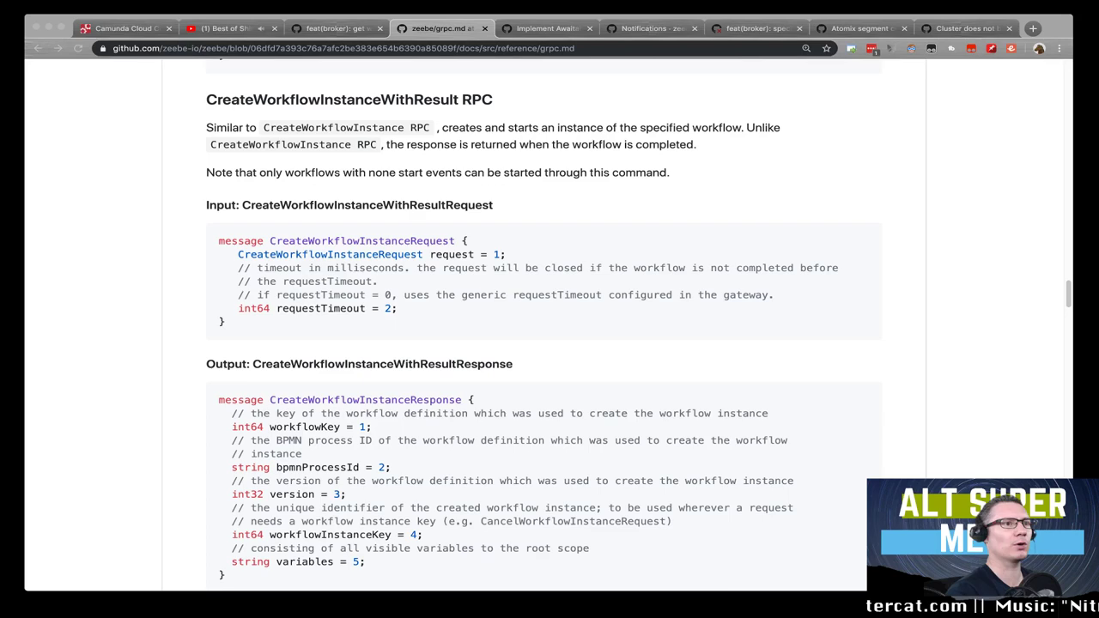
key(super+t)
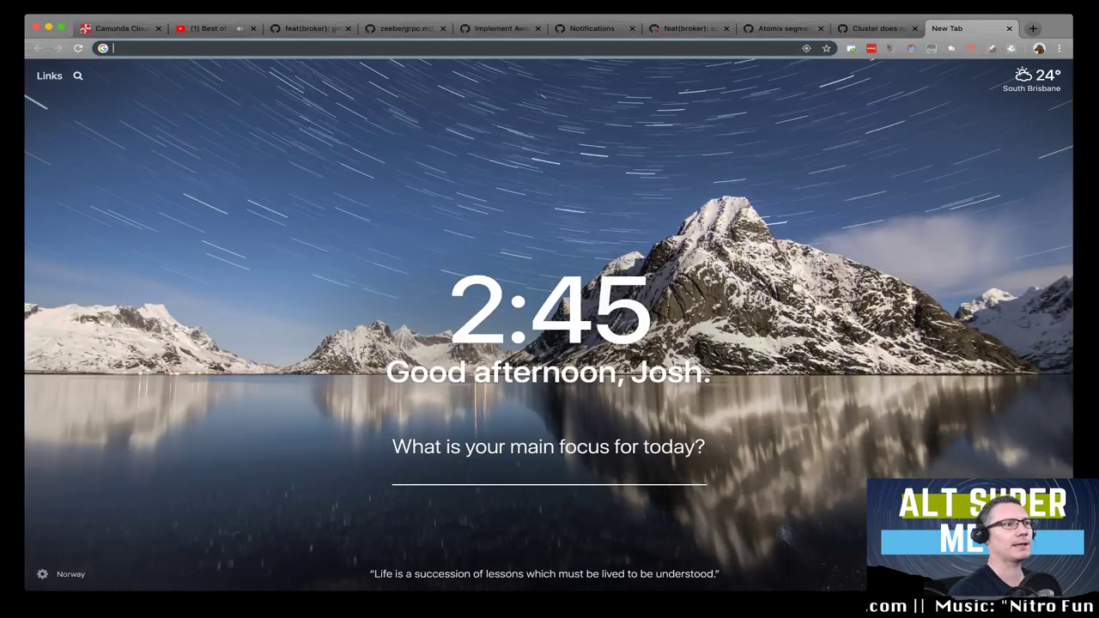
key(super+v)
key(Return)
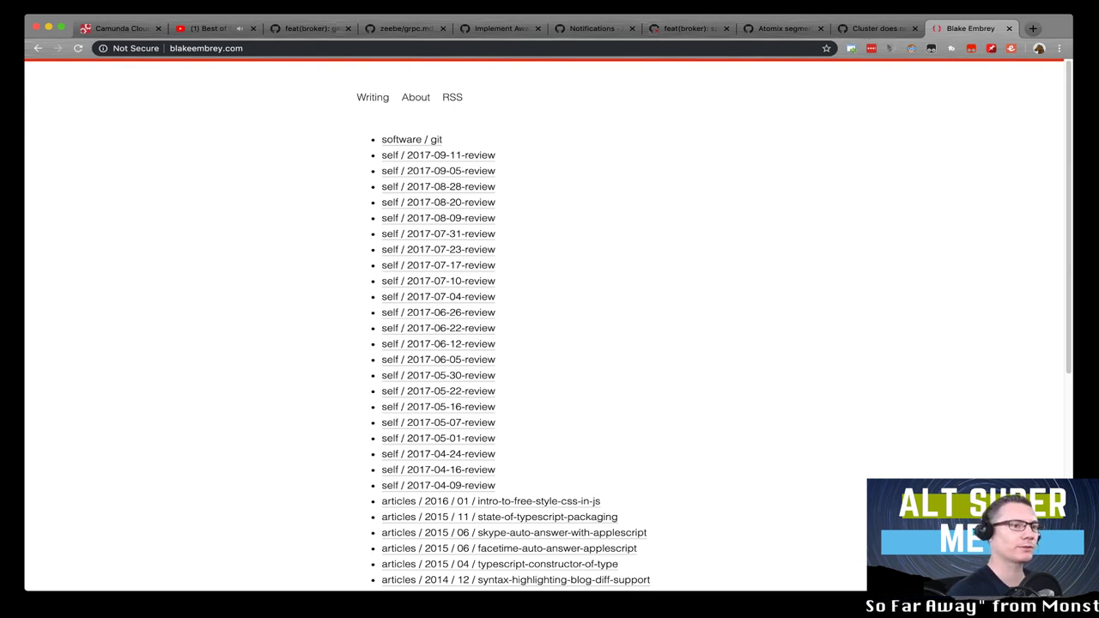
Step: Look over the article list on the maintainer's website, then open the About page and the LinkedIn profile linked there
scroll(549, 327, down, 5)
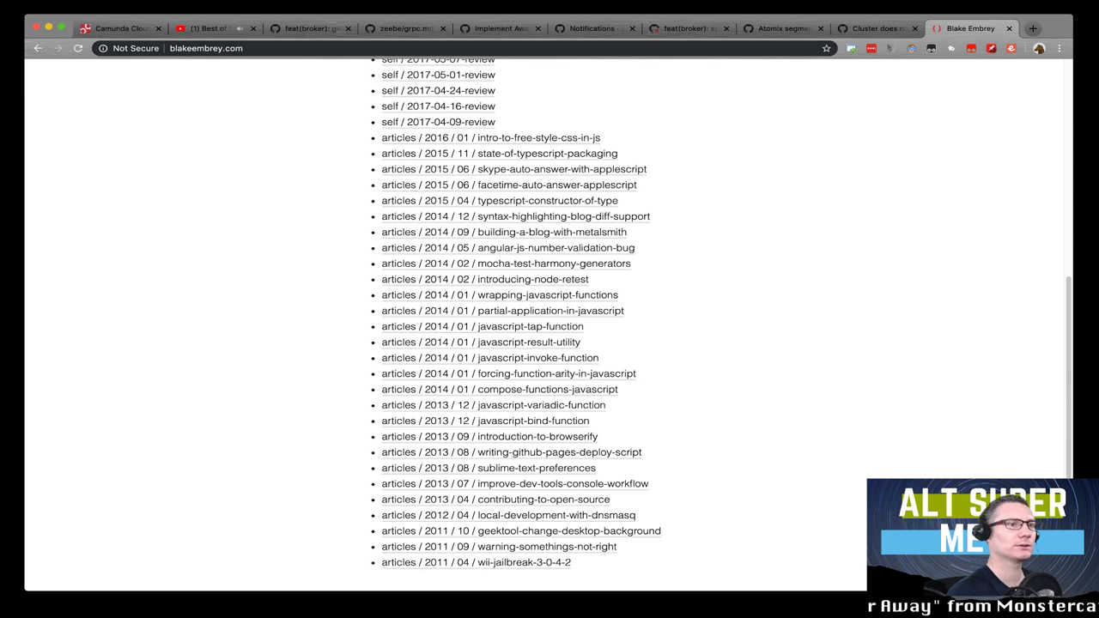
scroll(550, 327, up, 5)
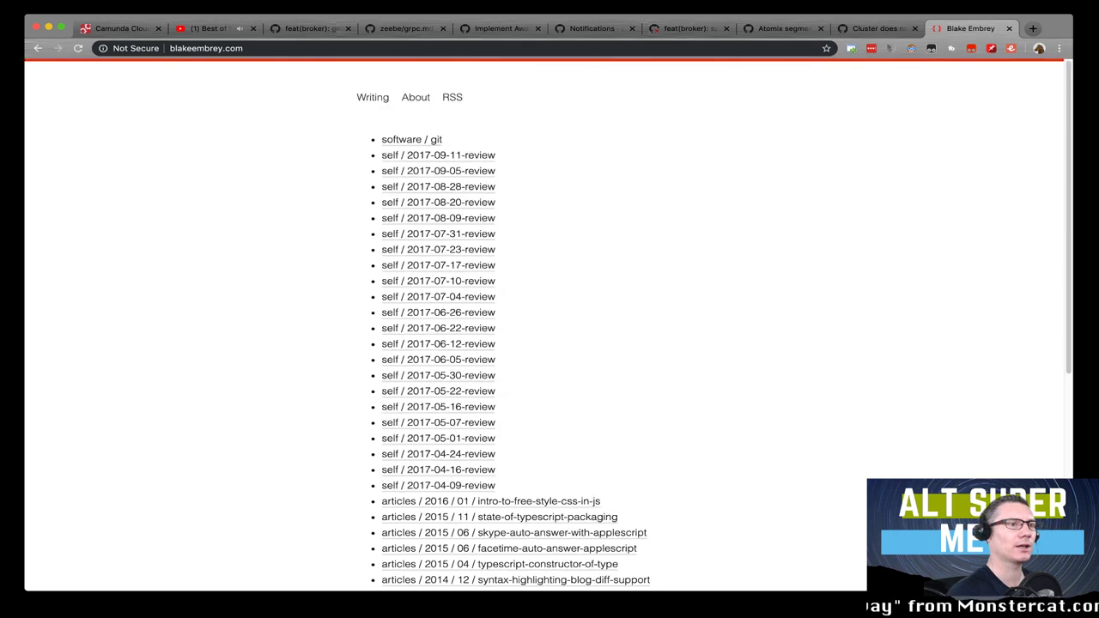
click(415, 97)
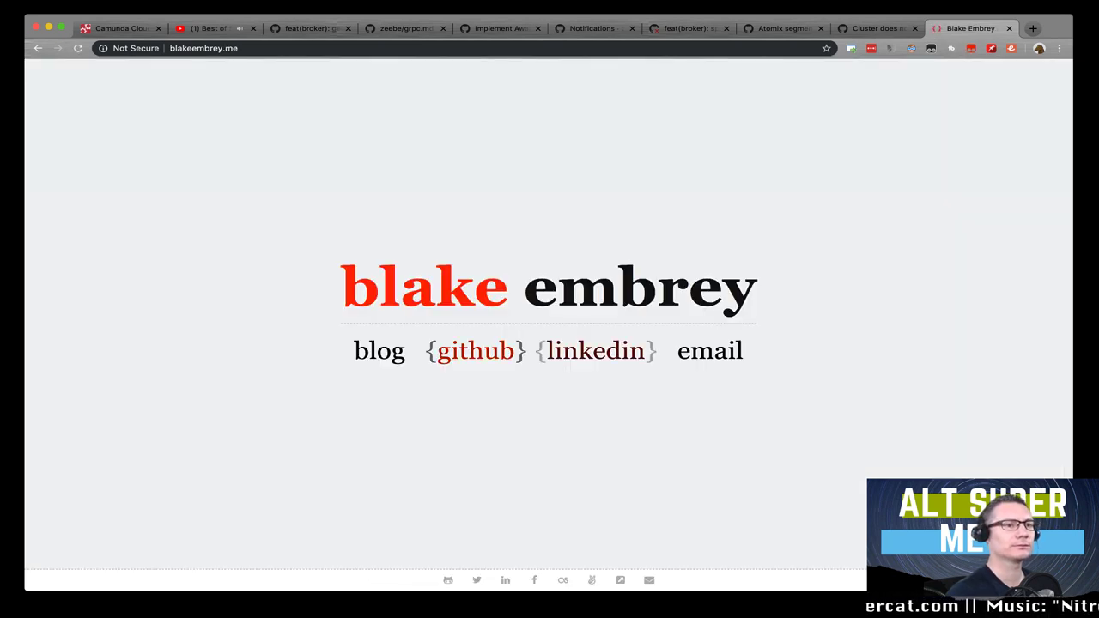
double_click(596, 350)
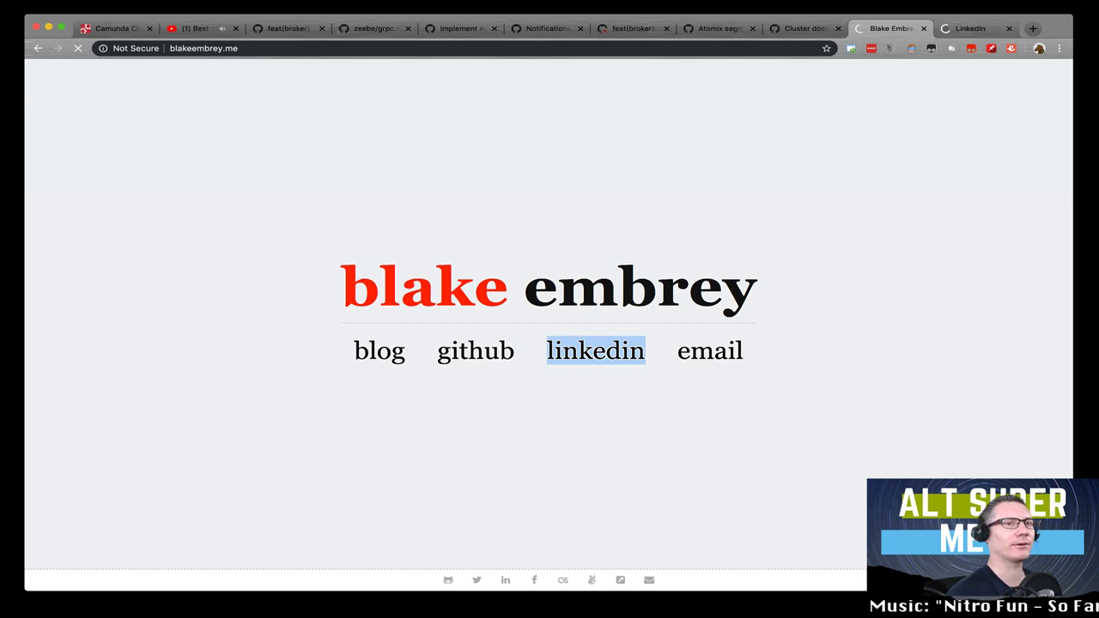
key(ctrl+Tab)
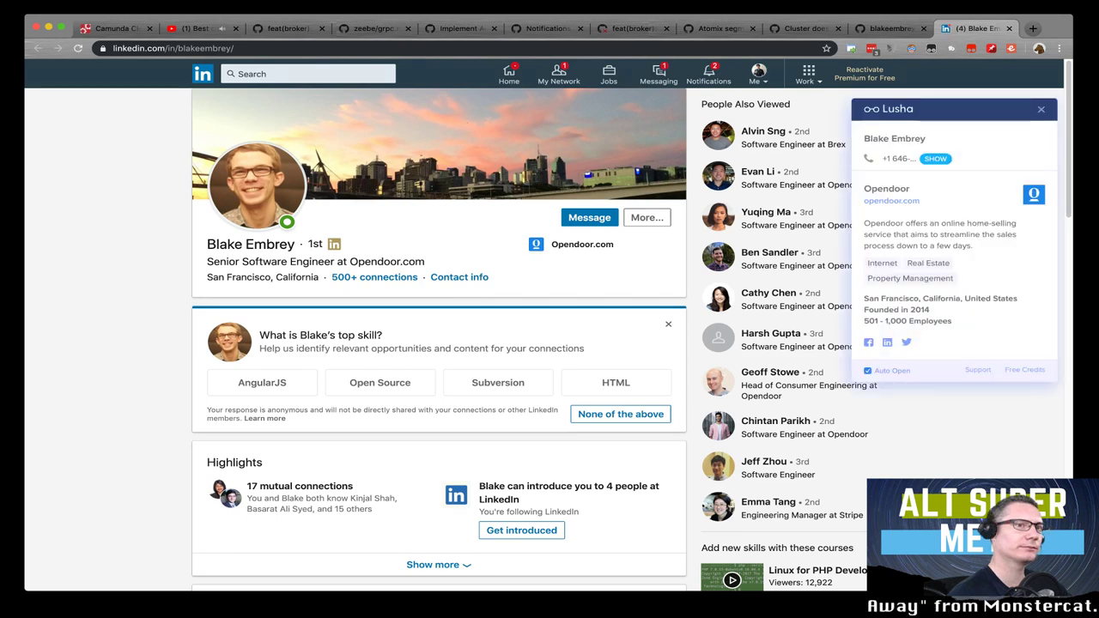
Step: Read through the maintainer's LinkedIn profile, covering the experience, skills and accomplishments sections
scroll(437, 343, down, 1)
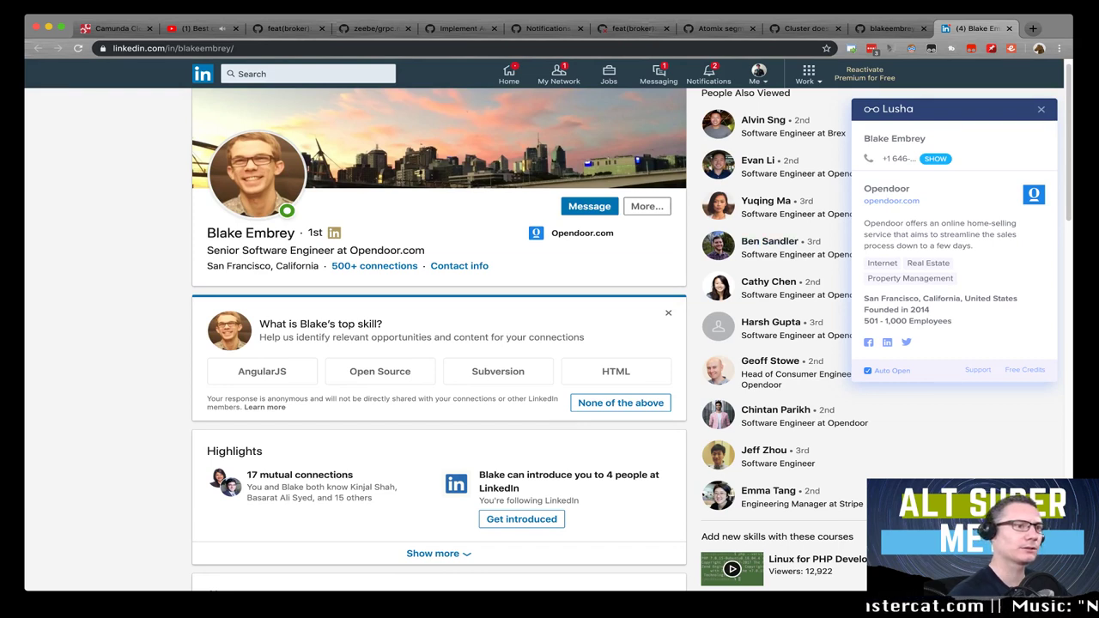
scroll(439, 344, down, 10)
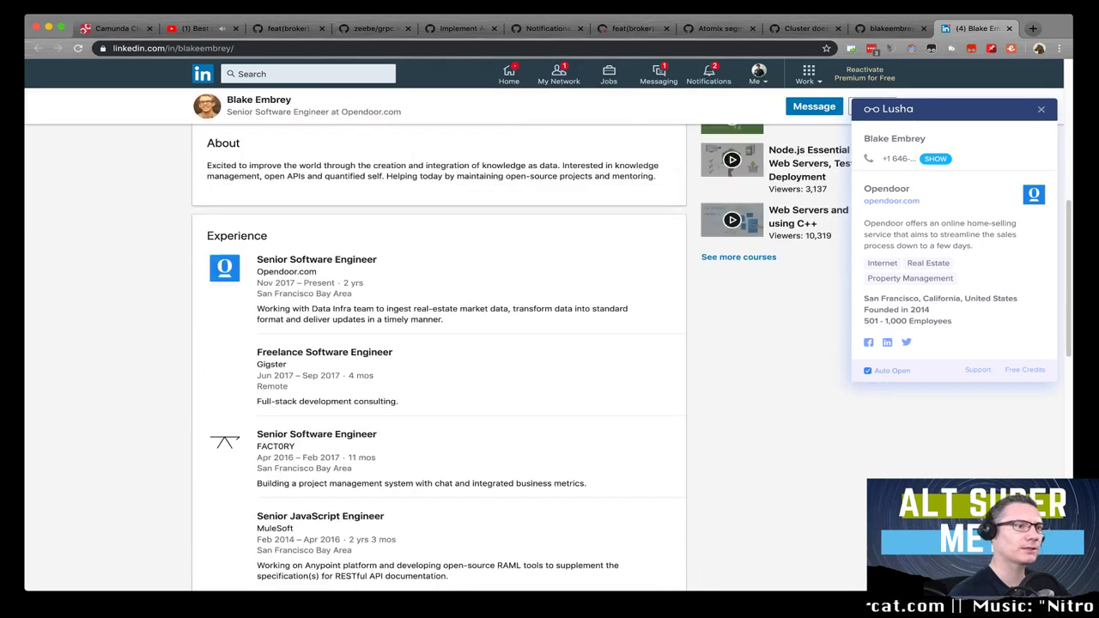
scroll(439, 343, down, 2)
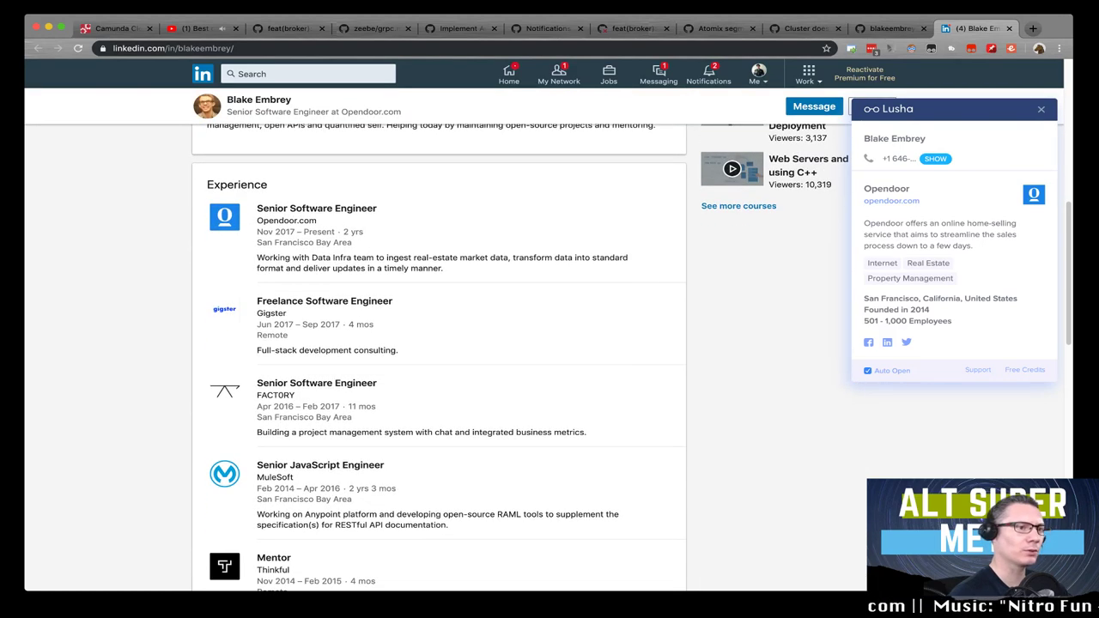
scroll(439, 343, down, 2)
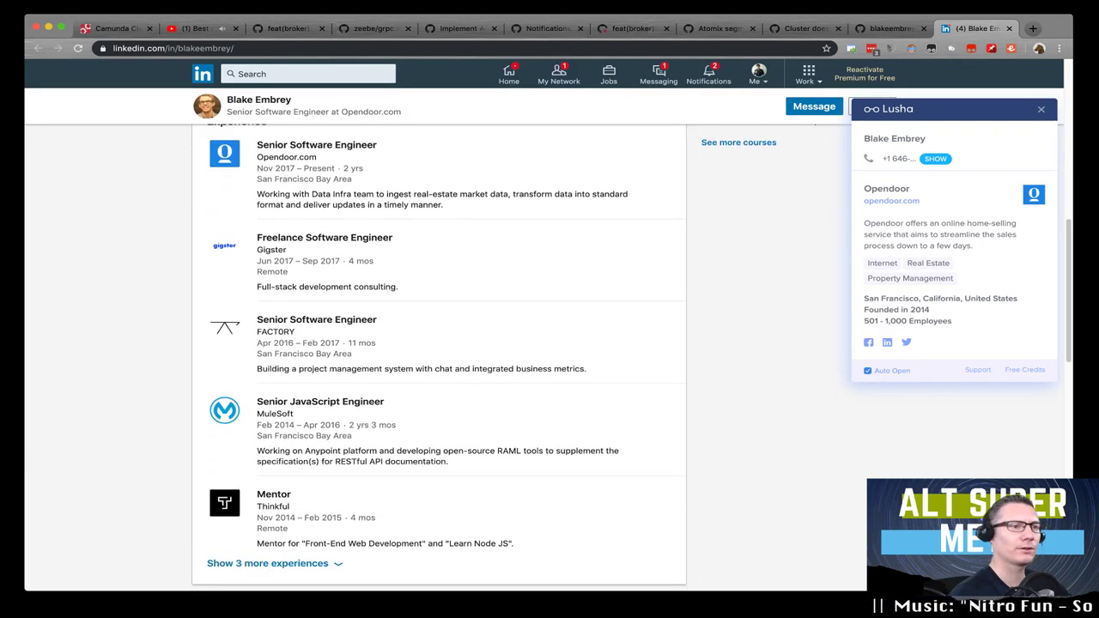
scroll(439, 343, down, 5)
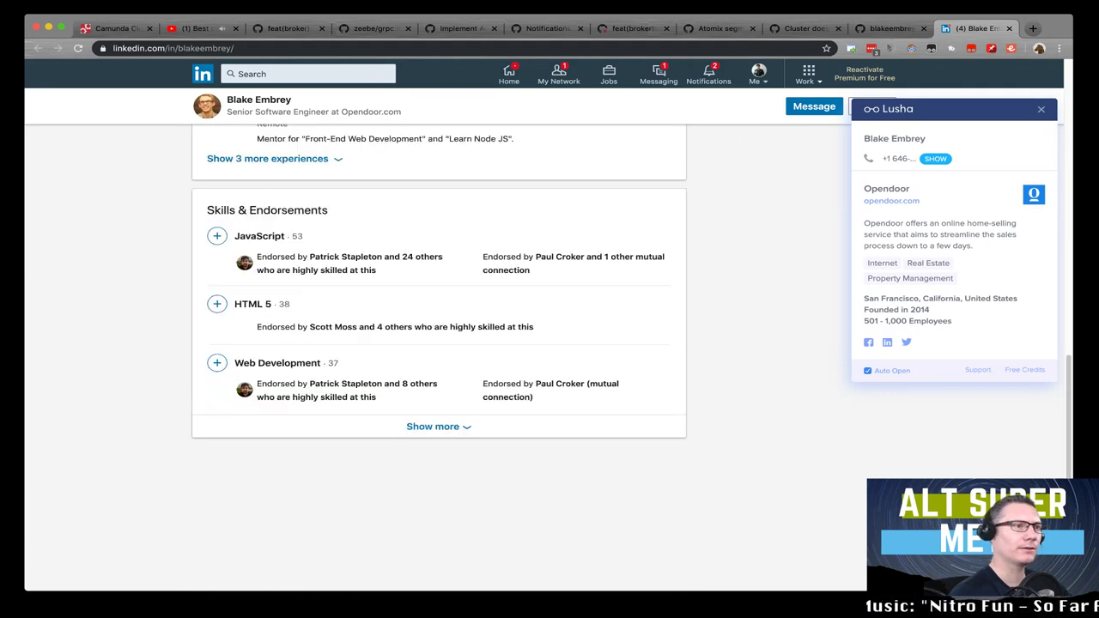
scroll(439, 343, down, 5)
scroll(439, 343, up, 4)
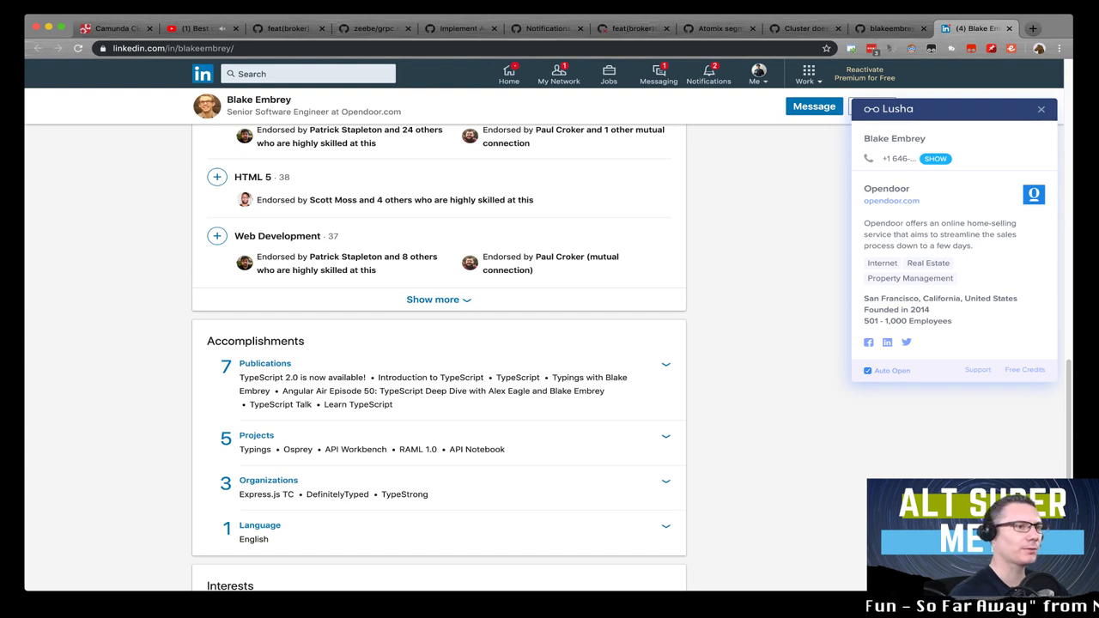
Step: Review the maintainer's GitHub profile, covering the pinned repositories, contribution graph and contribution activity, and follow the maintainer
click(893, 28)
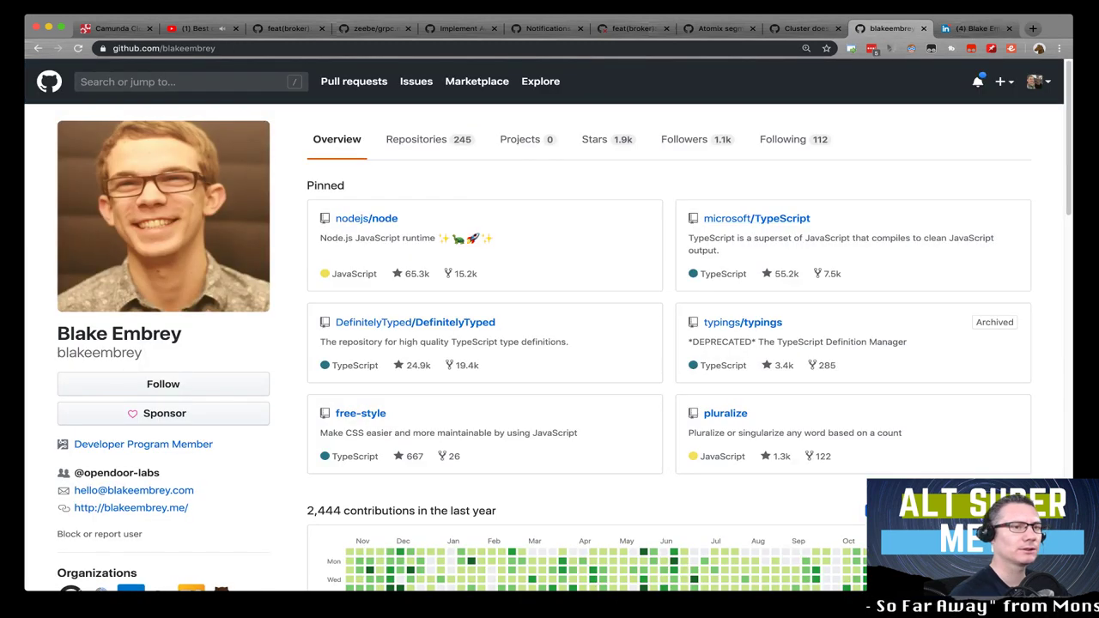
scroll(544, 325, down, 2)
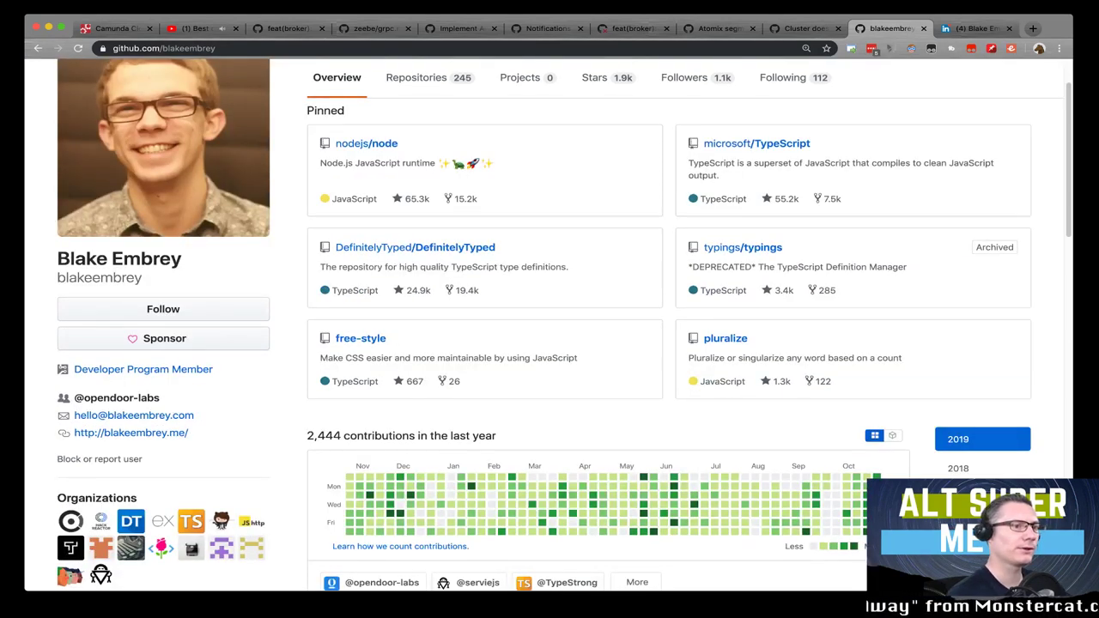
scroll(588, 343, down, 6)
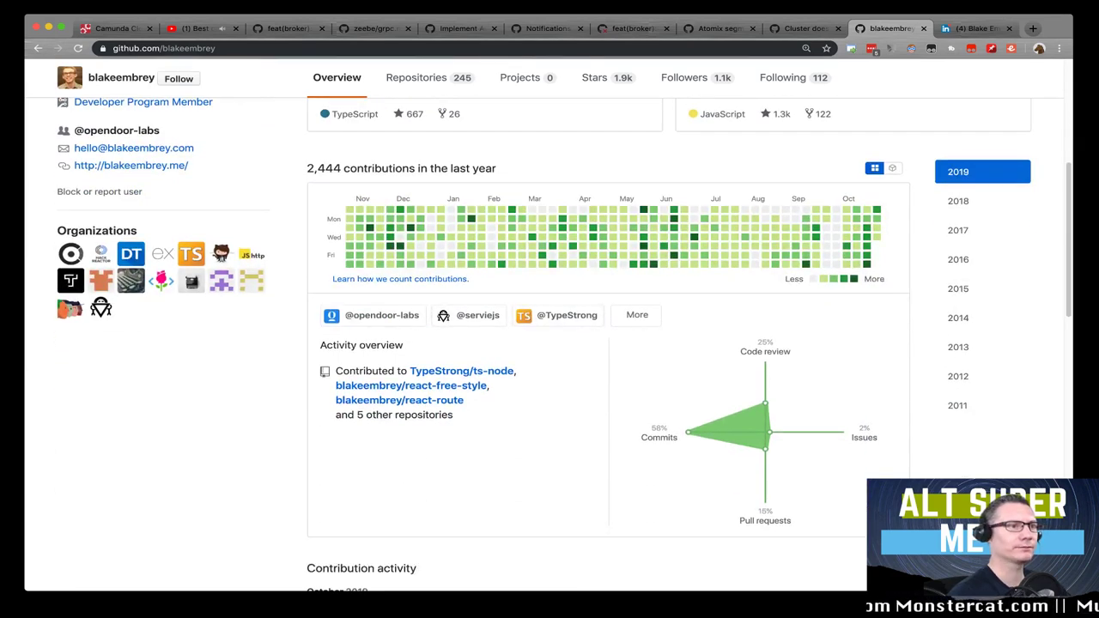
mouse_move(643, 236)
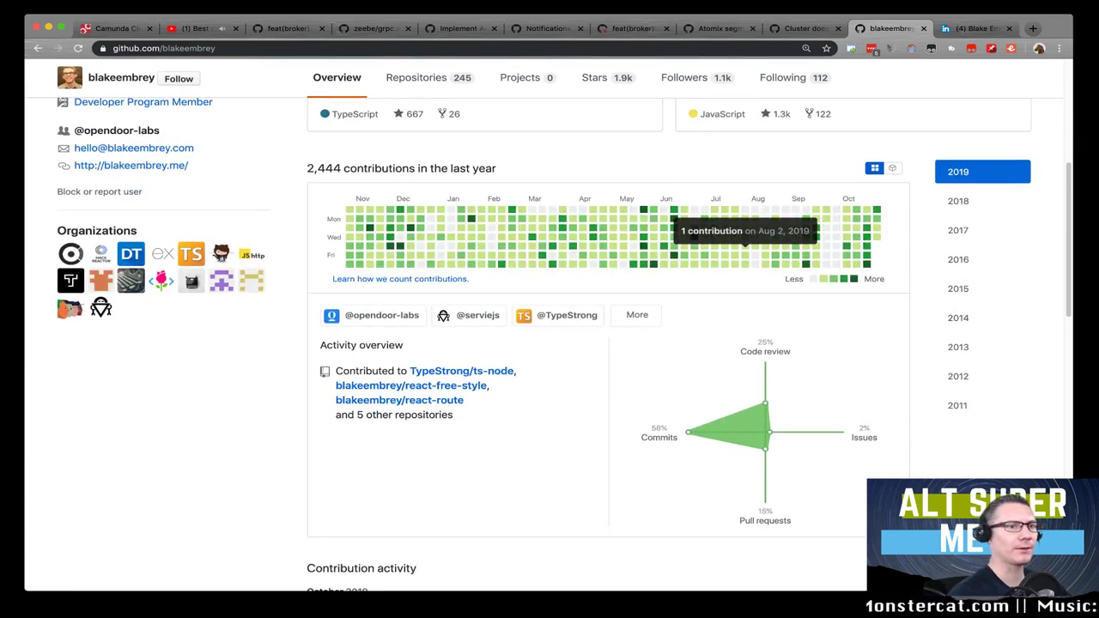
scroll(858, 258, down, 1)
scroll(602, 135, down, 1)
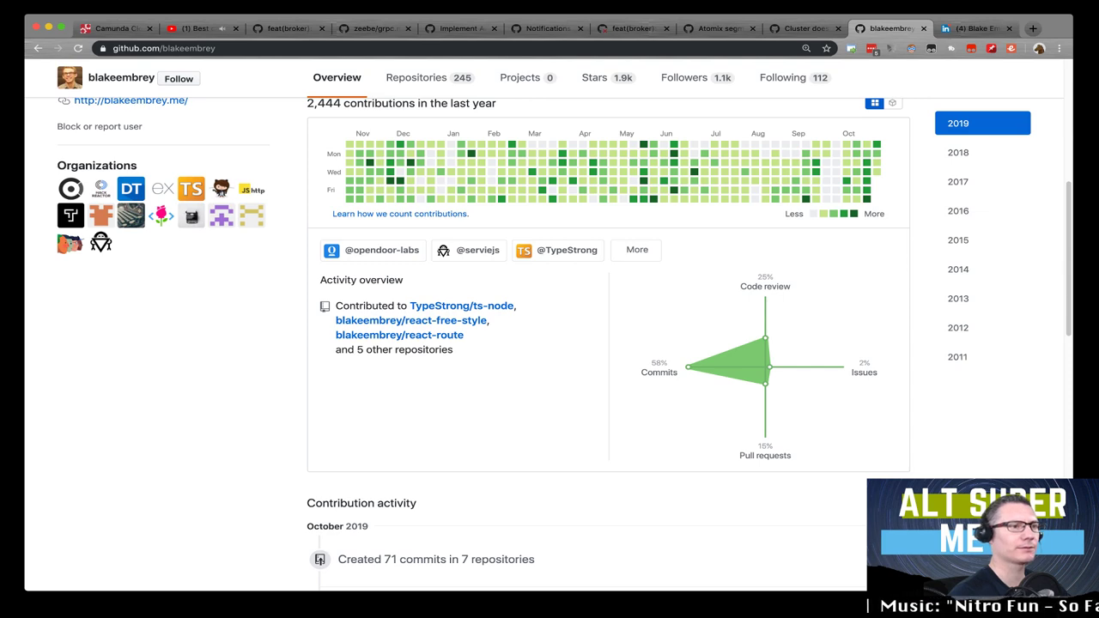
scroll(834, 134, down, 5)
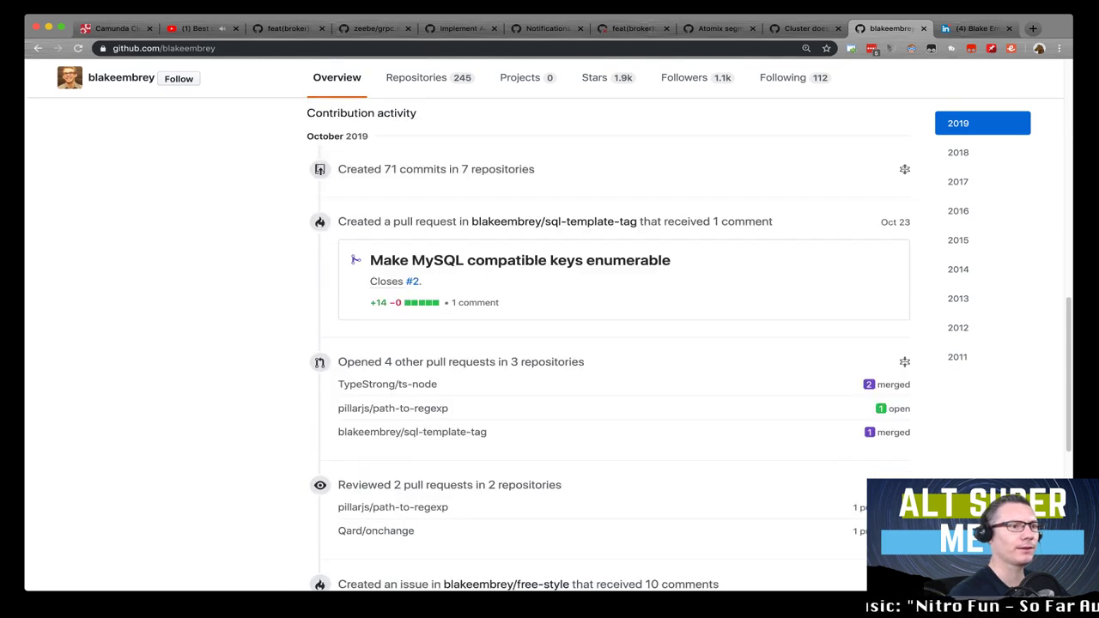
scroll(608, 344, down, 6)
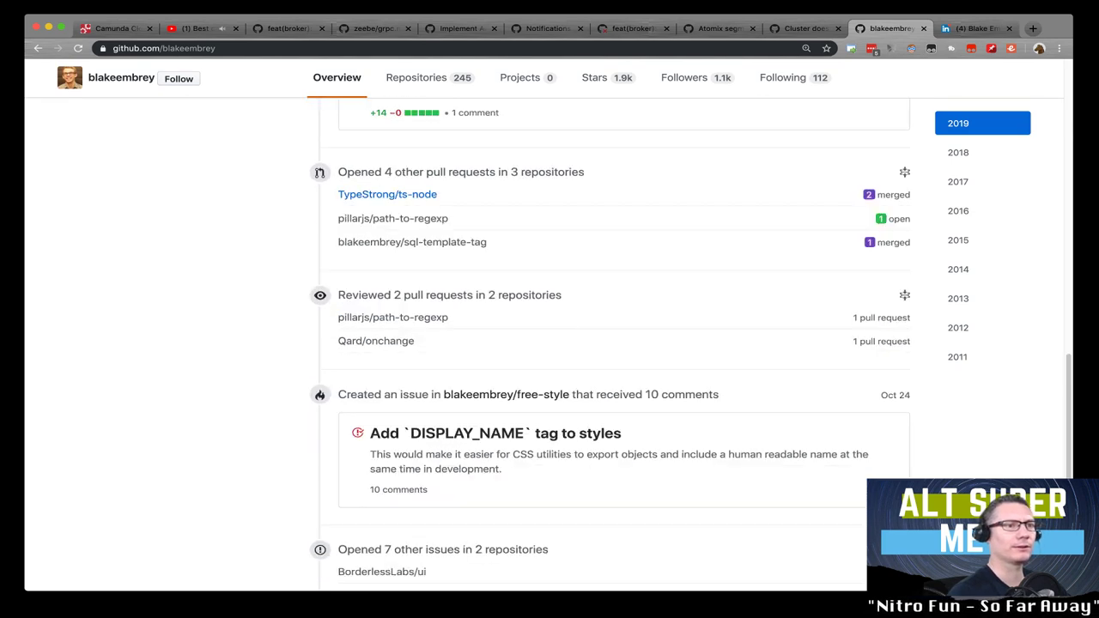
key(Home)
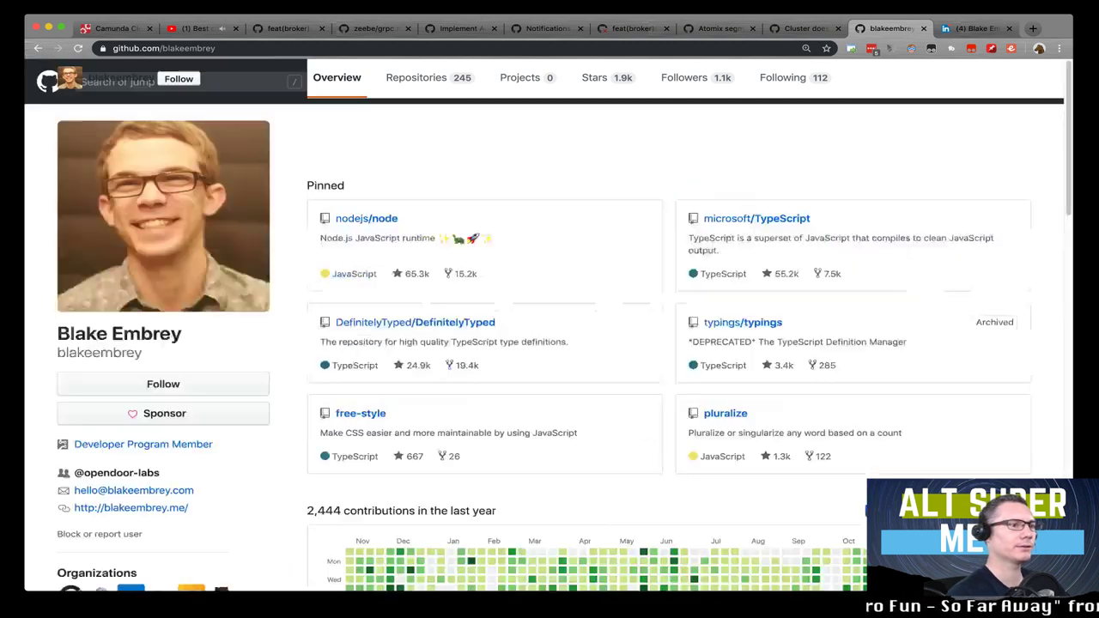
click(163, 383)
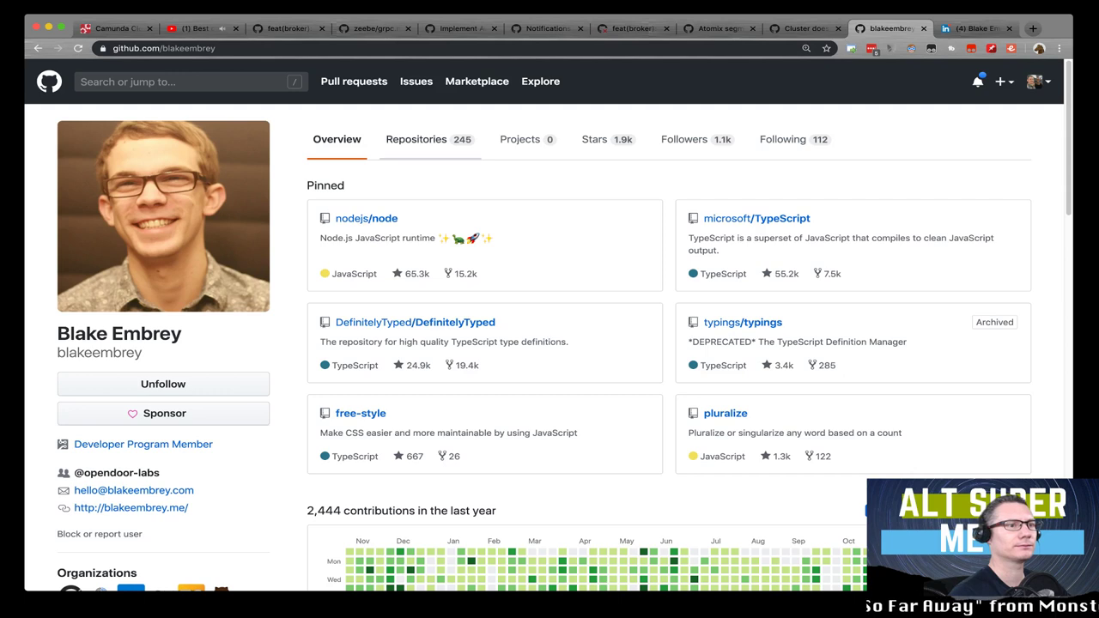
Step: Look through the list of the maintainer's GitHub repositories
click(417, 139)
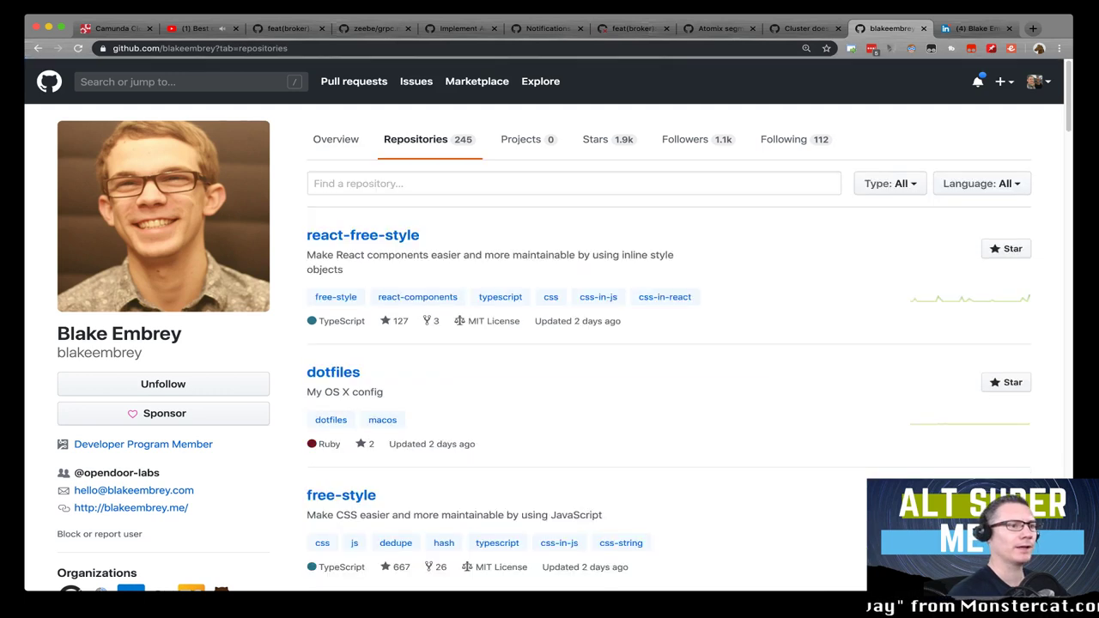
scroll(550, 343, down, 10)
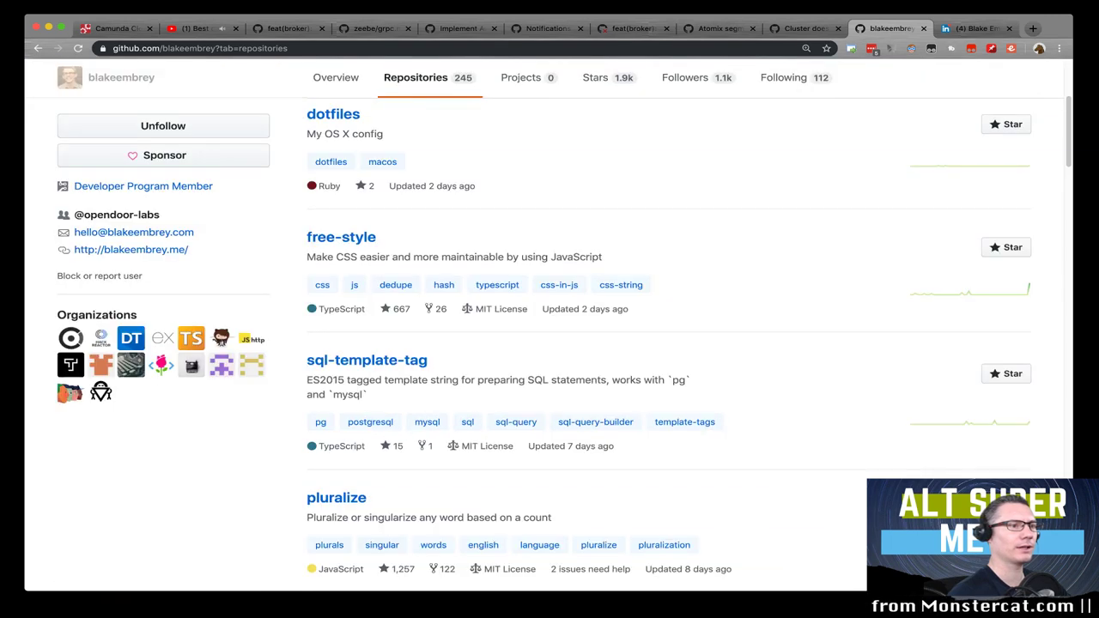
scroll(550, 344, down, 10)
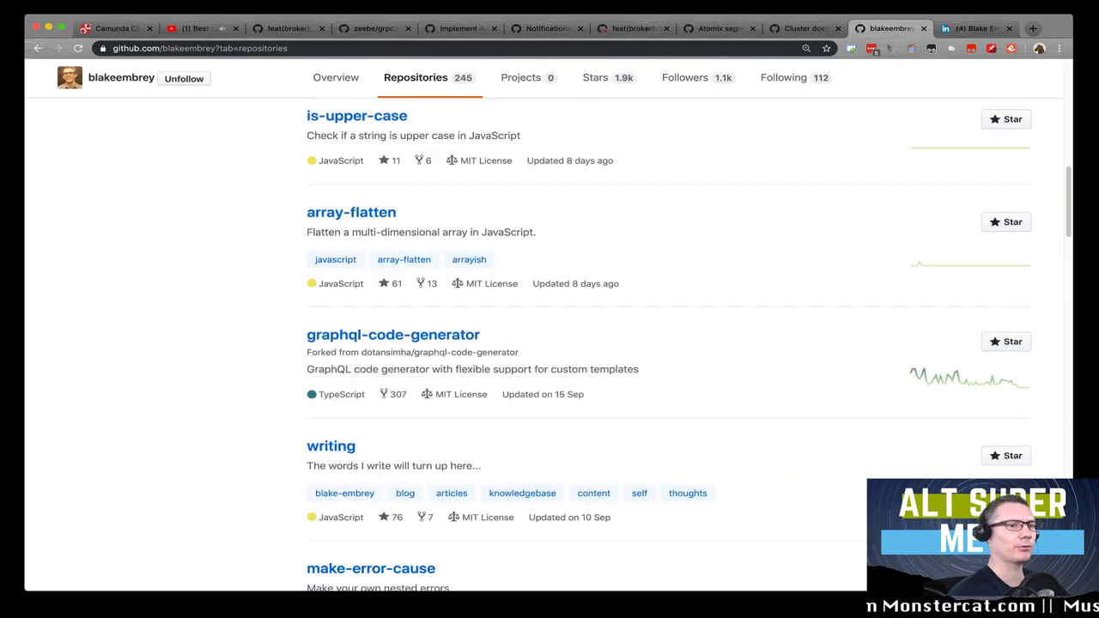
scroll(549, 343, down, 6)
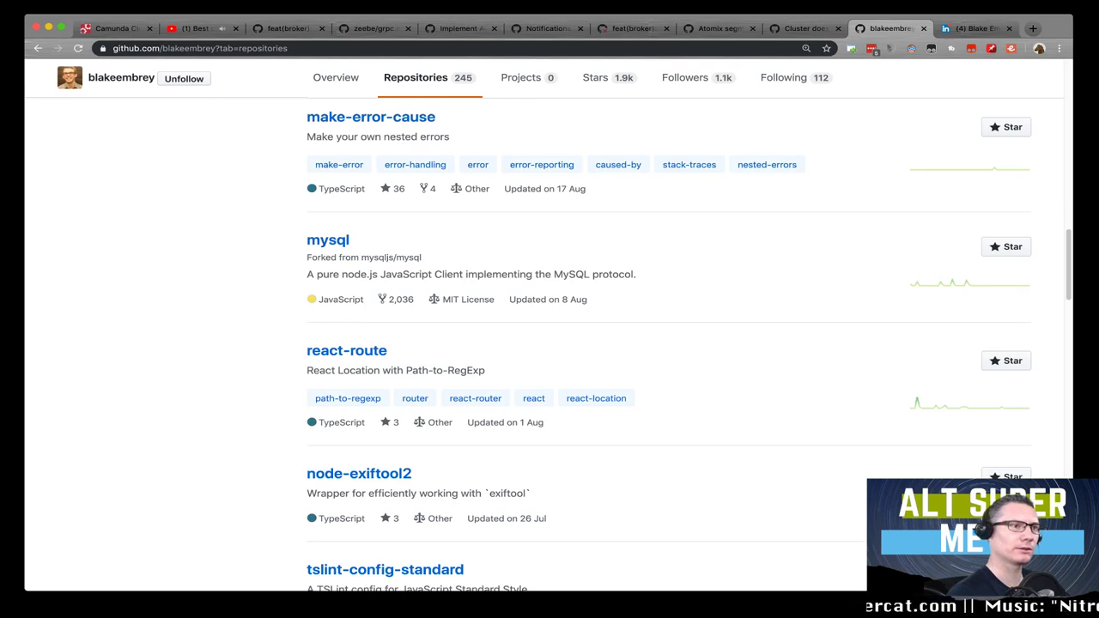
scroll(549, 343, up, 20)
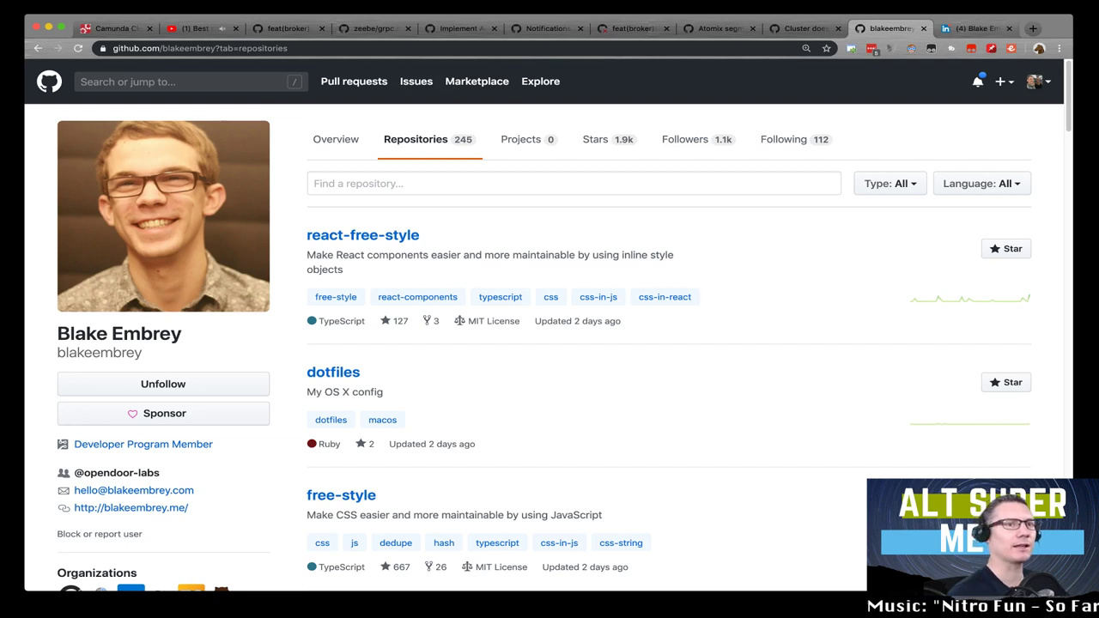
Step: Close the maintainer's GitHub and LinkedIn tabs and return to the CreateWorkflowInstanceWithResult section of grpc.md
key(super+w)
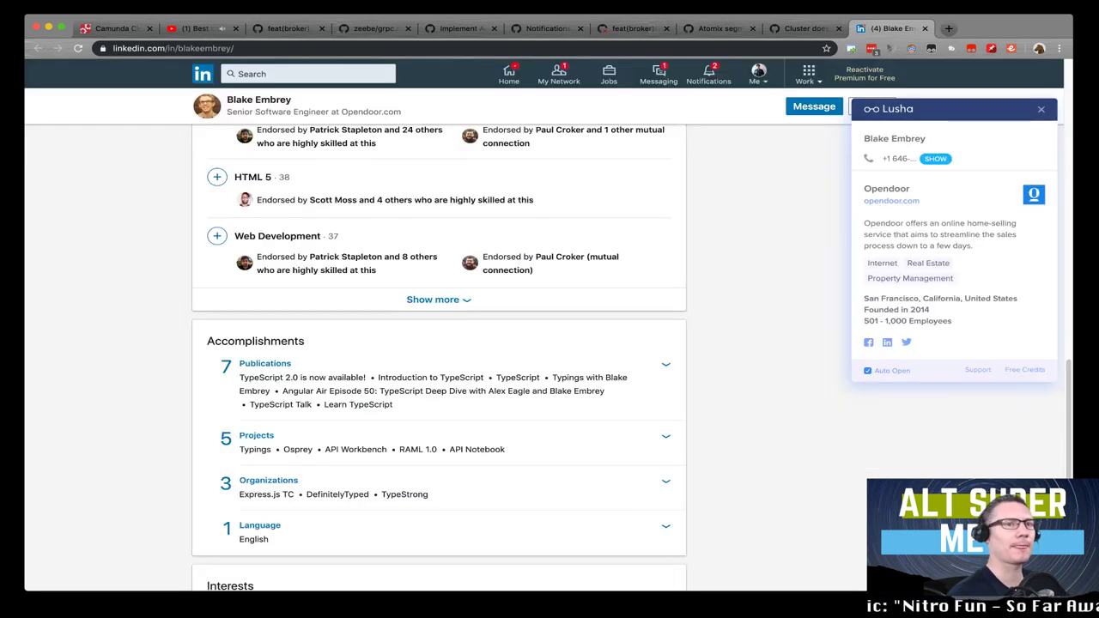
key(super+w)
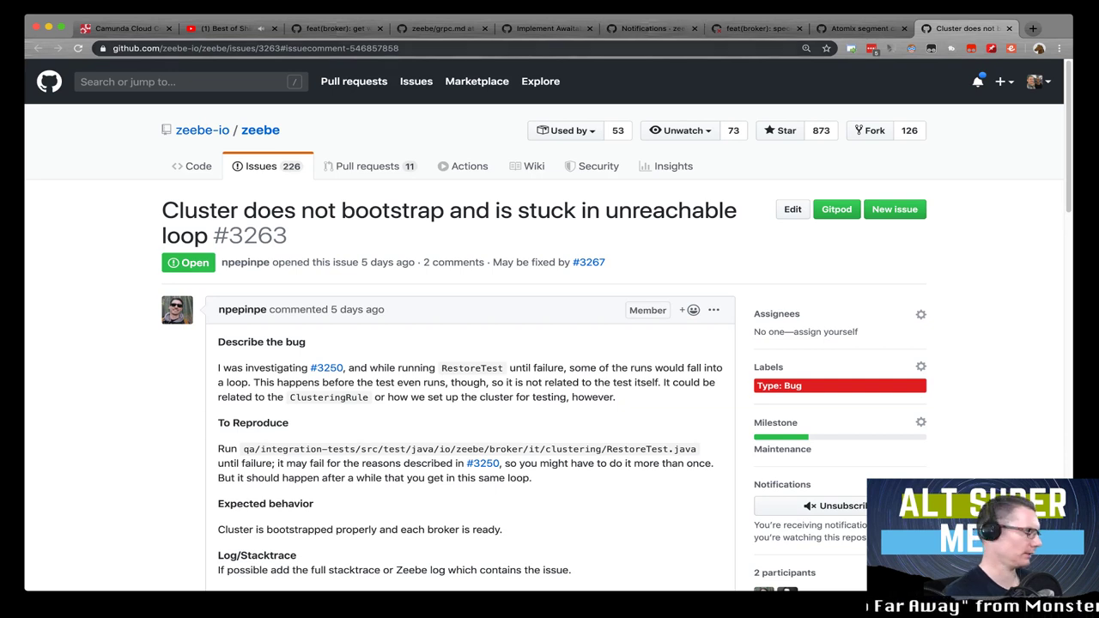
key(super+4)
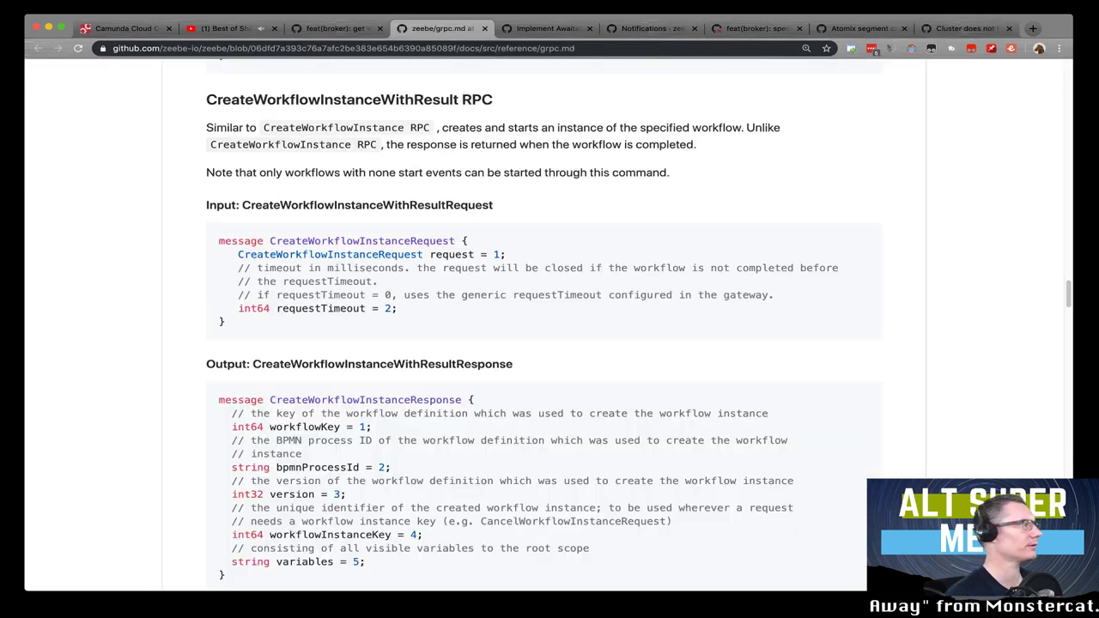
Step: Switch to Visual Studio Code and add the heading "# Version 0.22.0" at the start of CHANGELOG.md, above the 0.21.3 section
key(super+Tab)
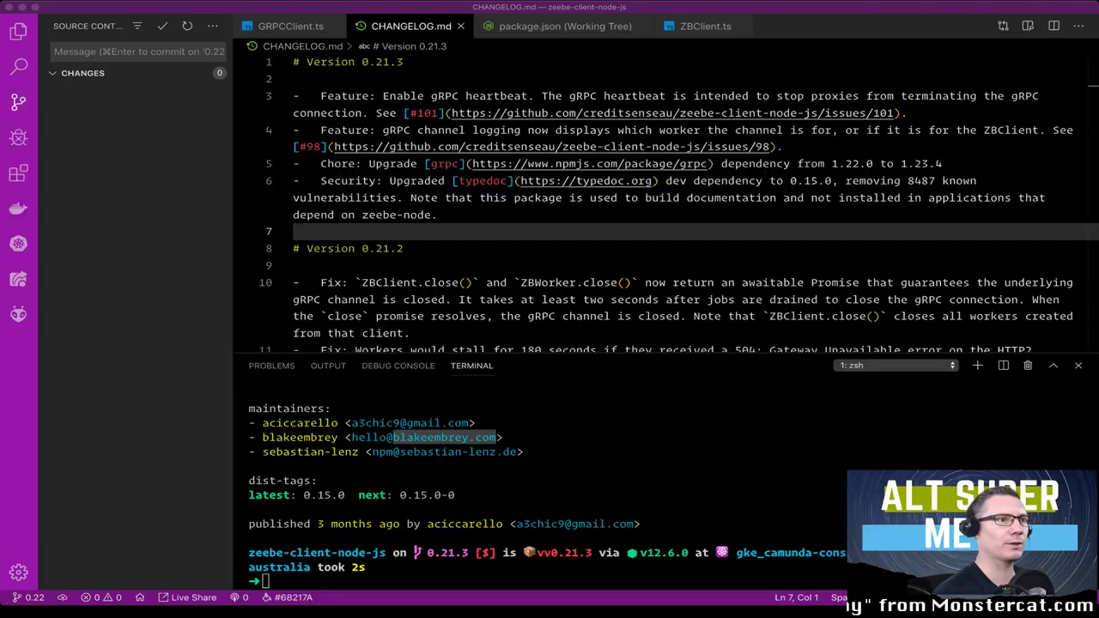
click(493, 181)
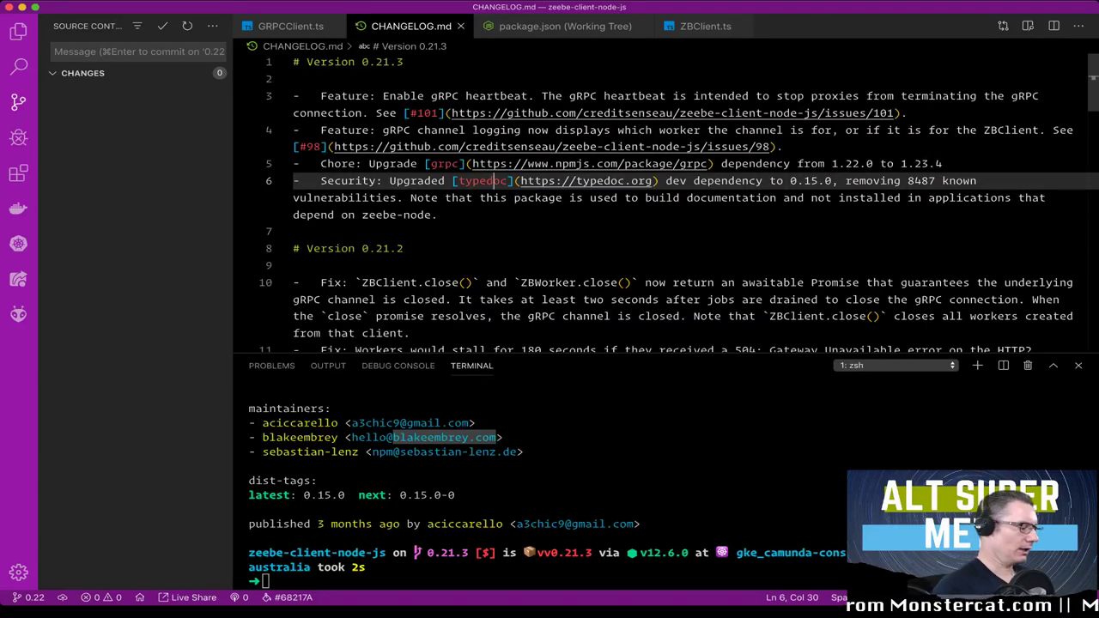
key(super+Up)
key(Return)
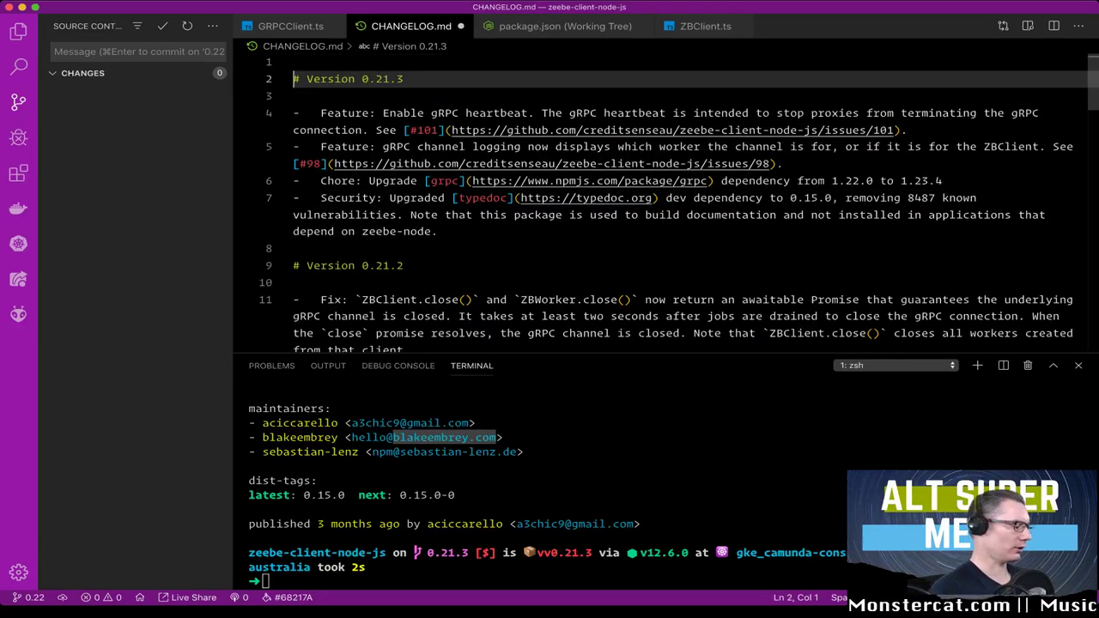
key(Up)
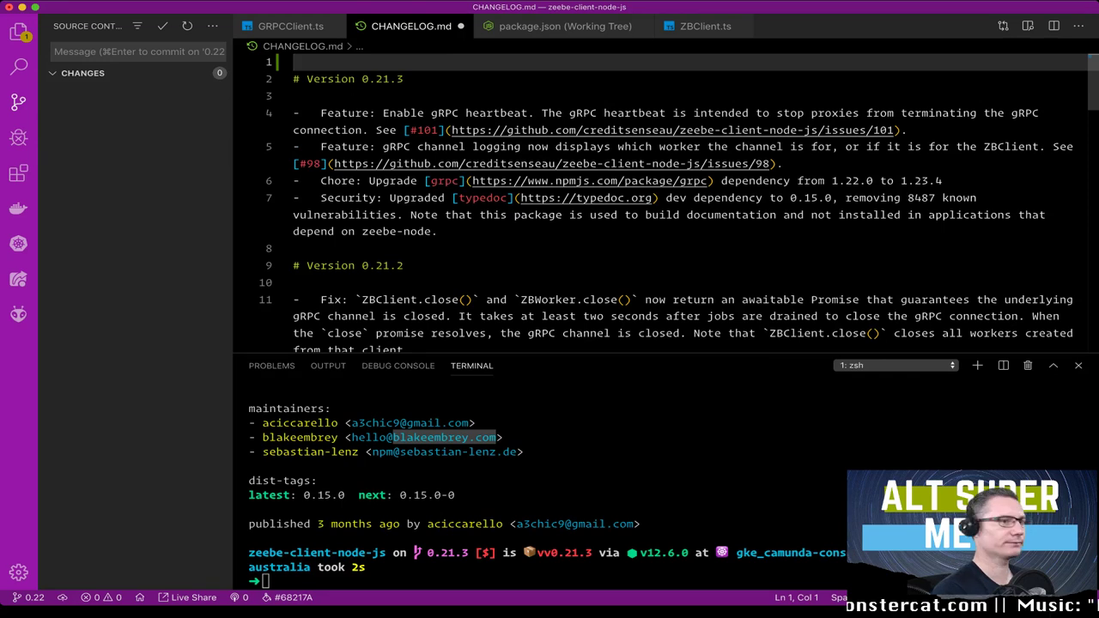
text(# Ver)
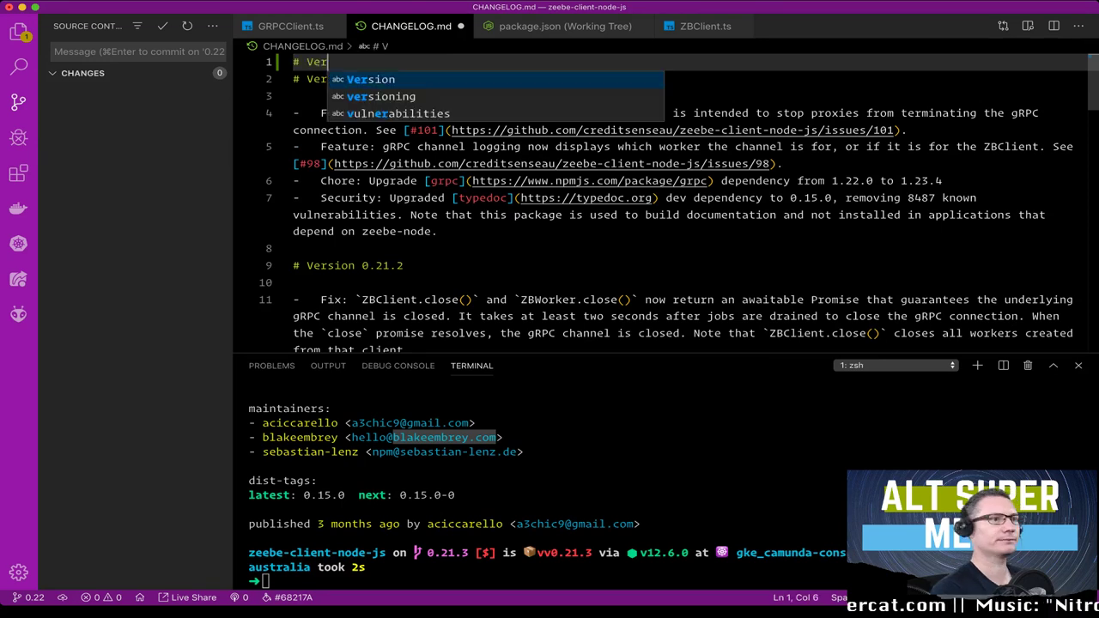
text(sion 0.)
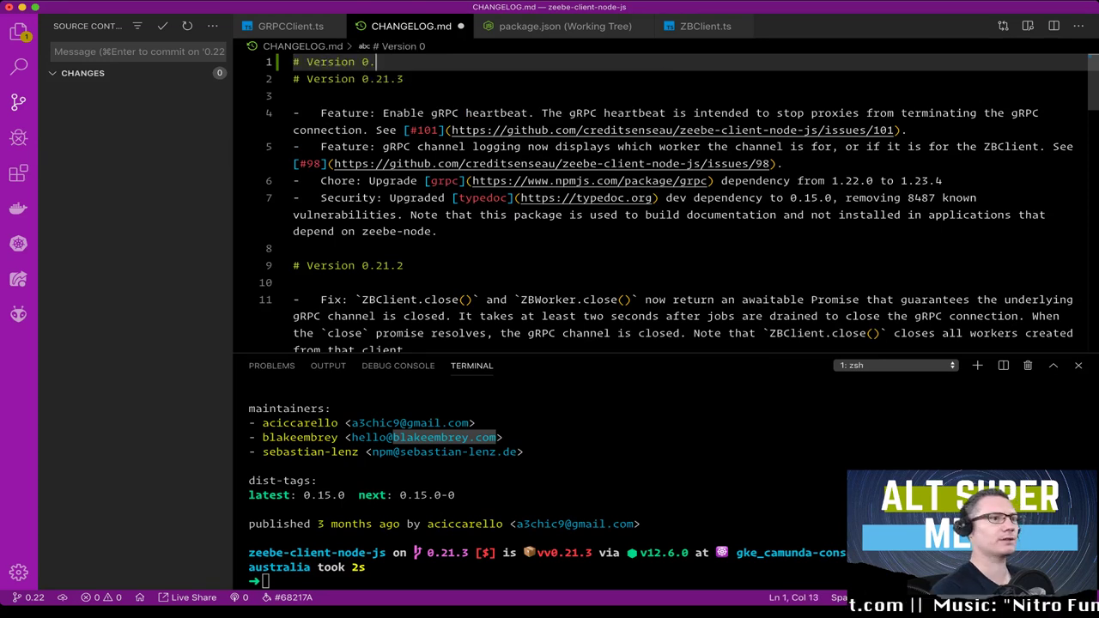
text(22.0)
key(Return)
key(Return)
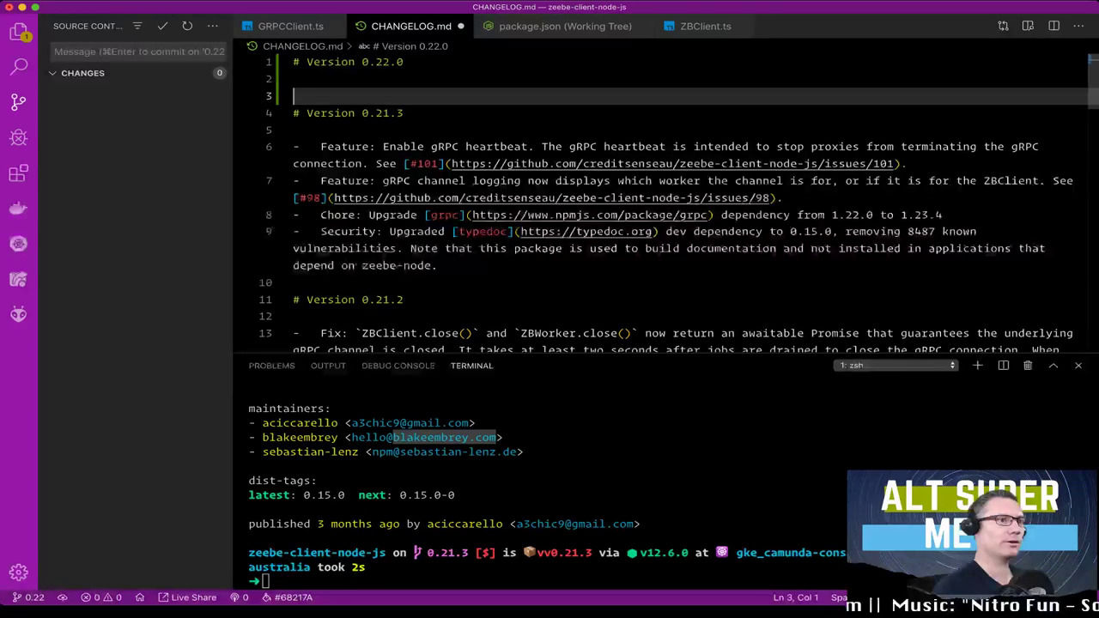
Step: Add the bullet "Feature: Awaitable workflow outcome." under the Version 0.22.0 heading, followed by a blank line
text(-F)
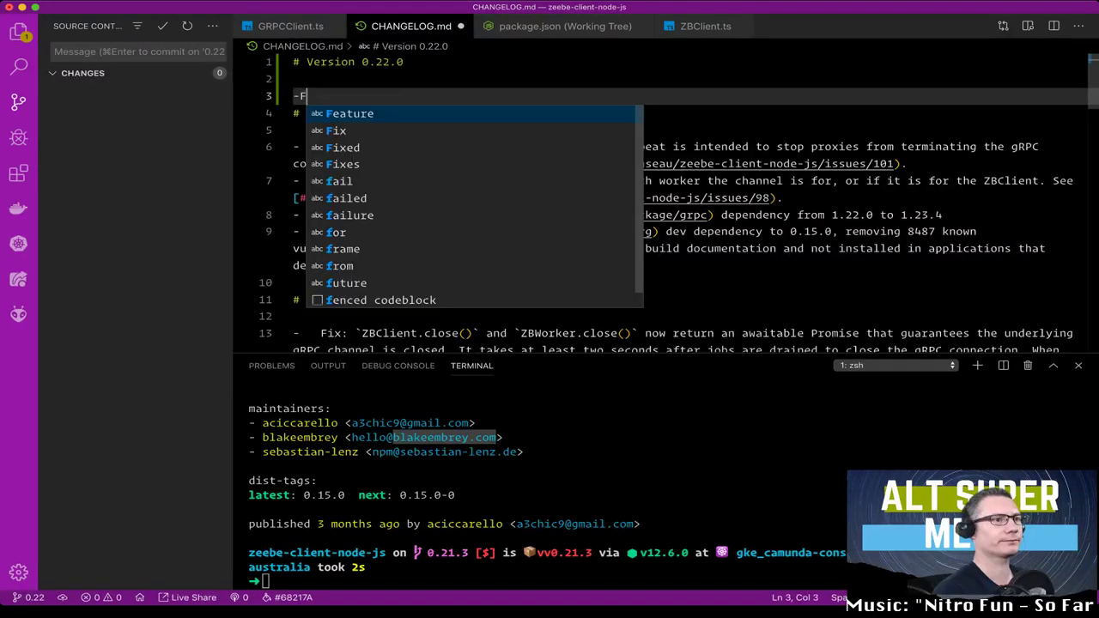
key(BackSpace)
key(Tab)
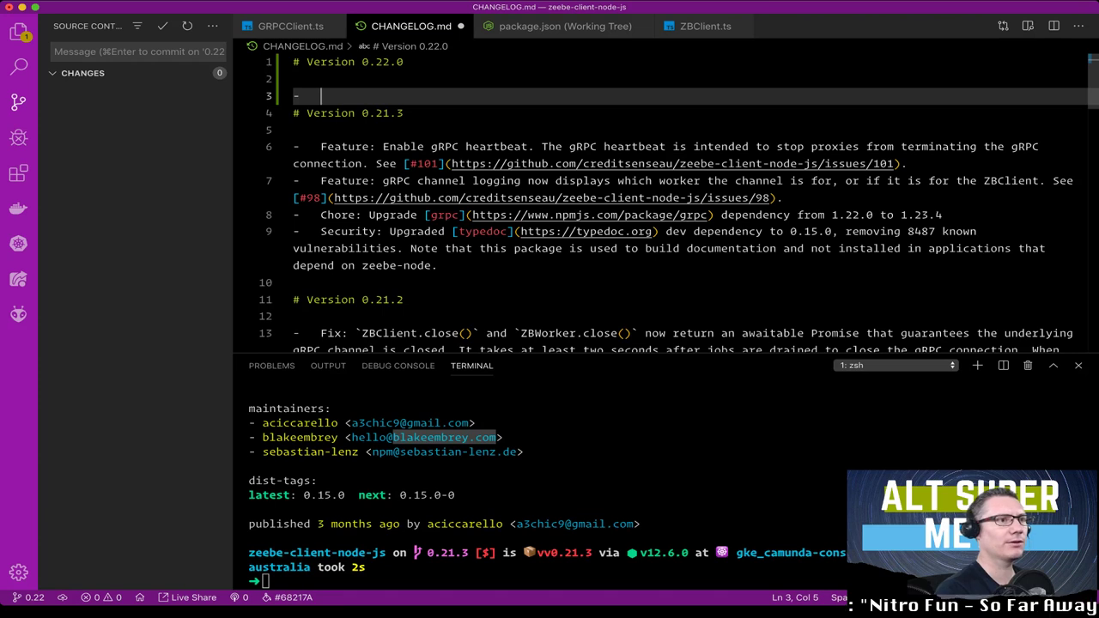
text(Fea)
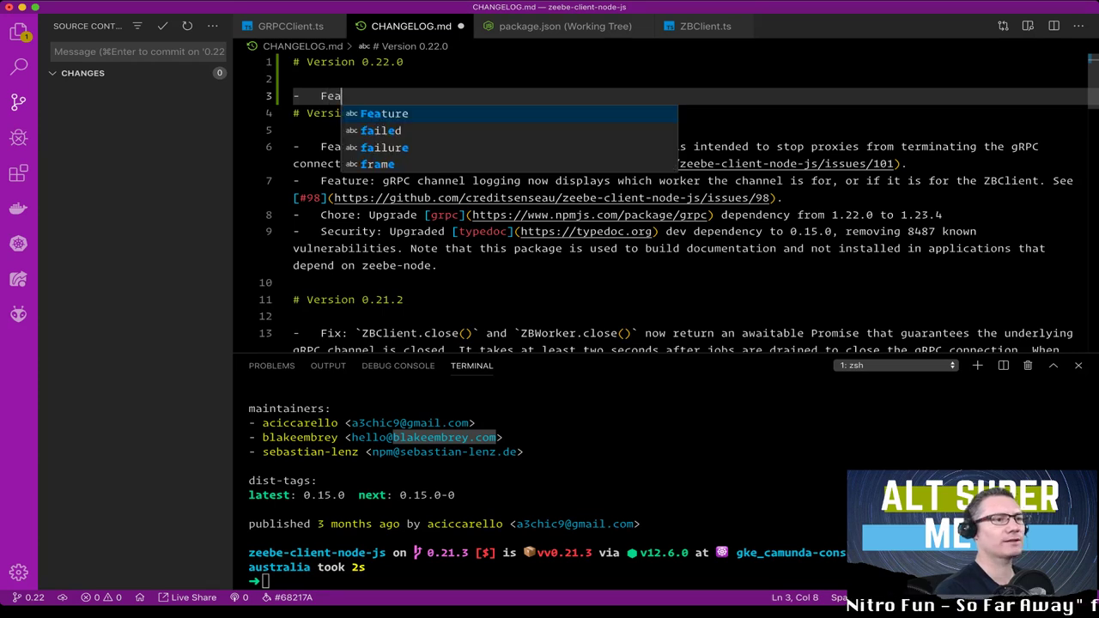
text(ture)
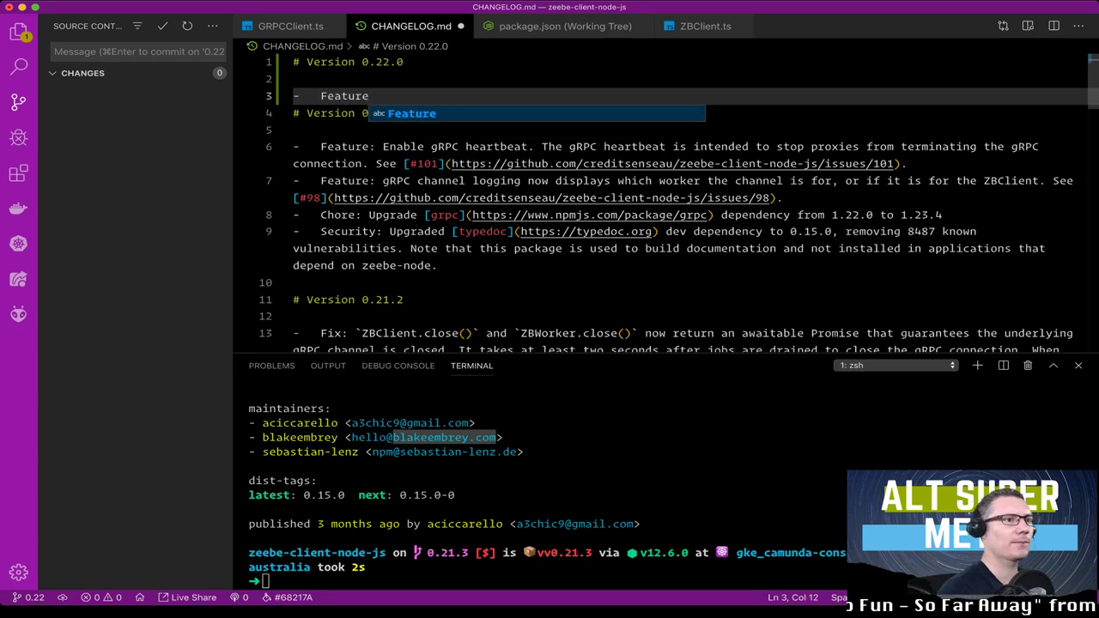
text(: )
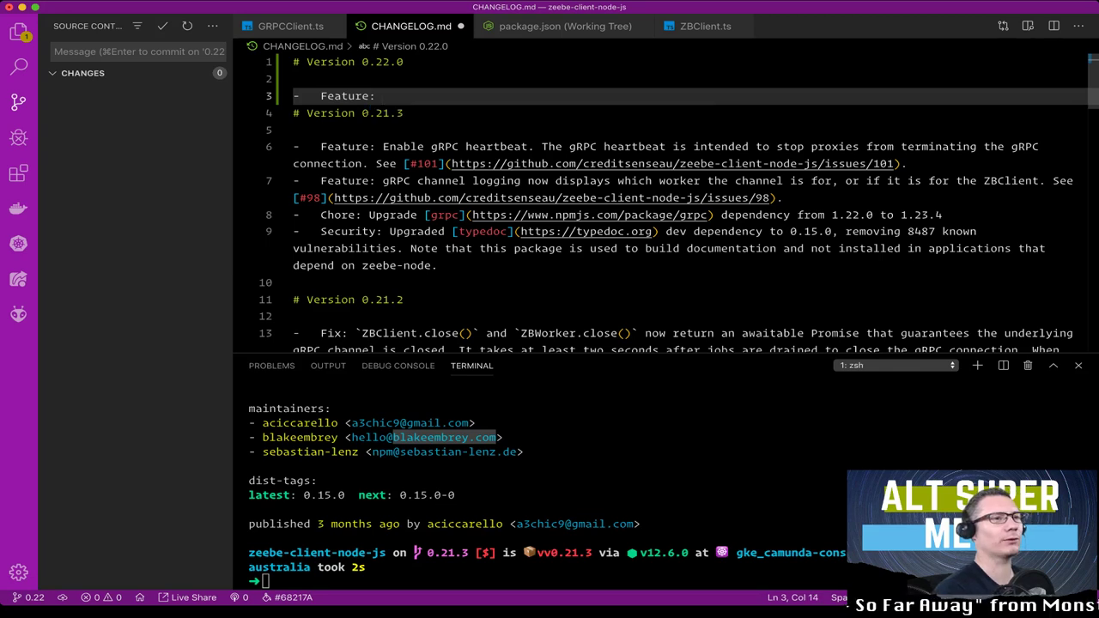
text(Await)
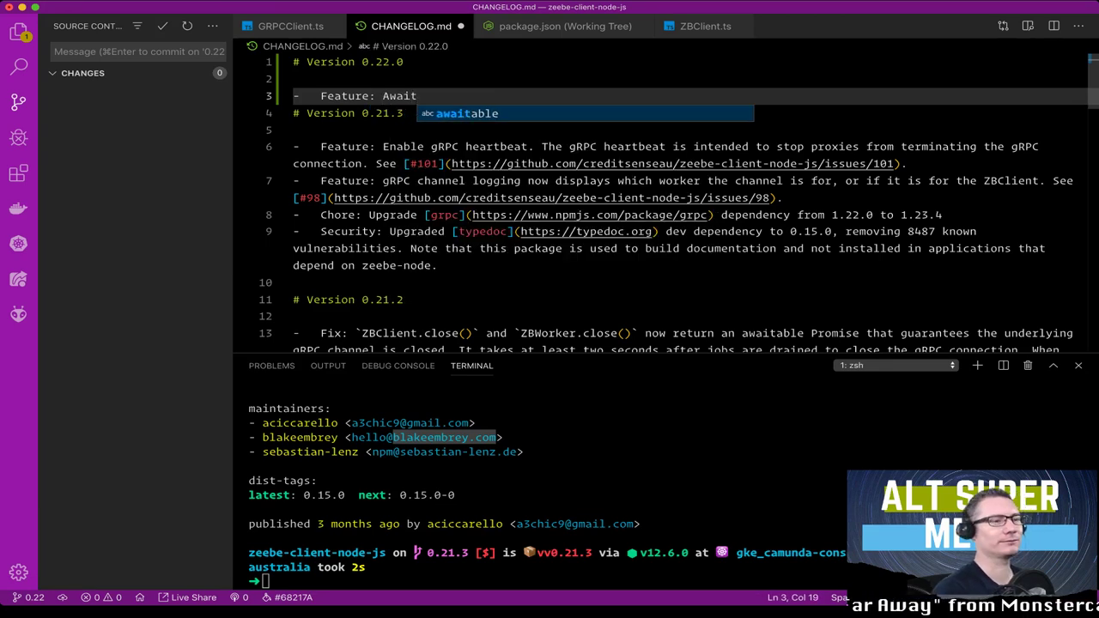
text(able worb)
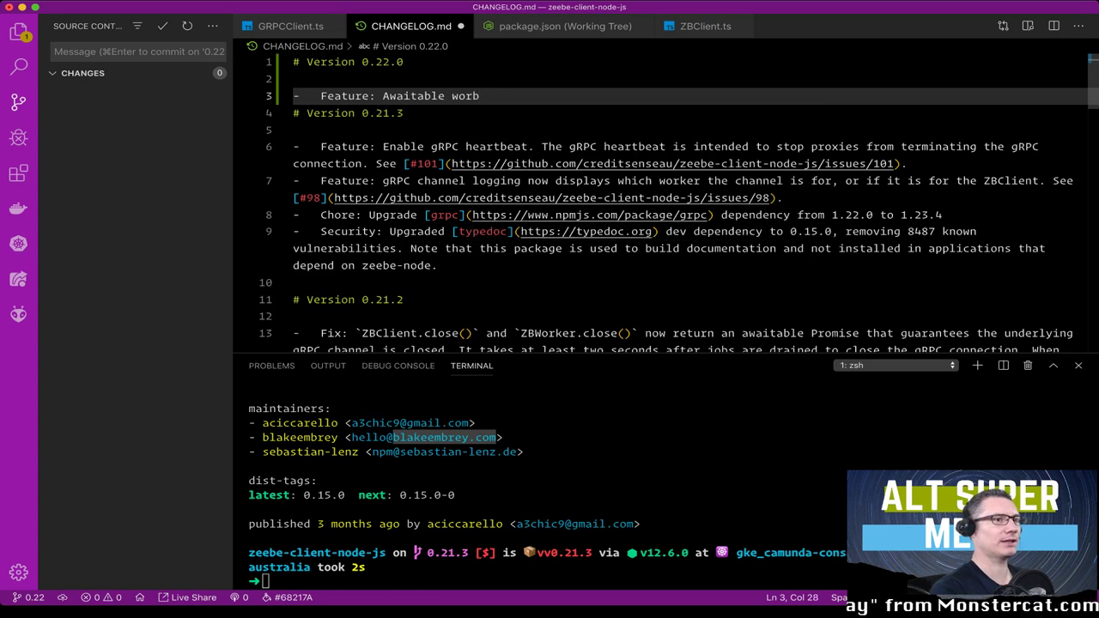
key(BackSpace)
text(kf)
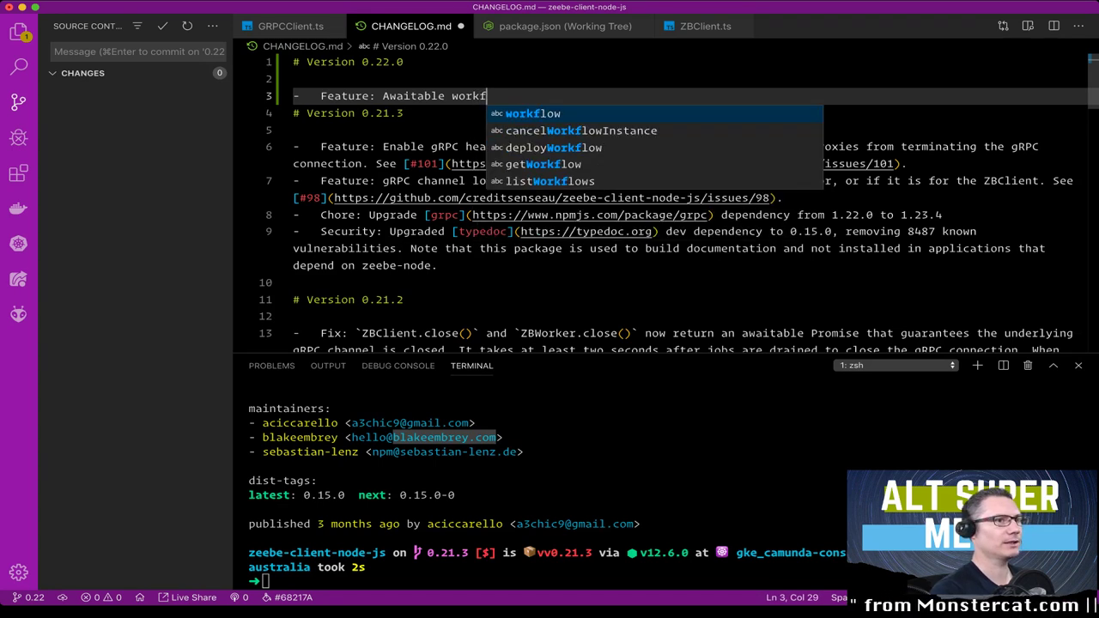
text(low ou)
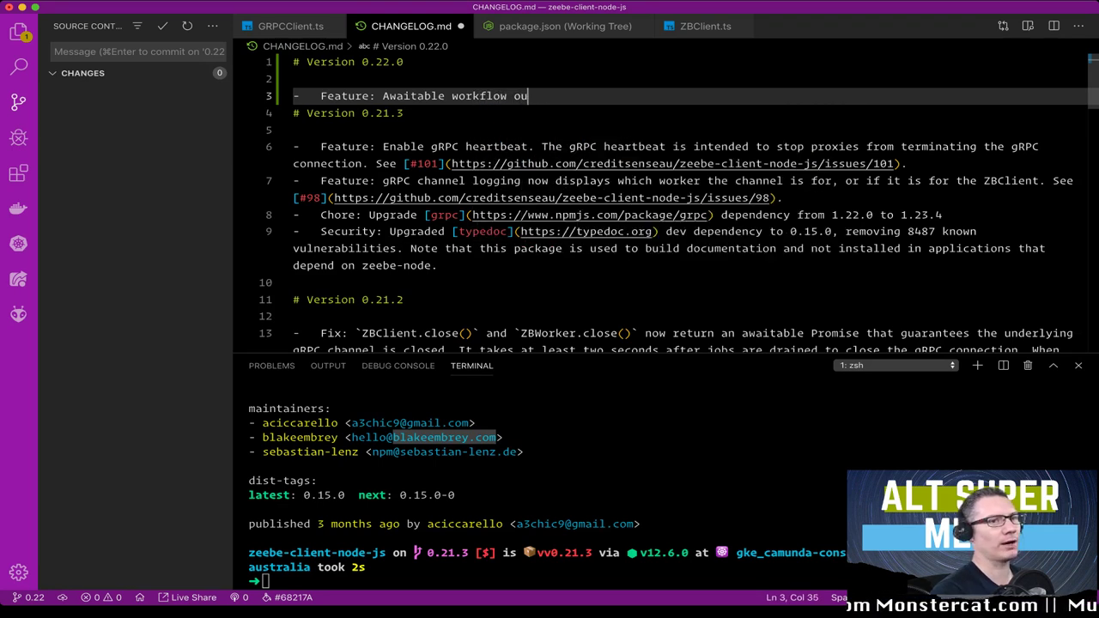
text(t)
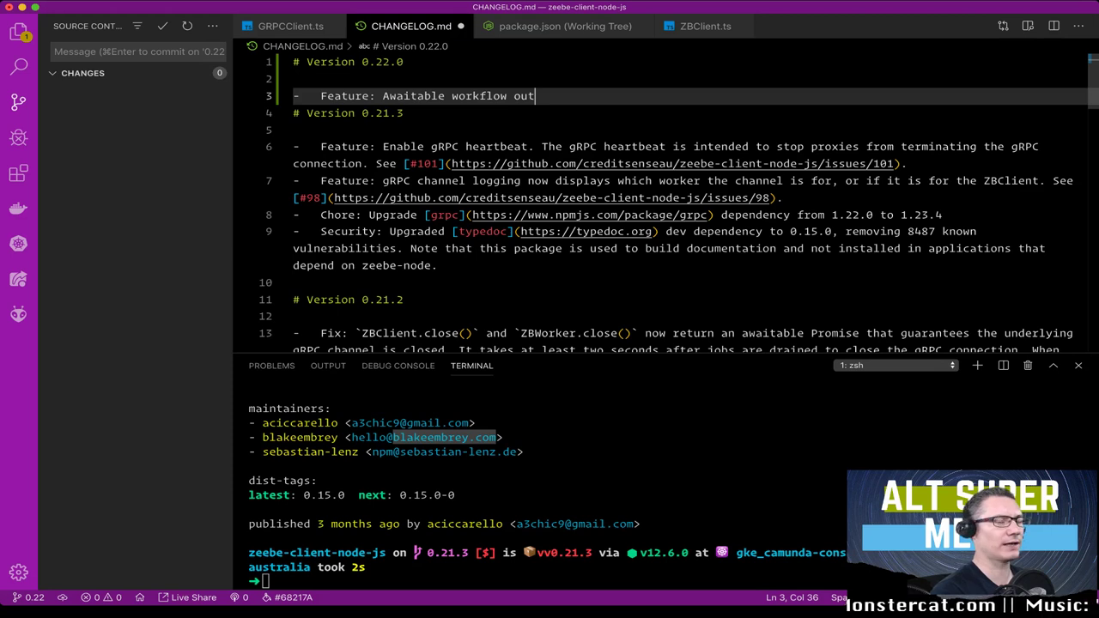
text(com)
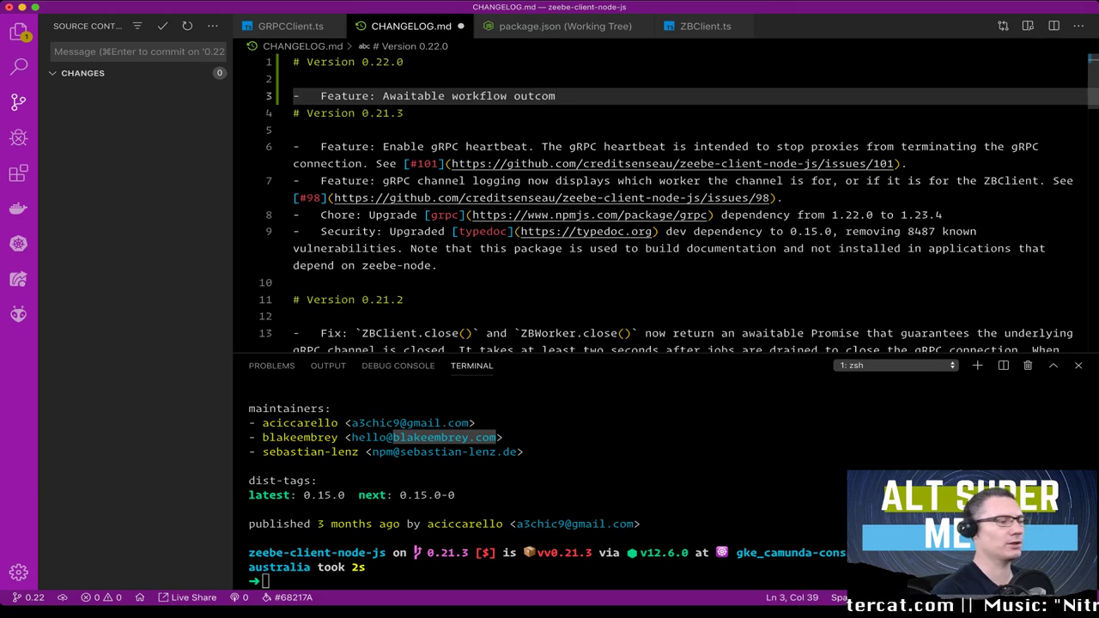
text(e.)
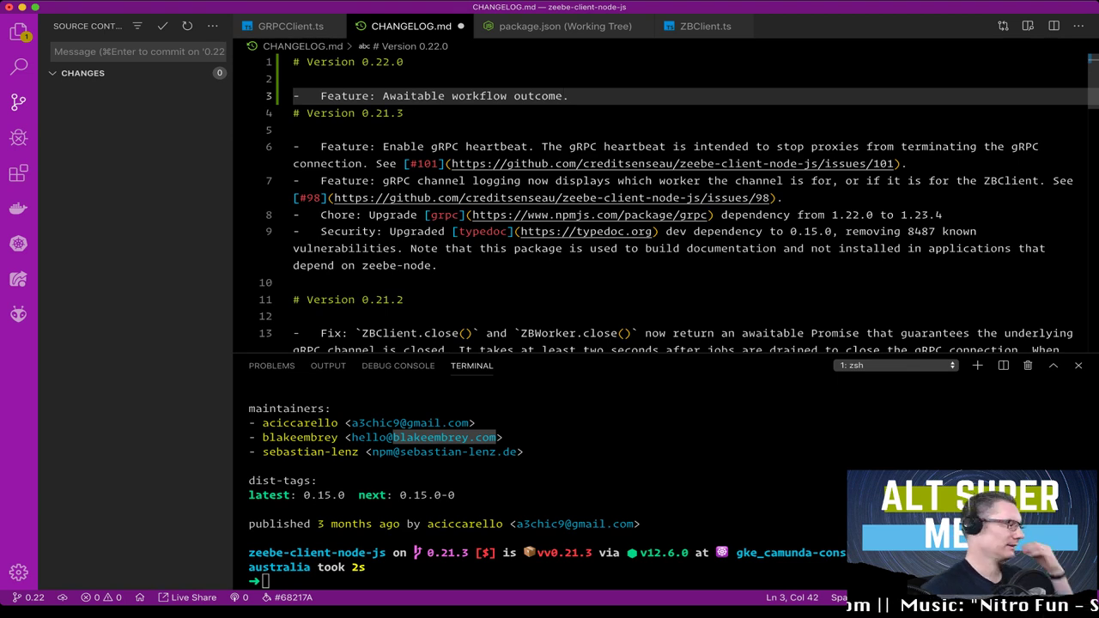
key(Return)
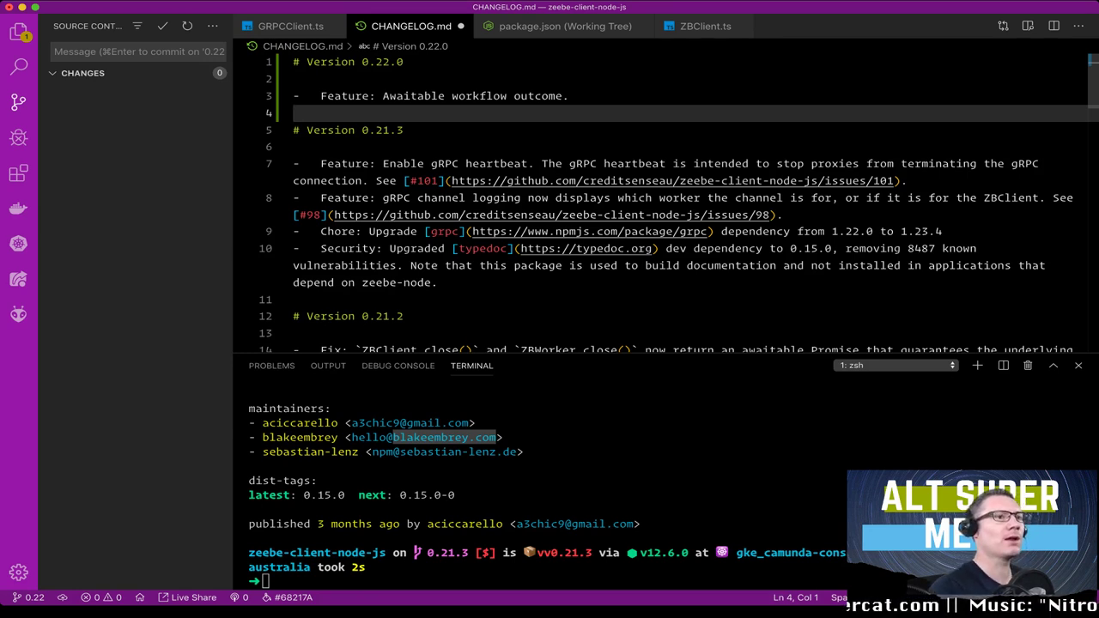
Step: Append "The client can initiate a workflow and receive the outcome of the workflow in the response." to the awaitable workflow outcome bullet
click(569, 95)
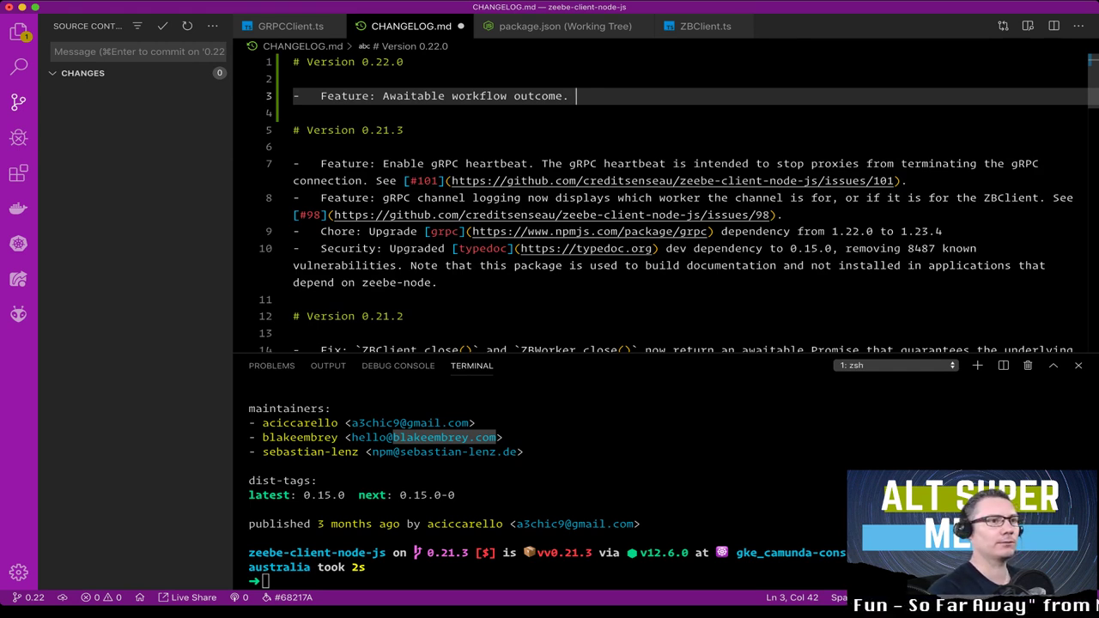
text(T)
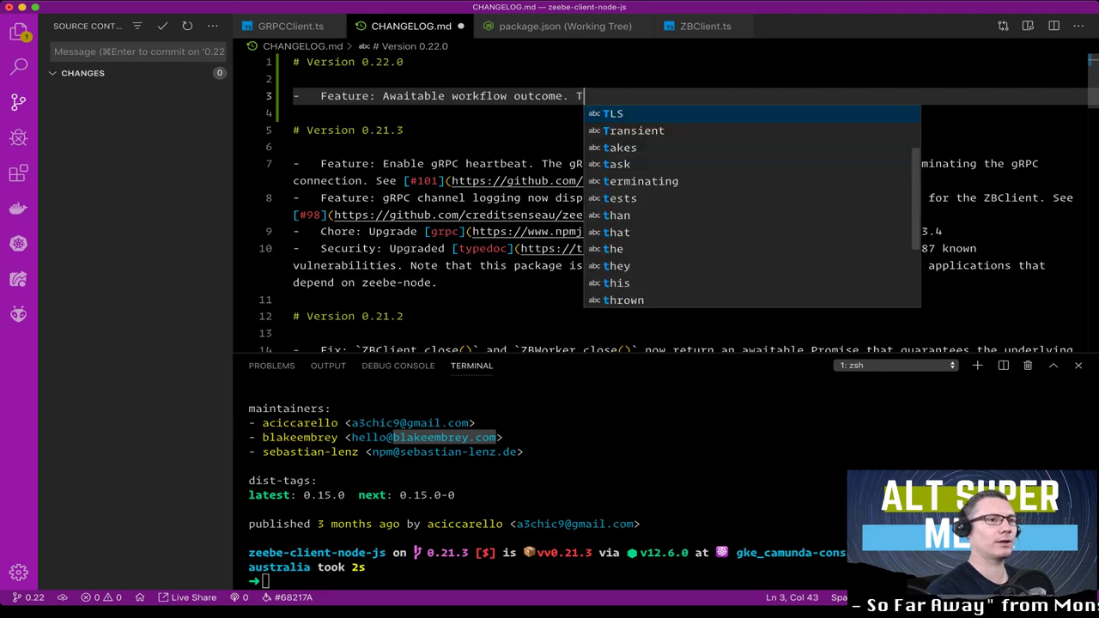
text(he clien)
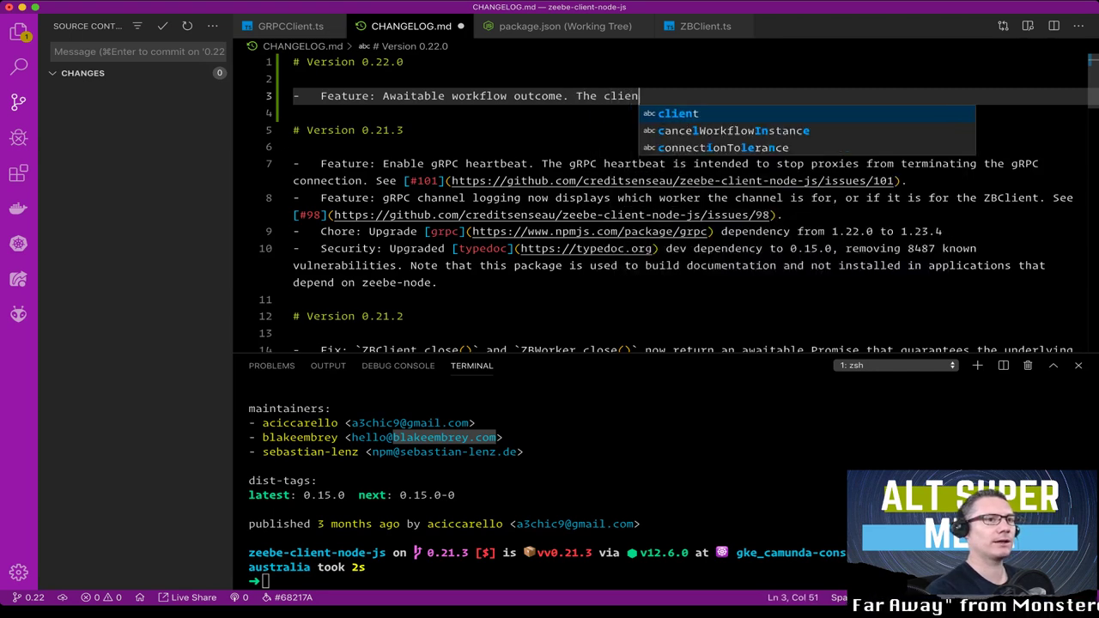
text(t can init)
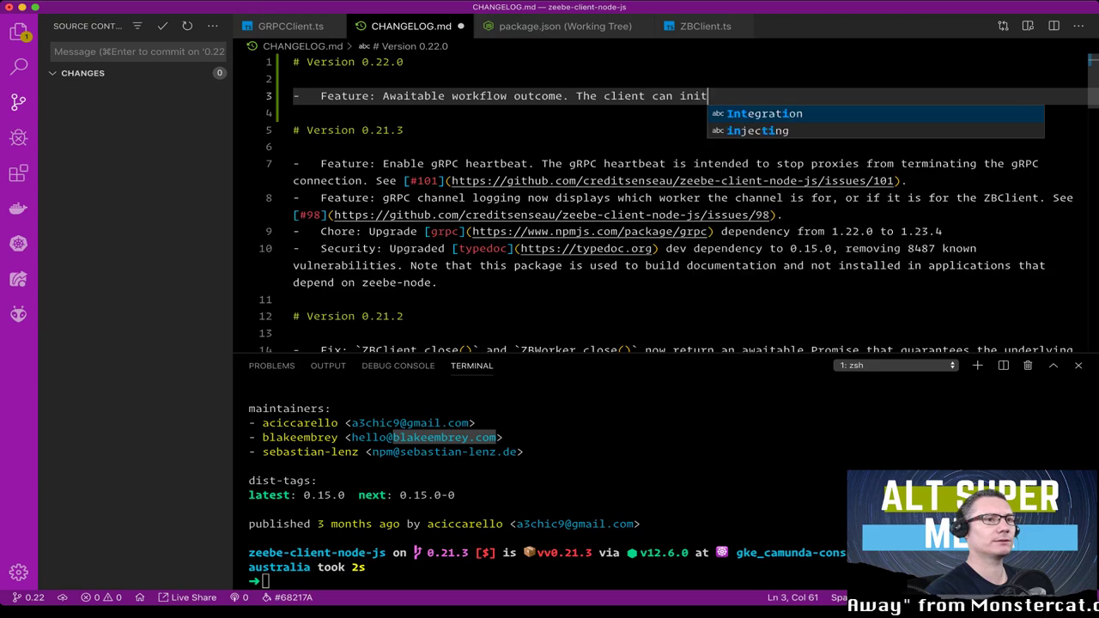
text(iate a worb)
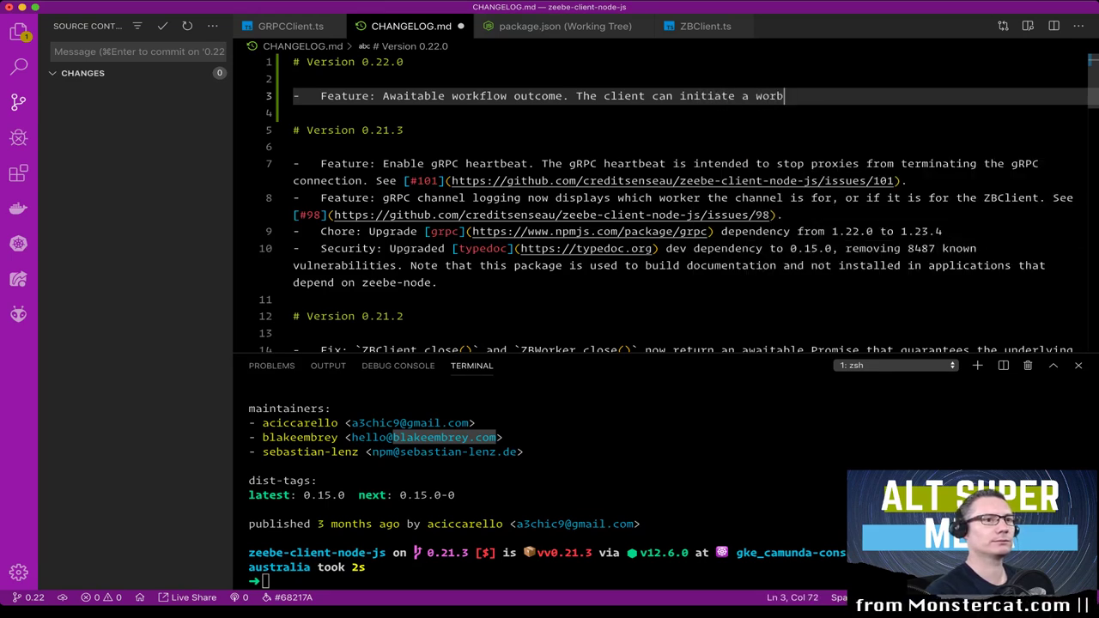
key(BackSpace)
text(kfl)
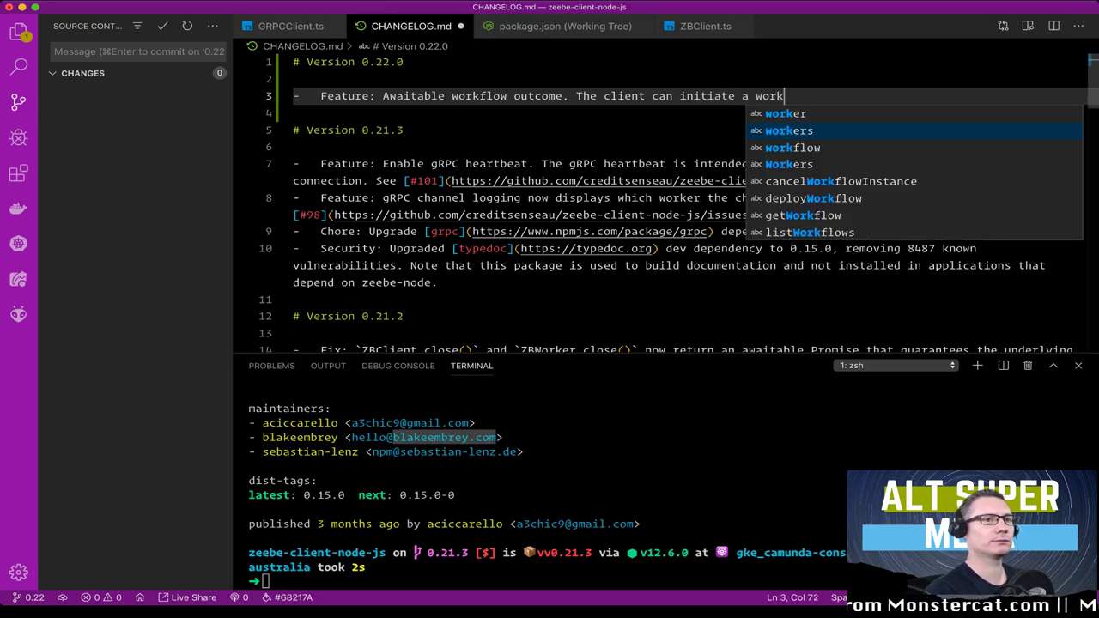
text(ow and )
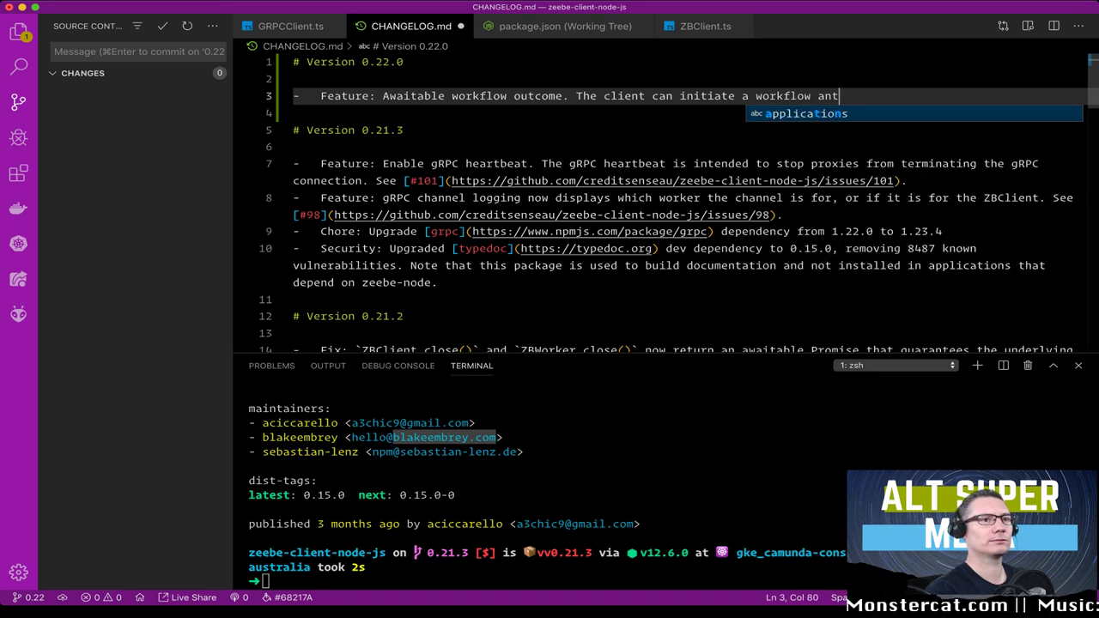
text(se)
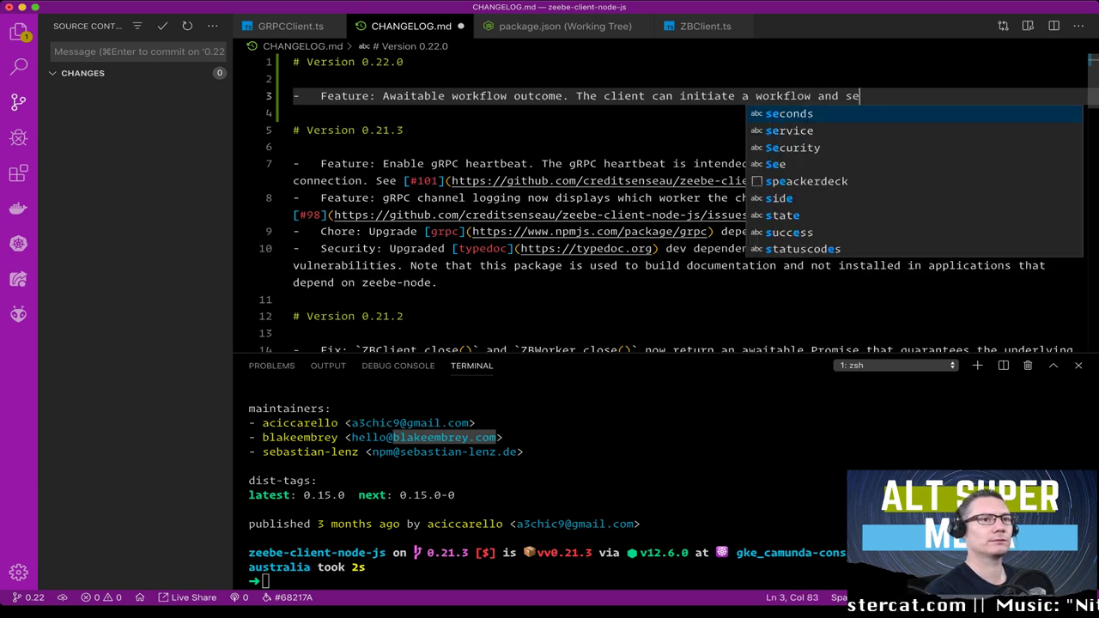
key(BackSpace)
key(BackSpace)
text(re)
text(cei)
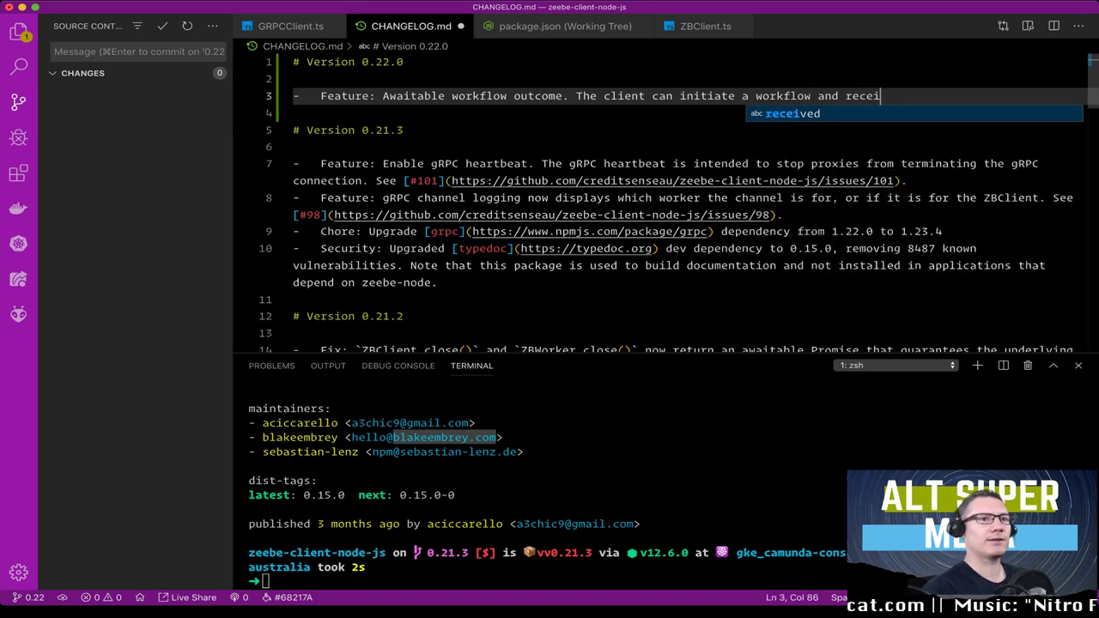
text(ve the o)
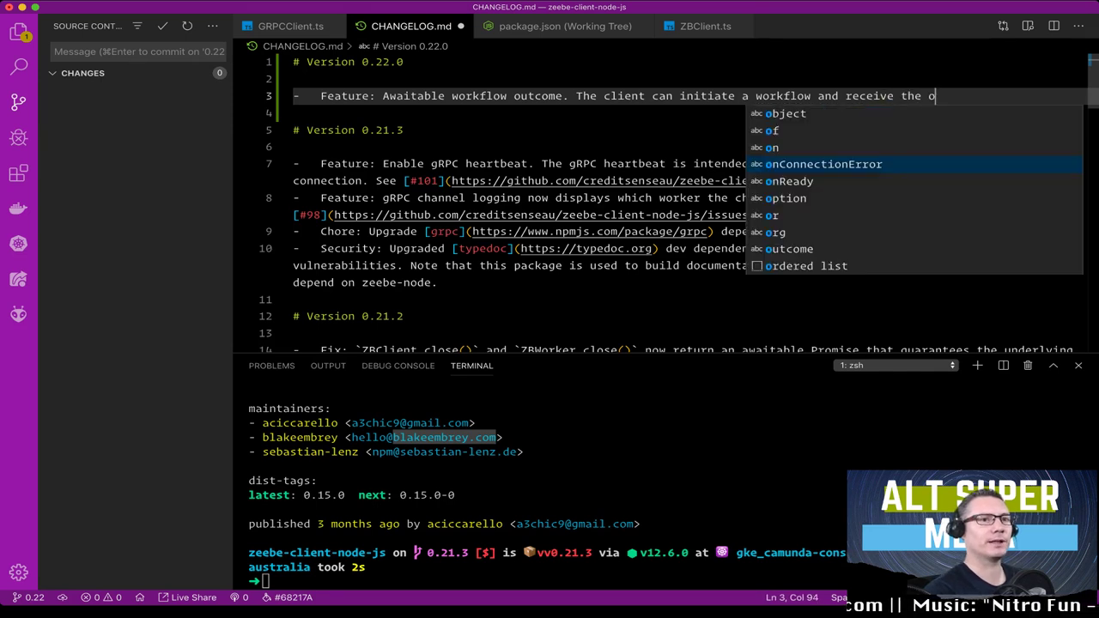
text(utcome )
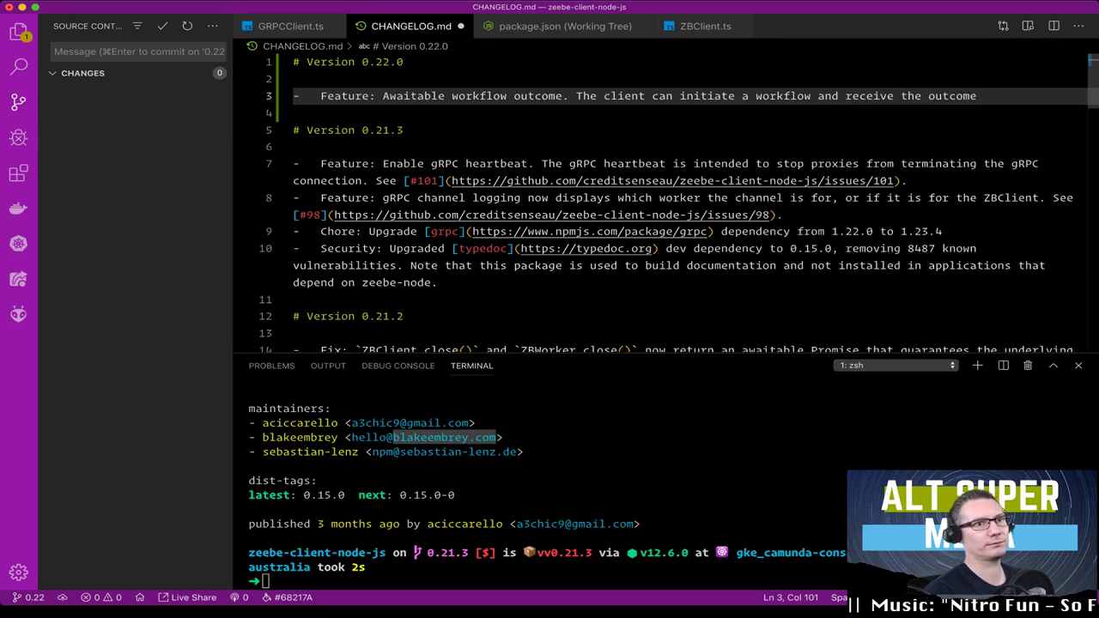
text(of the wor)
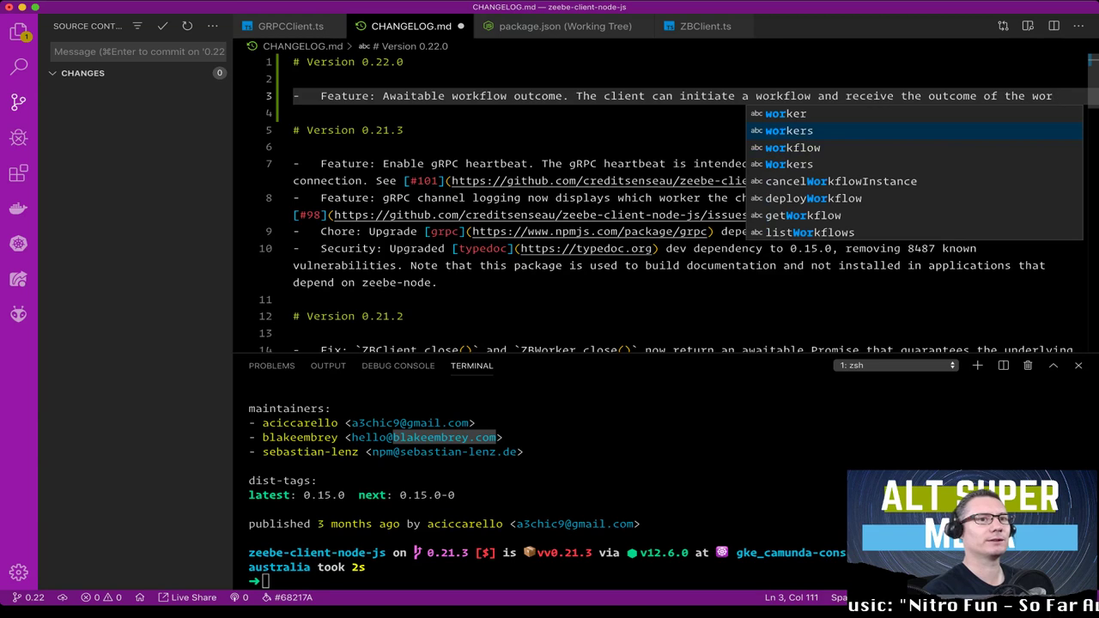
text(kflow of the o)
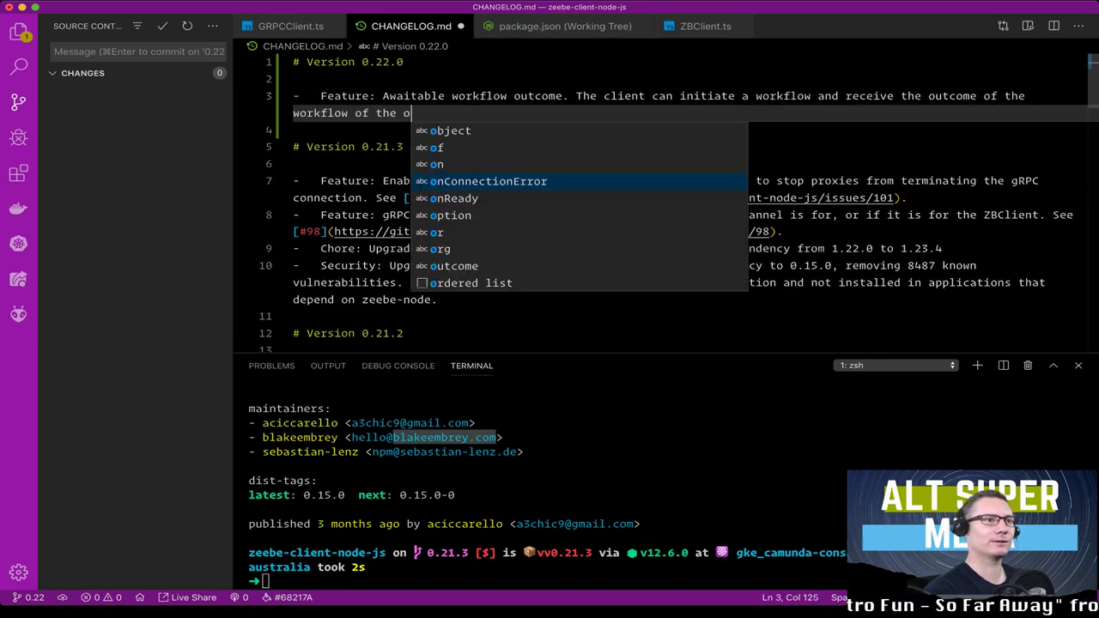
key(BackSpace)
key(BackSpace)
key(BackSpace)
key(BackSpace)
key(BackSpace)
key(BackSpace)
key(BackSpace)
key(BackSpace)
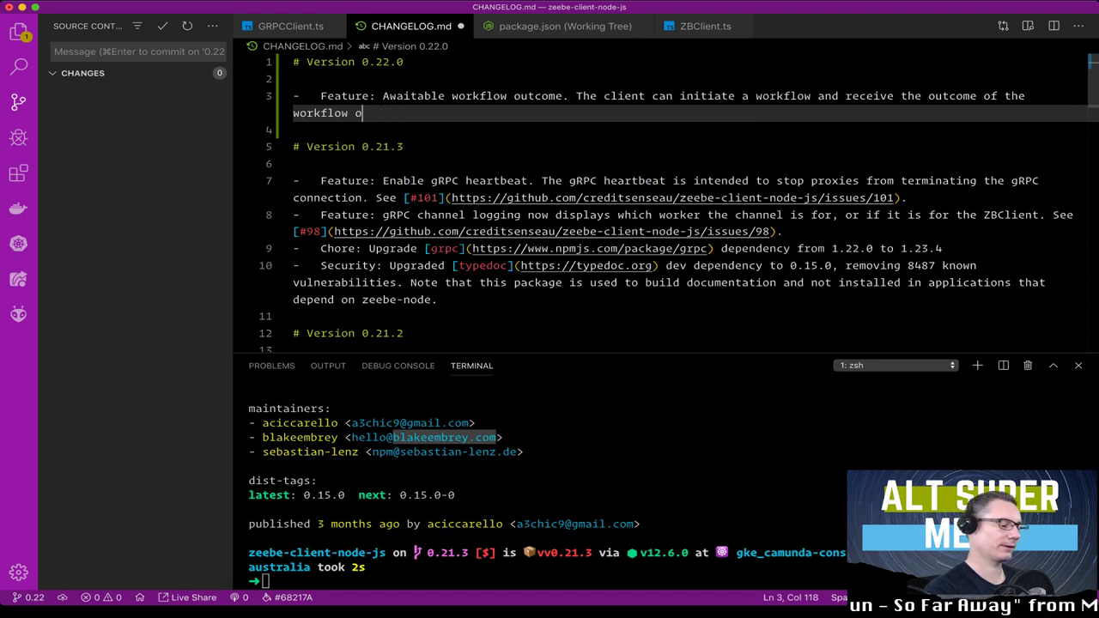
text(in the fe)
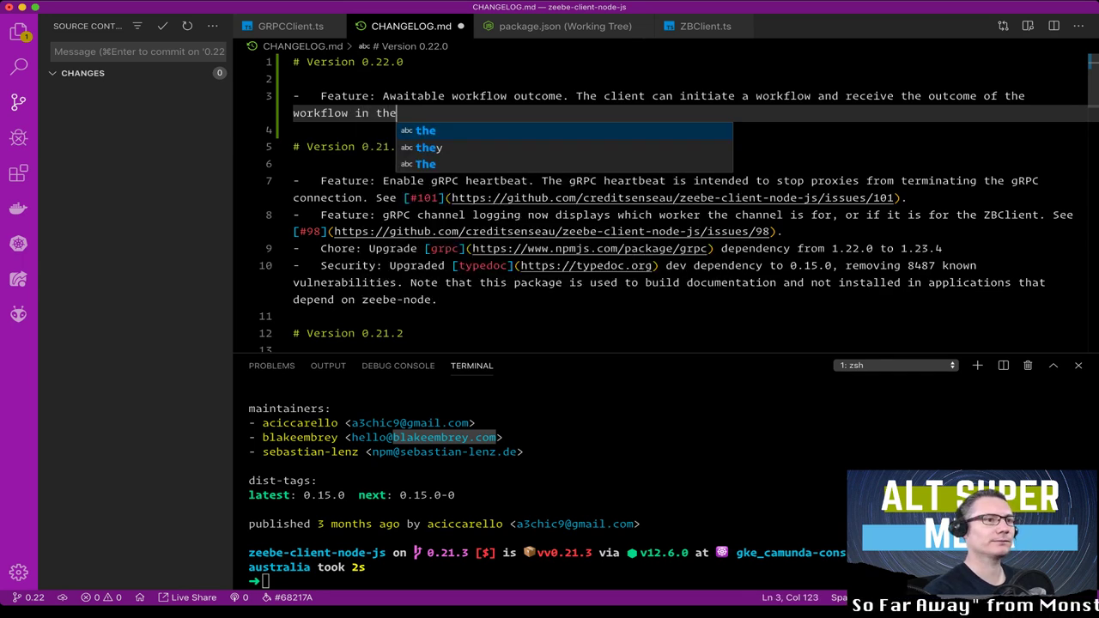
key(BackSpace)
key(BackSpace)
text(respron)
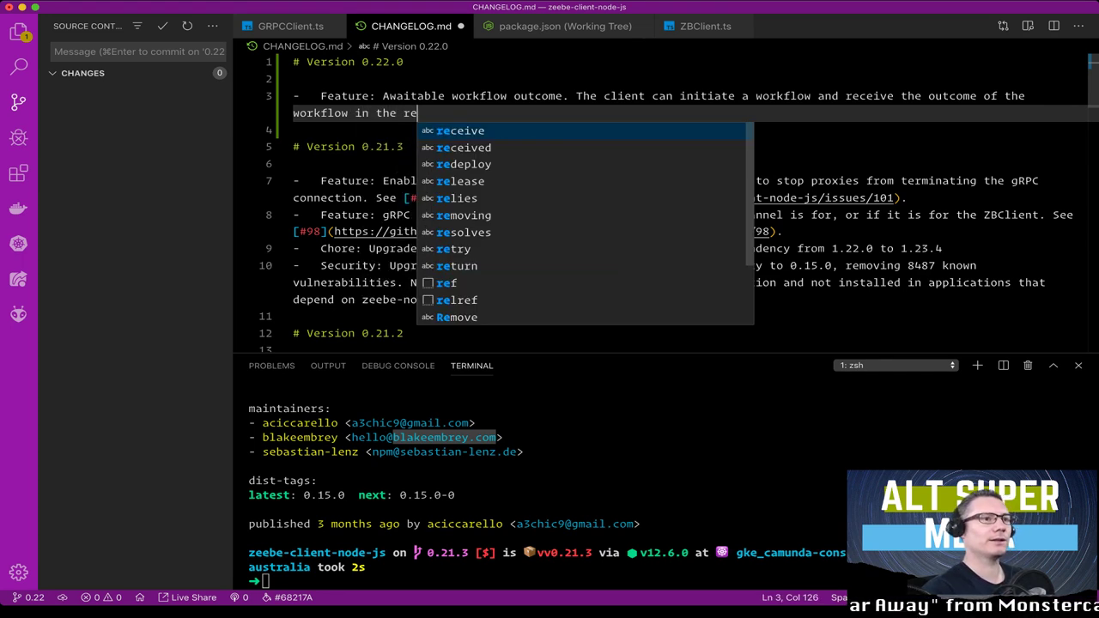
key(BackSpace)
key(BackSpace)
key(BackSpace)
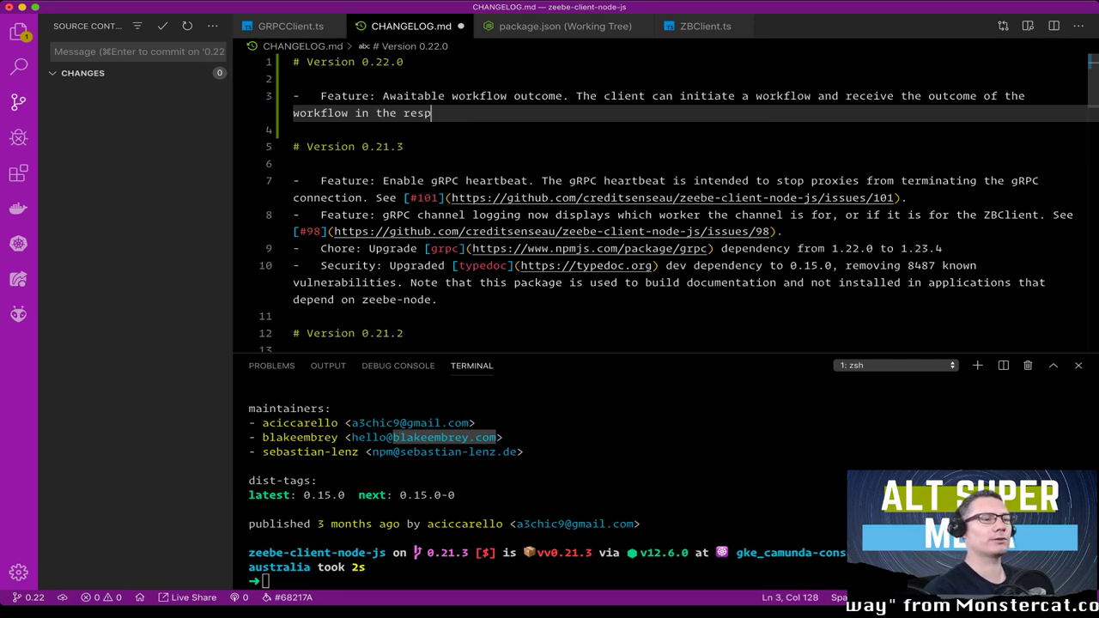
text(ones)
key(BackSpace)
key(BackSpace)
text(se.)
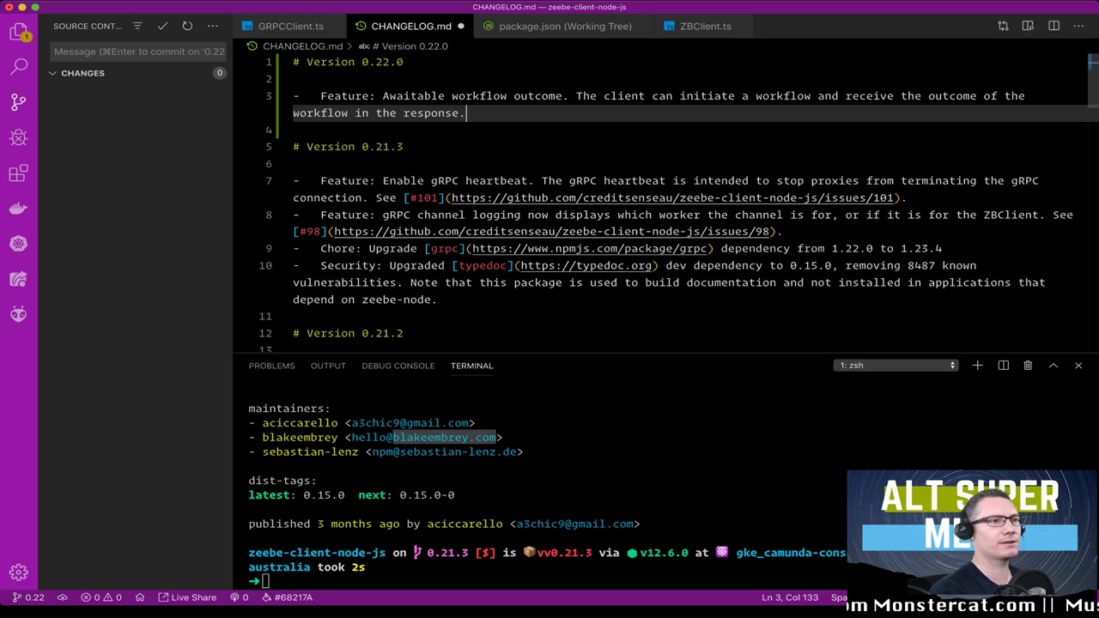
Step: Append "See" and an empty Markdown link to the bullet, and open zeebe issue #2896 from client issue #77 in the browser
text( See)
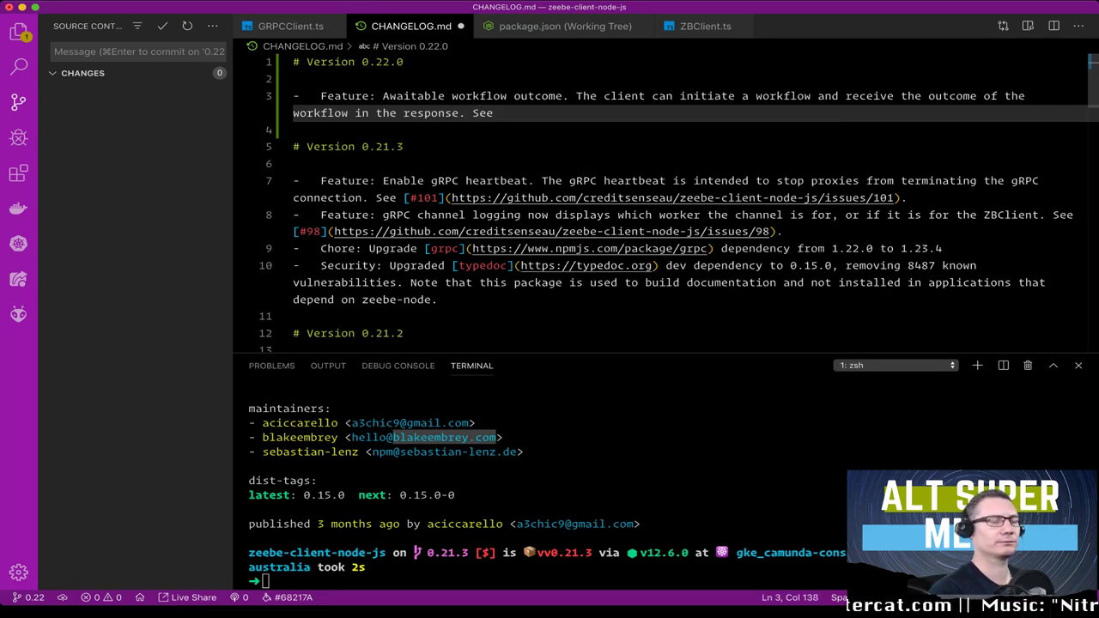
text( []()
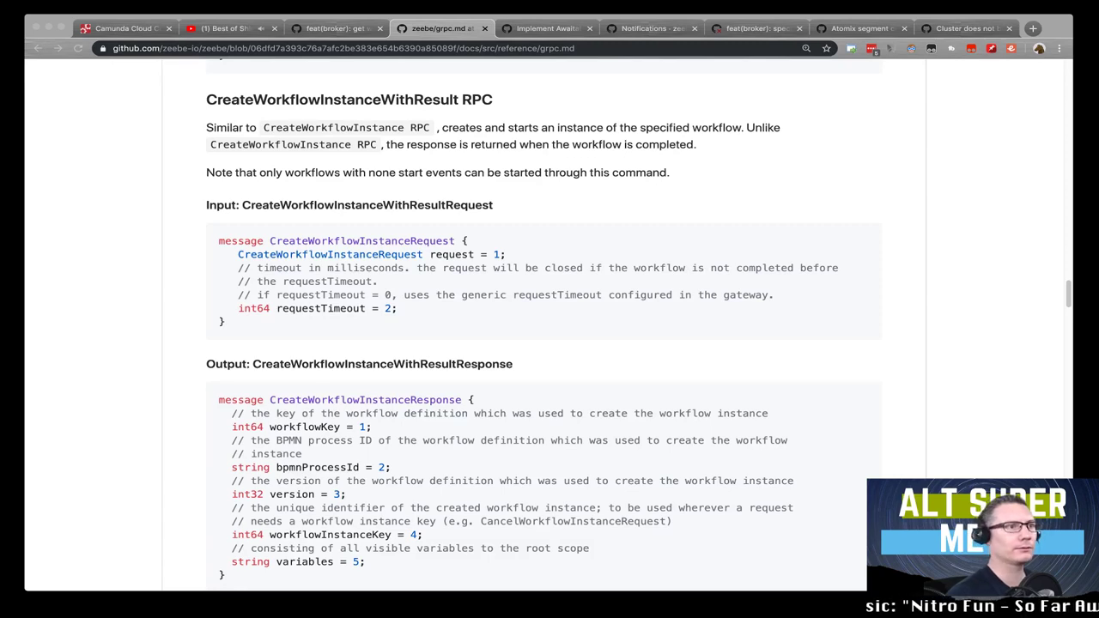
key(ctrl+shift+Tab)
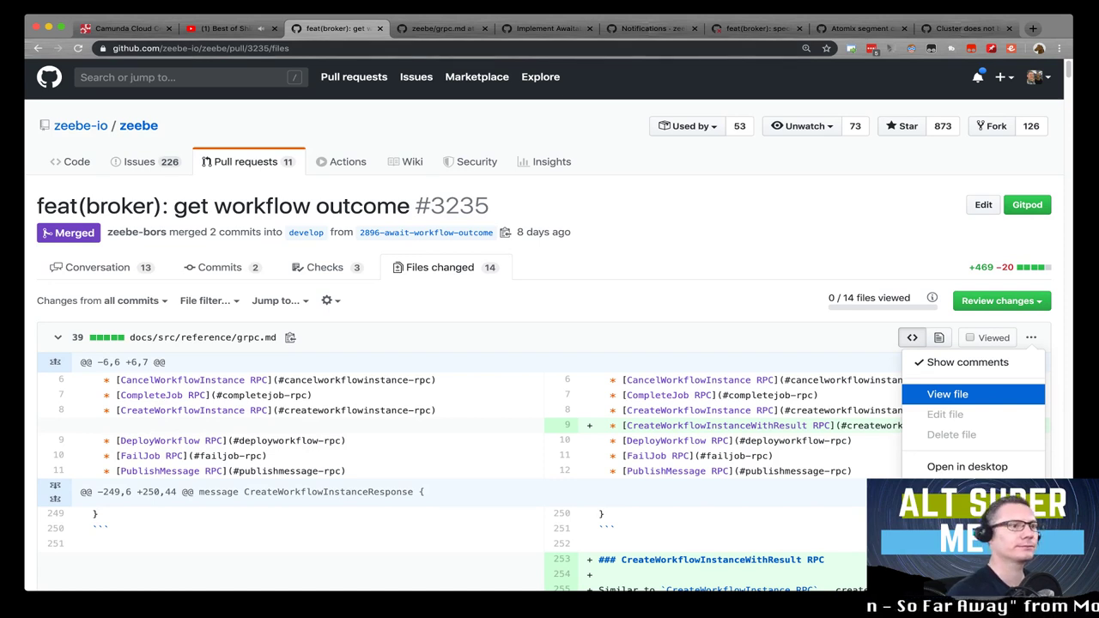
key(ctrl+Tab)
key(ctrl+Tab)
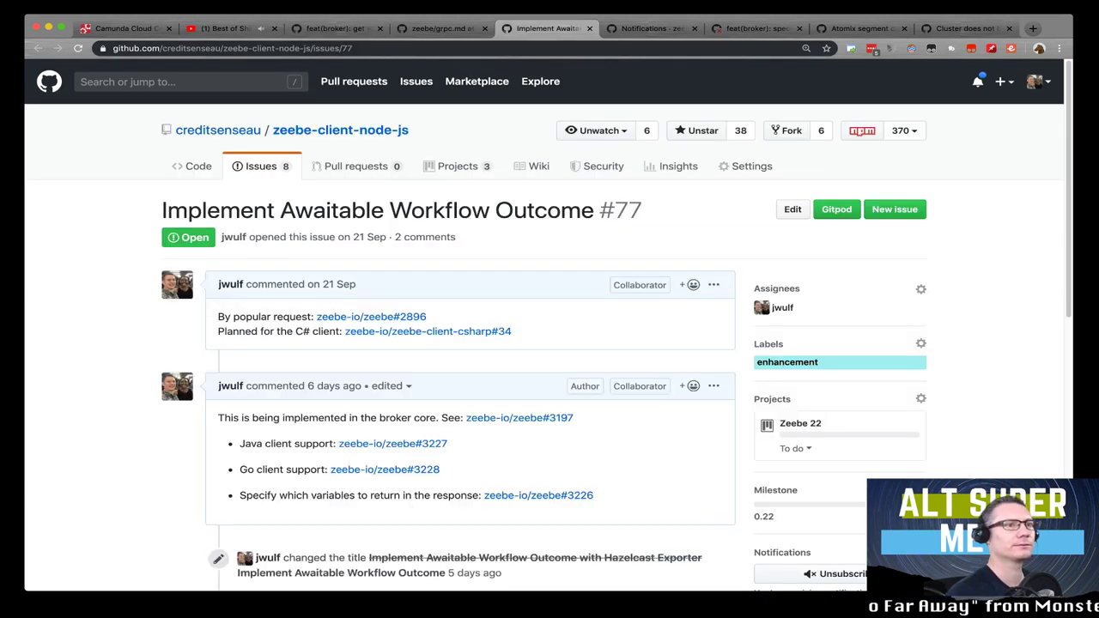
super+click(371, 317)
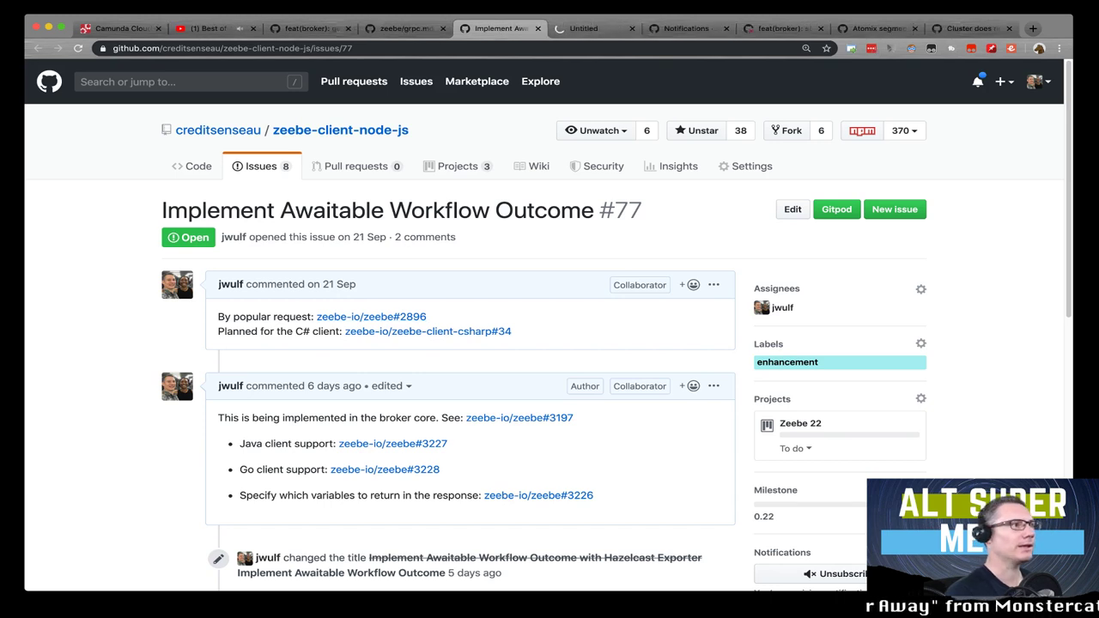
key(ctrl+Tab)
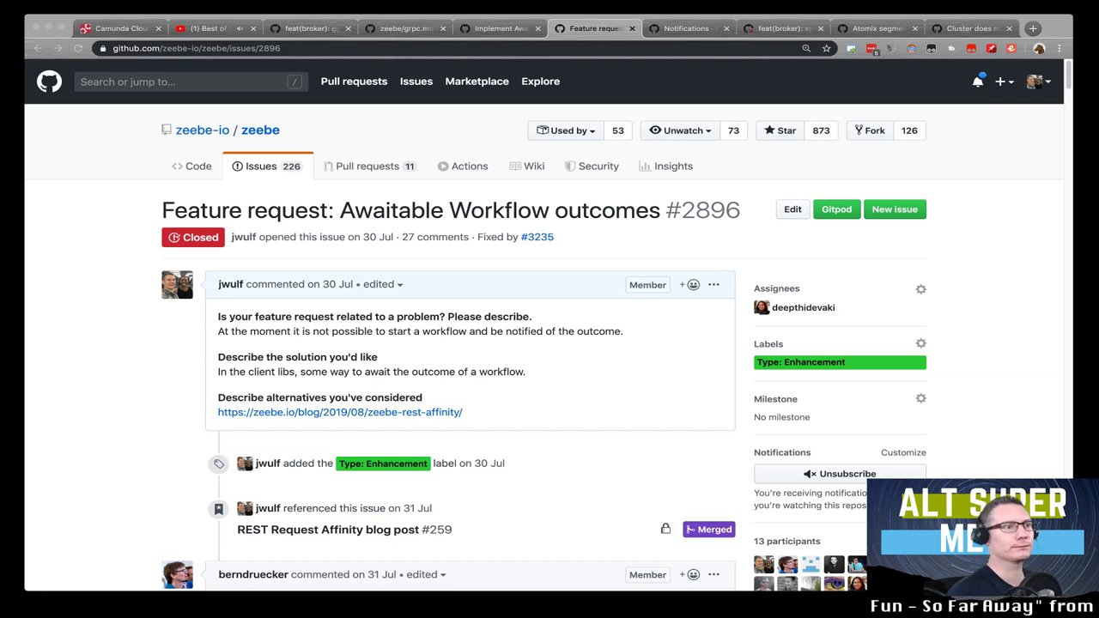
Step: Copy the URL of zeebe issue #2896 and paste it as the empty link's target in CHANGELOG.md in Visual Studio Code
key(super+Tab)
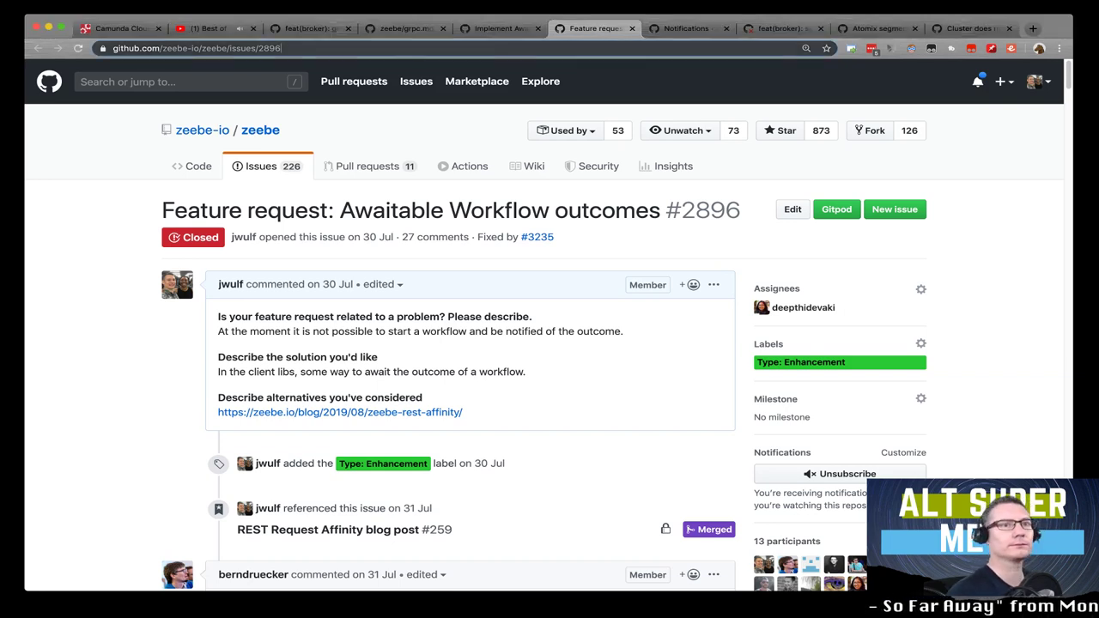
key(super+l)
key(super+c)
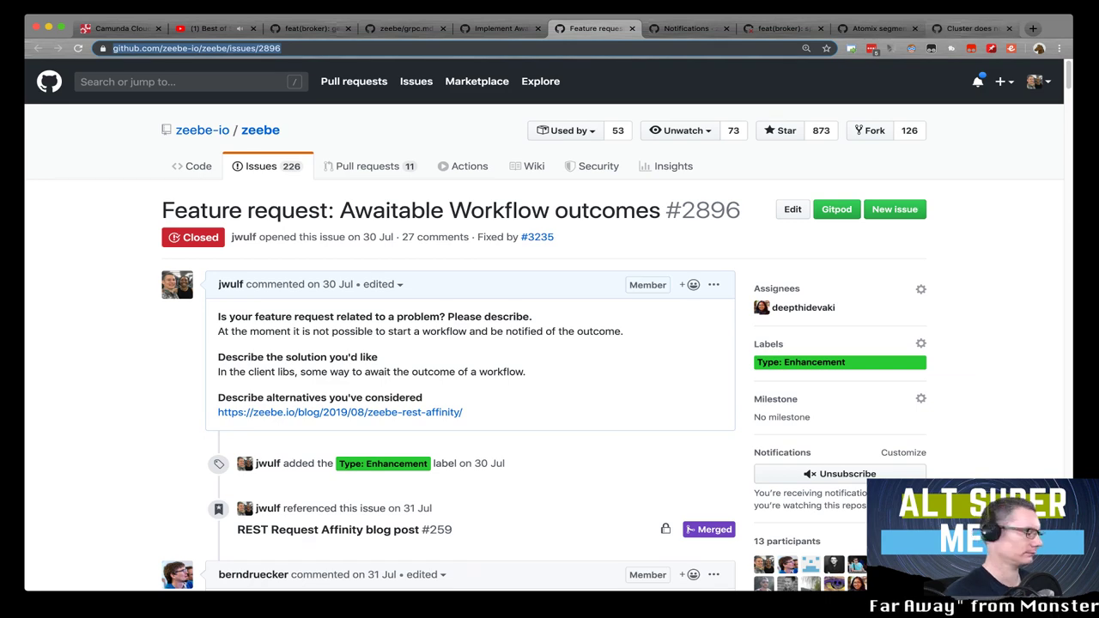
key(super+Tab)
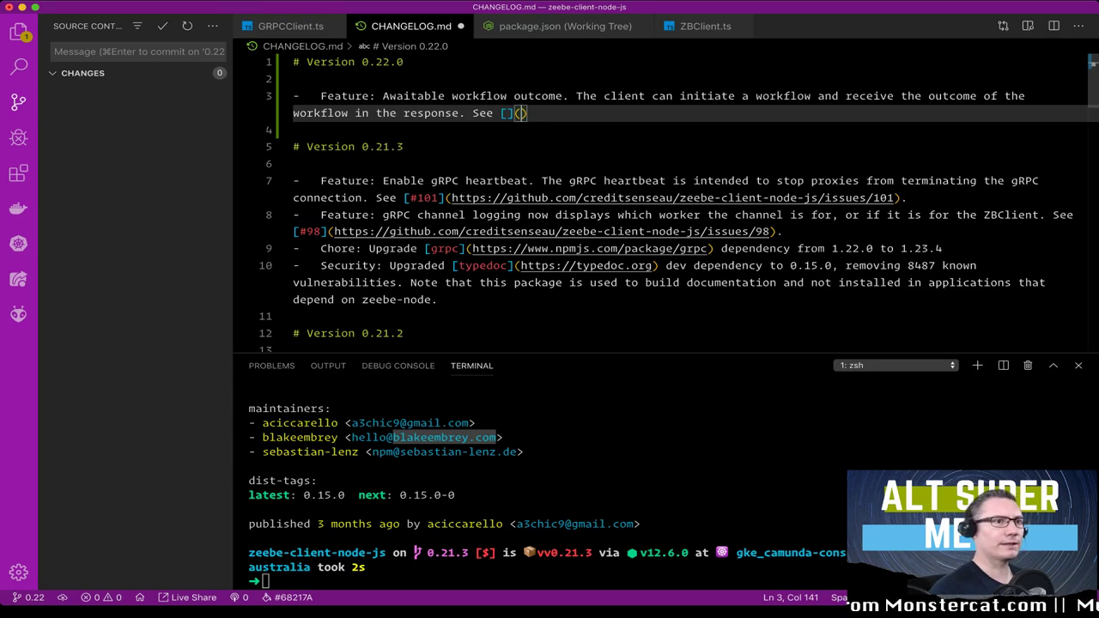
key(super+v)
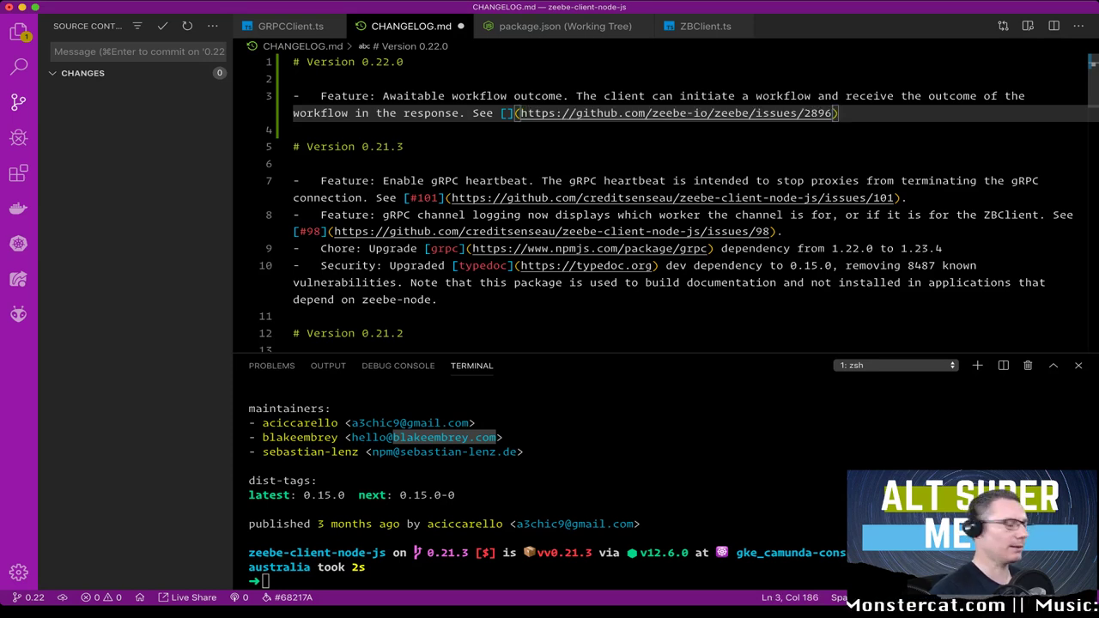
Step: Label the issue link "zeebe/#2896", end the sentence with a period and save CHANGELOG.md
click(506, 112)
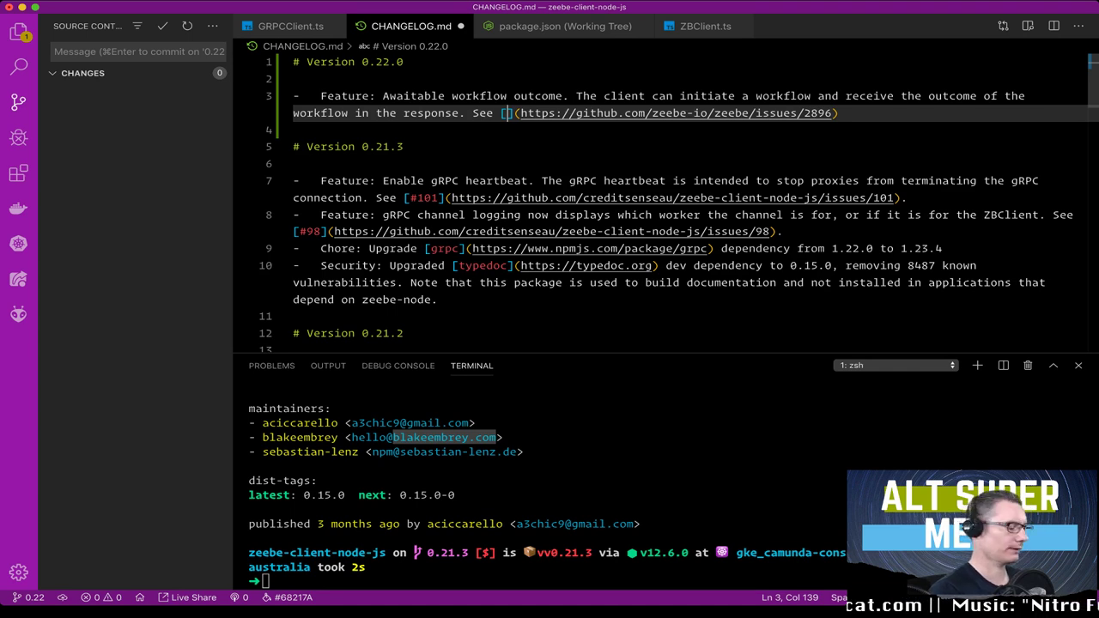
text(zeebe/#)
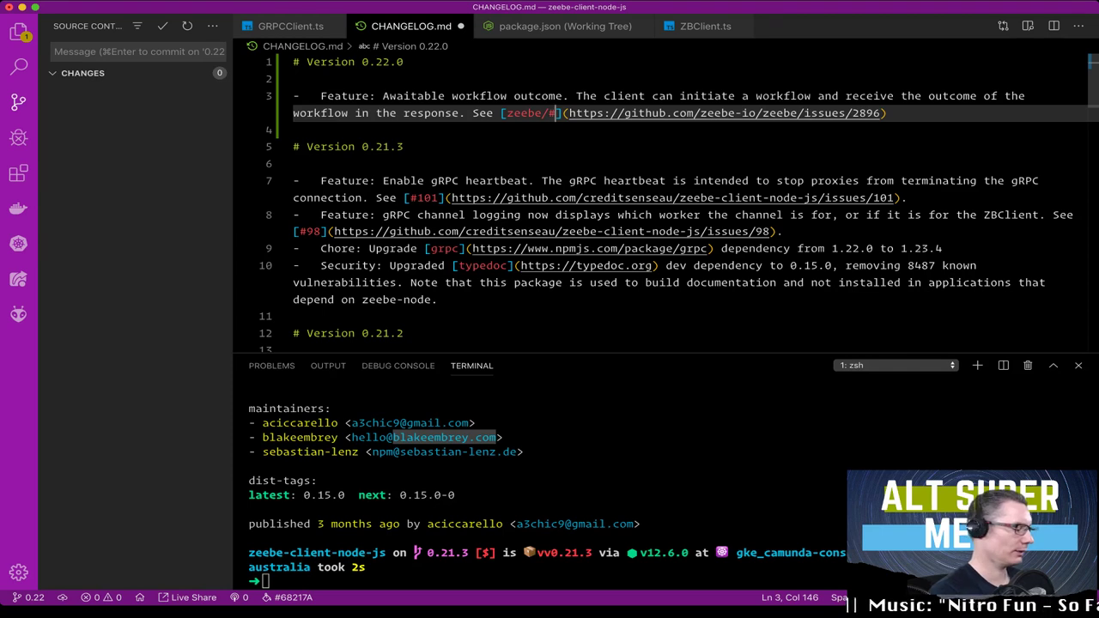
text(2896)
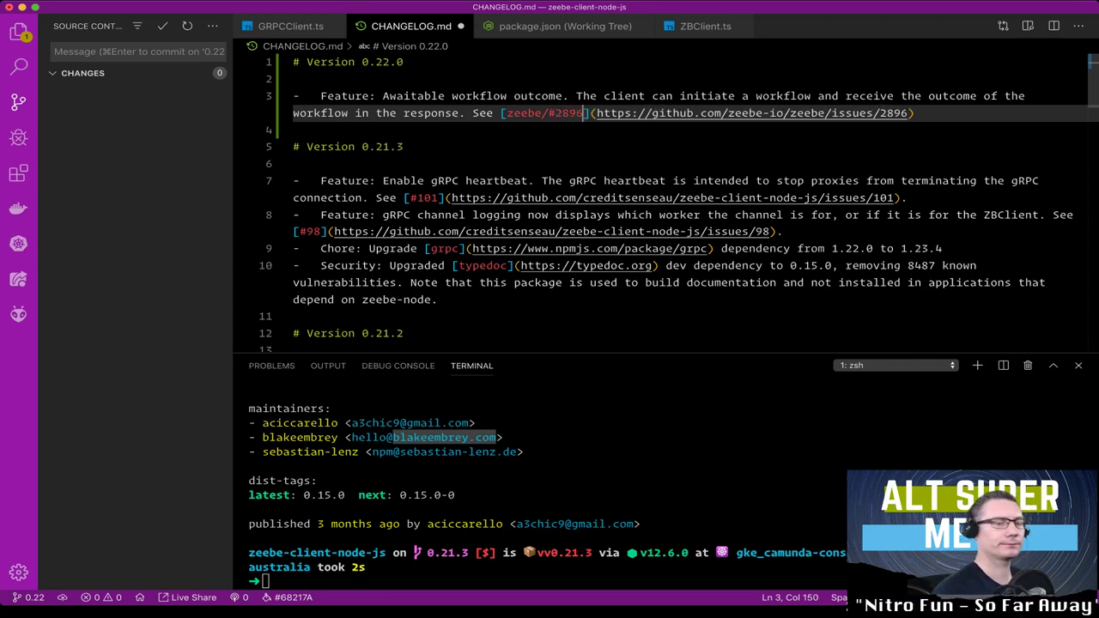
click(915, 113)
text(.)
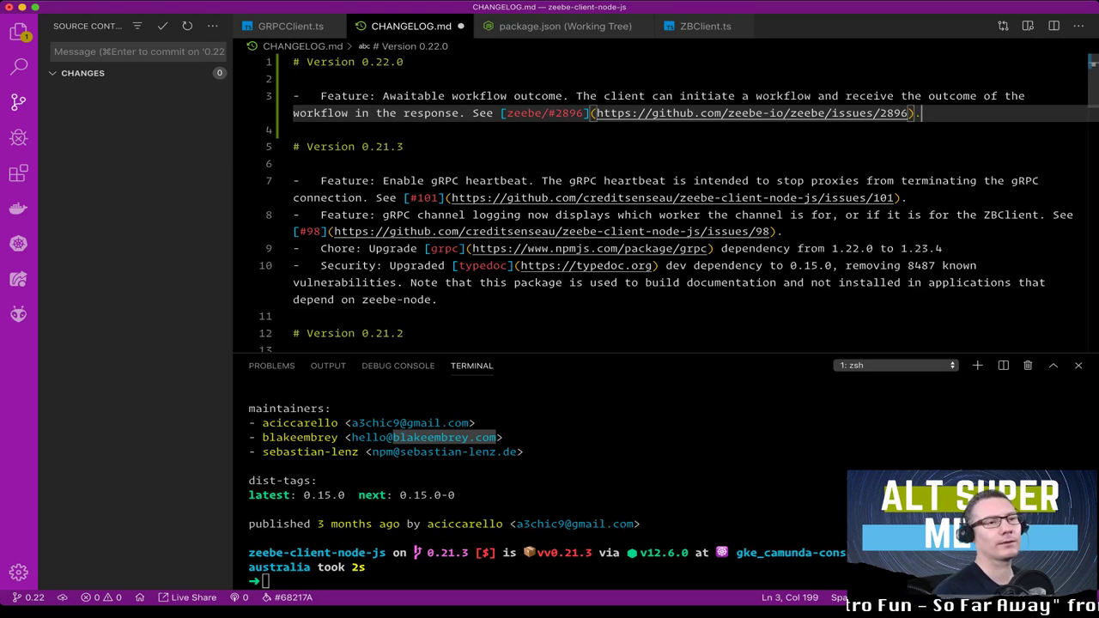
key(super+s)
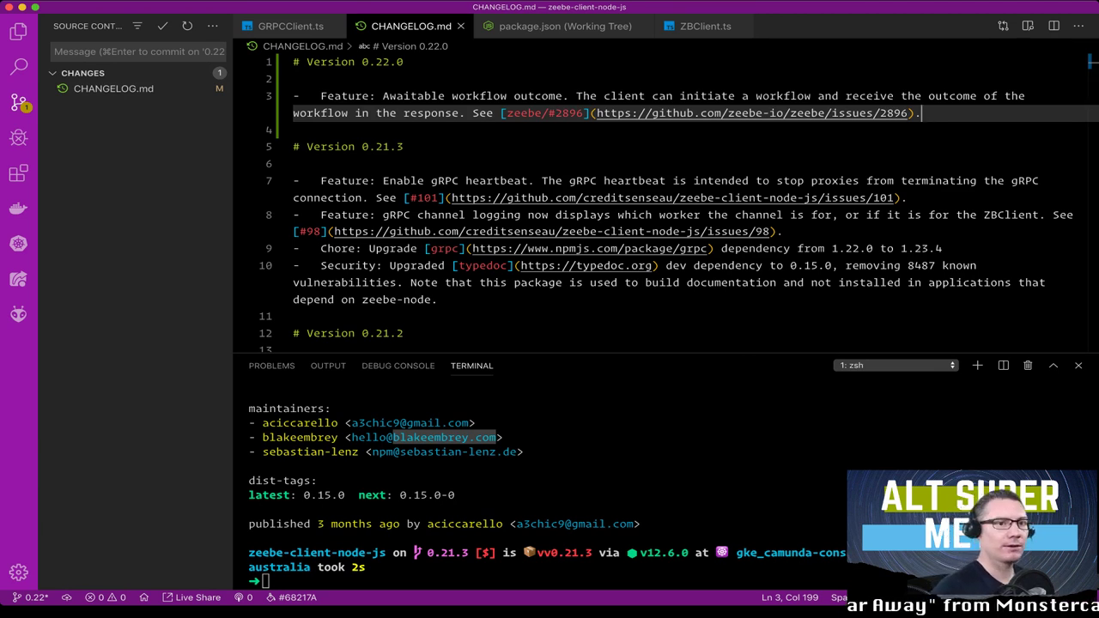
Step: Split the terminal and use pushd in the new pane to enter ../../Camunda/zeebe-docker-compose/broker-only
click(265, 581)
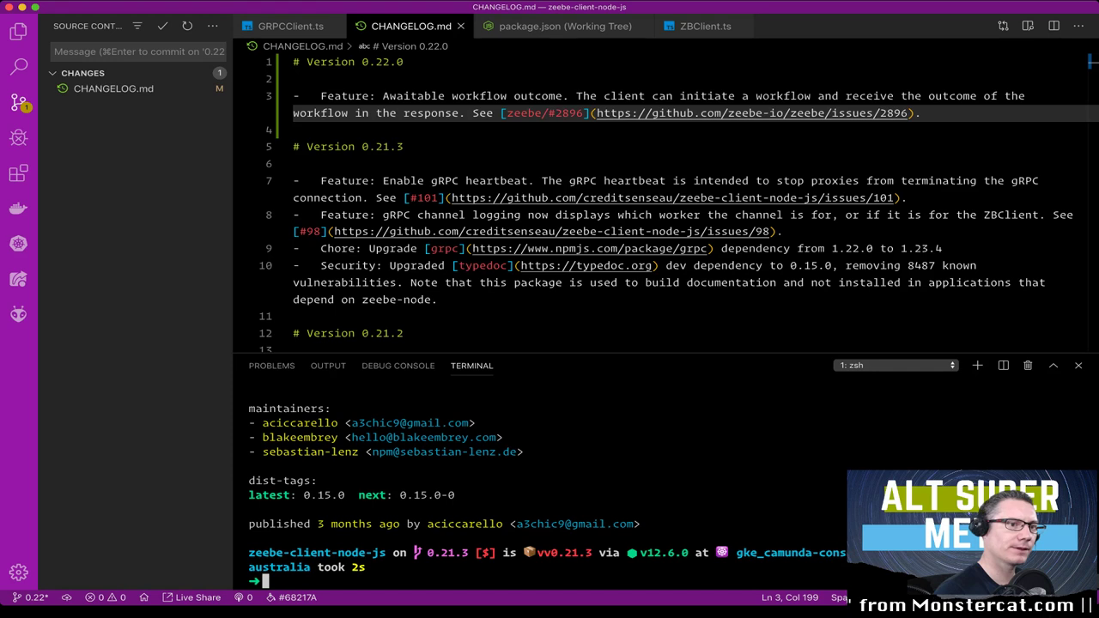
key(super+backslash)
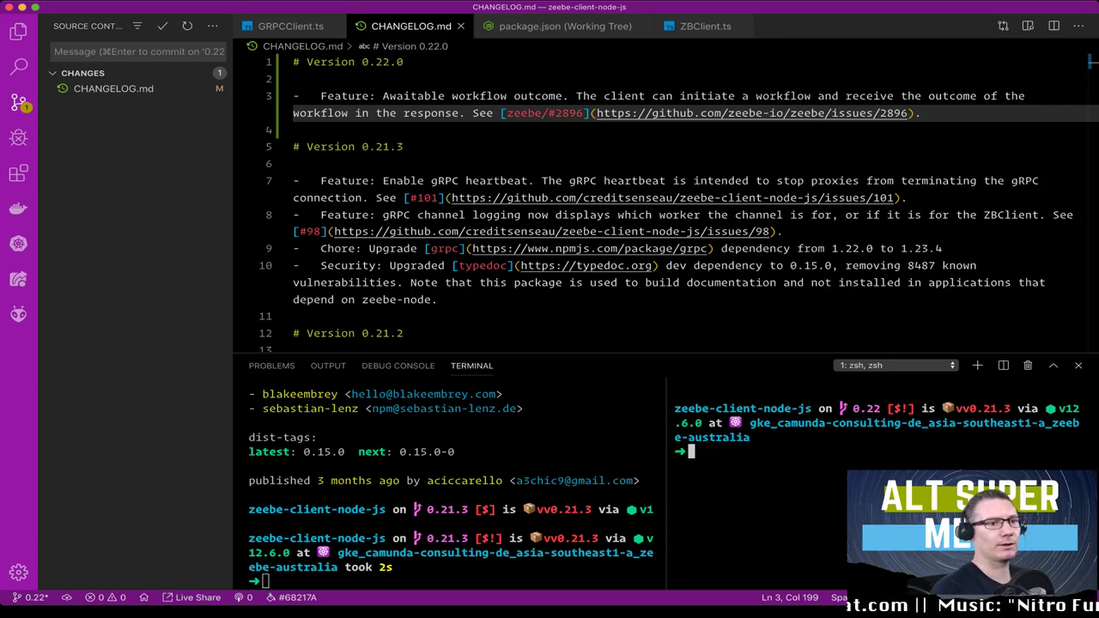
text(c)
key(BackSpace)
text(pu)
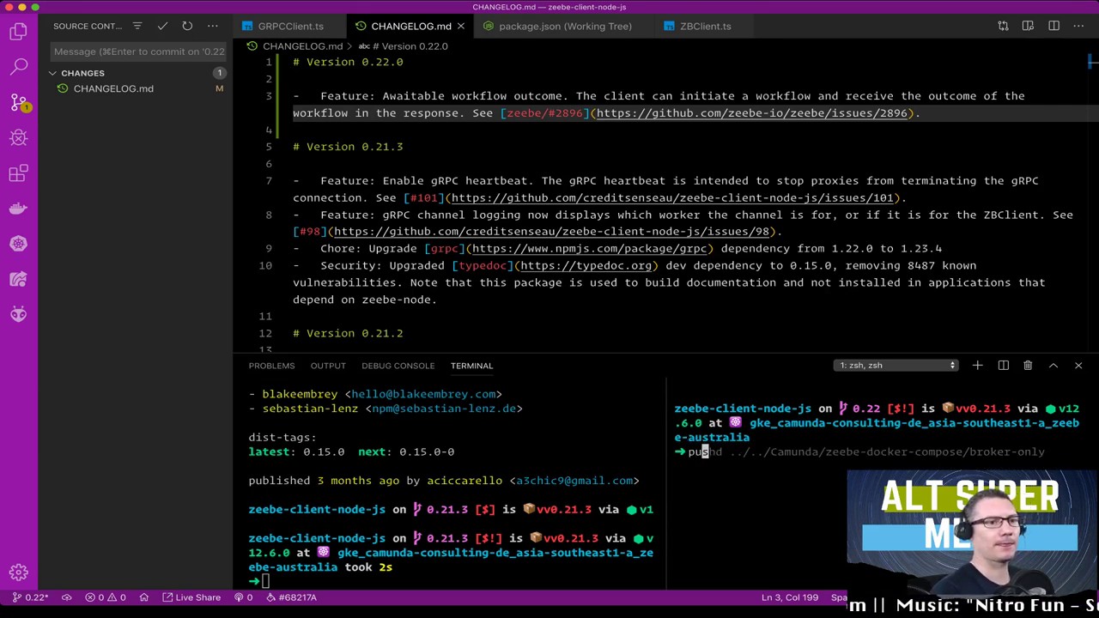
text(sh)
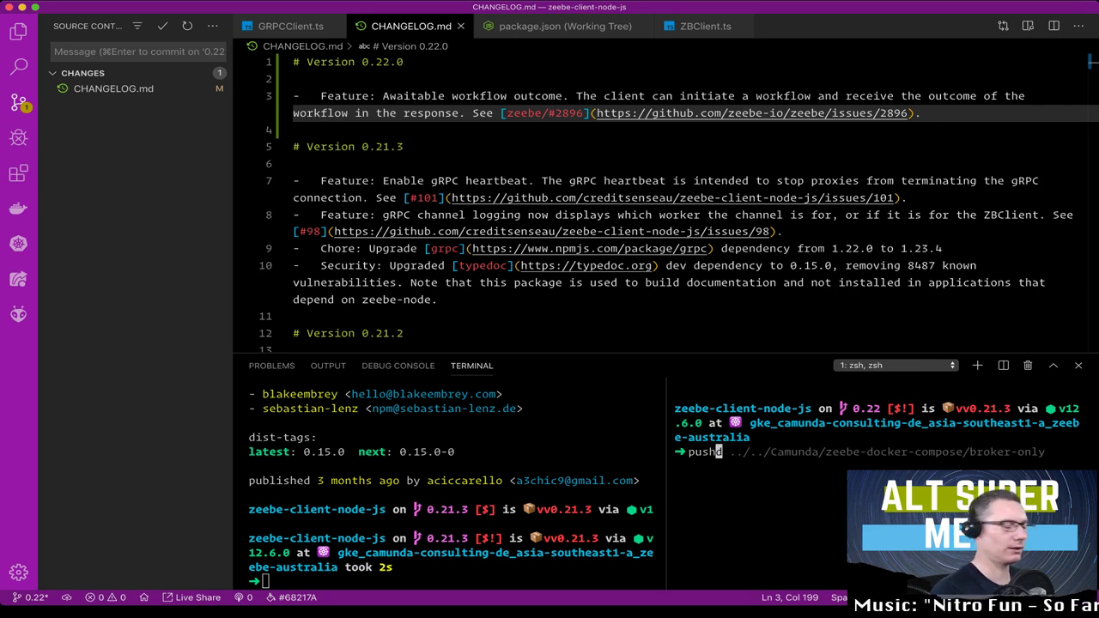
text(t)
key(BackSpace)
text(t)
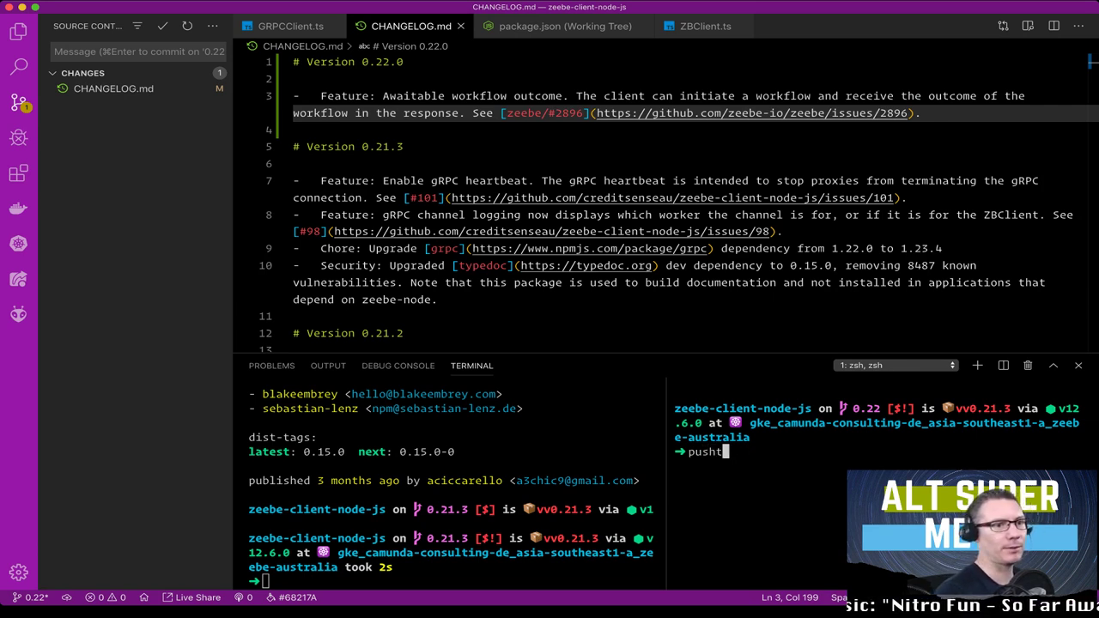
key(BackSpace)
text(d)
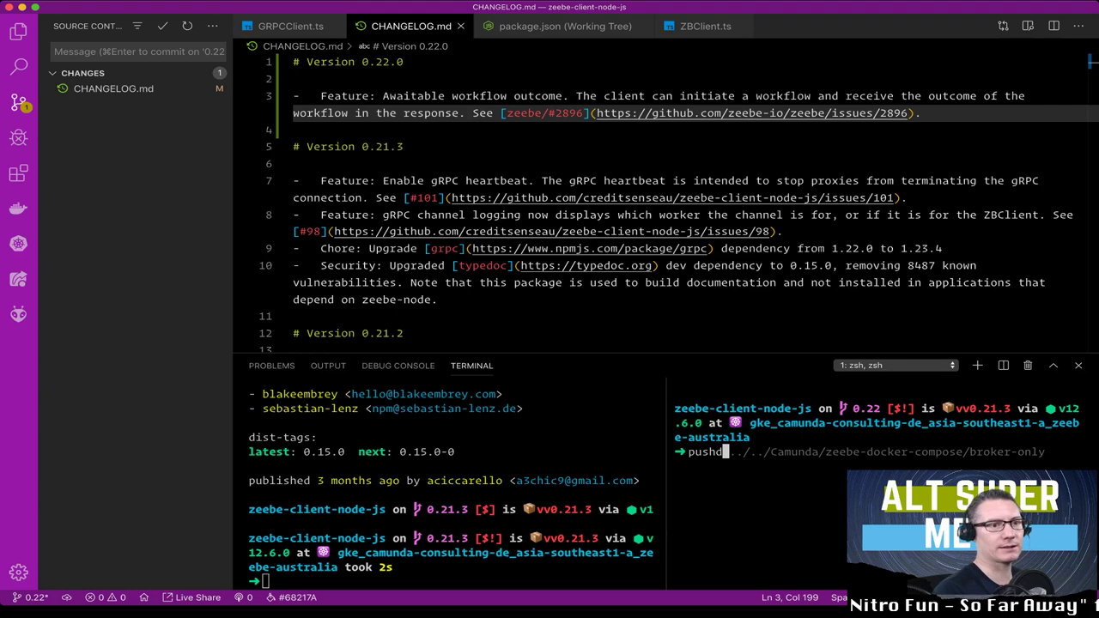
key(Right)
key(Return)
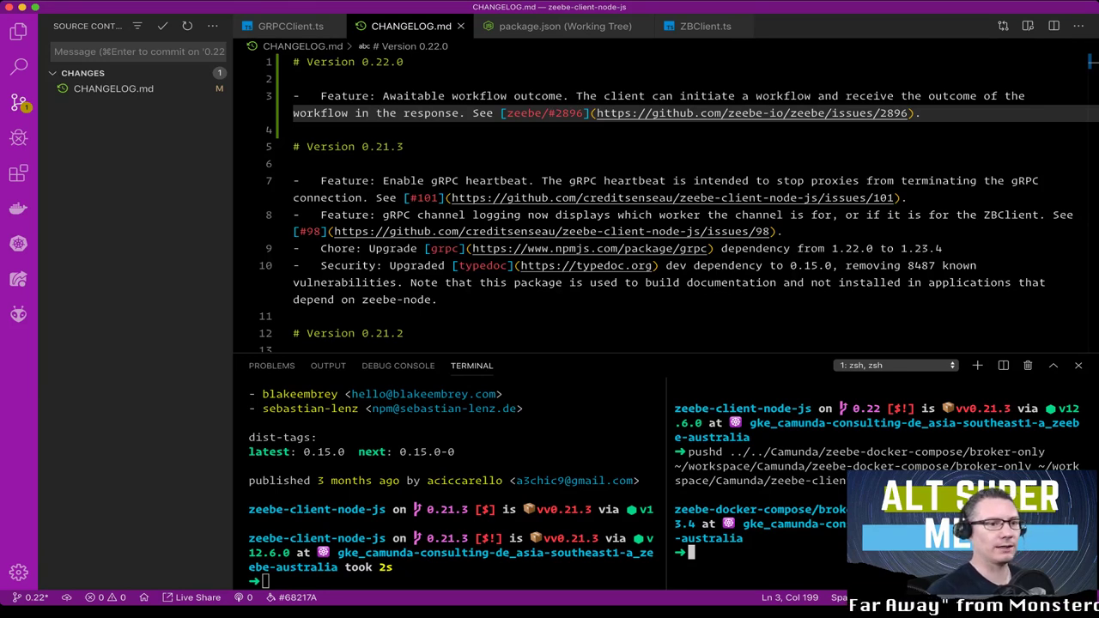
Step: Open docker-compose.yml in nano, go to the zeebe service's image line and select the camunda/zeebe image name
text(nano docker-compose.yml)
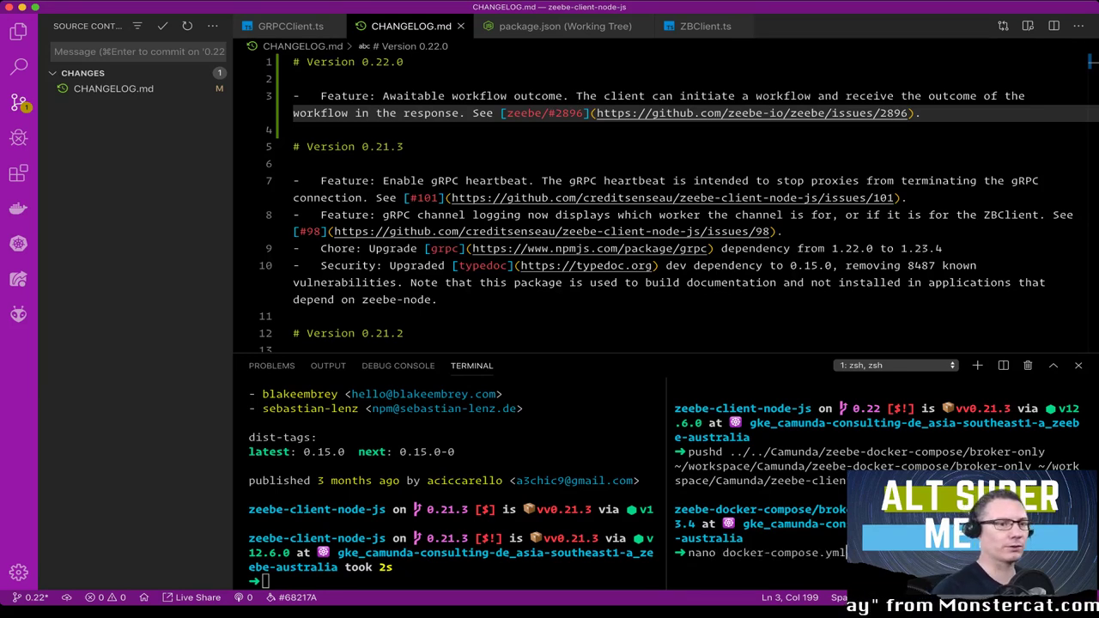
key(Return)
key(Down)
key(Down)
key(Down)
key(Down)
key(Down)
key(Down)
key(Down)
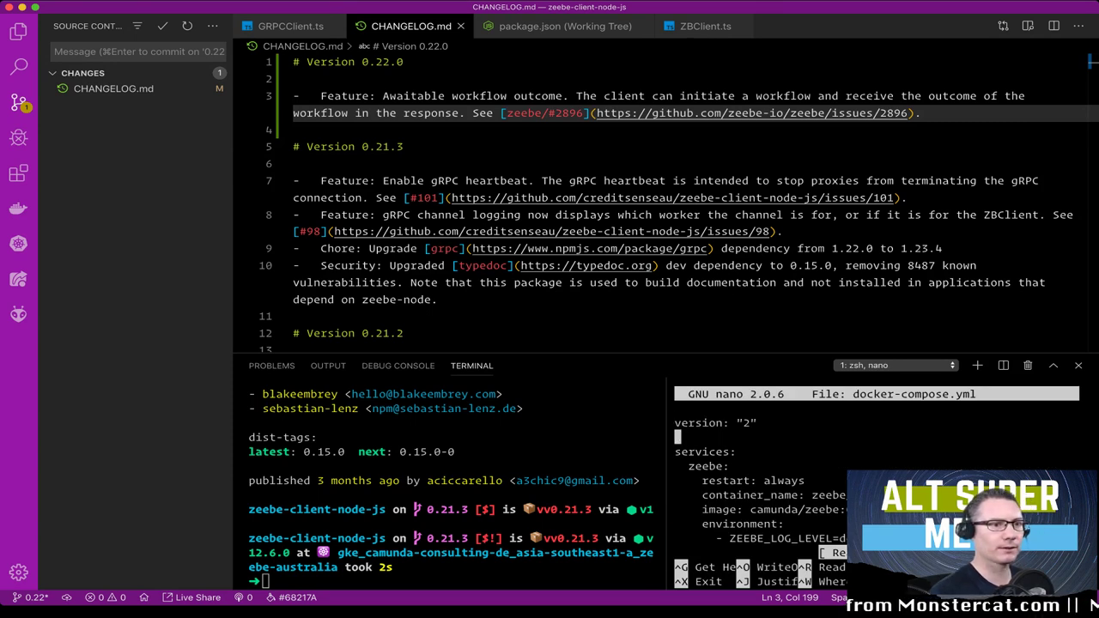
key(End)
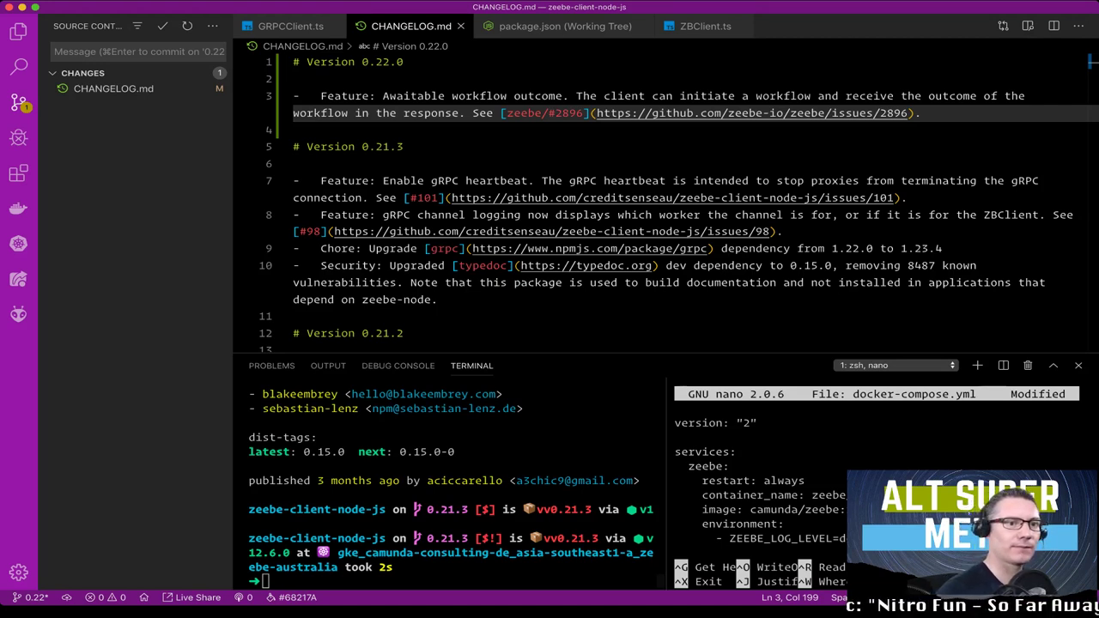
drag(749, 509, 848, 509)
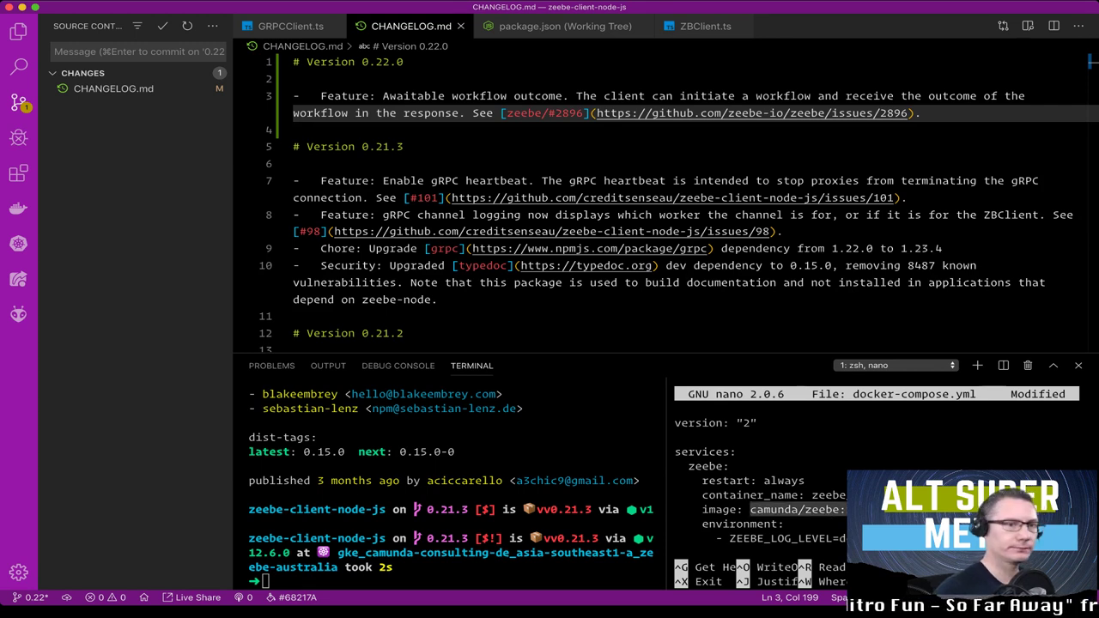